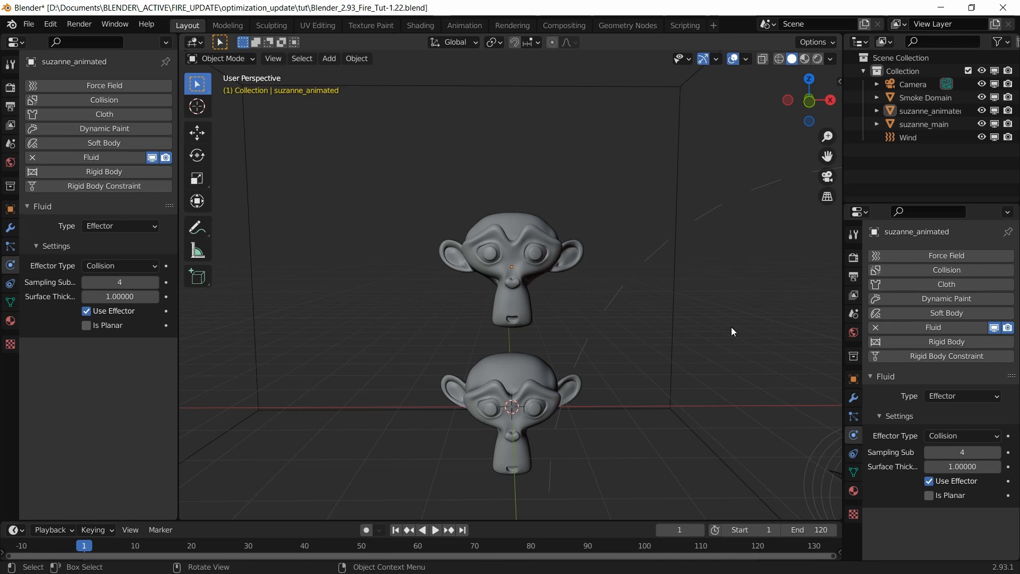
Identify the suzanne_animated object in the scene, play the fire simulation and pause it partway through.
left_click(927, 112)
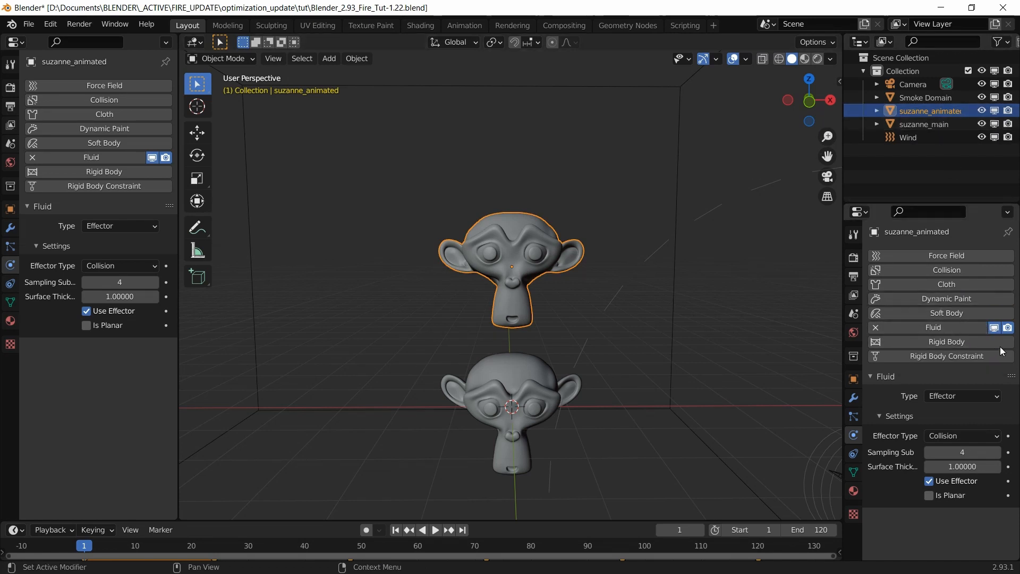
left_click(893, 152)
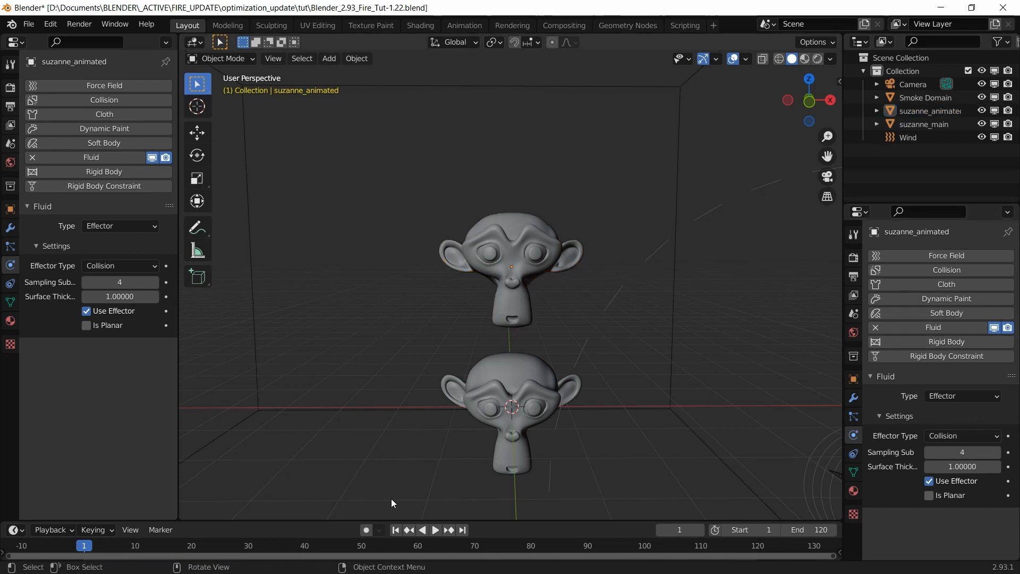
left_click(433, 530)
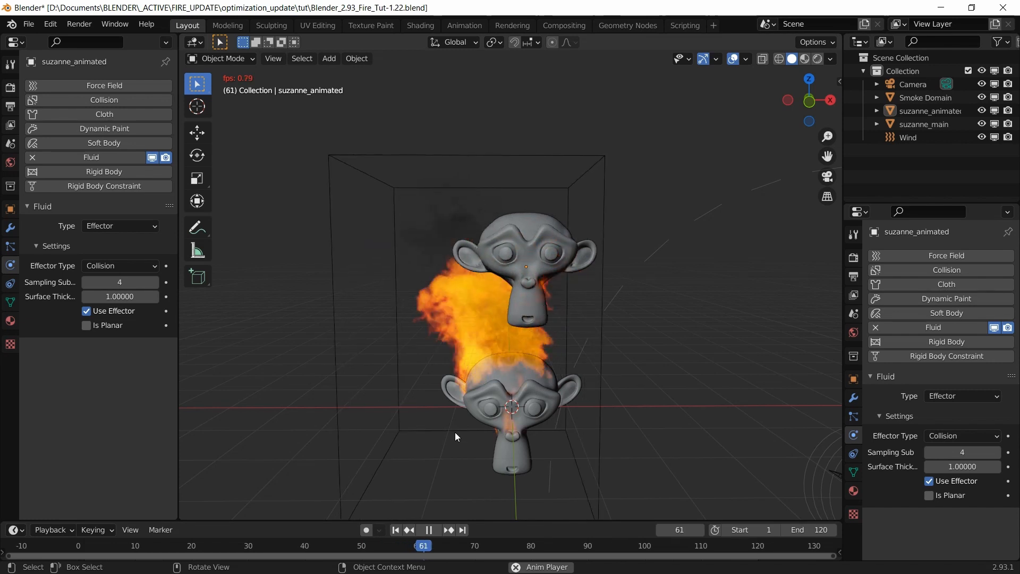
left_click(431, 530)
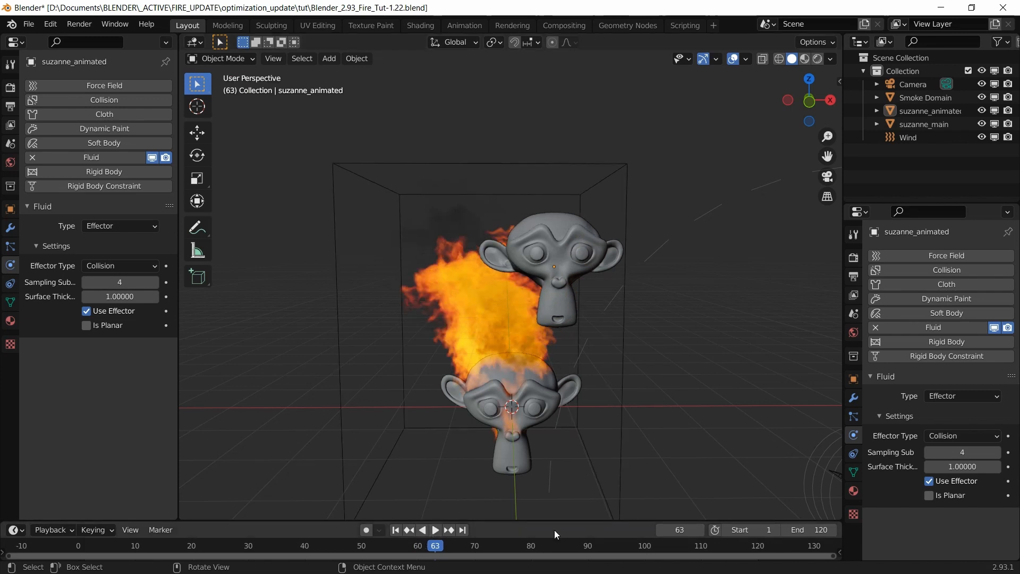
Set the current frame of the timeline to 120.
left_click(676, 532)
type("120")
key("Return")
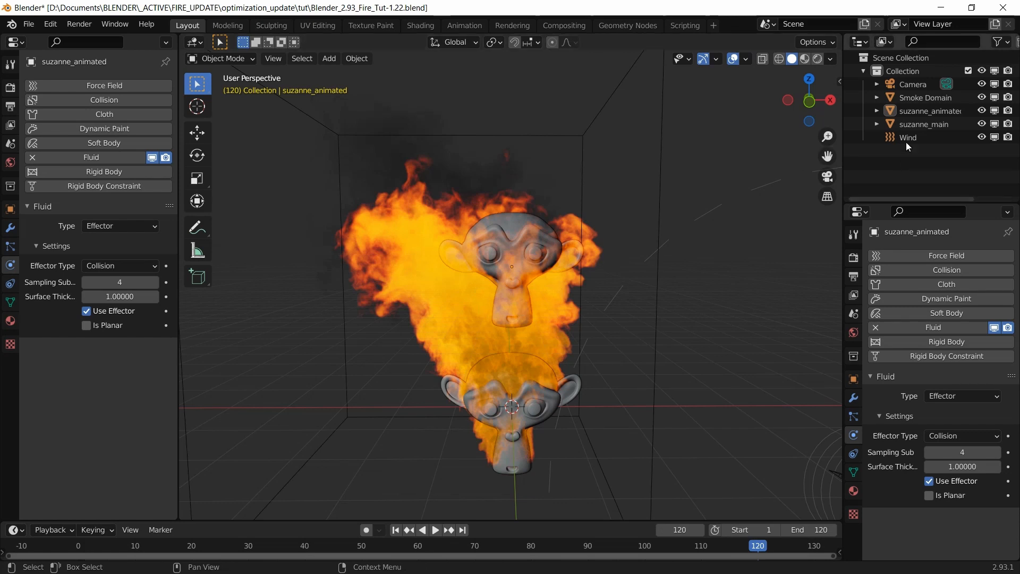
Disable the Wind force field in both the viewport and renders, and save the file.
left_click(940, 136)
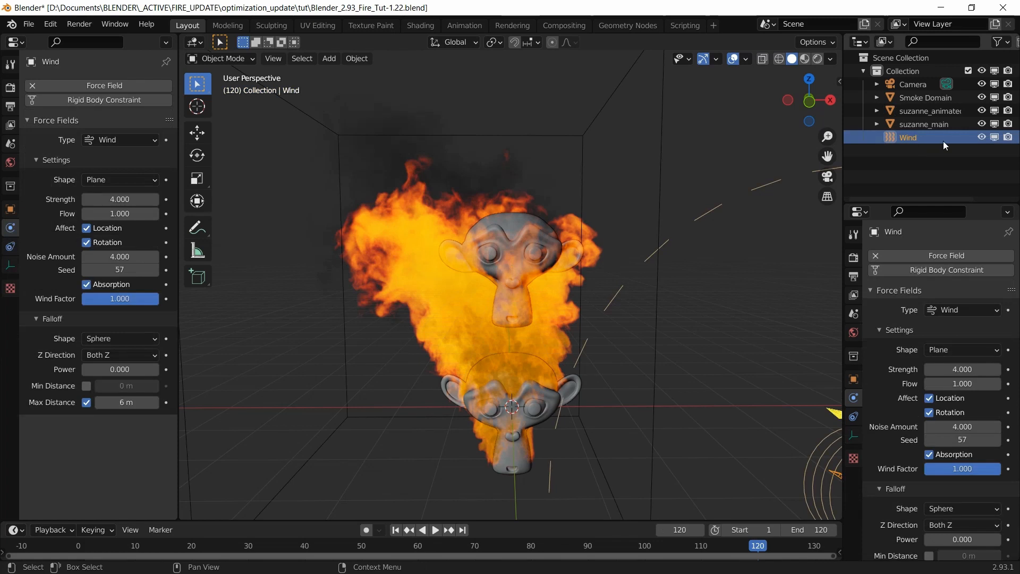
left_click(981, 136)
left_click(1007, 138)
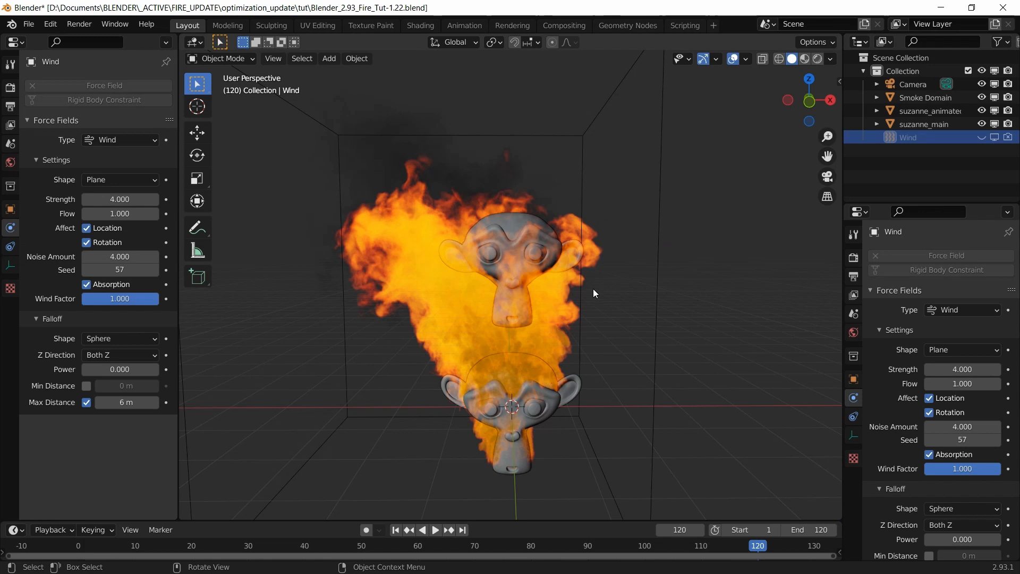
key("ctrl+s")
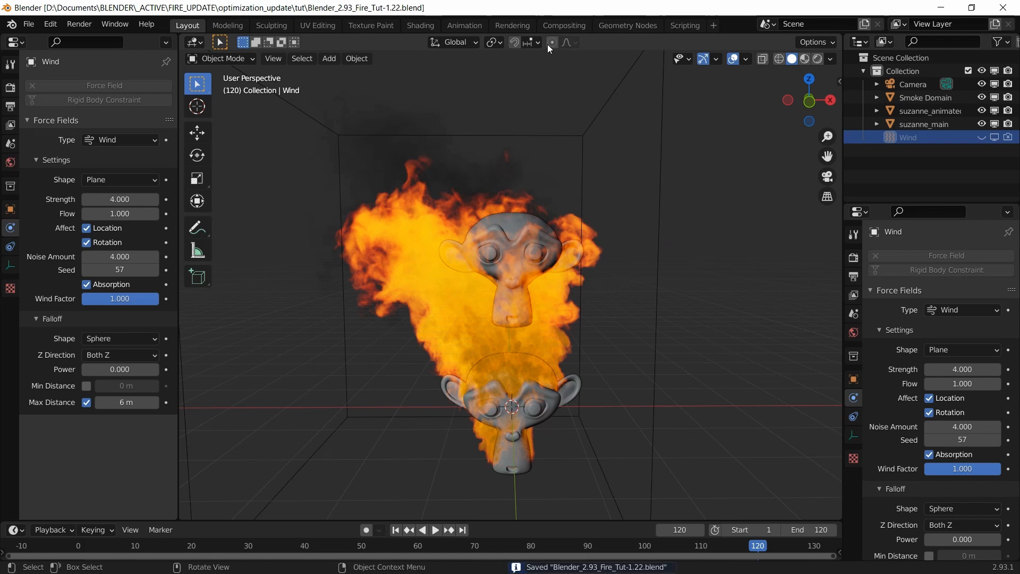
Switch to the Shading workspace and select the Smoke Domain to show its material nodes.
left_click(422, 26)
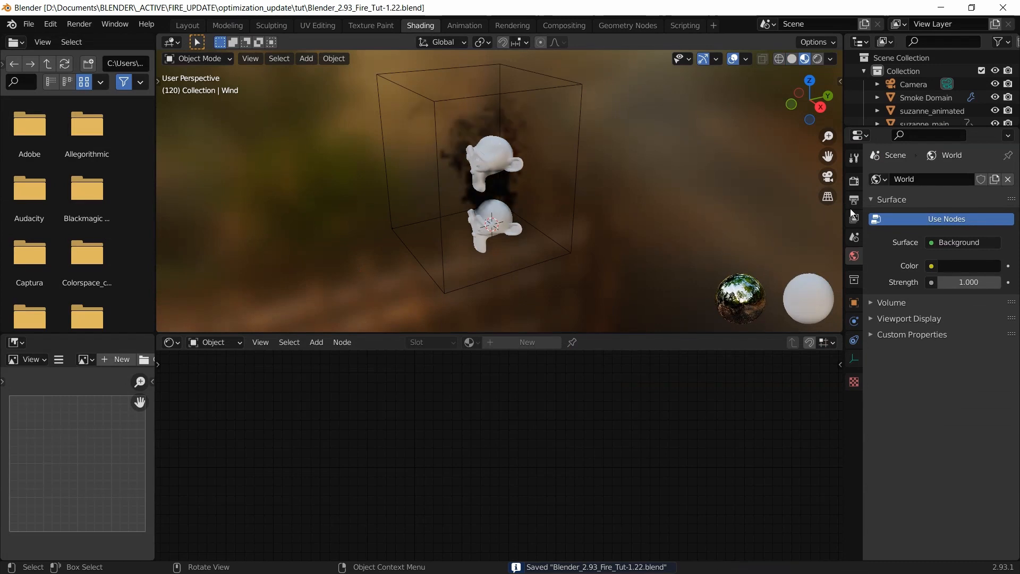
left_click(927, 111)
left_click(929, 98)
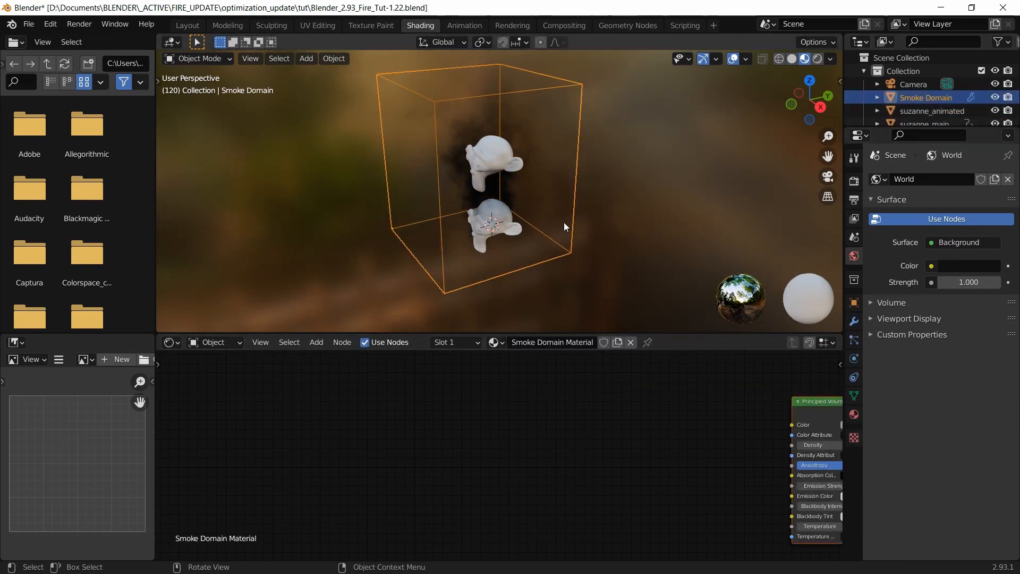
View the scene through the camera with Rendered viewport shading.
key("KP_0")
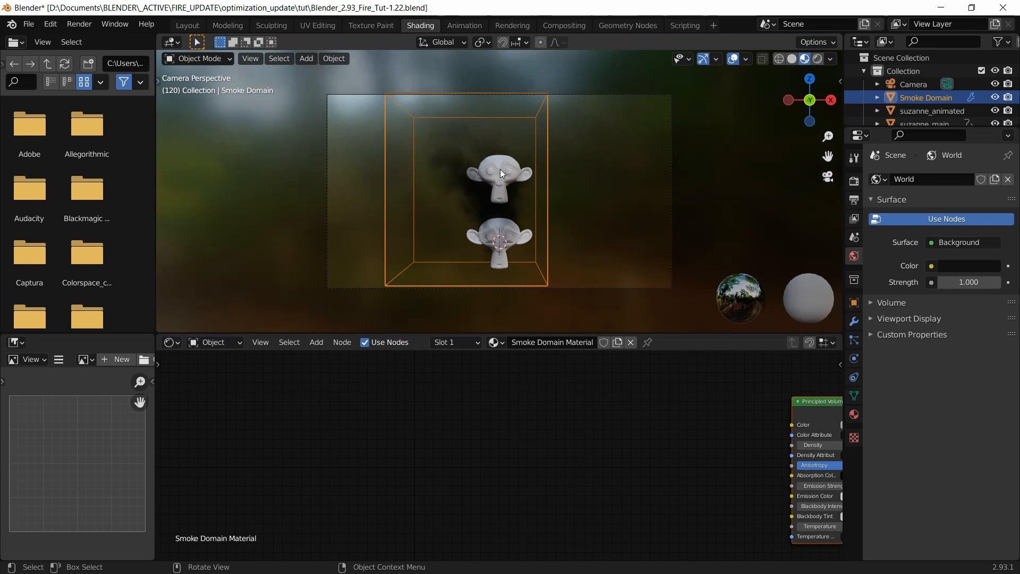
scroll(500, 169, "up", 1)
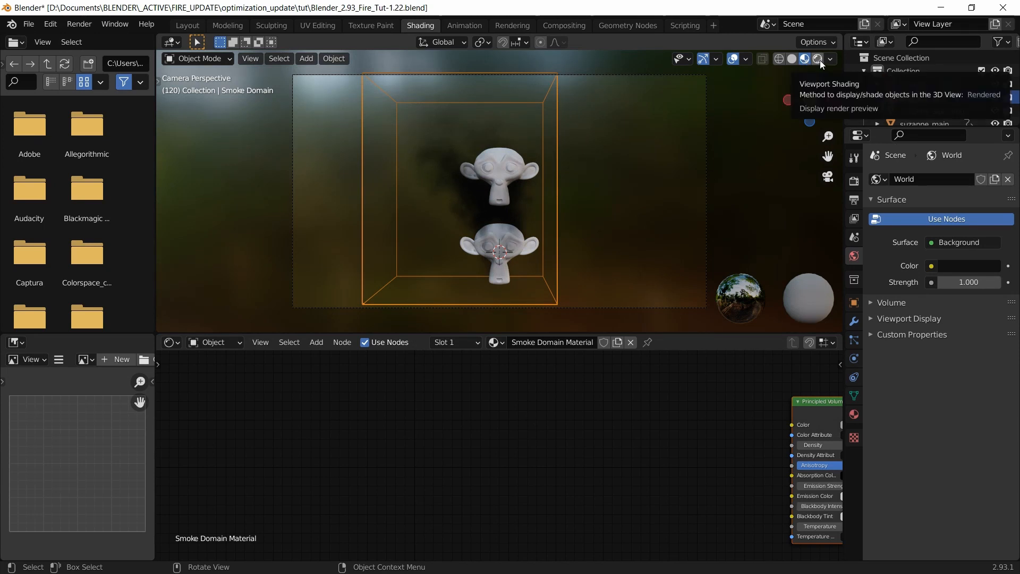
left_click(819, 59)
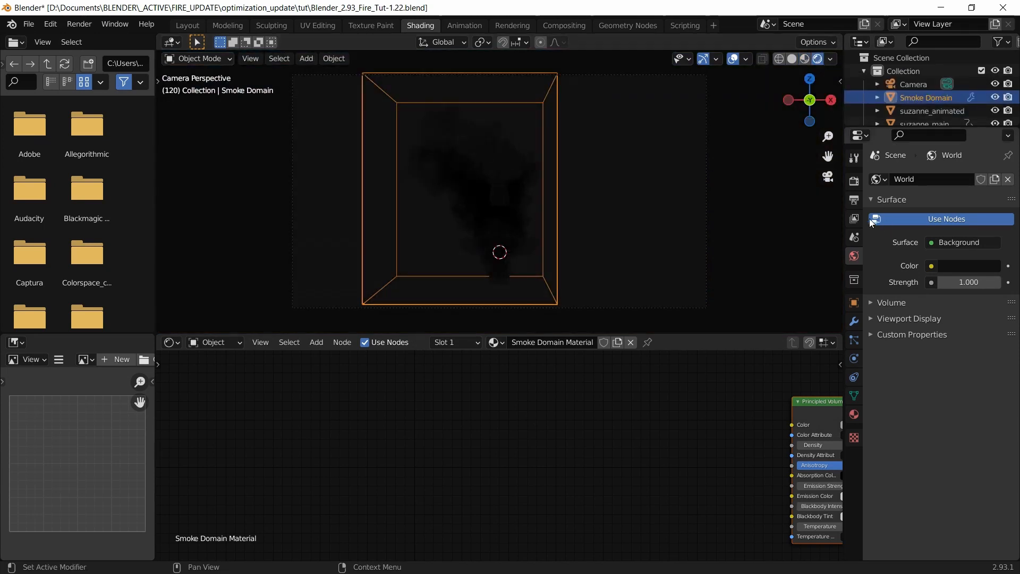
Set the render engine to Cycles with GPU Compute as the device, and save the file.
left_click(853, 173)
left_click(952, 179)
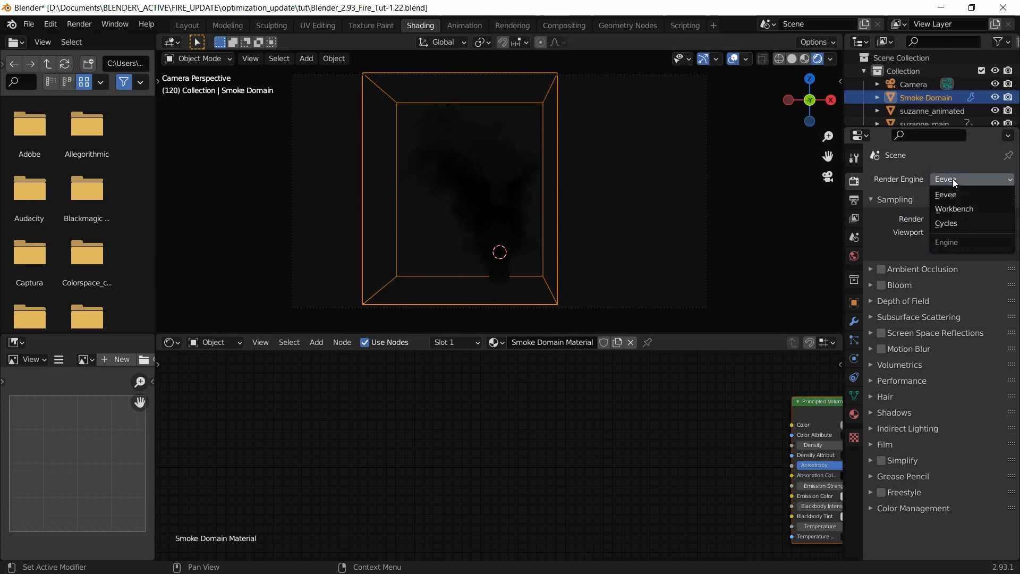
left_click(956, 224)
left_click(954, 213)
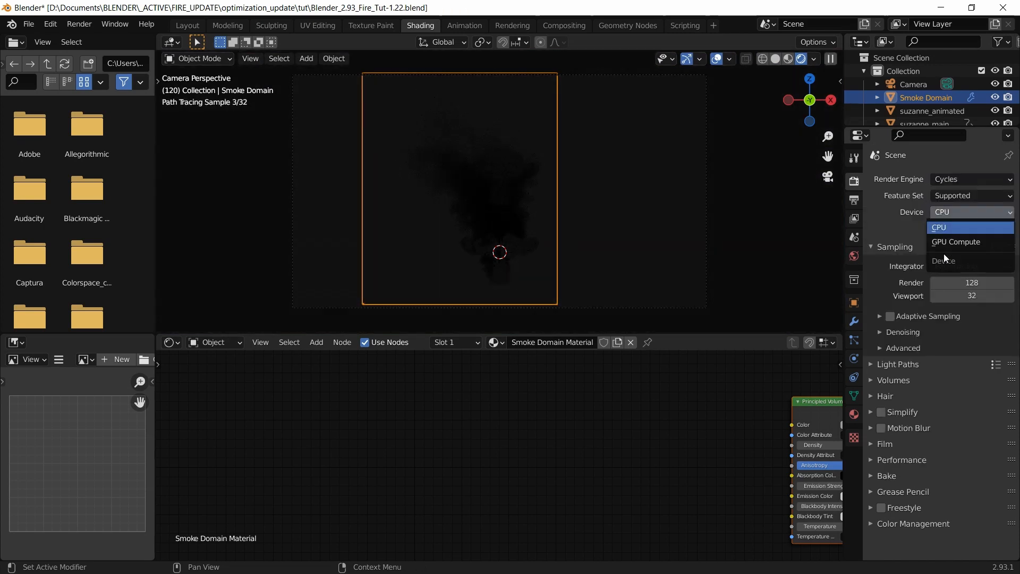
left_click(951, 243)
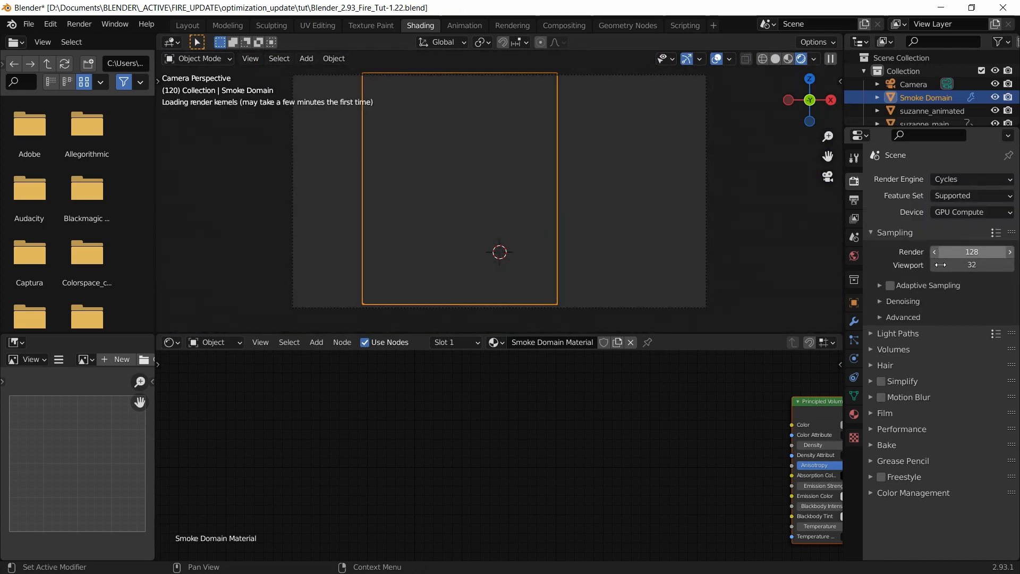
key("ctrl+s")
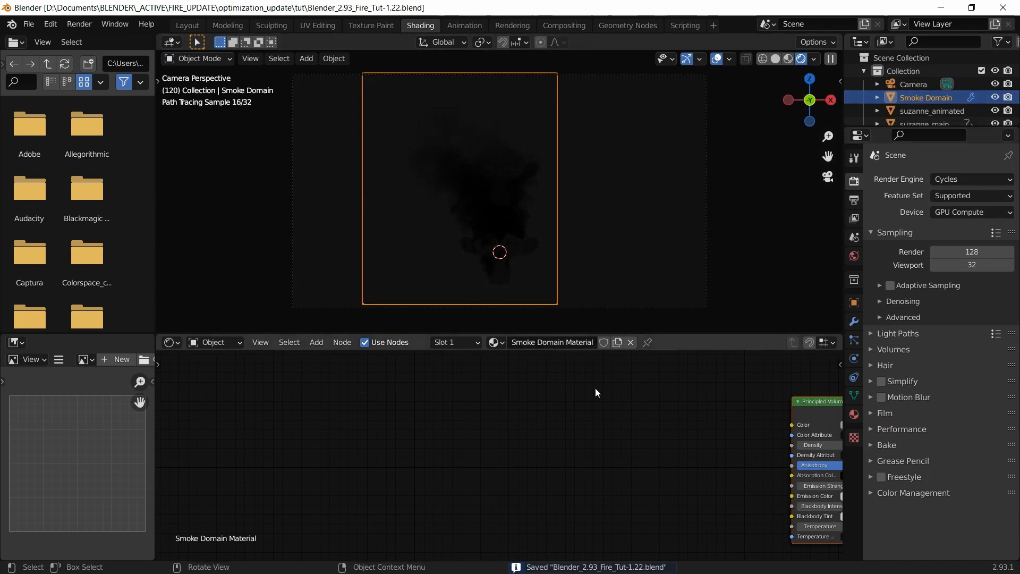
Add an Attribute node to the Smoke Domain Material, well before the Principled Volume node.
middle_click_drag(692, 440, 439, 453)
scroll(550, 445, "up", 2)
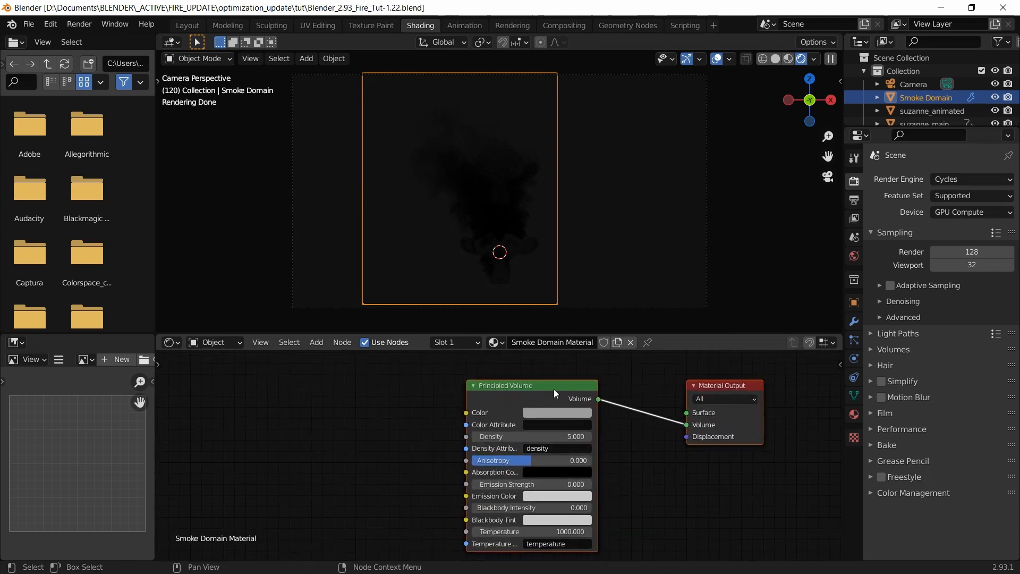
middle_click_drag(624, 469, 679, 469)
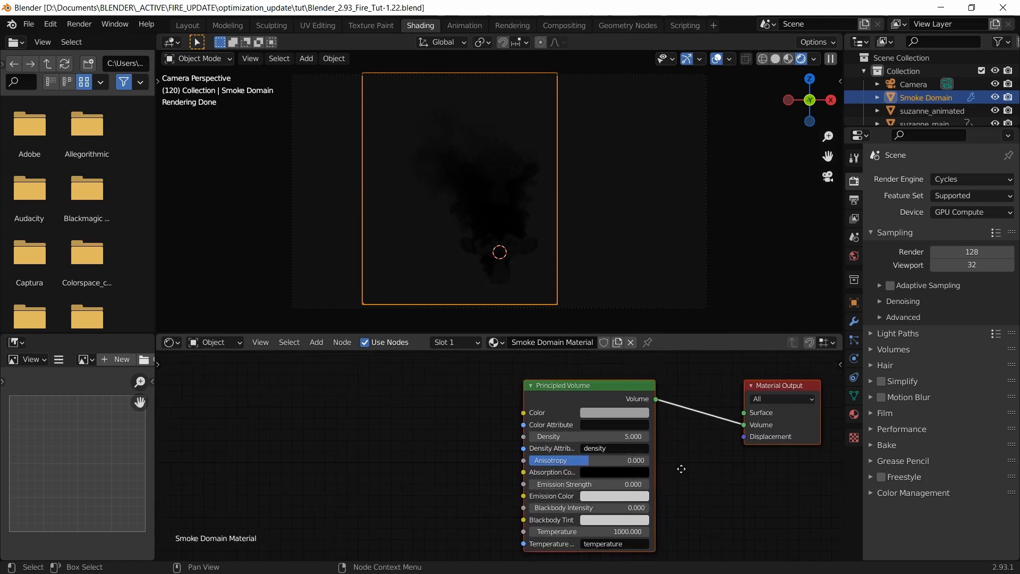
middle_click_drag(485, 437, 543, 437)
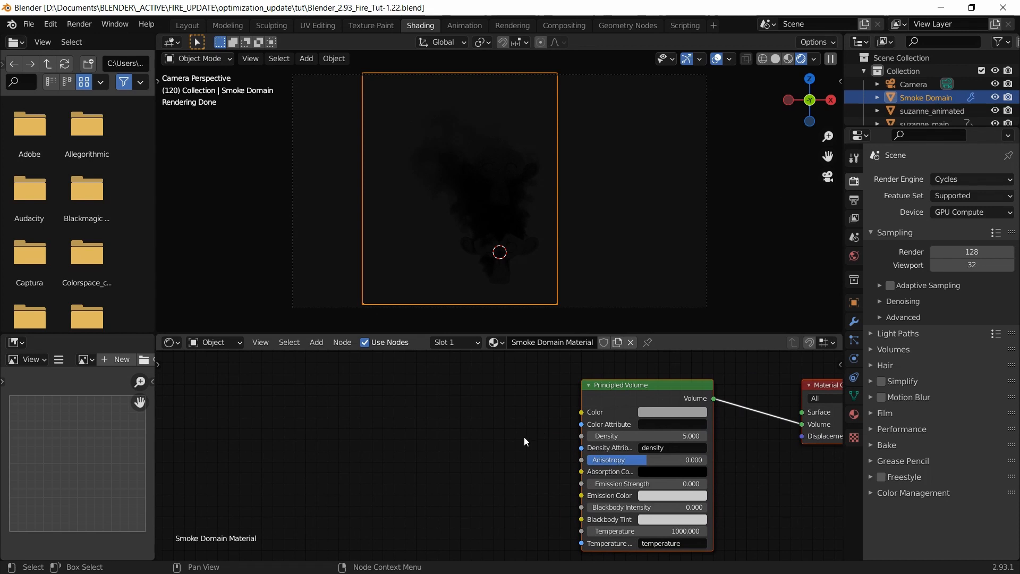
scroll(521, 439, "down", 1)
middle_click_drag(411, 471, 487, 473)
left_click(317, 432)
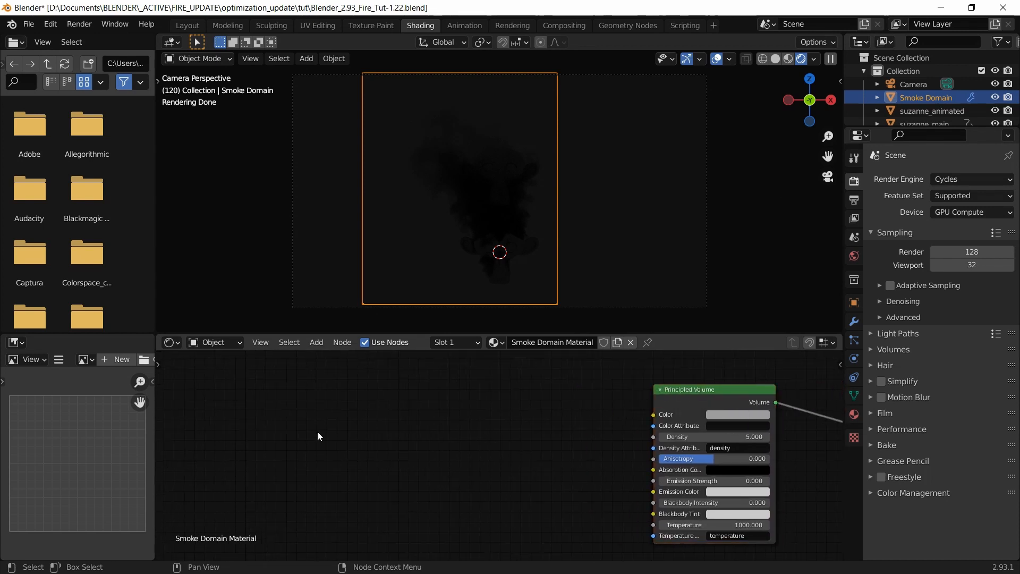
key("shift+a")
left_click(305, 411)
type("a")
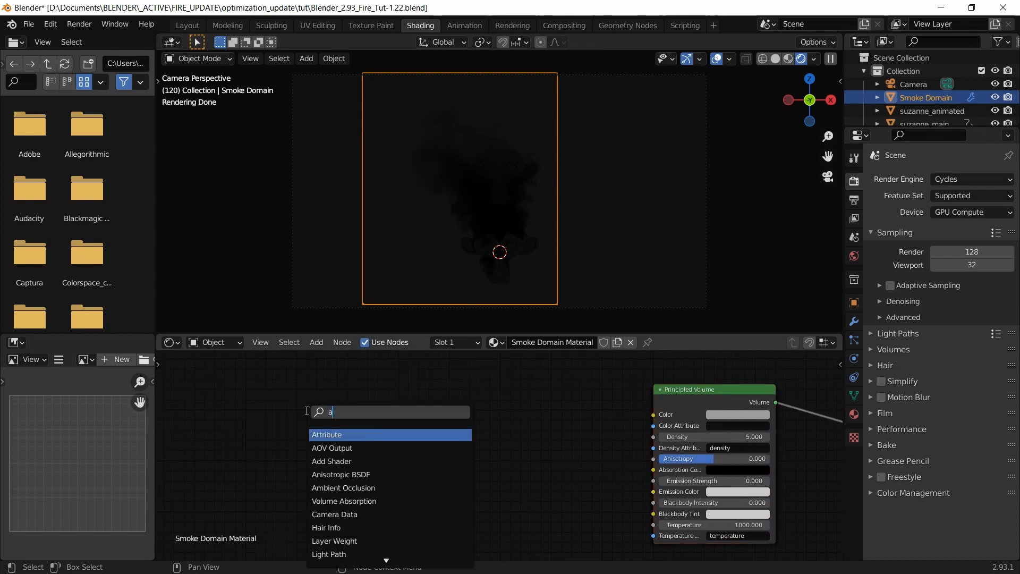
type("ttr")
key("Return")
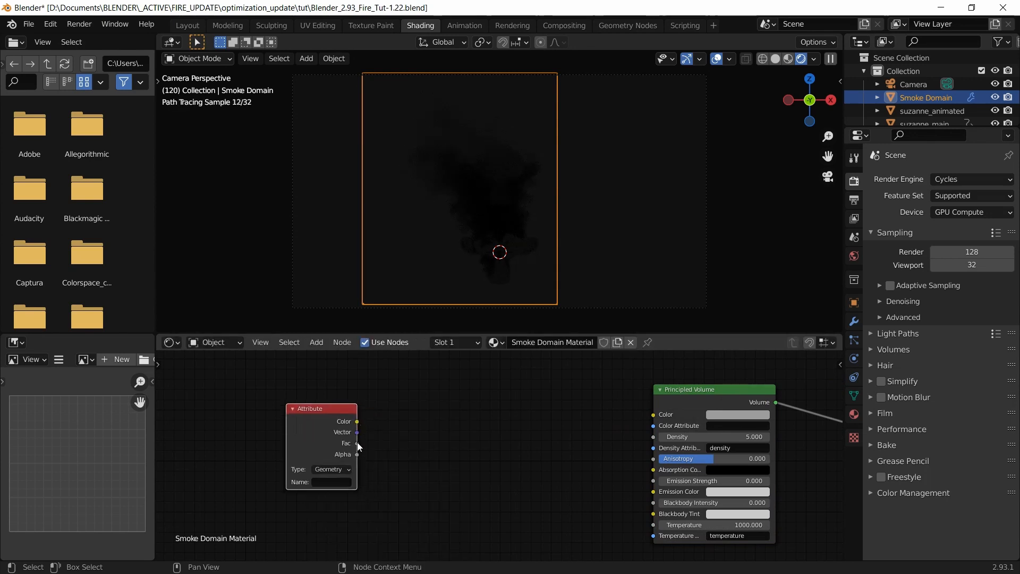
Connect the Attribute node's Color output to the Principled Volume's Emission Color and set Emission Strength to 100.
left_click_drag(357, 443, 558, 472)
left_click_drag(356, 422, 655, 492)
left_click(723, 481)
type("1")
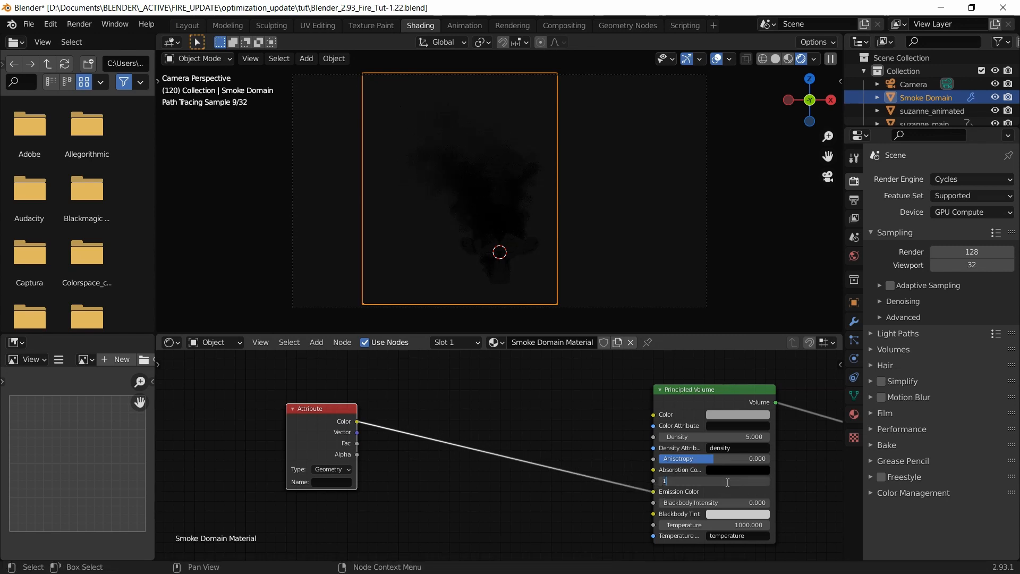
type("00")
key("Return")
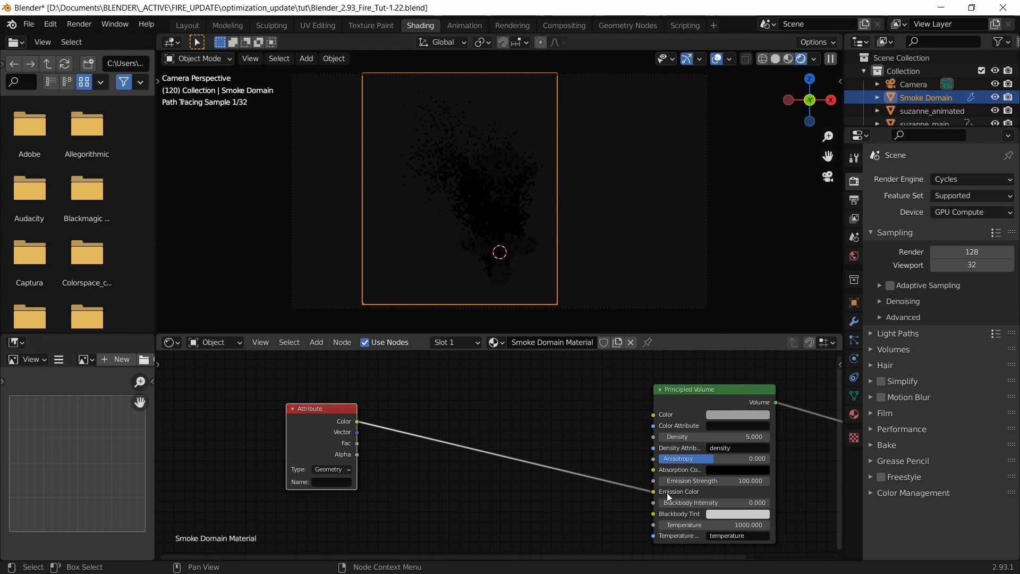
Set the Attribute node's name to temperature and save the file.
middle_click_drag(520, 494, 428, 489)
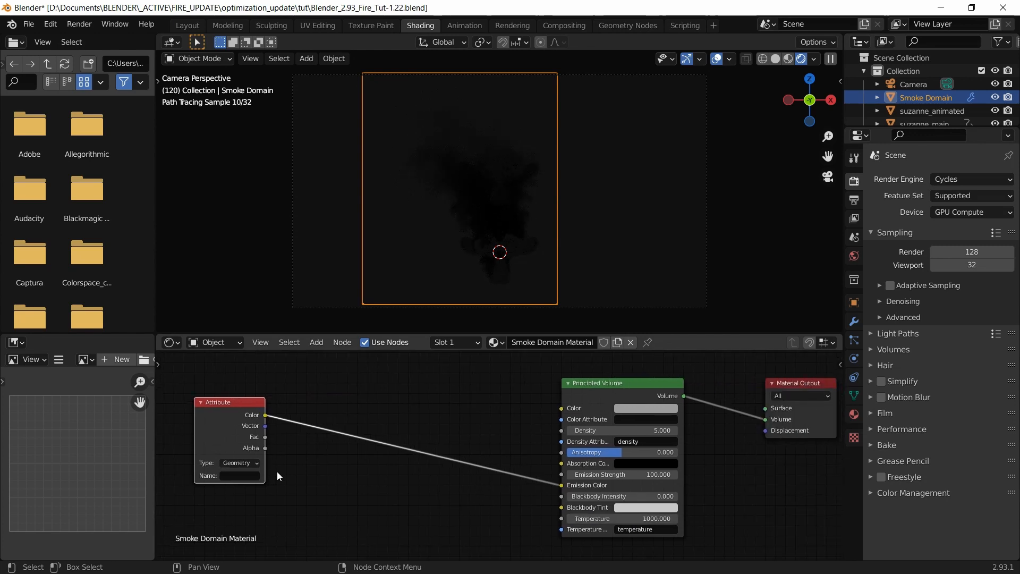
type("temperature")
key("Return")
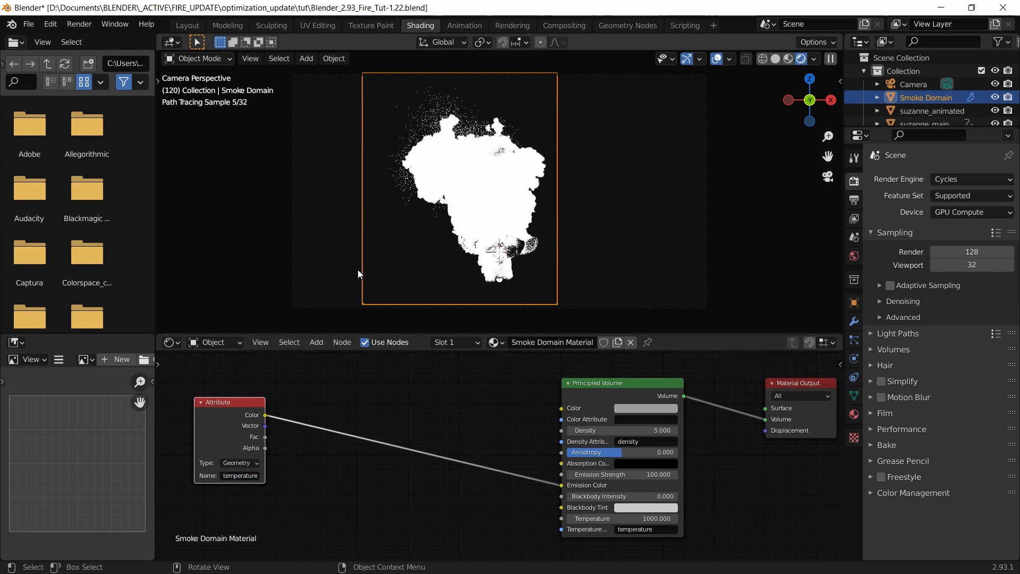
key("ctrl+s")
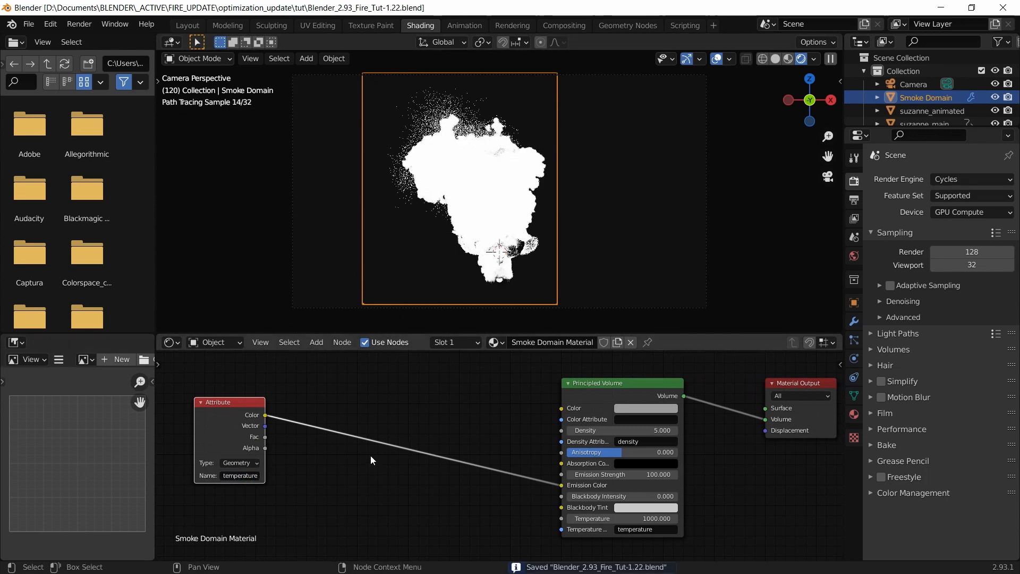
Insert a ColorRamp node into the link between the Attribute node and the Principled Volume's Emission Color.
key("shift+a")
mouse_move(344, 451)
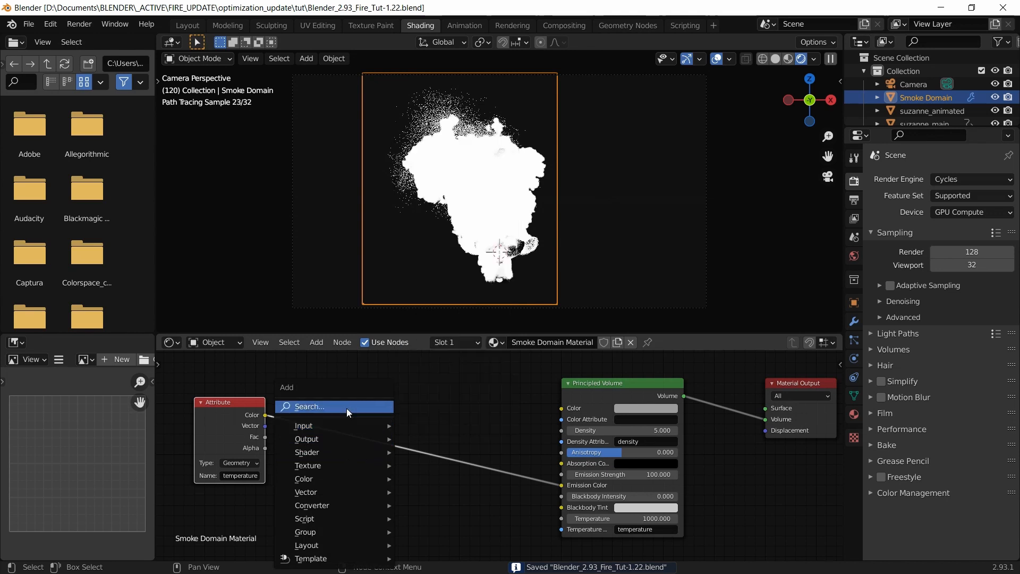
left_click(346, 408)
type("color")
key("Return")
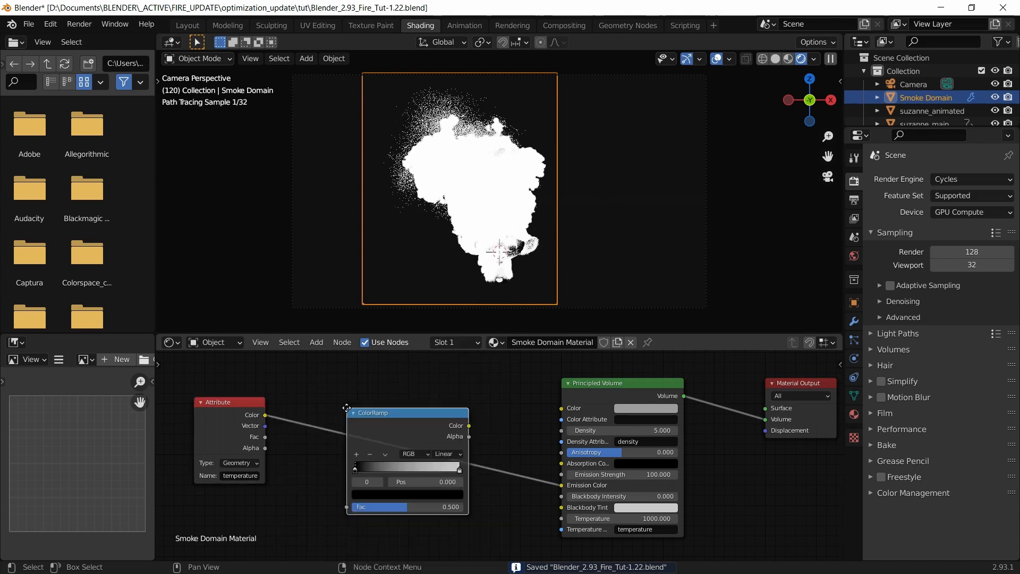
left_click(347, 408)
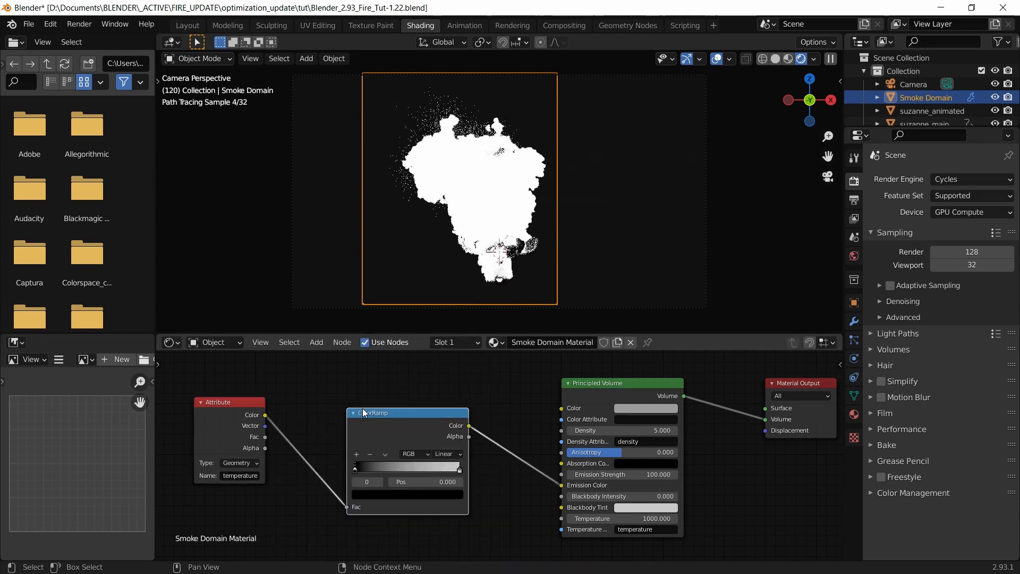
left_click_drag(360, 412, 357, 404)
Move the Attribute node farther from the ColorRamp and insert a Map Range node into the link between them.
middle_click_drag(312, 425, 379, 419)
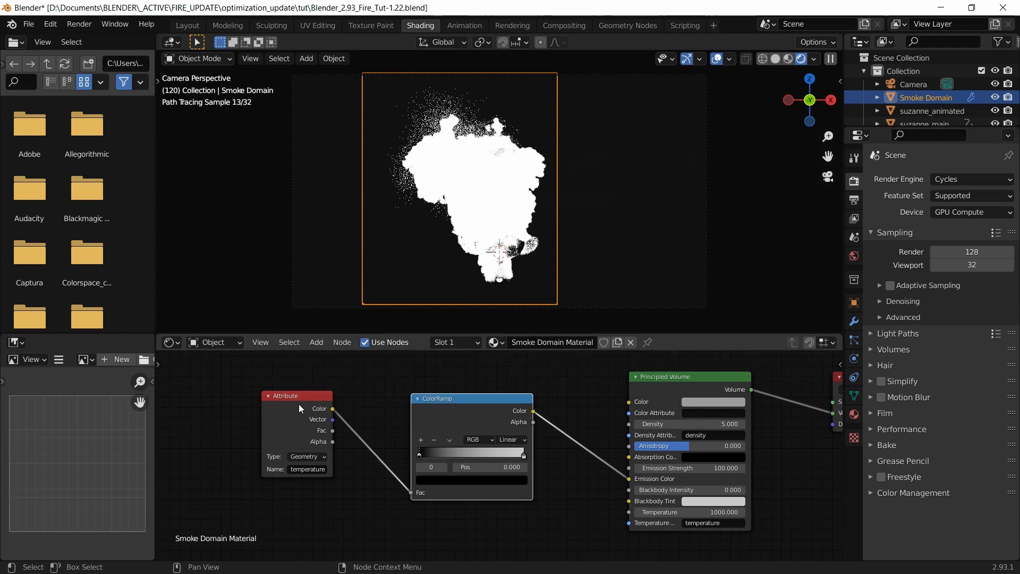
left_click_drag(296, 398, 236, 397)
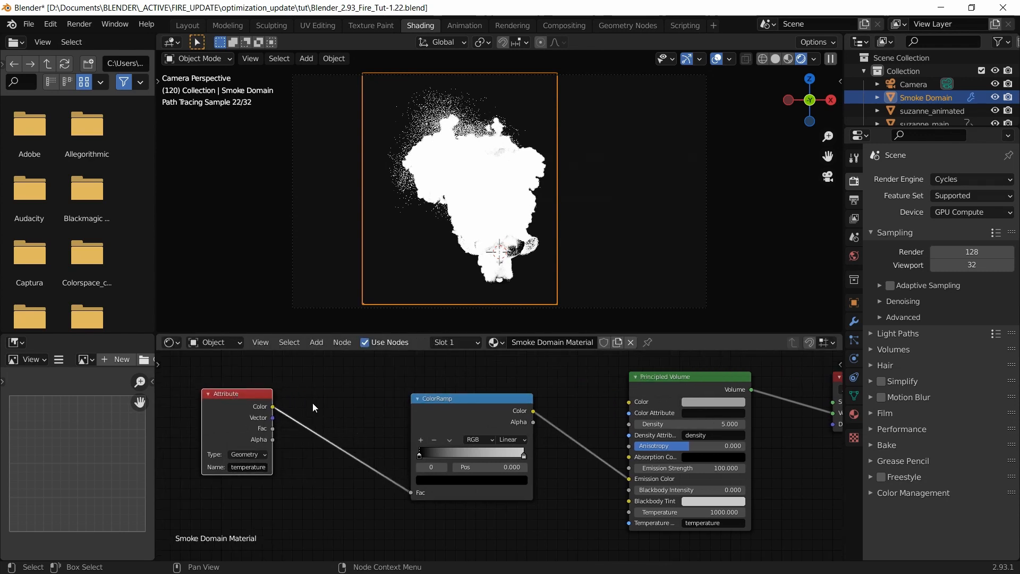
key("shift+a")
left_click(313, 403)
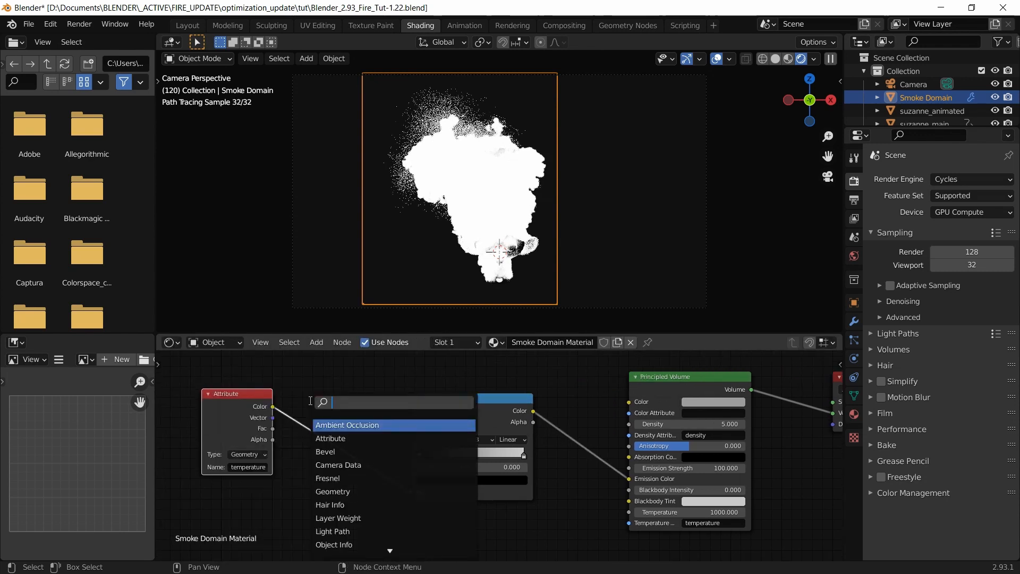
type("map")
key("Down")
key("Down")
key("Return")
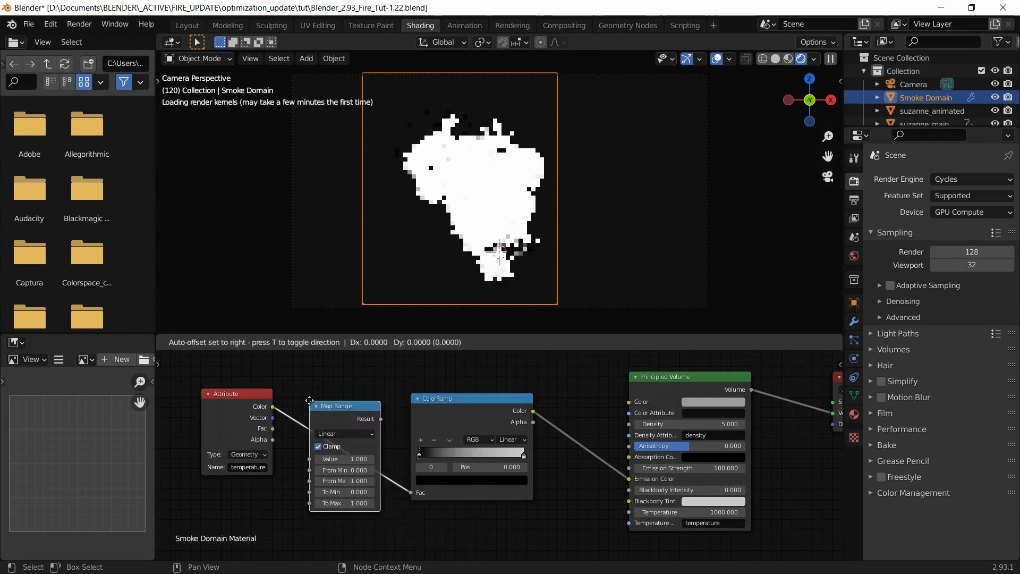
left_click(309, 400)
Align the Map Range node beside the Attribute node and turn off its Clamp option.
left_click(319, 405)
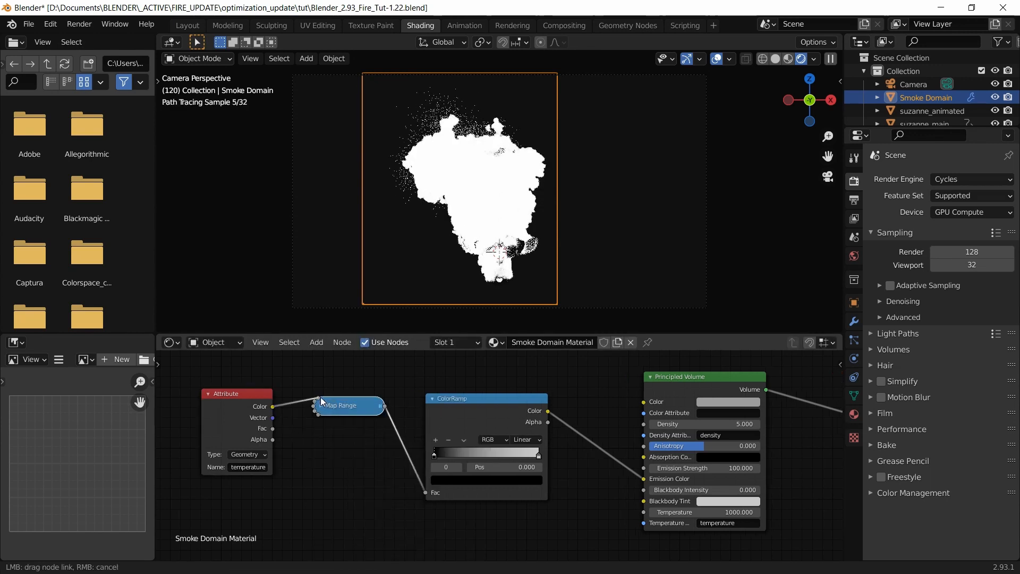
left_click(321, 405)
left_click_drag(332, 406, 321, 390)
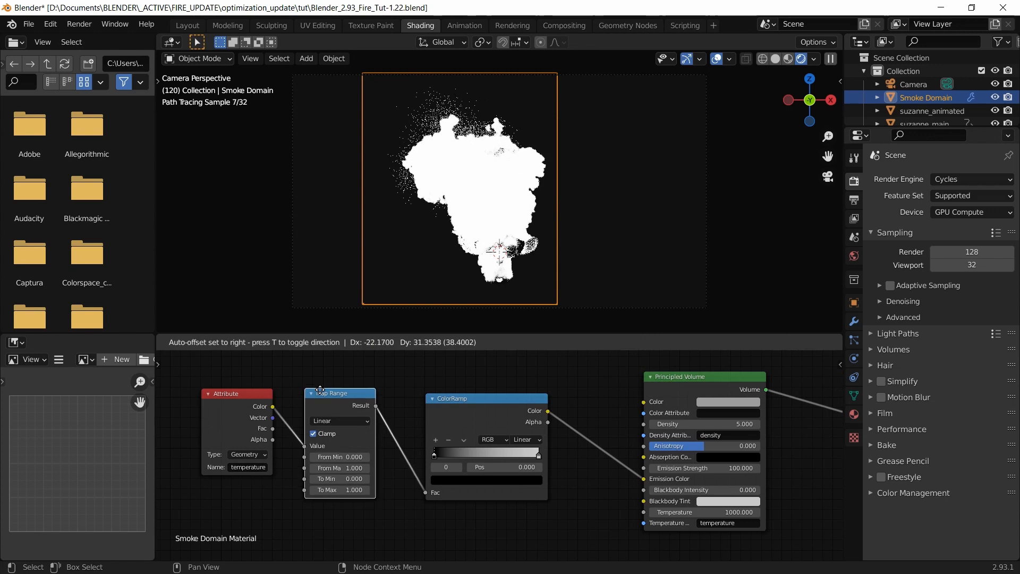
left_click(313, 434)
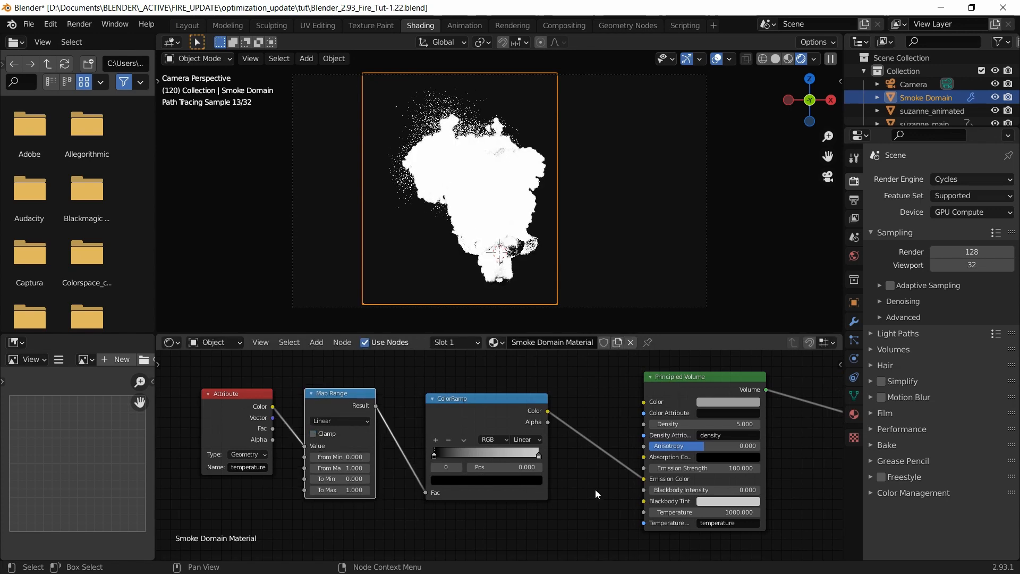
Set the position of the ColorRamp's first, black stop to 0.04.
left_click(501, 406)
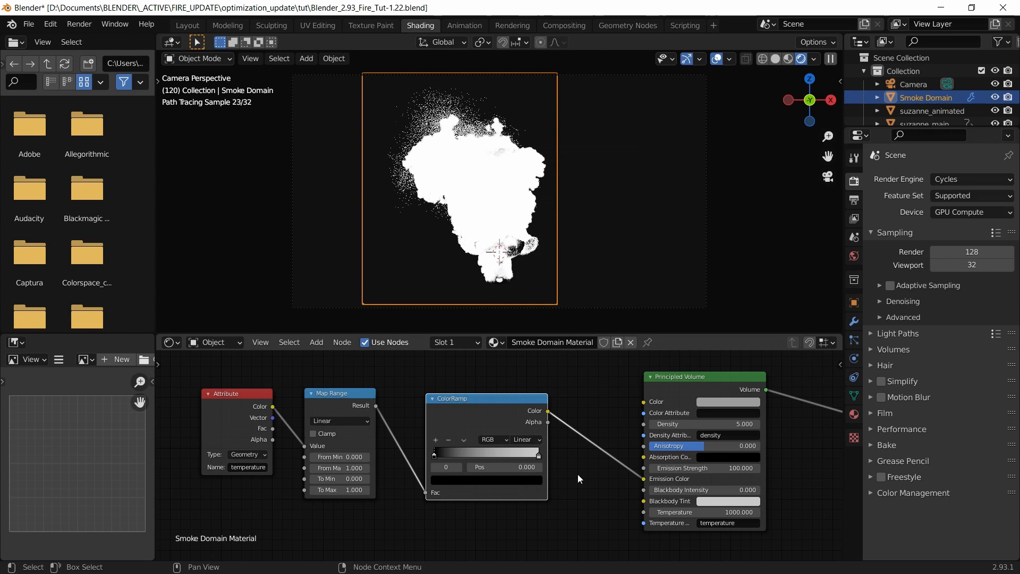
middle_click_drag(596, 478, 511, 473)
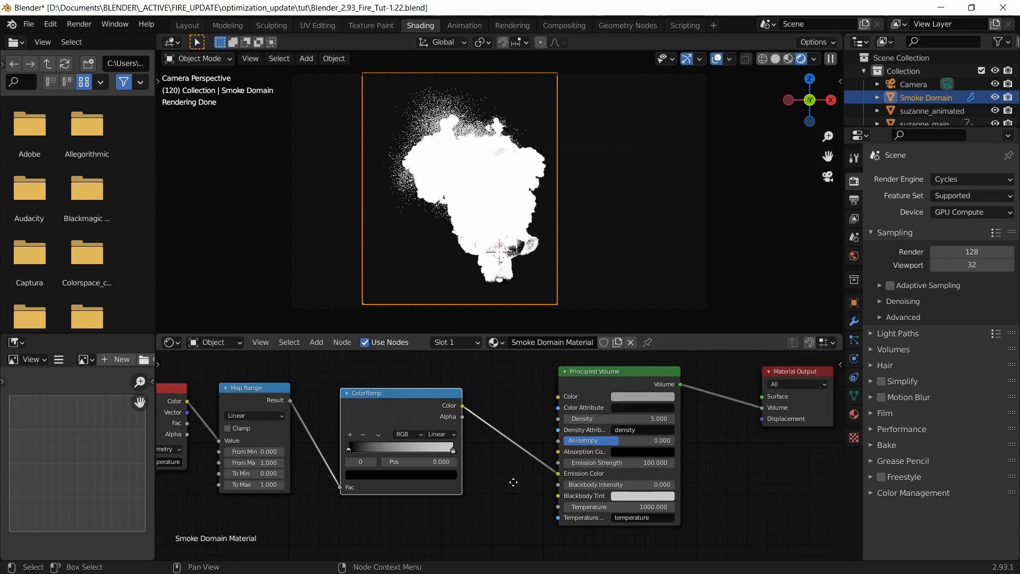
middle_click_drag(513, 483, 577, 478)
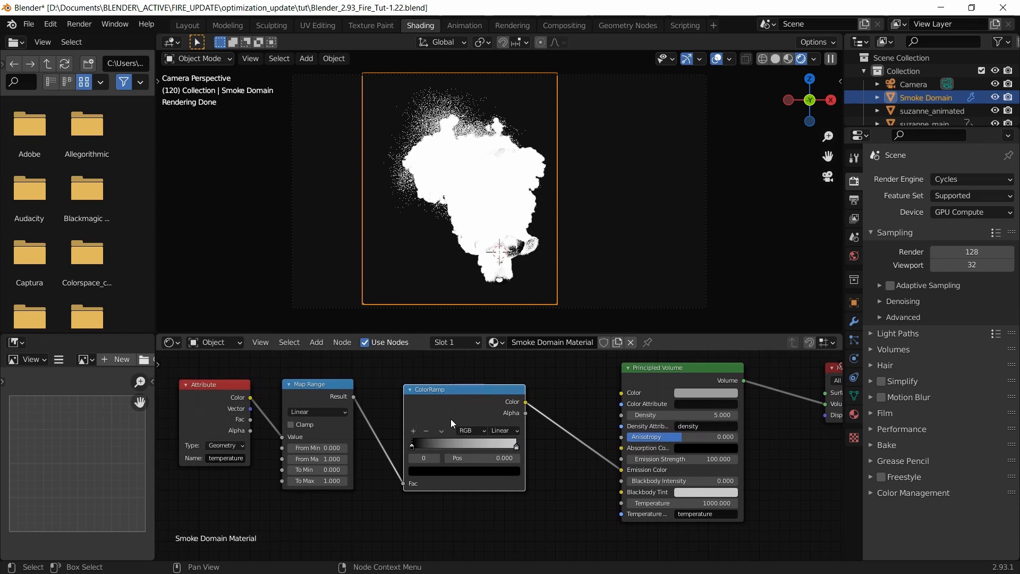
left_click(413, 447)
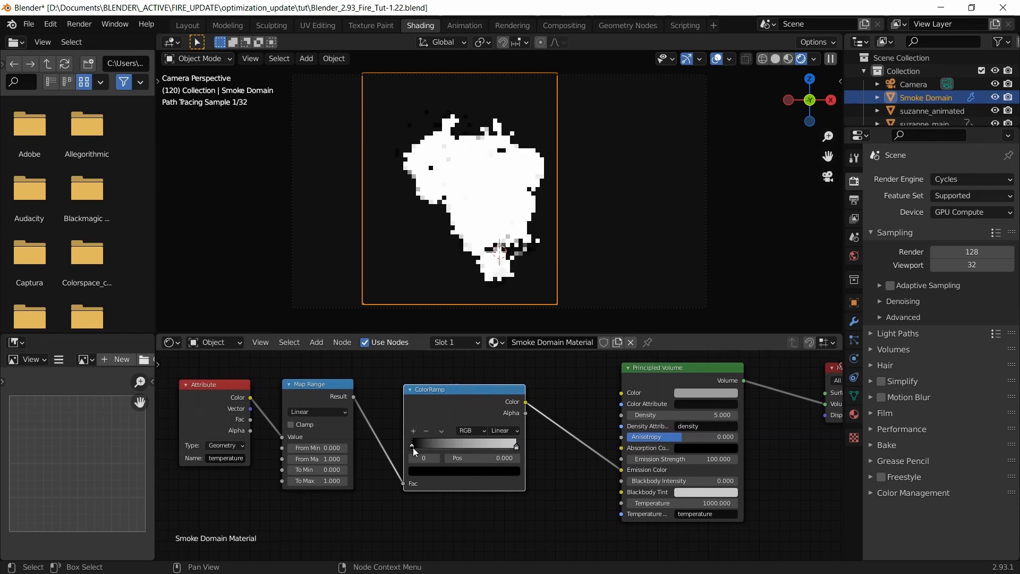
left_click(489, 459)
type("0.0")
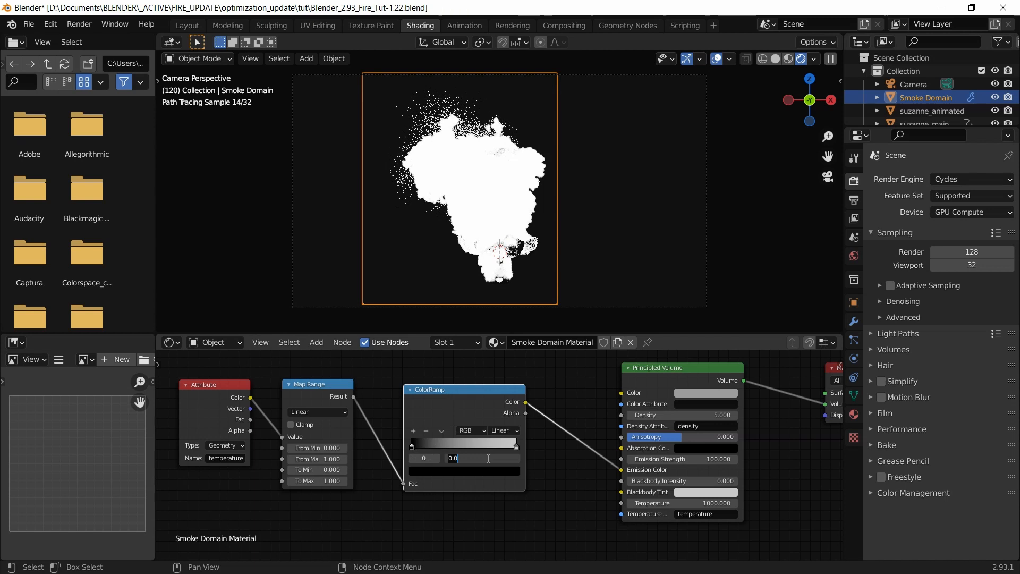
key("BackSpace")
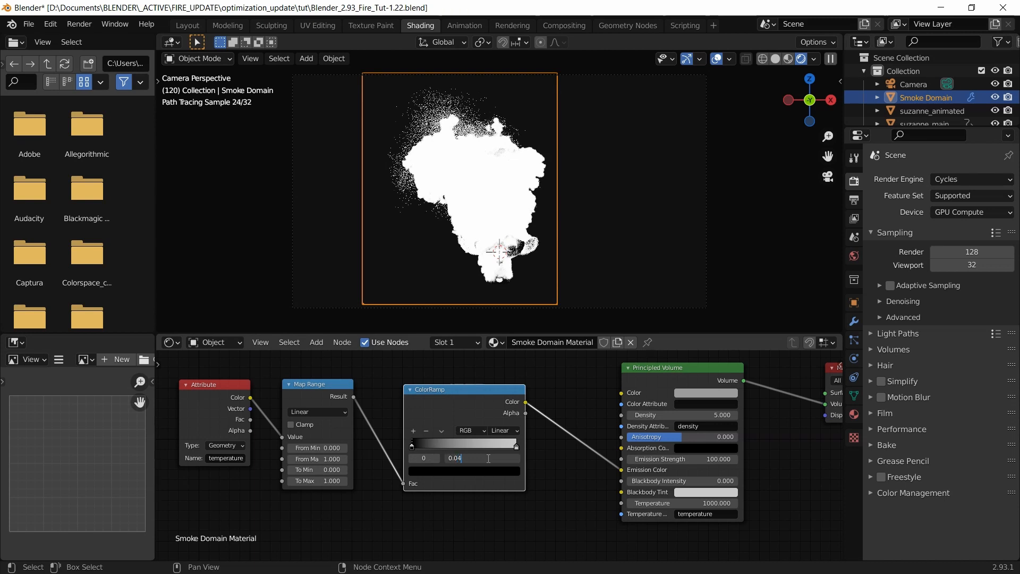
type(".04")
key("Return")
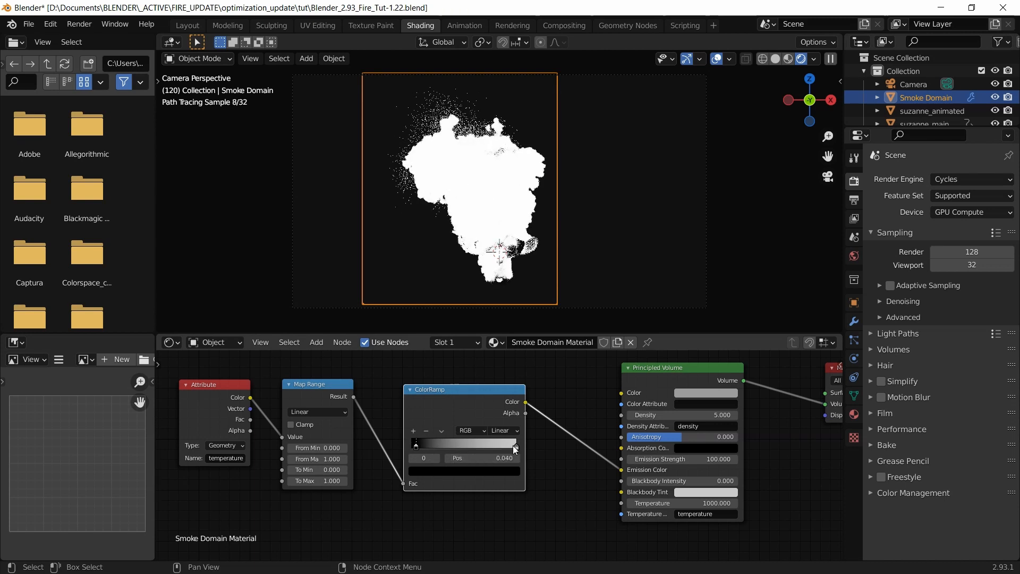
Add a color stop between the ColorRamp's black and white stops and set its position to 0.4.
left_click(514, 447)
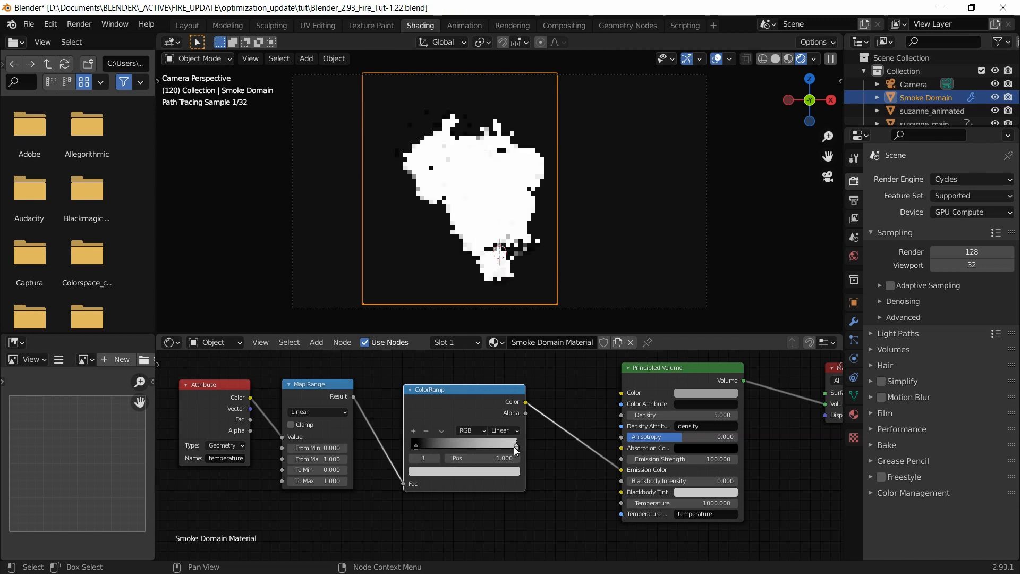
left_click(413, 431)
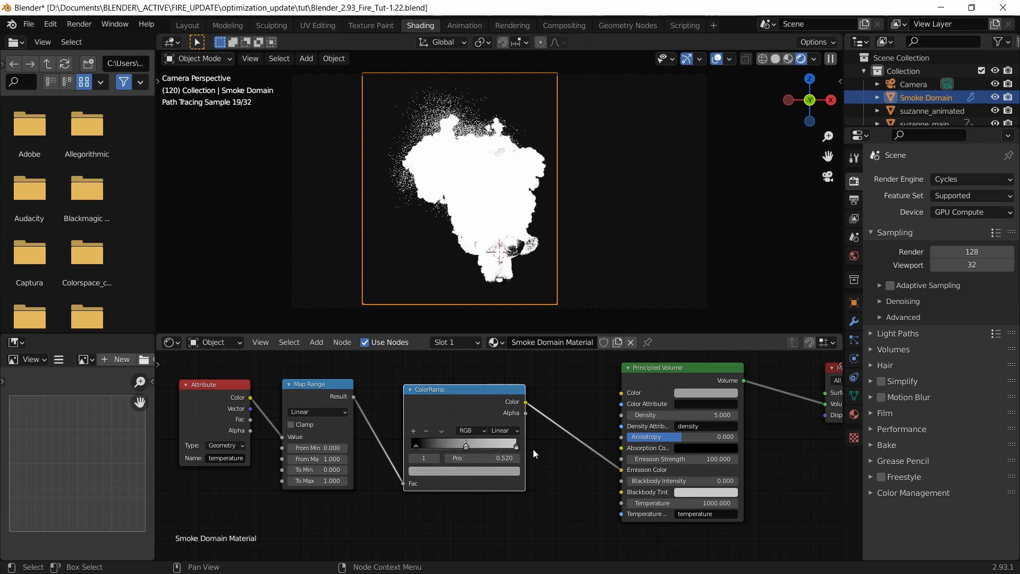
left_click(493, 458)
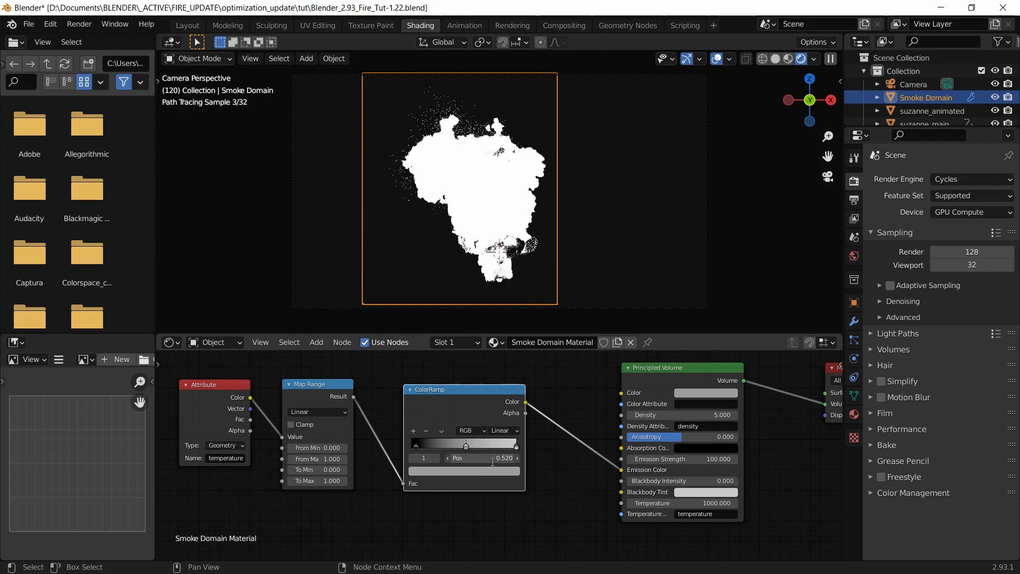
type("0.4")
key("Return")
Color the 0.4 stop dark orange-brown with RGB values 0.218, 0.097 and 0.022.
left_click(451, 470)
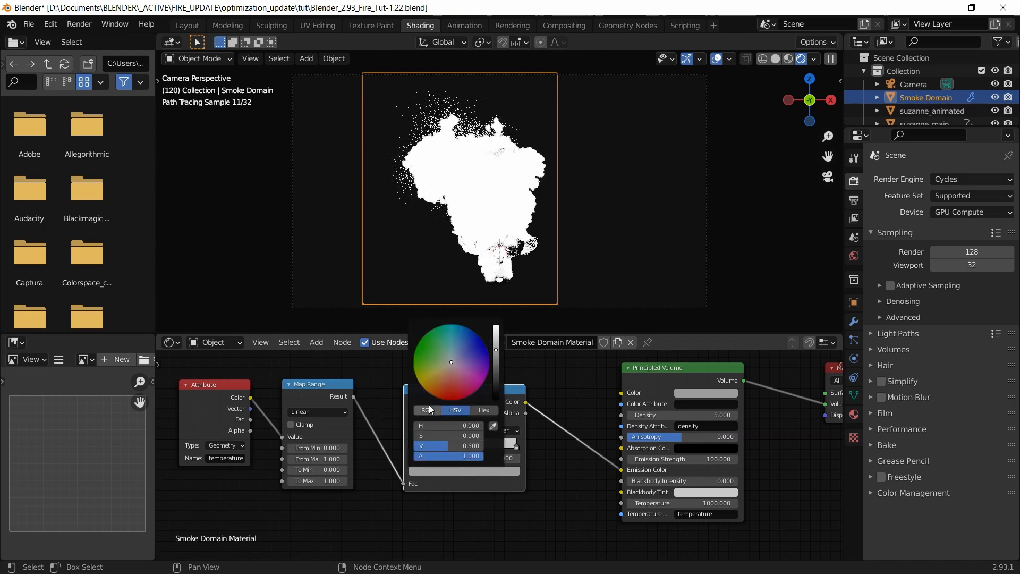
left_click(429, 407)
left_click(446, 425)
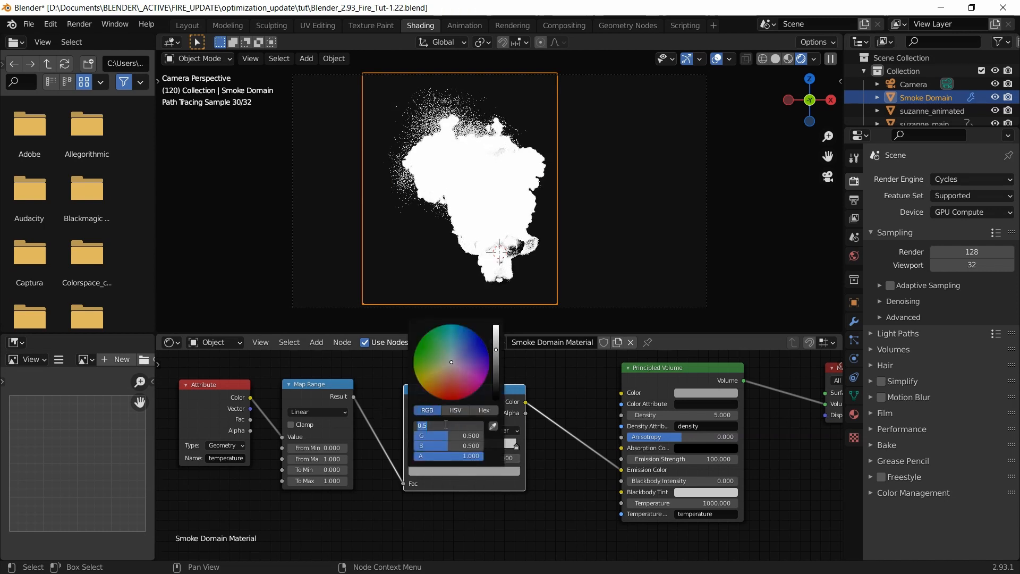
type("0.218")
key("Tab")
type("0.097")
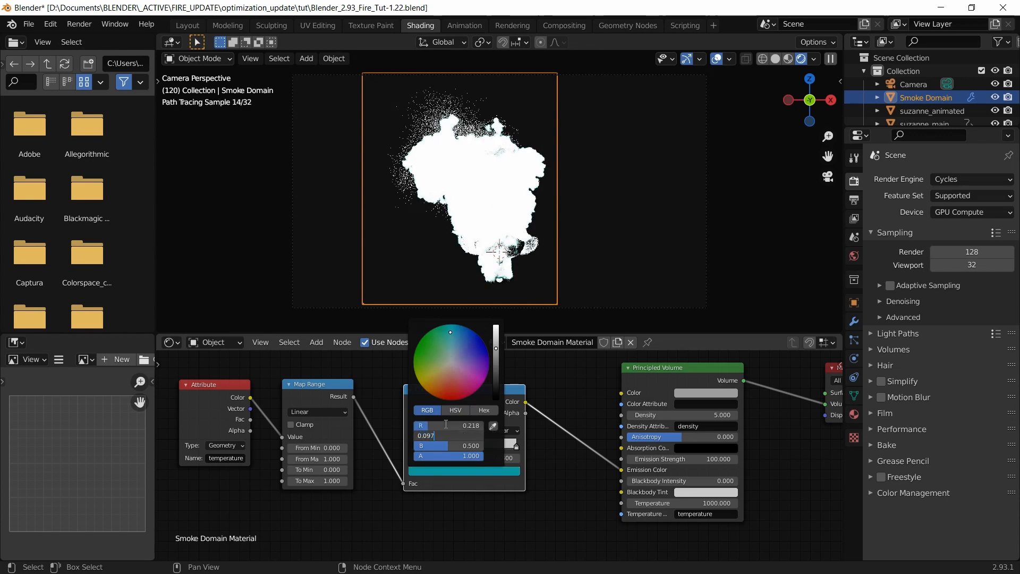
key("Tab")
type("0.022")
key("Return")
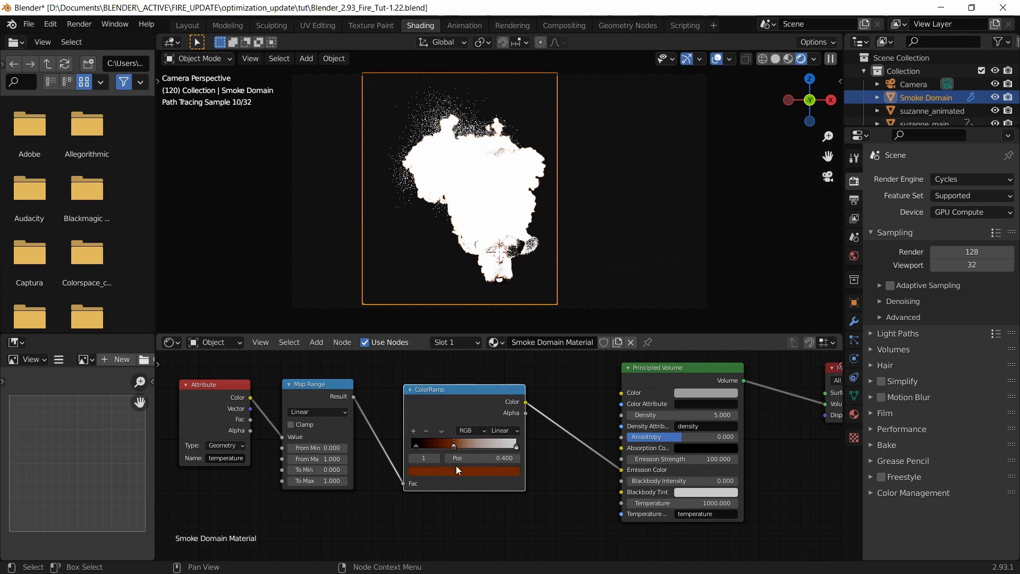
Add another ColorRamp stop between the brown and white stops and set its position to 0.795.
left_click(516, 447)
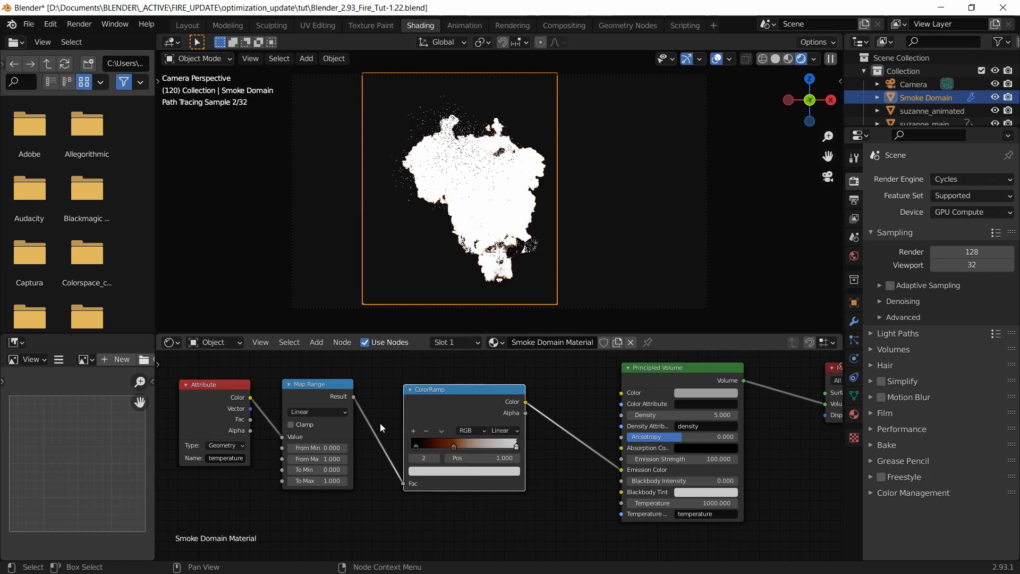
left_click(411, 431)
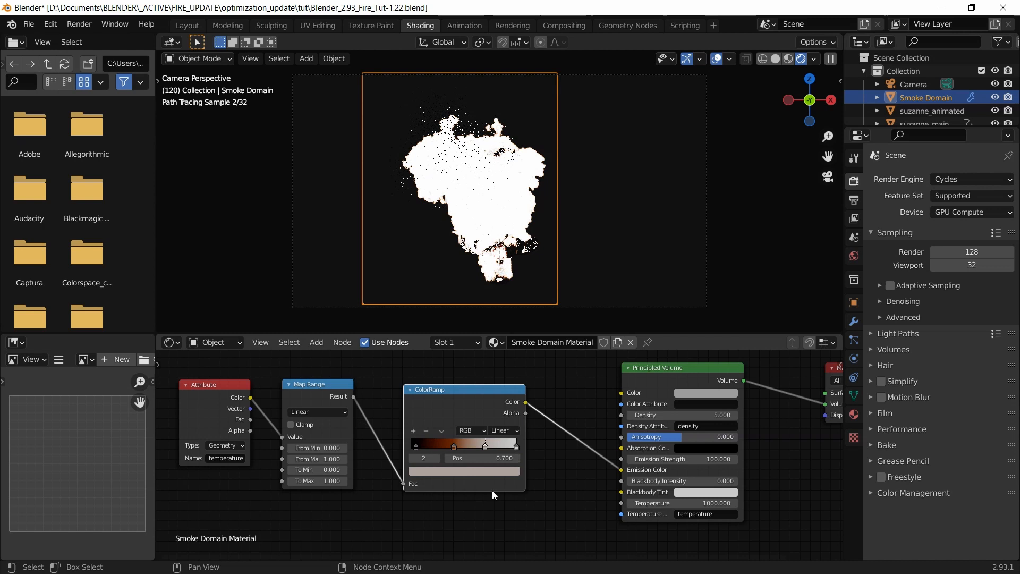
left_click(497, 458)
key("BackSpace")
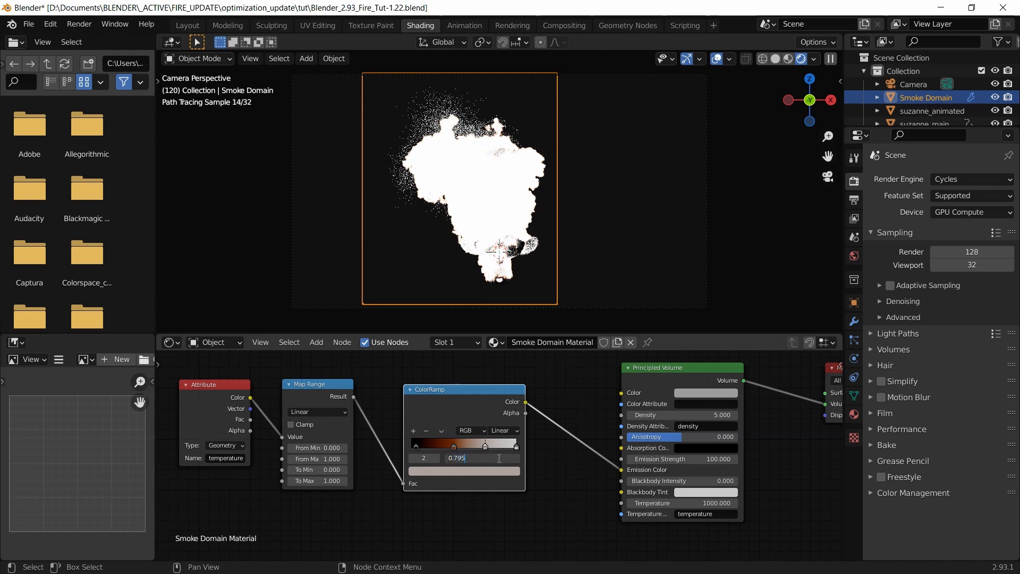
key("Return")
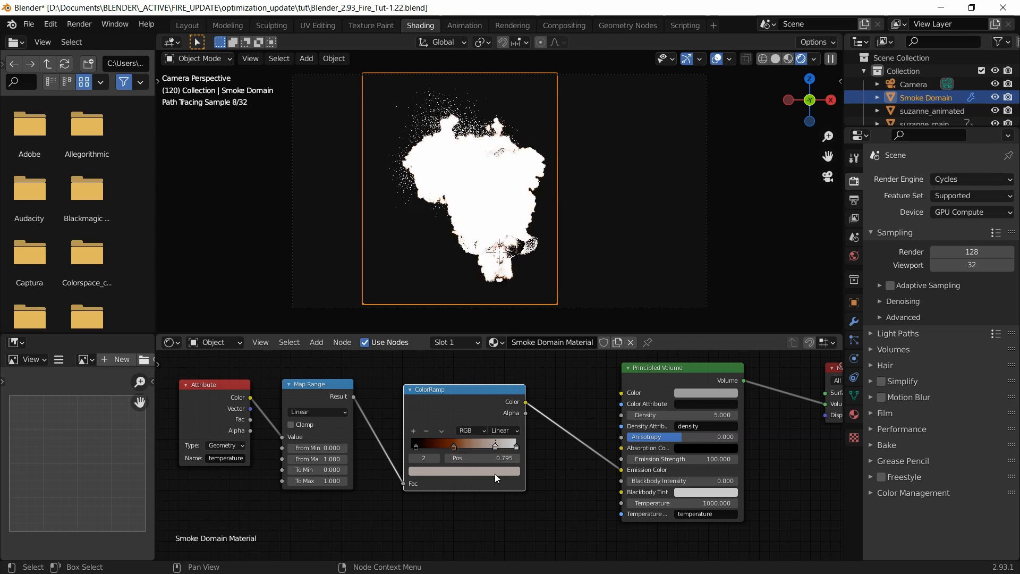
Color the 0.795 stop bright orange with RGB values 1, 0.3 and 0.1.
left_click(495, 471)
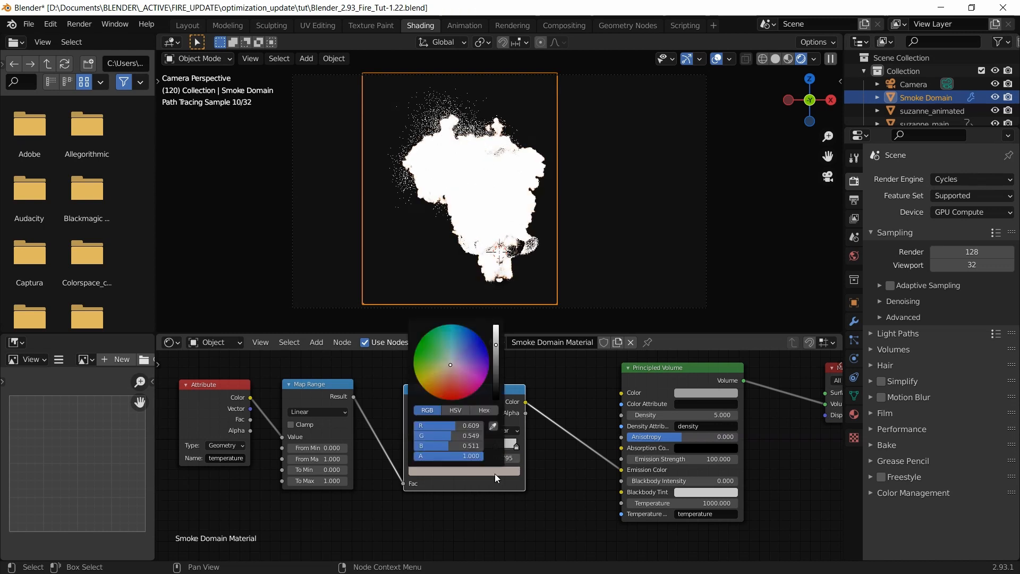
left_click(463, 430)
type("1")
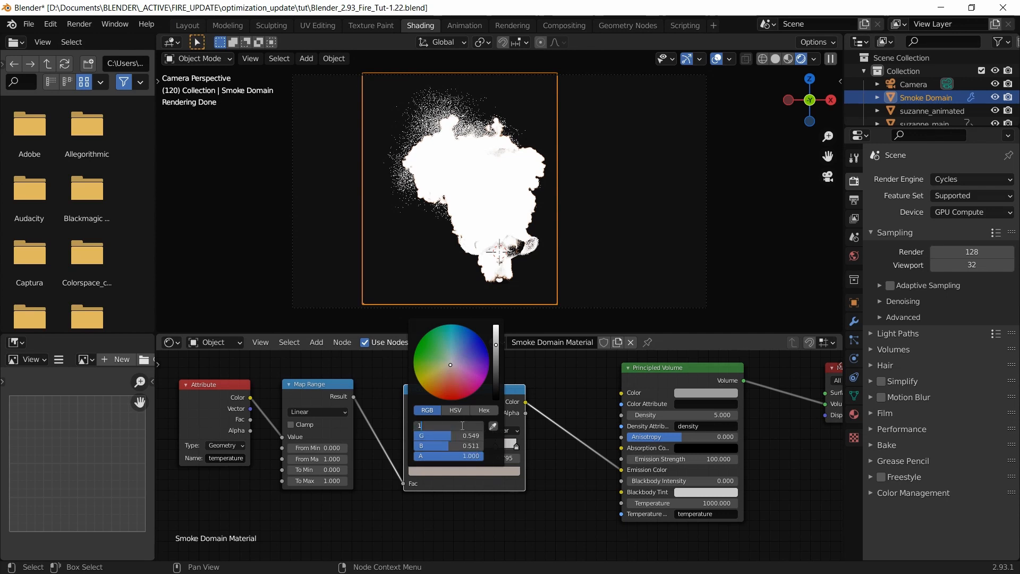
key("Tab")
type("0.3")
key("Tab")
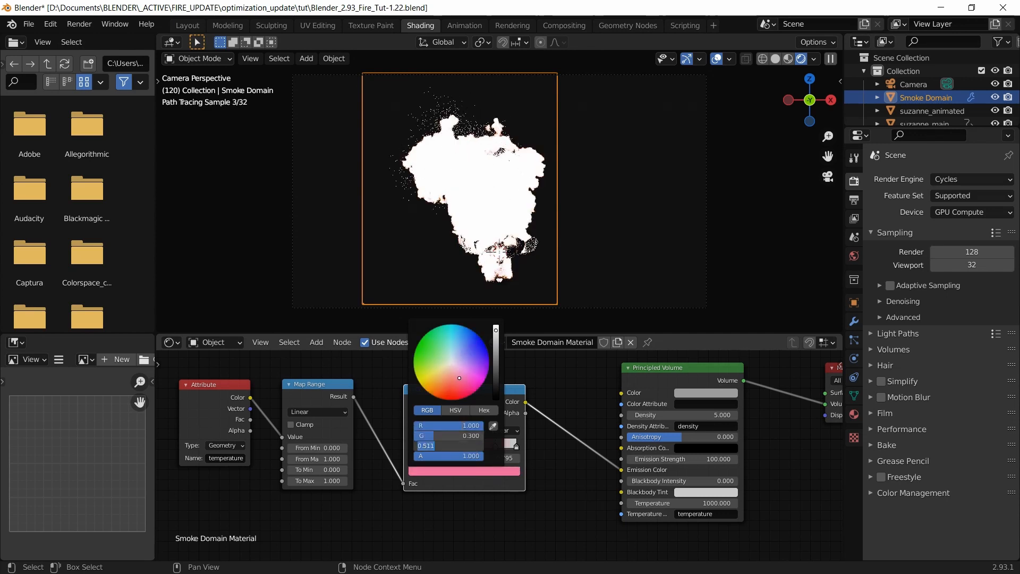
type("0.1")
key("Return")
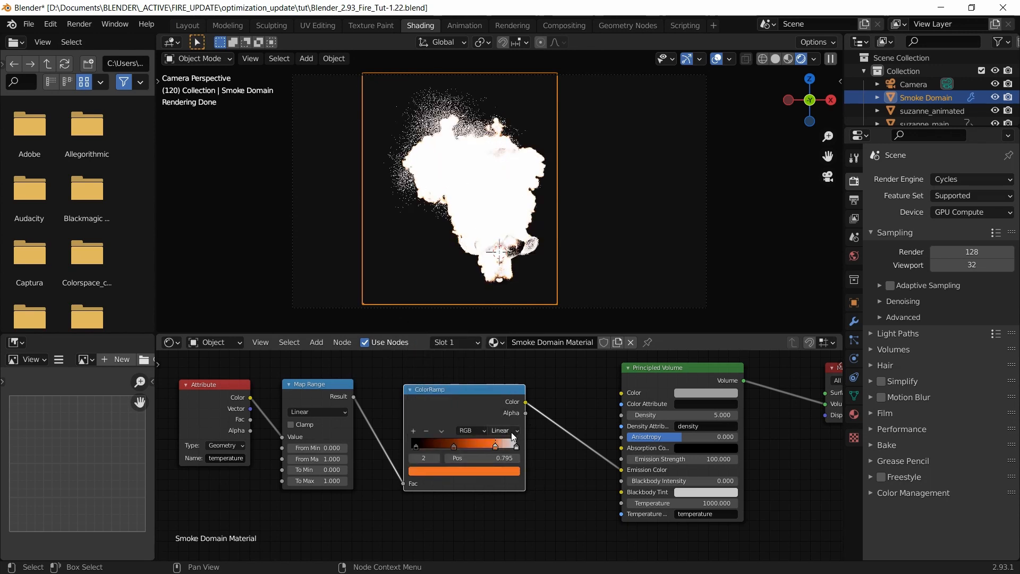
Add a ColorRamp stop between the orange and white stops and set its position to 0.95.
left_click(516, 446)
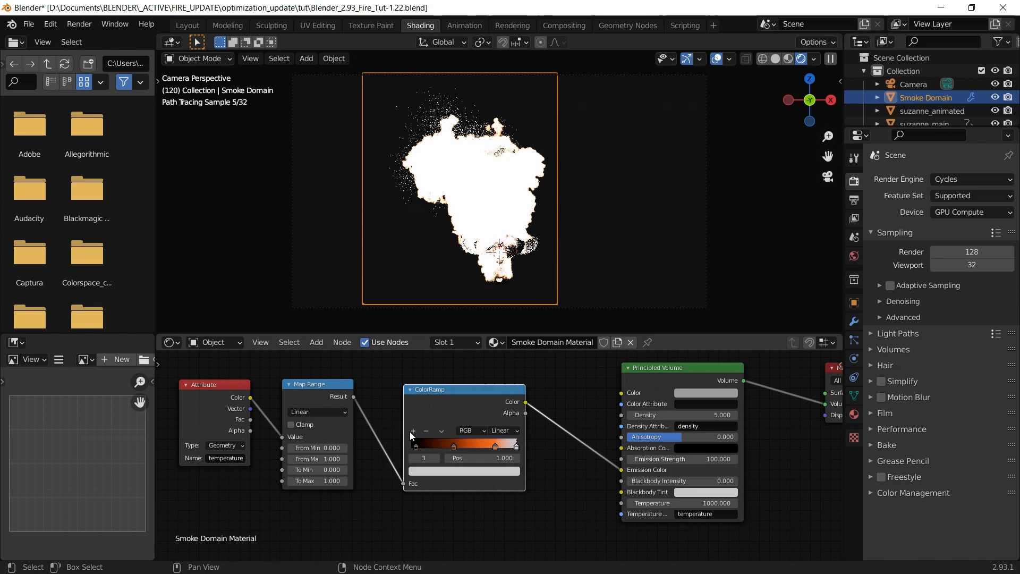
left_click(413, 431)
left_click(507, 458)
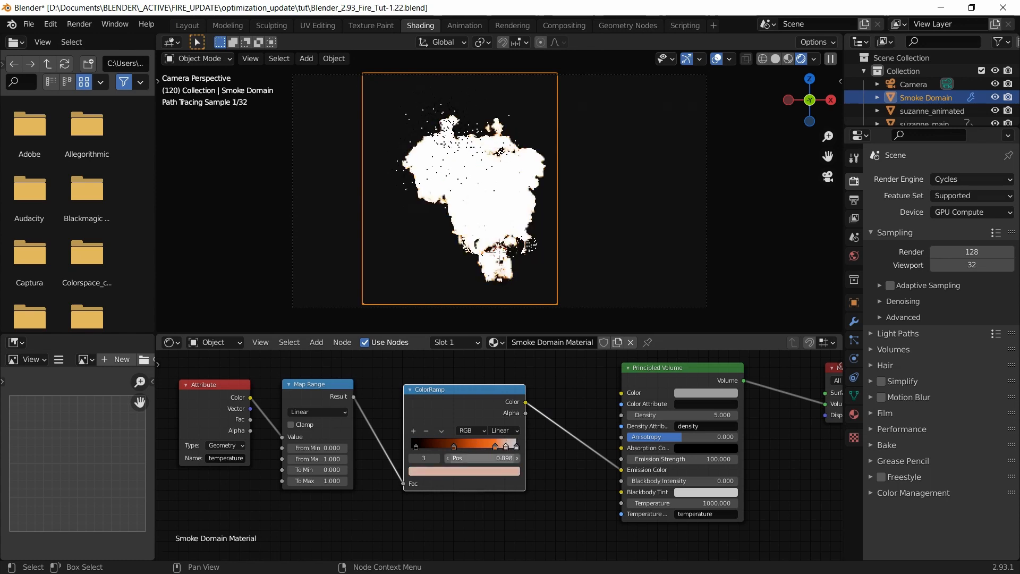
type("0.9")
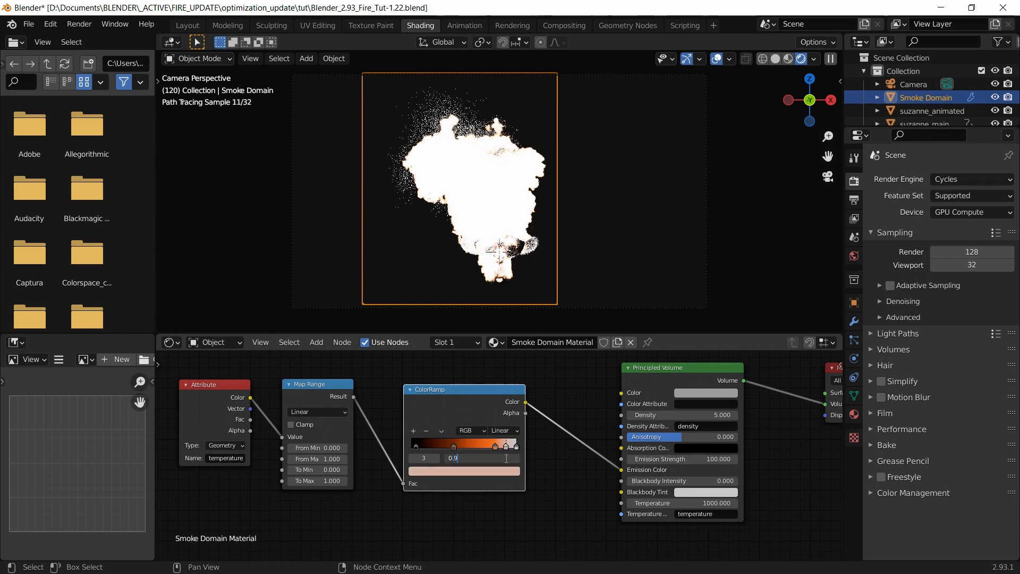
type("5")
key("Return")
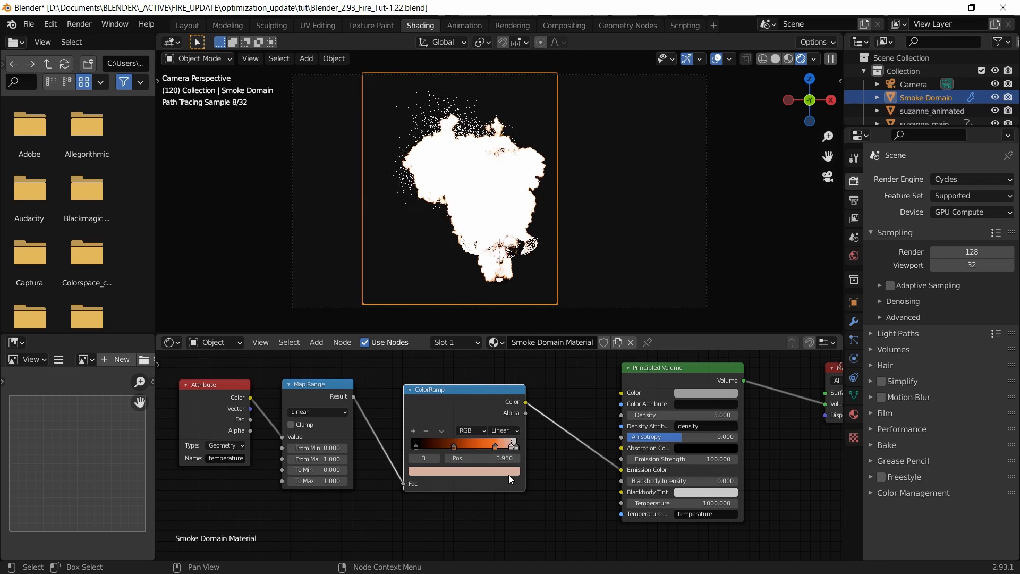
Color the 0.95 ColorRamp stop orange by setting its green value to 0.413 and blue to 0.1.
left_click(509, 474)
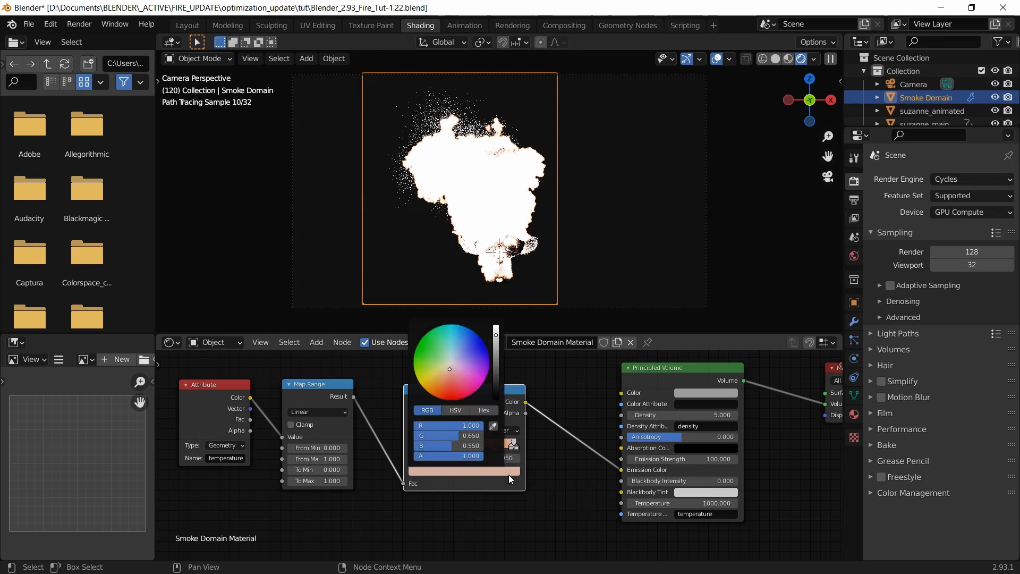
left_click(458, 436)
type("0.413")
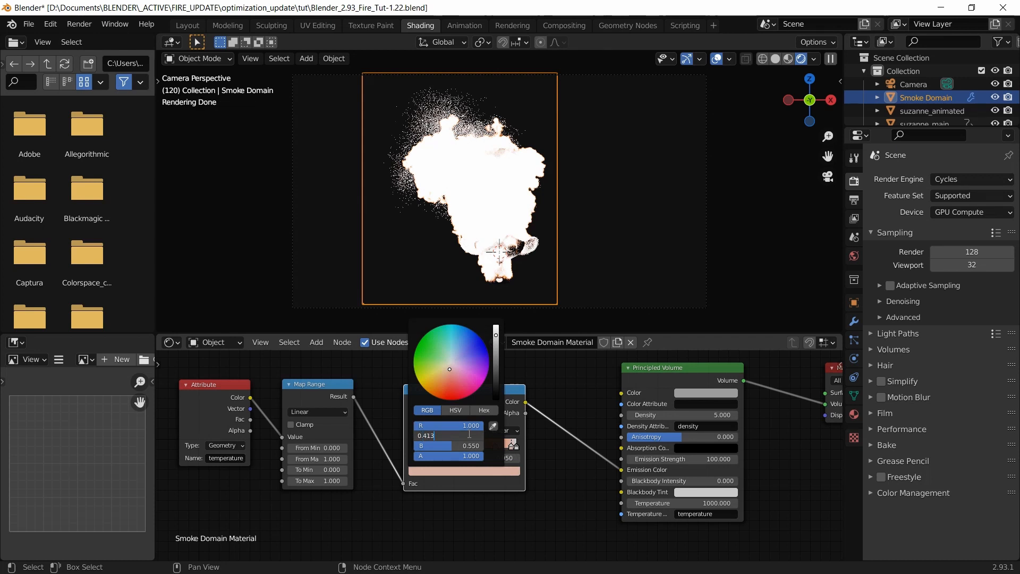
key("Tab")
type("0.")
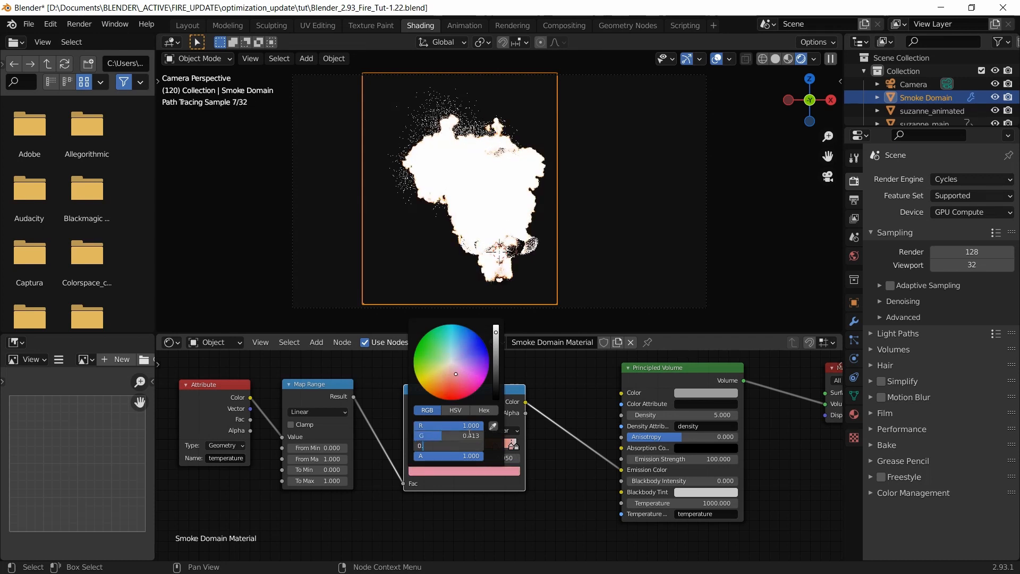
type("1")
key("Return")
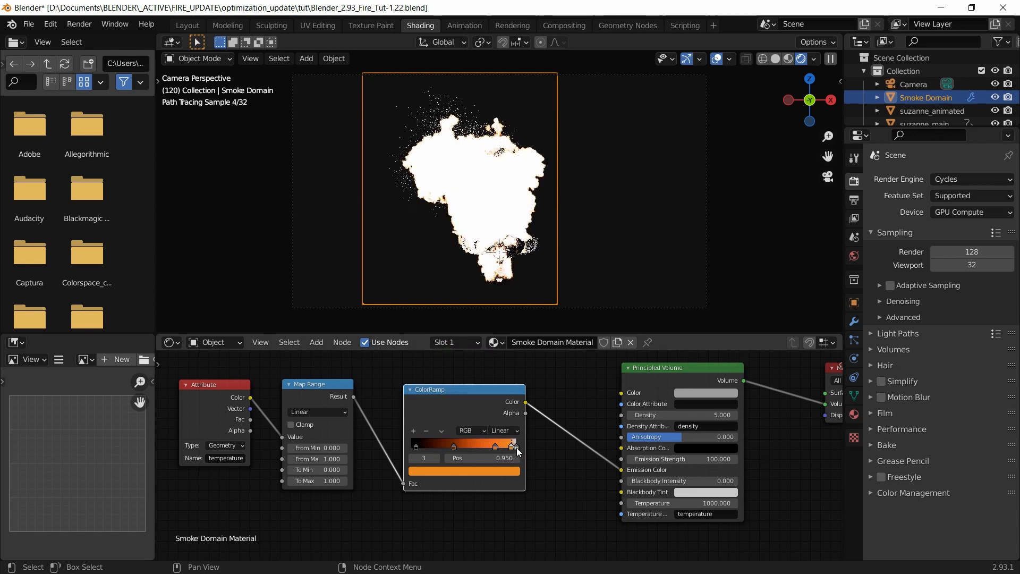
Correct the slightly shifted position of the orange ColorRamp stop nearest the end to 0.95.
left_click_drag(516, 448, 516, 445)
scroll(519, 447, "up", 3)
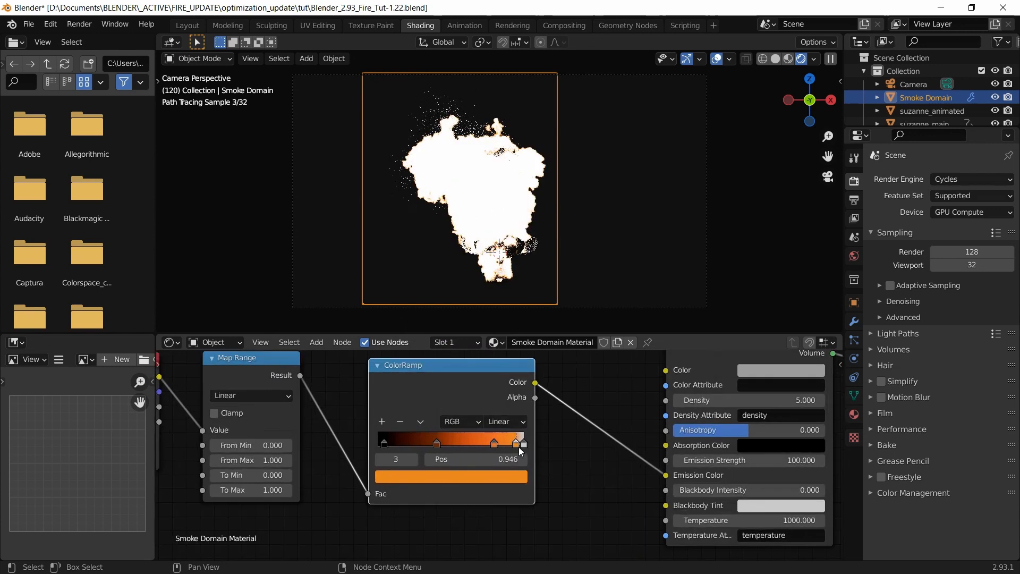
left_click(519, 461)
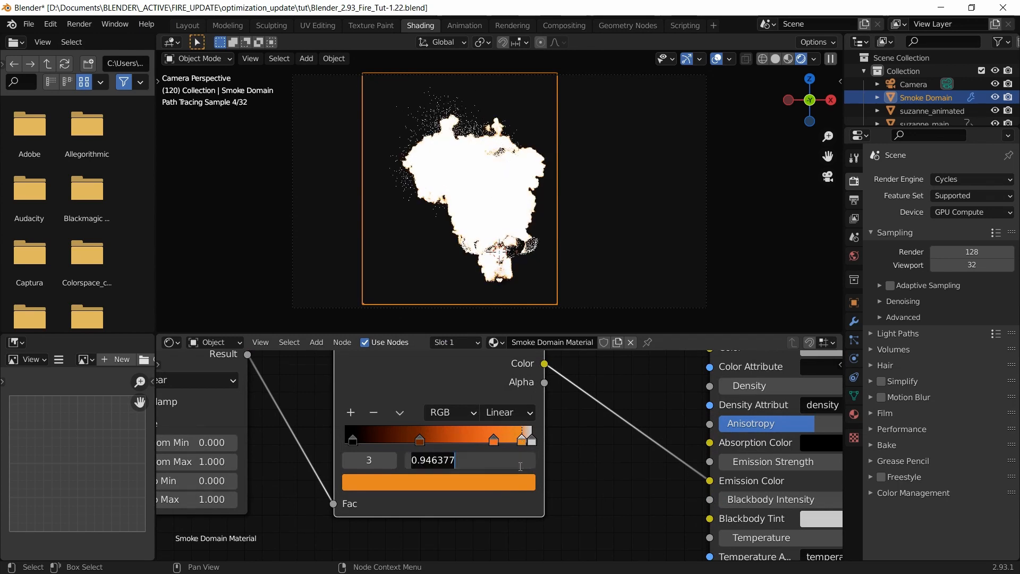
type("0.95")
key("Return")
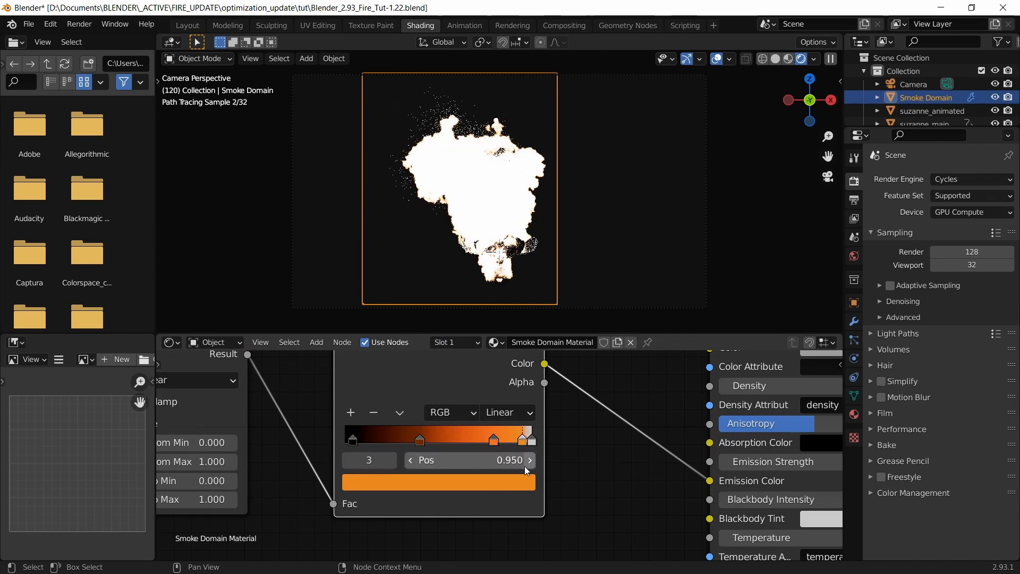
Color the last ColorRamp stop golden yellow with green 0.6 and blue 0.1, and save the file.
left_click(532, 440)
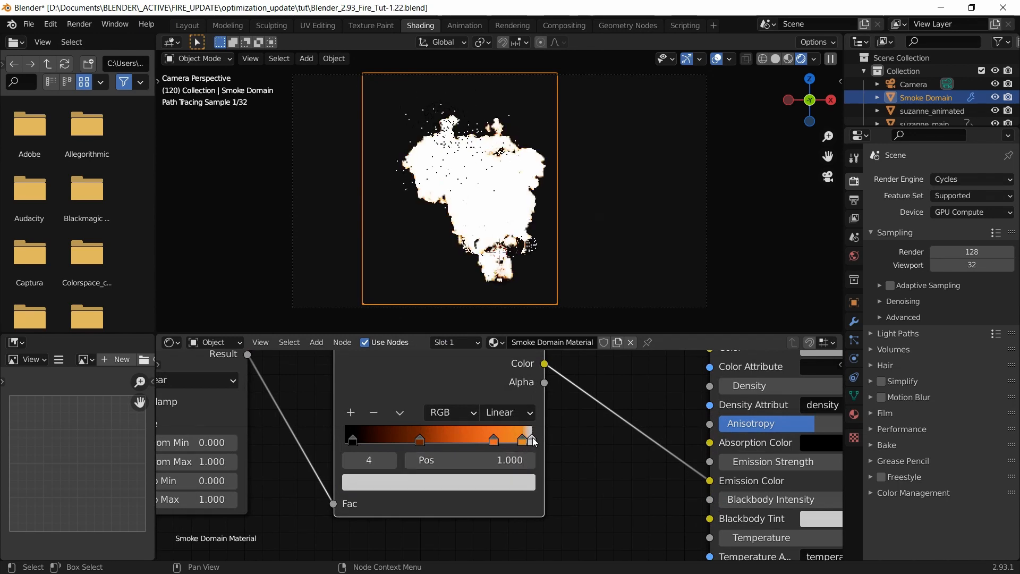
left_click(477, 484)
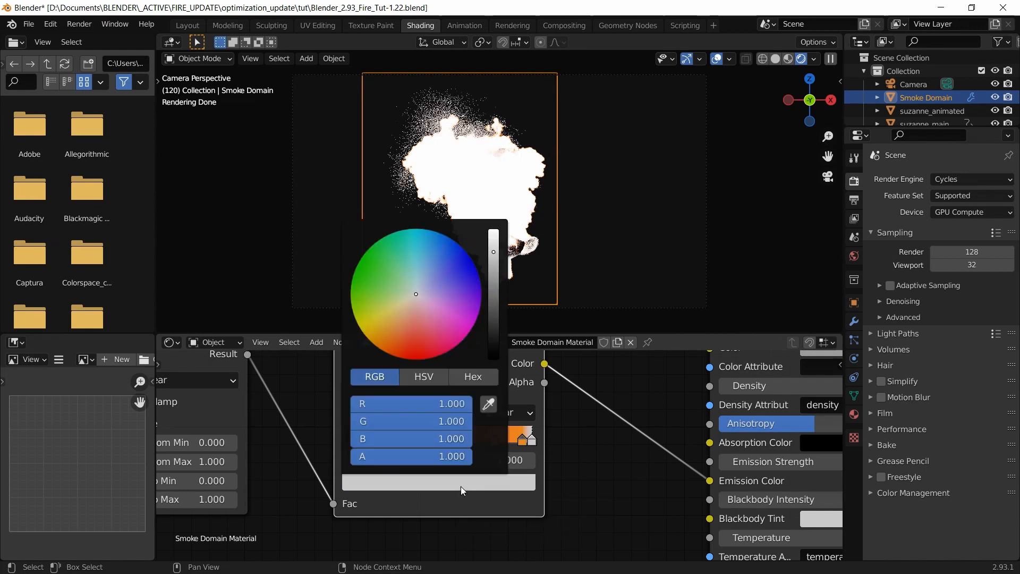
left_click(419, 420)
type("0.6")
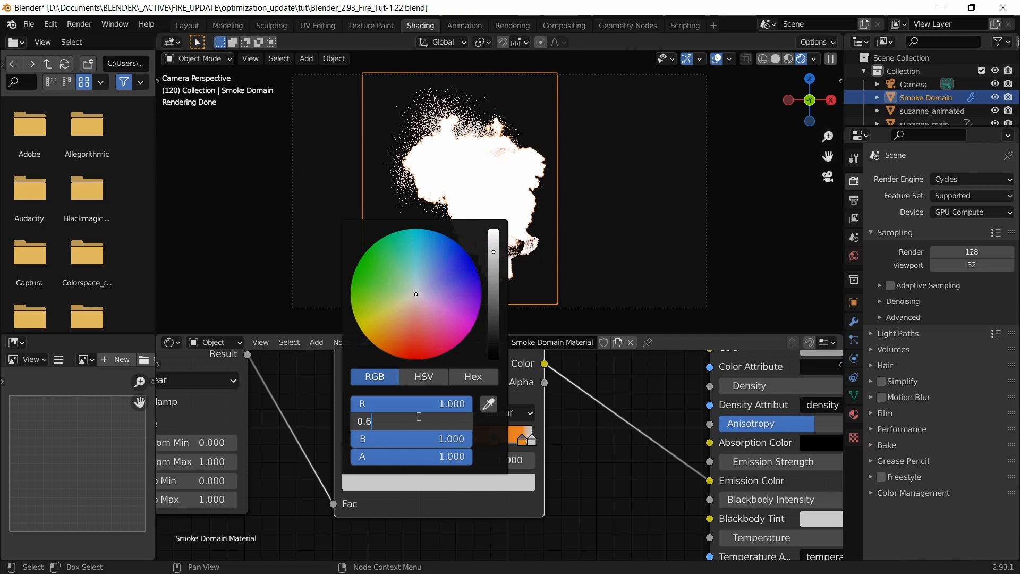
key("Tab")
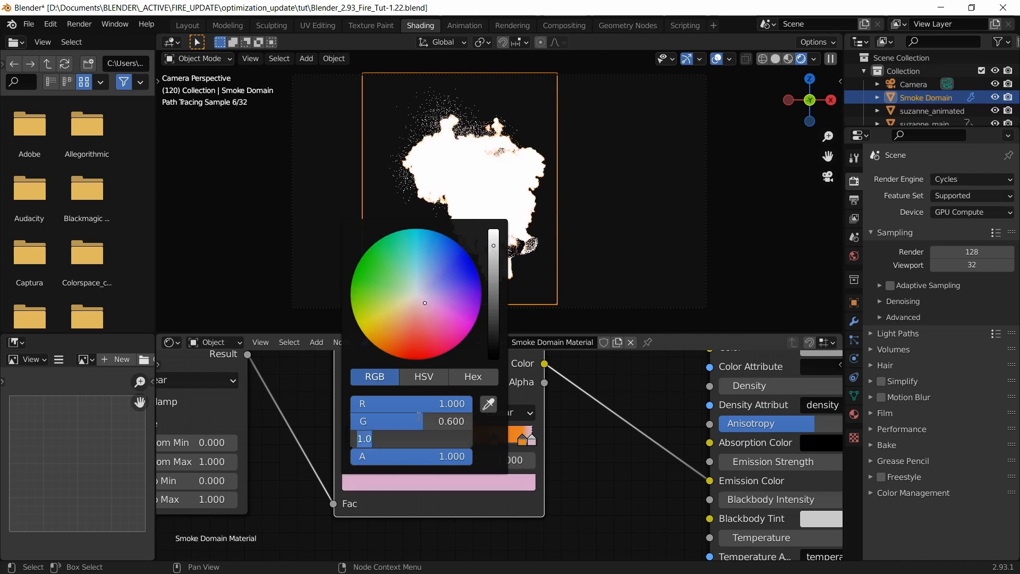
type("0.1")
key("Return")
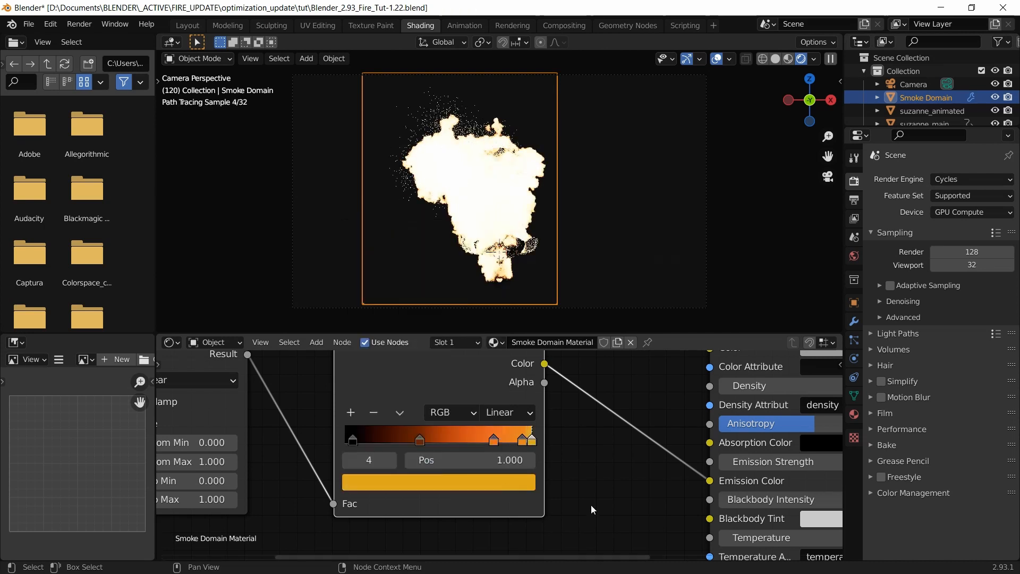
scroll(551, 455, "down", 5)
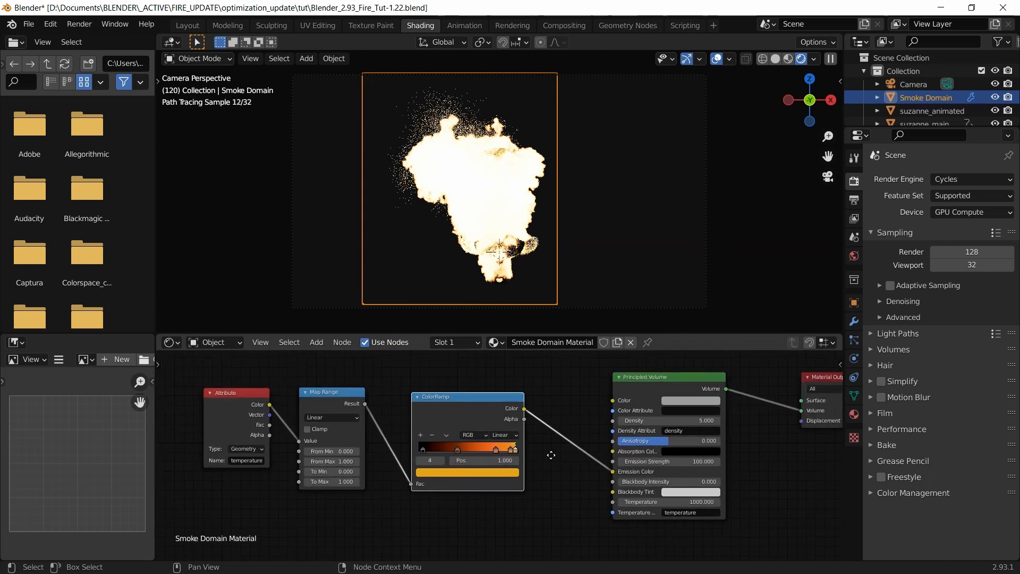
key("ctrl+s")
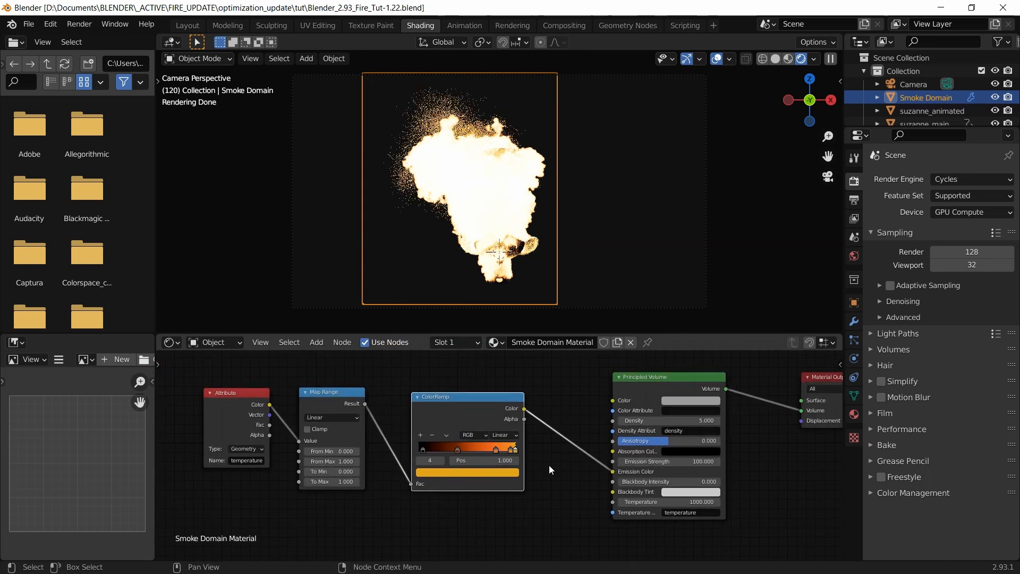
Move the Attribute, Map Range and ColorRamp nodes together away from the Principled Volume node to make room.
middle_click_drag(549, 464, 584, 469)
left_click_drag(601, 527, 245, 385)
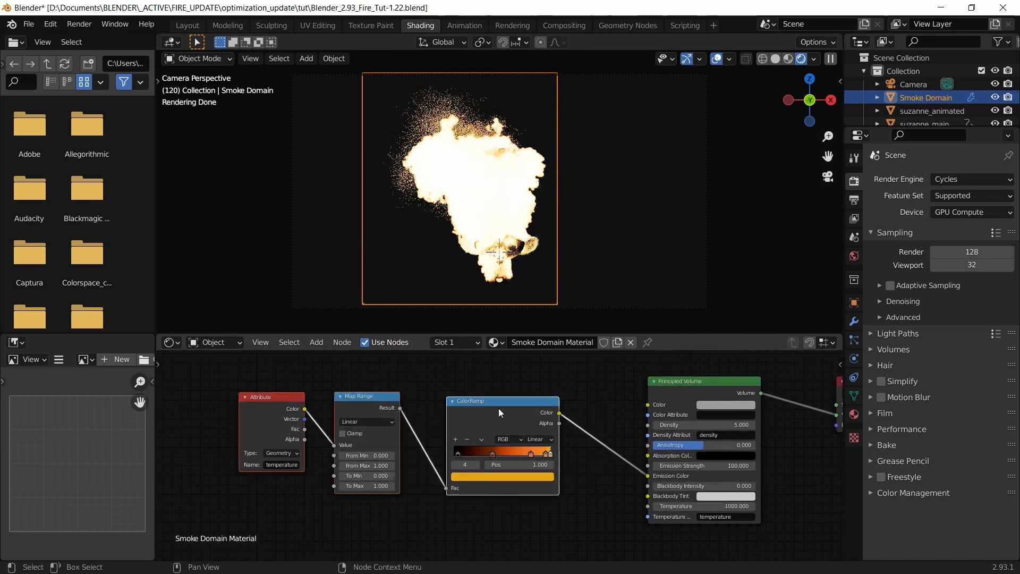
left_click_drag(498, 408, 420, 405)
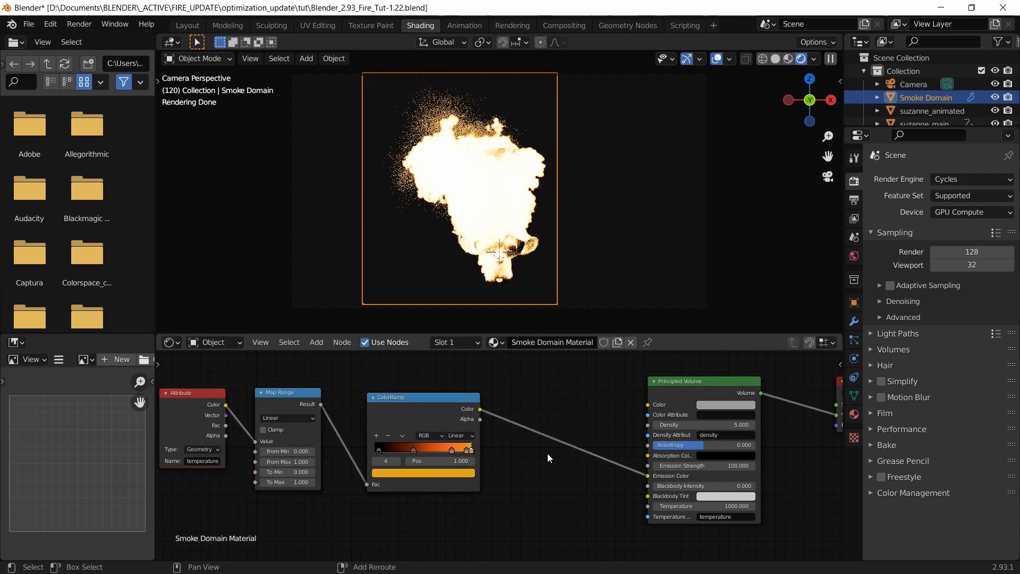
Insert a Vector Math node between the ColorRamp and the Principled Volume's emission color, and set it to Multiply.
key("shift+a")
left_click(518, 408)
type("math")
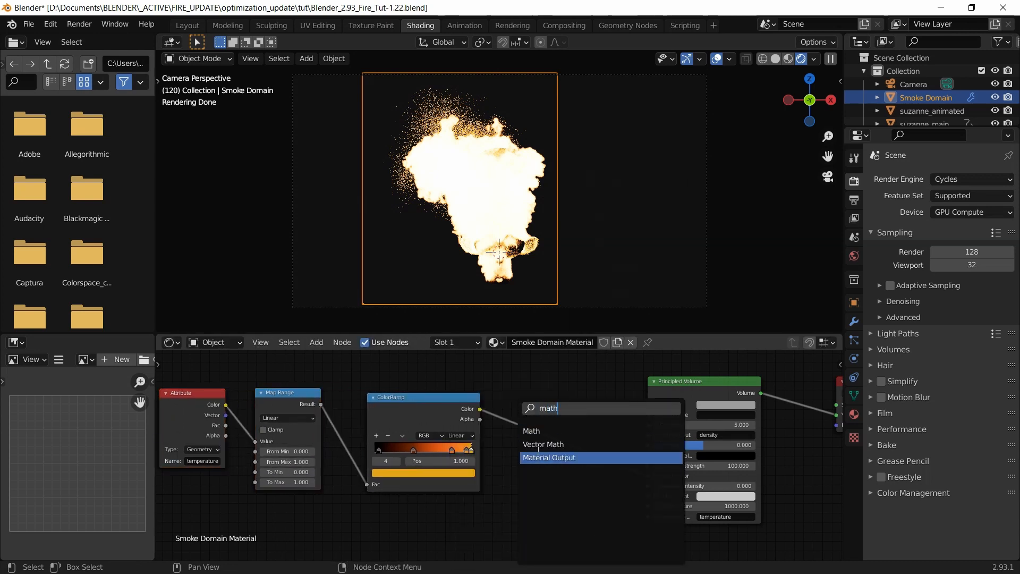
left_click(537, 444)
left_click(529, 432)
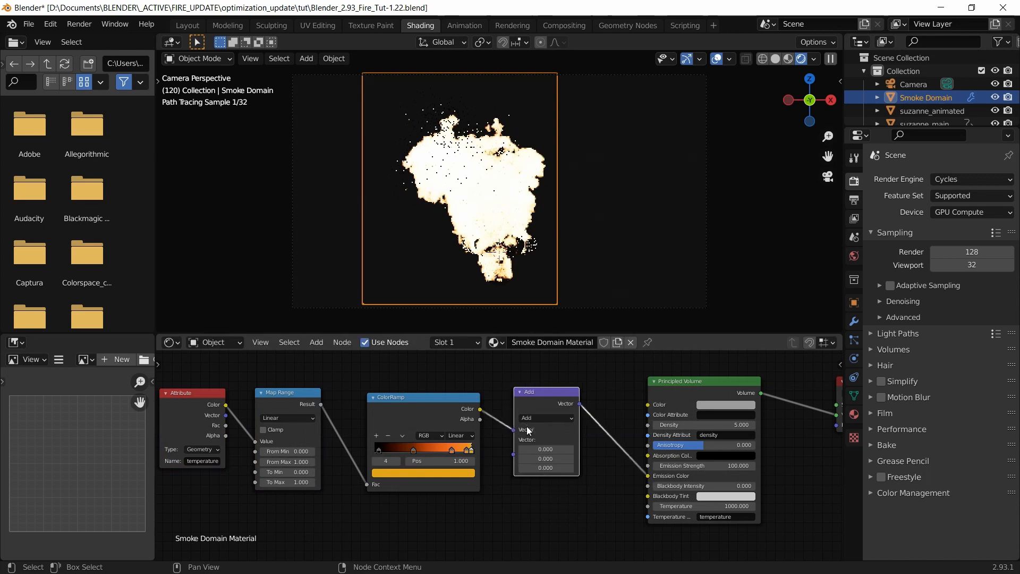
left_click(542, 417)
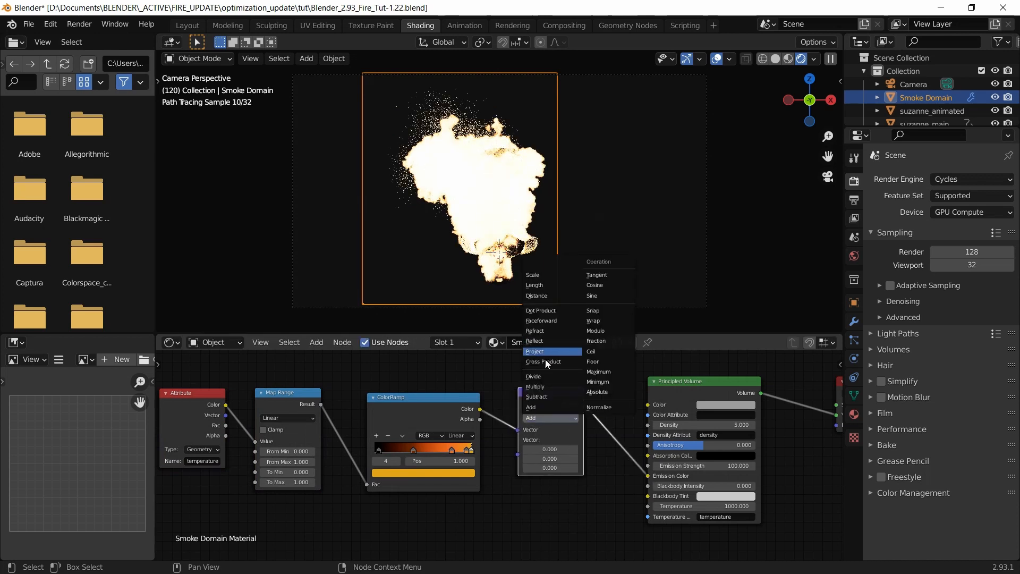
left_click(543, 386)
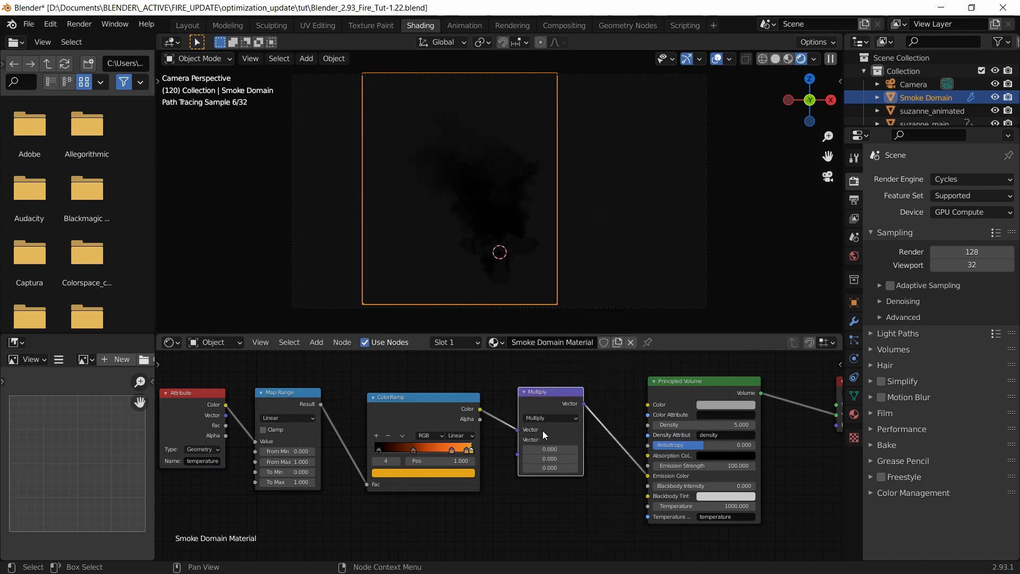
Set all three vector values of the Multiply node to 10.
left_click(554, 449)
type("10")
key("Tab")
type("10")
key("Tab")
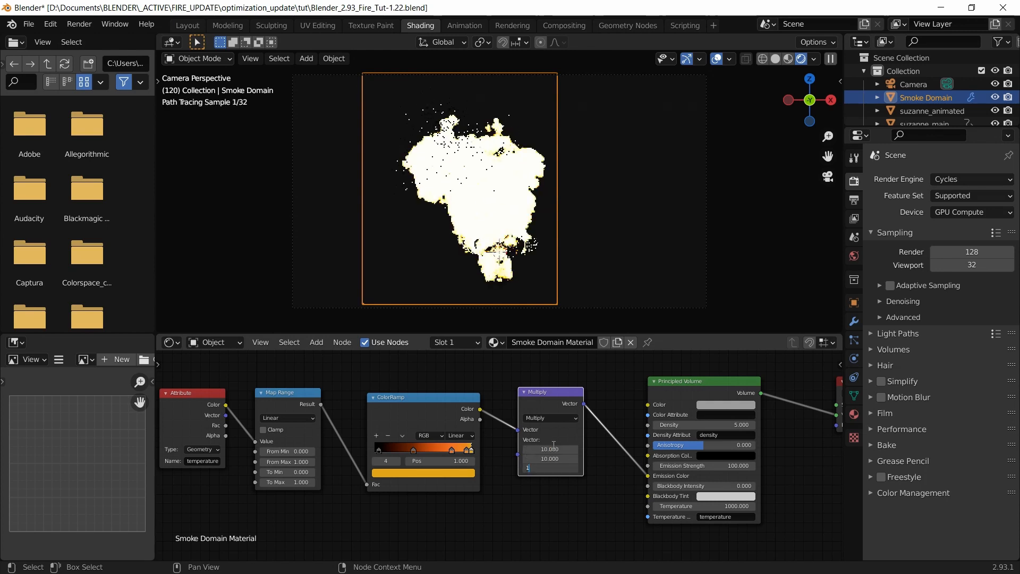
type("10")
key("Return")
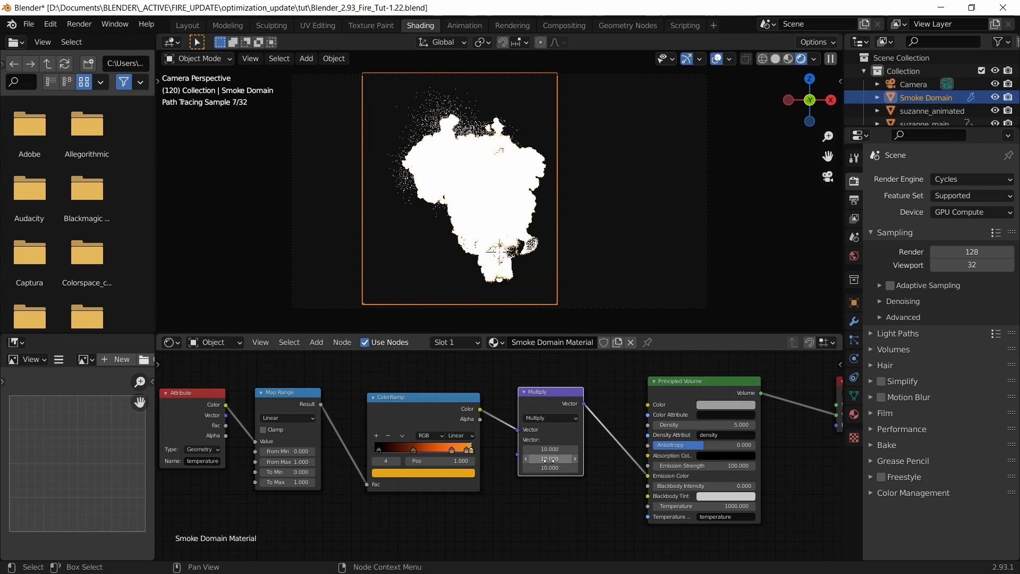
Try vector values of 1 on the Multiply node, and lower the first one to -0.3 to test the color shift.
double_click(552, 449)
type("1")
key("Return")
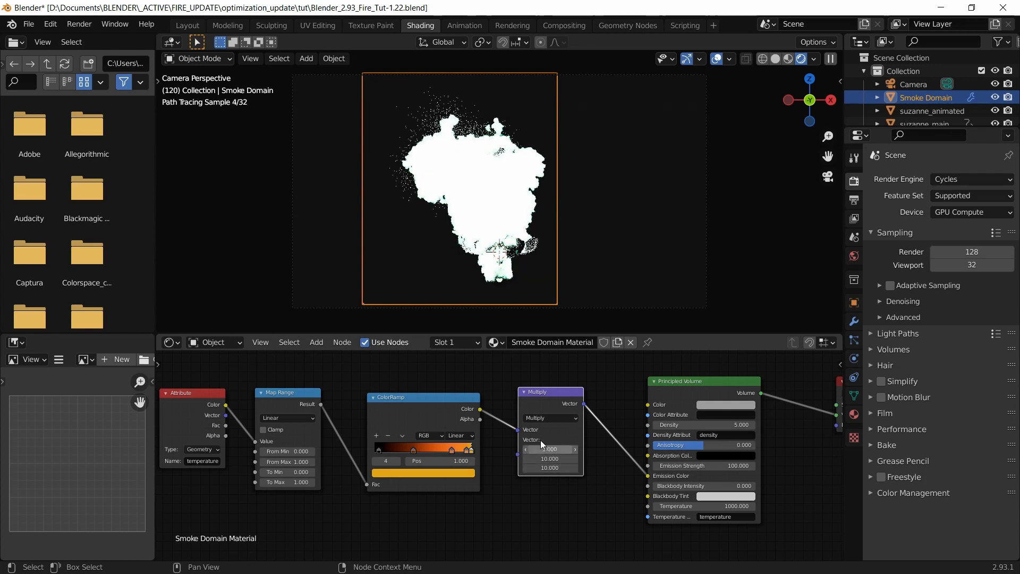
double_click(550, 460)
type("1")
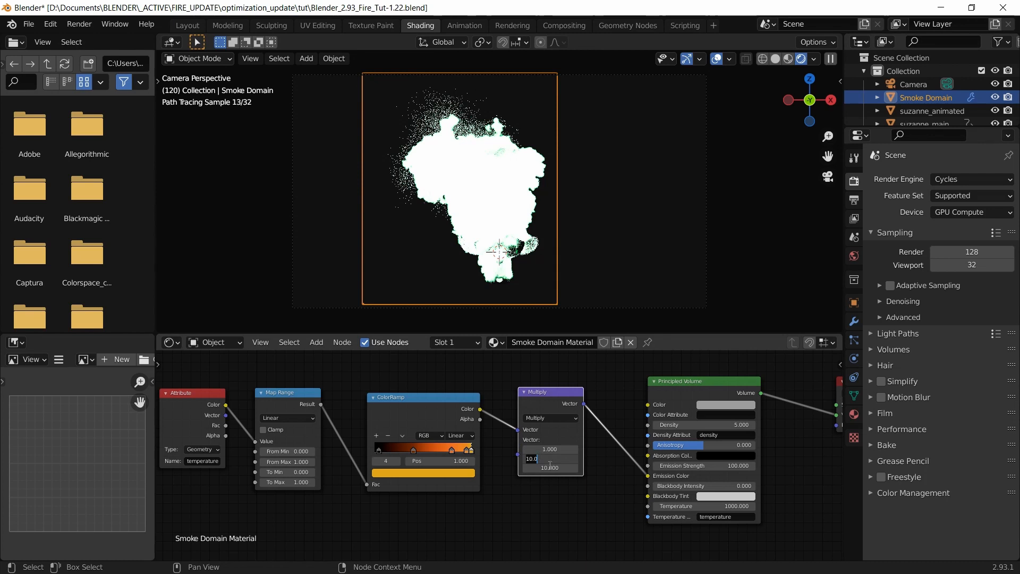
key("Return")
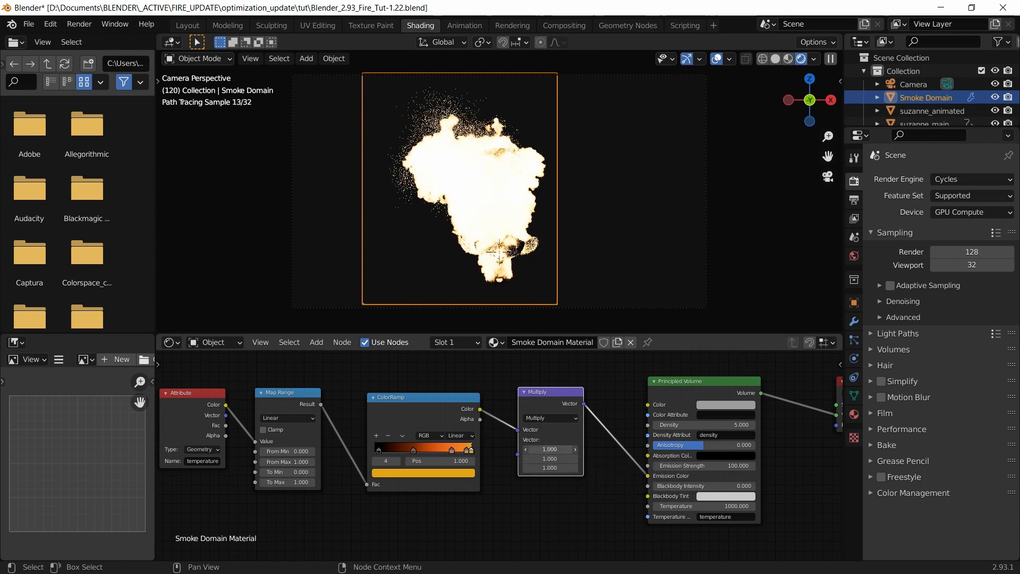
left_click_drag(550, 450, 541, 450)
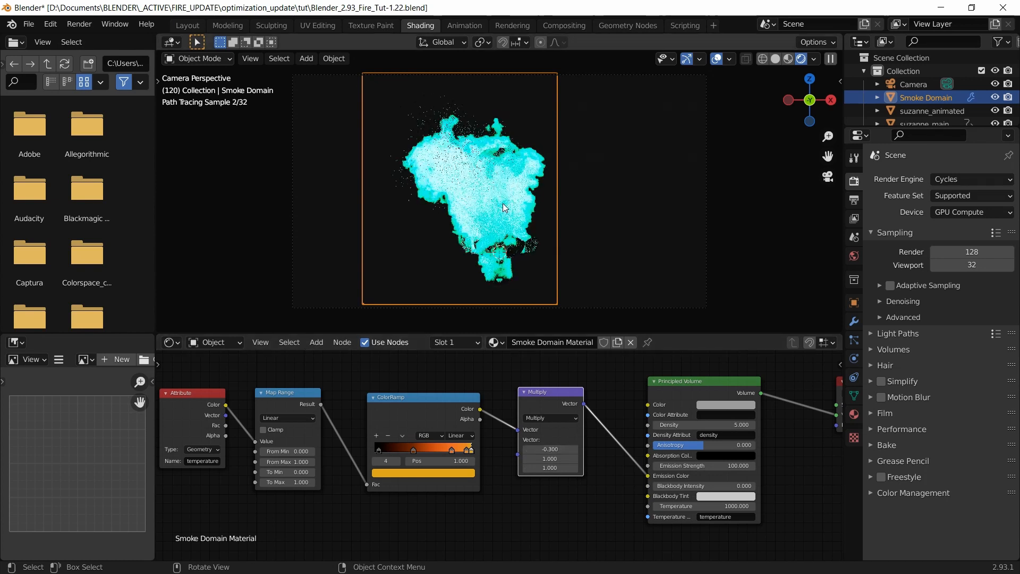
Set the Multiply node's vector values to 10, 10 and 10, and save the file.
left_click(539, 449)
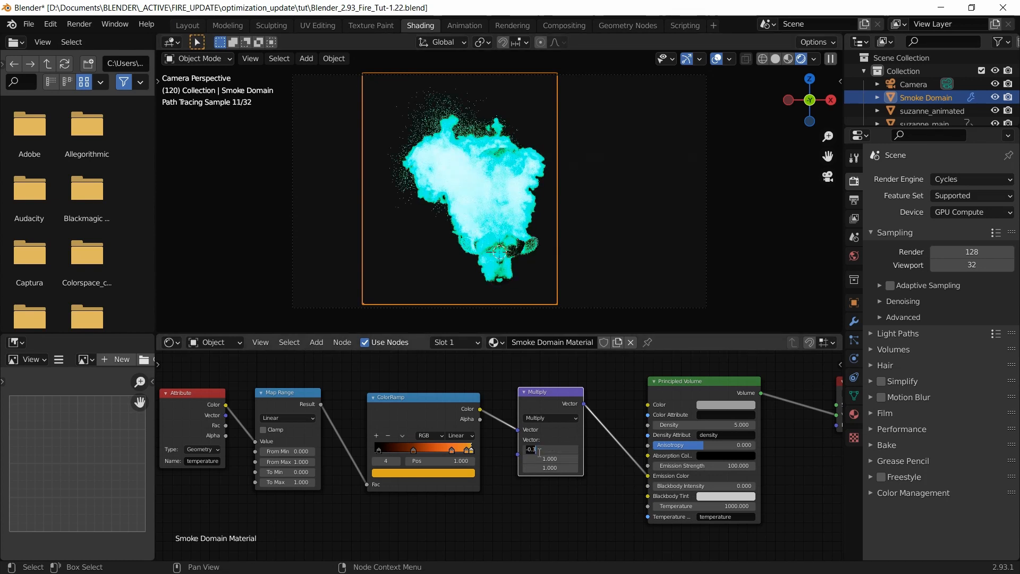
type("10")
key("Tab")
type("10")
key("Tab")
type("10")
key("Return")
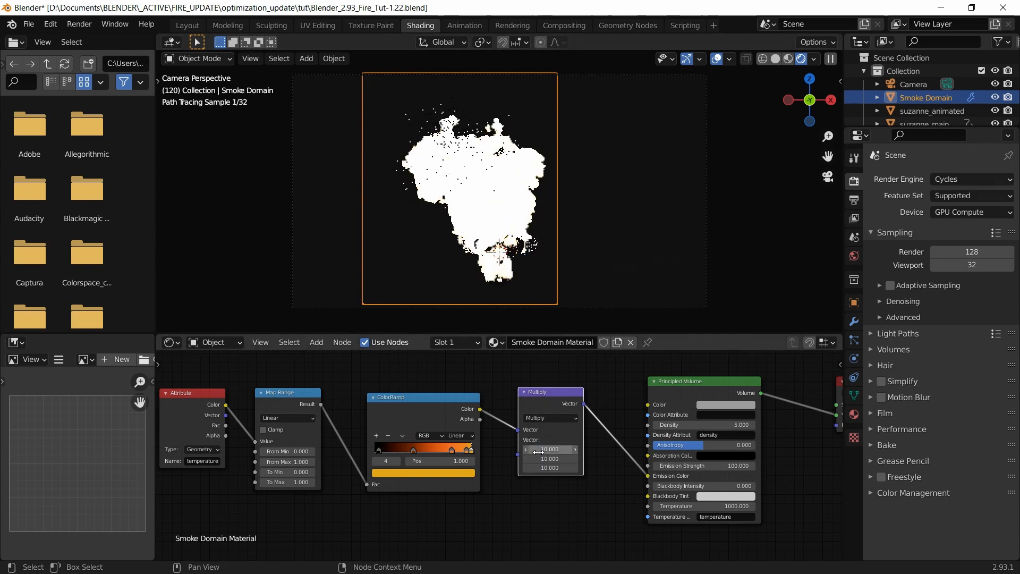
key("ctrl+s")
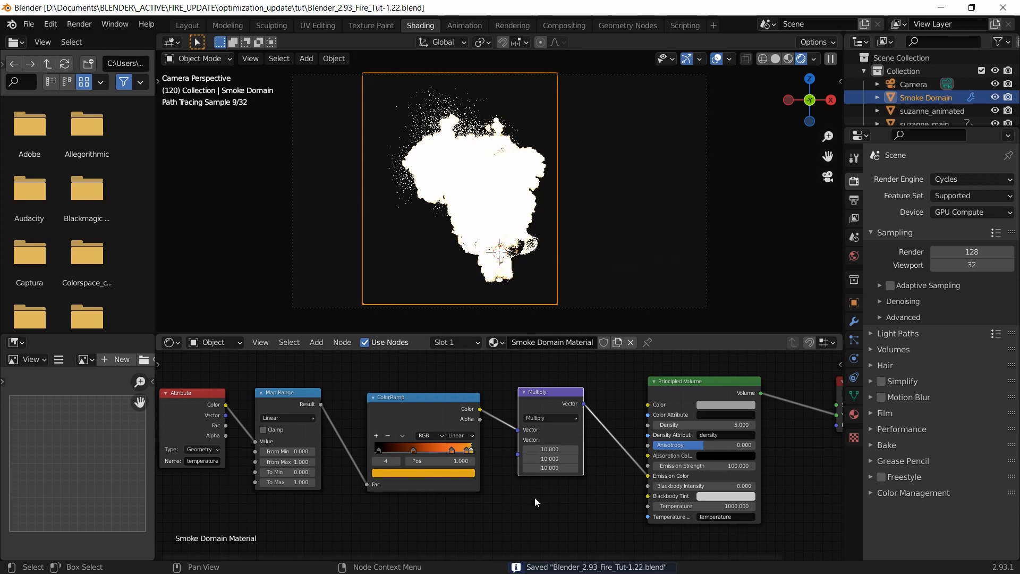
Set the Map Range node's From Max to 10.
left_click(295, 400)
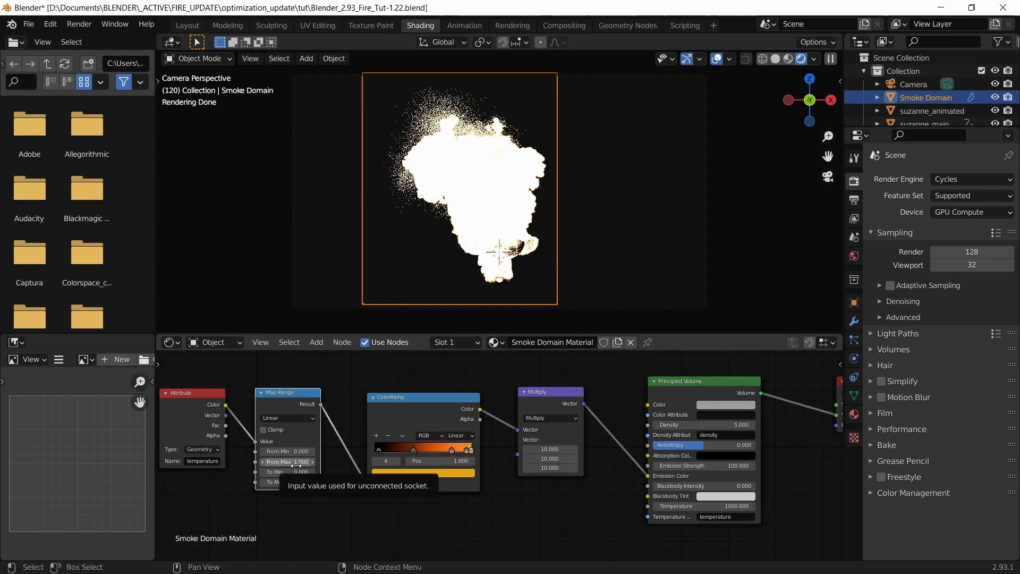
left_click(296, 462)
type("10")
key("Return")
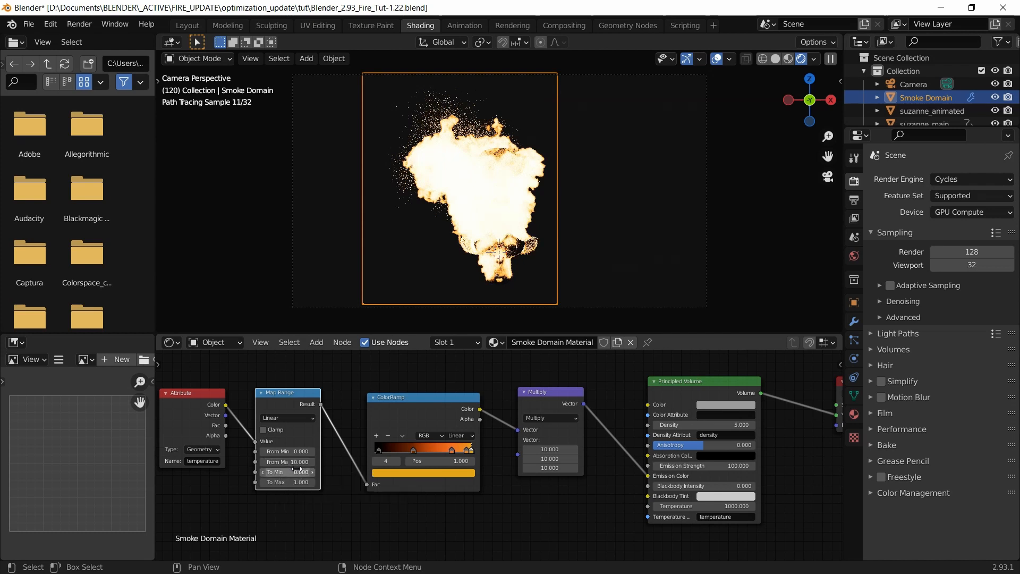
Set the Map Range node's To Min to -0.1 and To Max to 1.1.
left_click(297, 473)
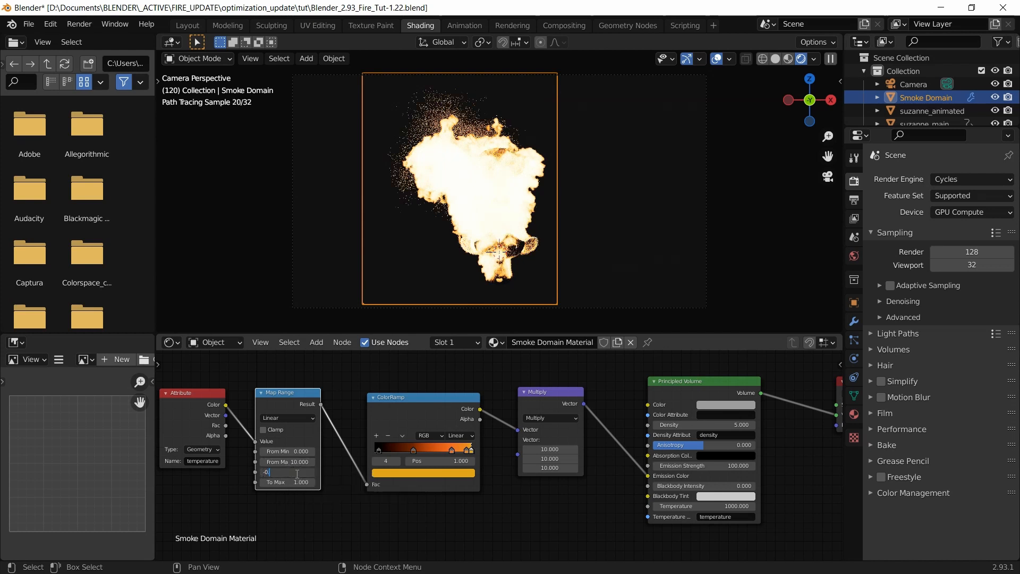
type("-0")
key("Return")
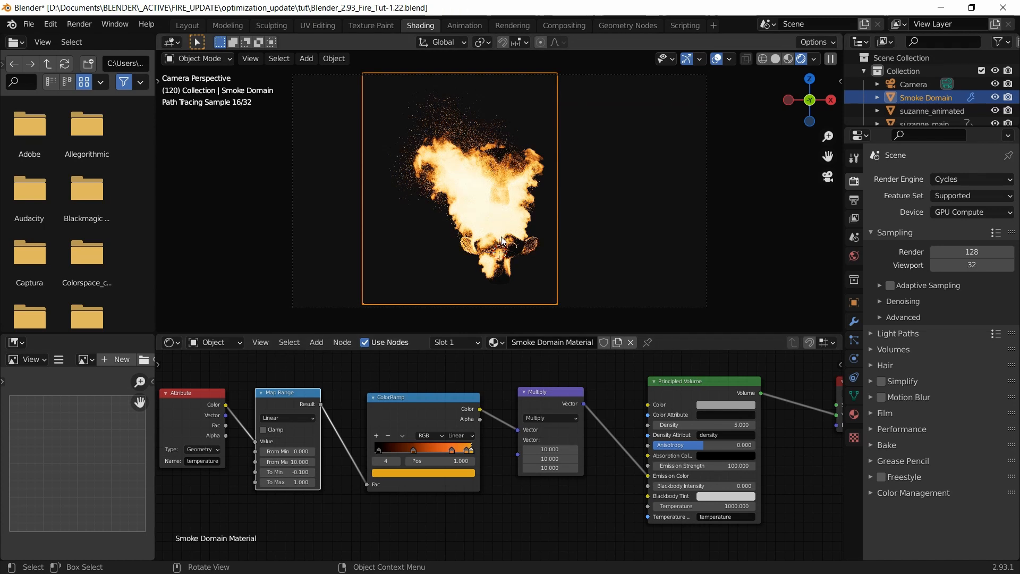
left_click(282, 481)
type("1")
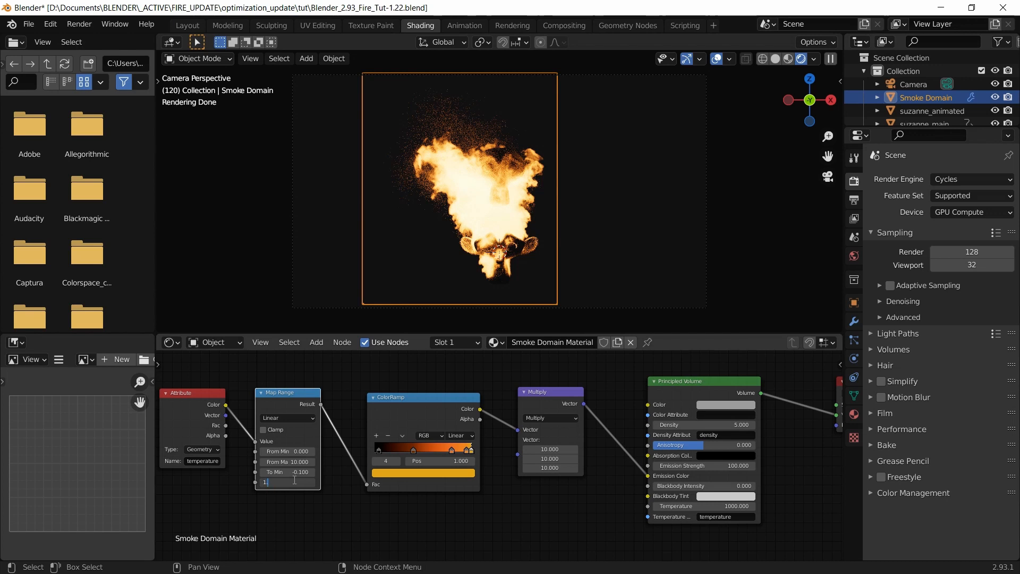
type(".1")
key("Return")
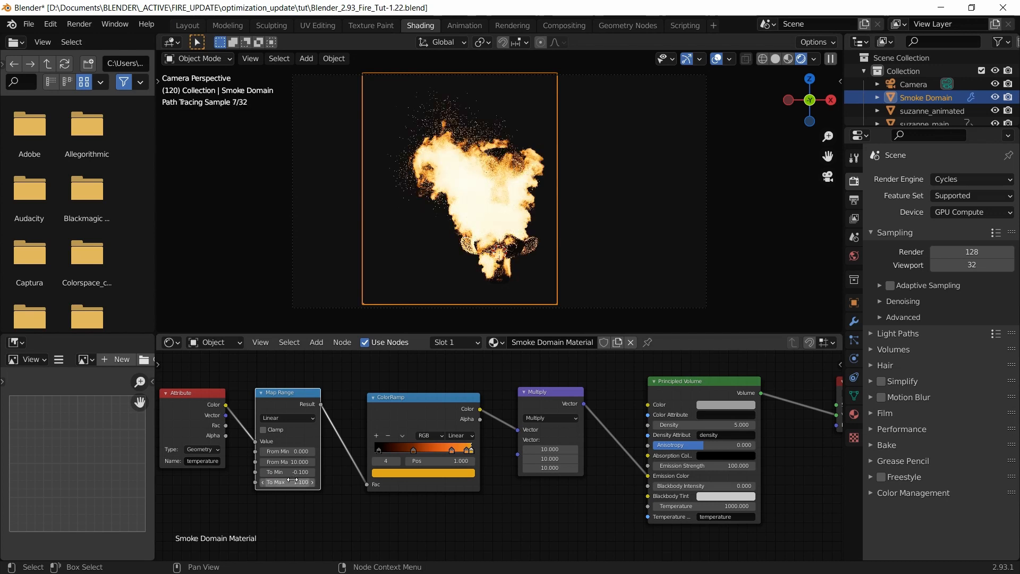
Set the Map Range node's From Min to 0.5 and save the file.
left_click(287, 451)
type("2.5")
key("Return")
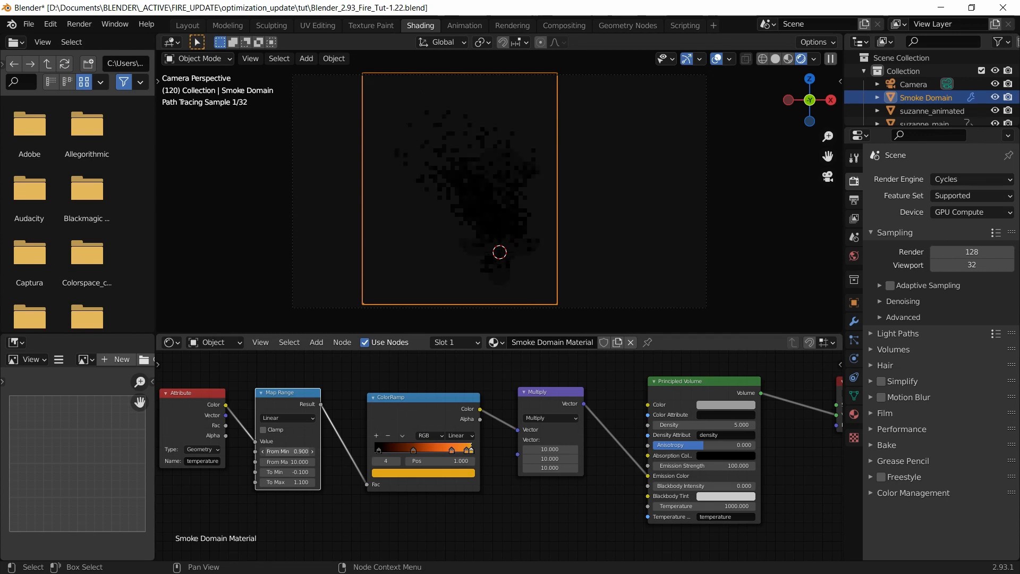
left_click_drag(287, 451, 275, 451)
left_click(287, 451)
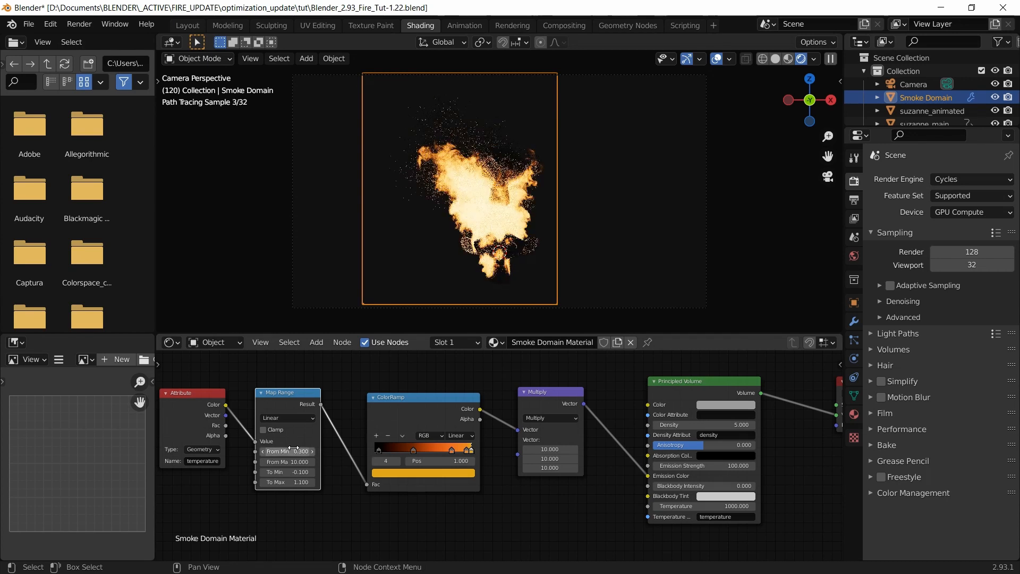
type("0.3")
key("Return")
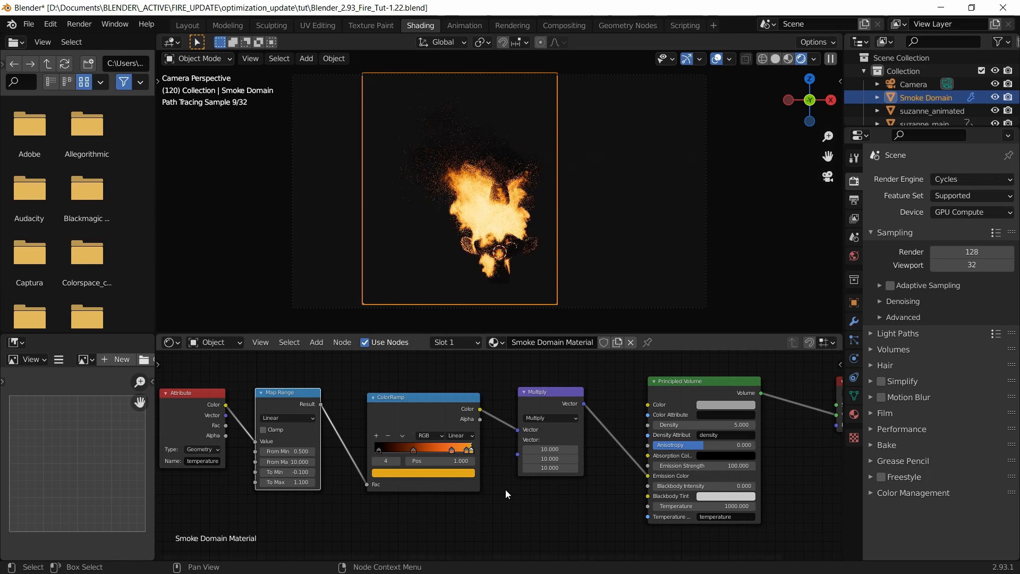
scroll(509, 215, "up", 3)
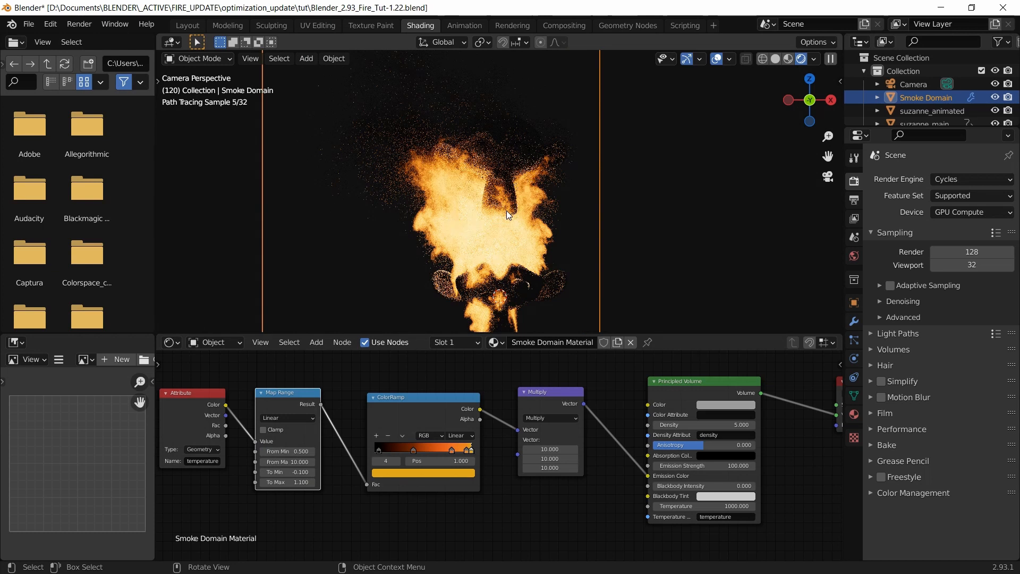
key("ctrl+s")
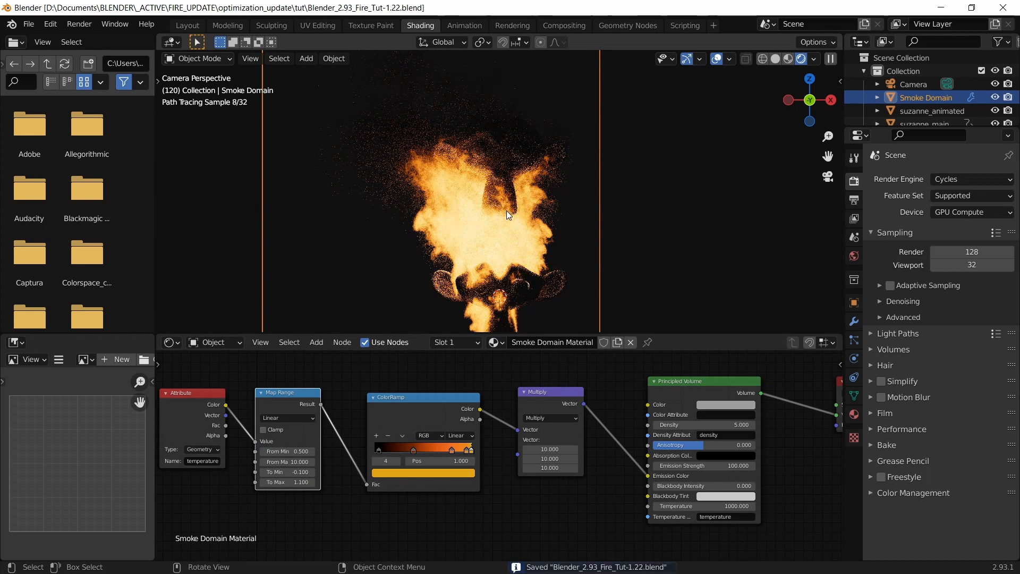
Move the Attribute node further away from the Map Range node to widen the gap between them.
scroll(506, 210, "down", 1)
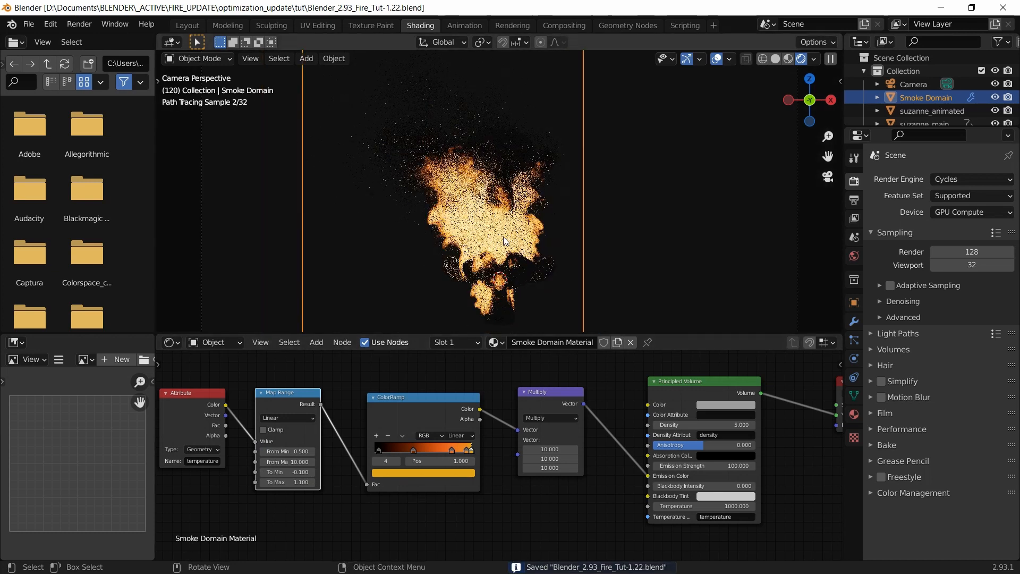
scroll(506, 230, "up", 1)
scroll(474, 479, "down", 2)
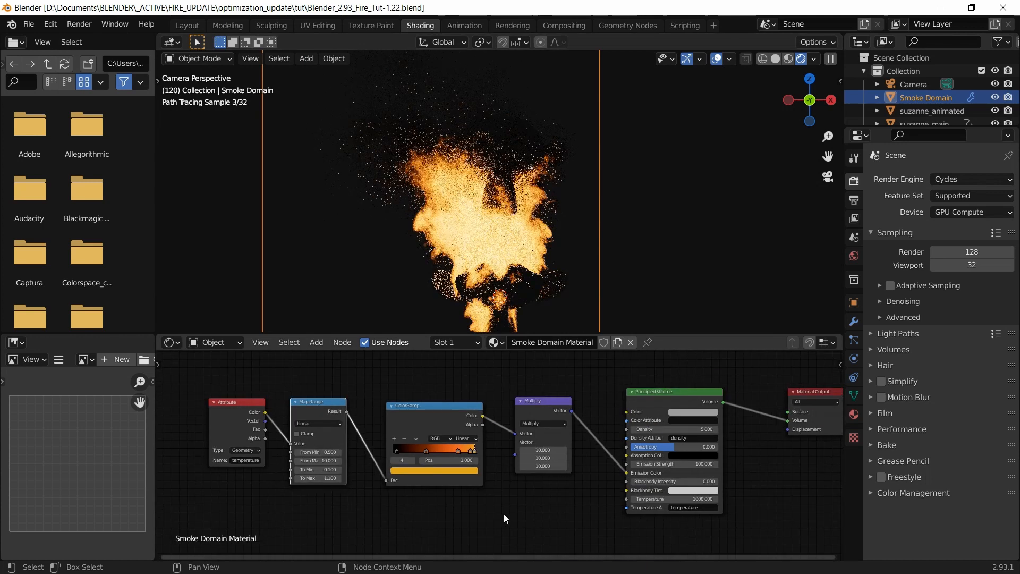
middle_click_drag(481, 513, 513, 511)
left_click_drag(272, 419, 243, 420)
scroll(381, 394, "down", 1)
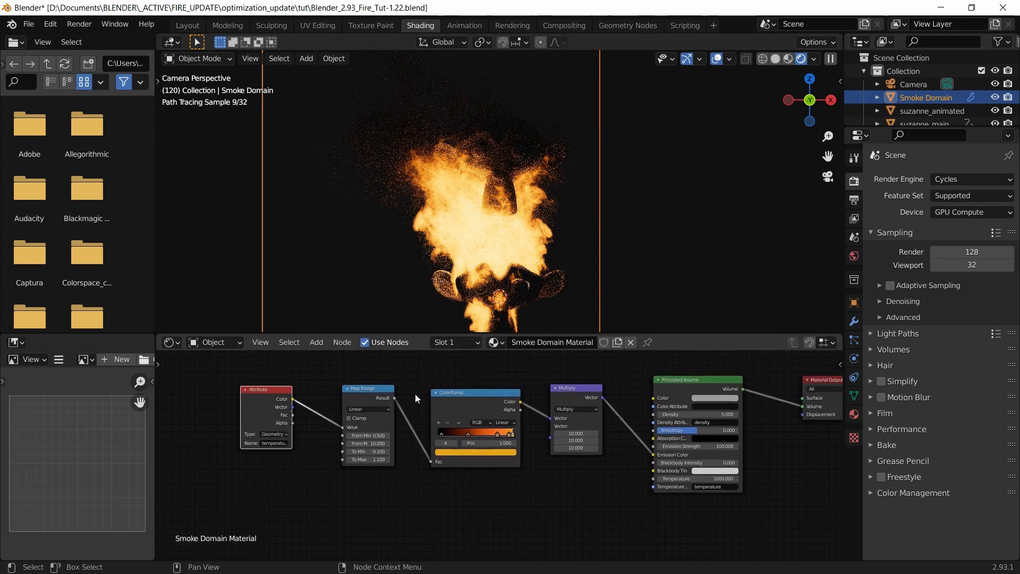
Duplicate the Map Range, ColorRamp and Multiply nodes together and place the copies below the originals.
left_click_drag(366, 374, 580, 478)
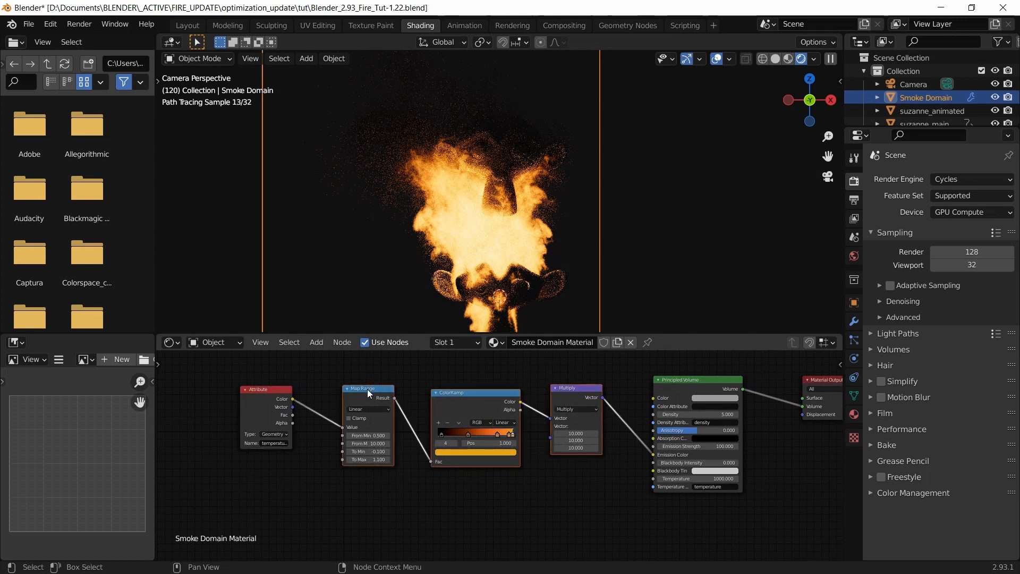
key("shift+d")
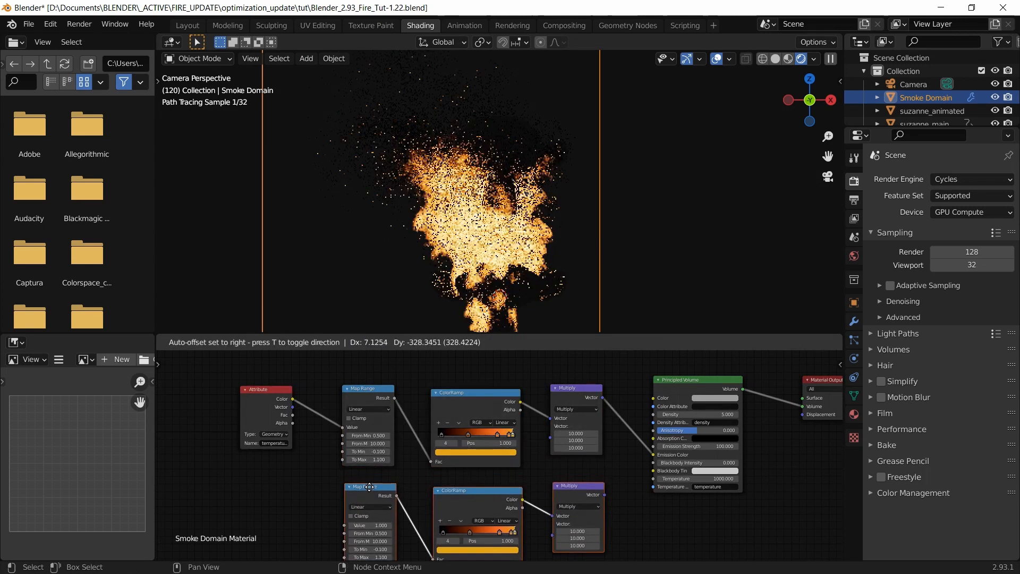
left_click(368, 491)
left_click(581, 468)
scroll(581, 468, "down", 1)
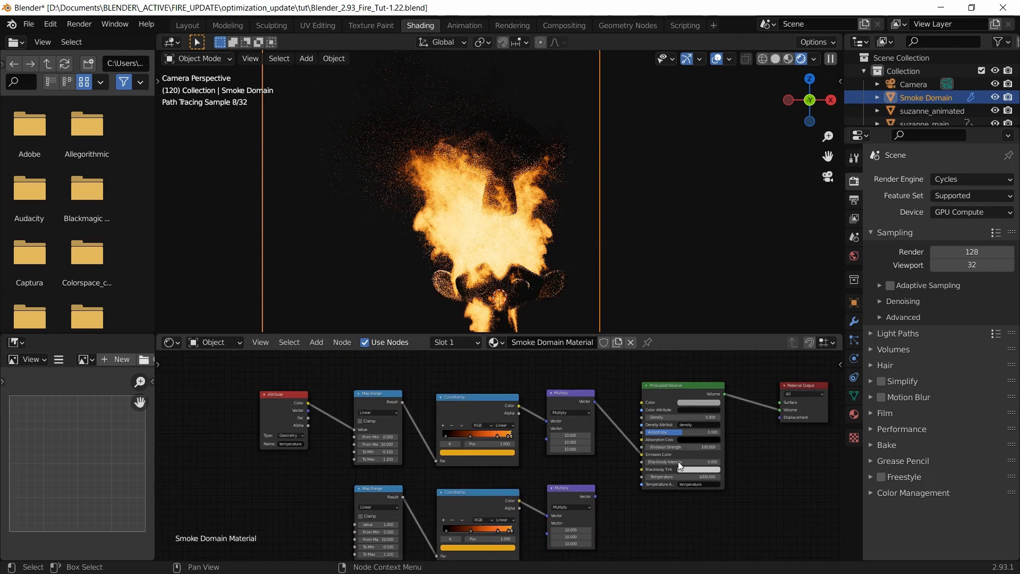
Move the Principled Volume and Material Output nodes together away from the Multiply nodes to make room between them.
left_click_drag(664, 369, 753, 418)
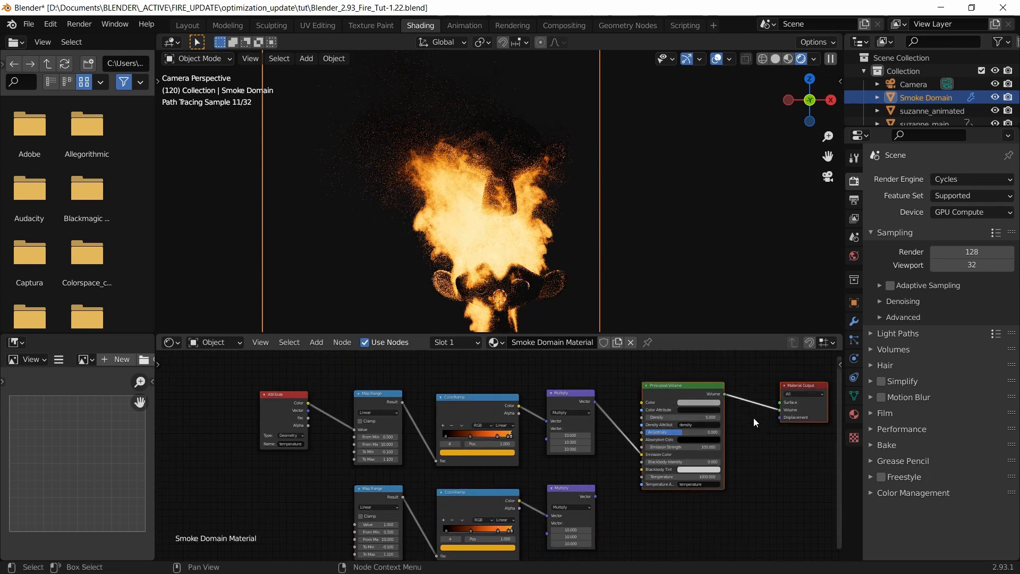
left_click_drag(684, 384, 753, 384)
scroll(497, 457, "up", 1)
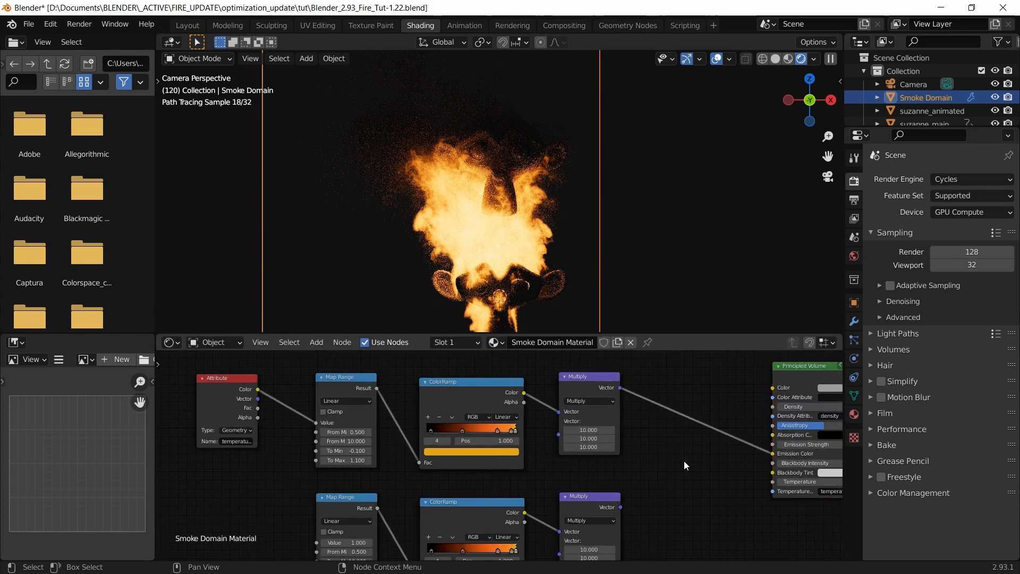
Insert a Vector Math node on the link between the upper Multiply node and the Principled Volume's Emission Color.
key("shift+a")
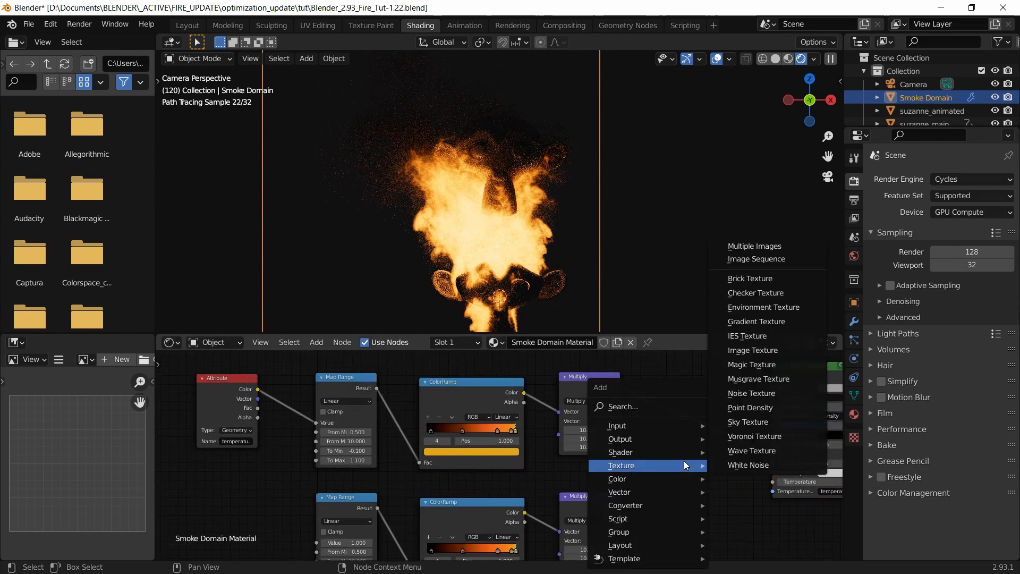
left_click(650, 407)
type("m")
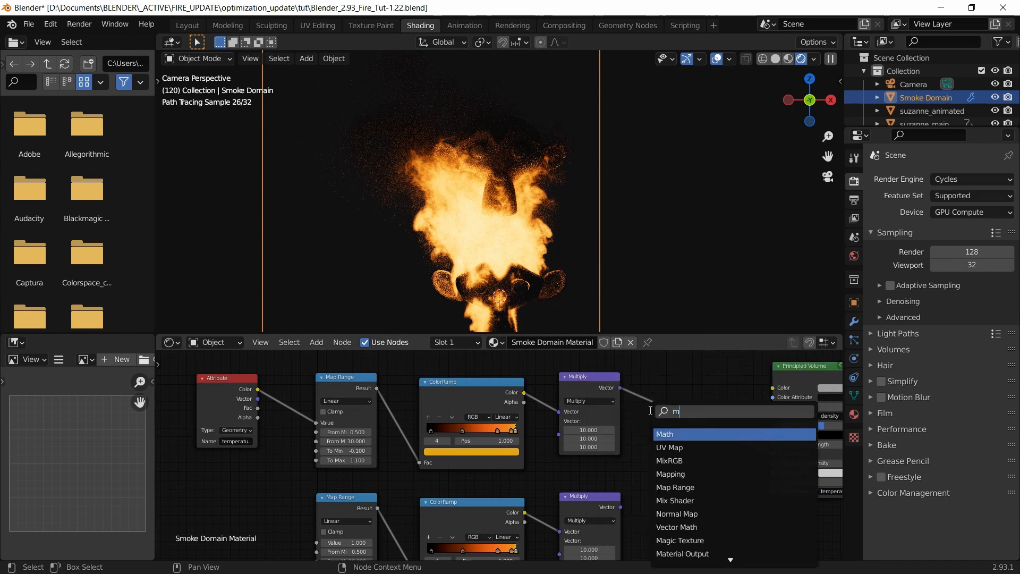
type("ath")
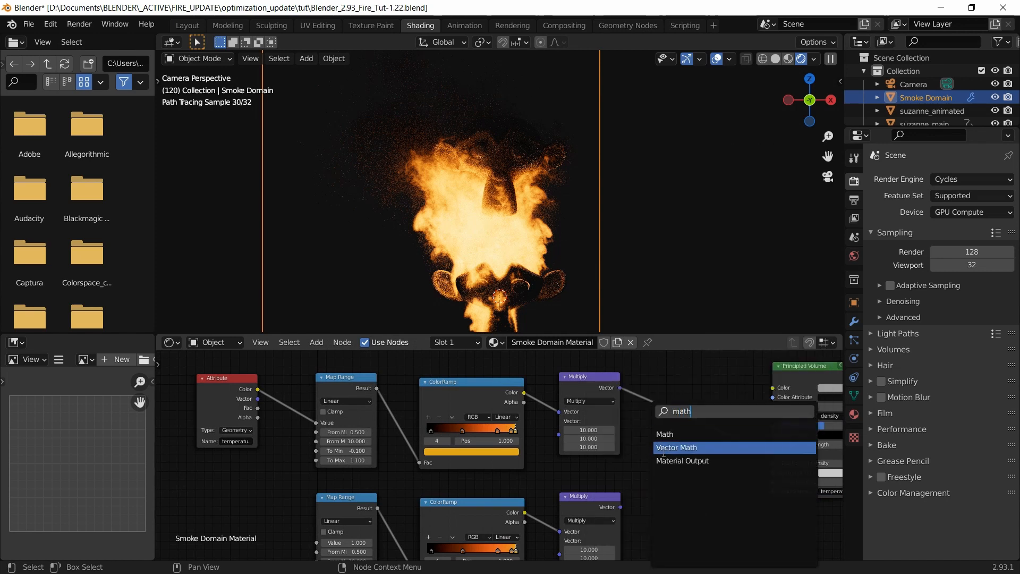
left_click(664, 449)
left_click(669, 382)
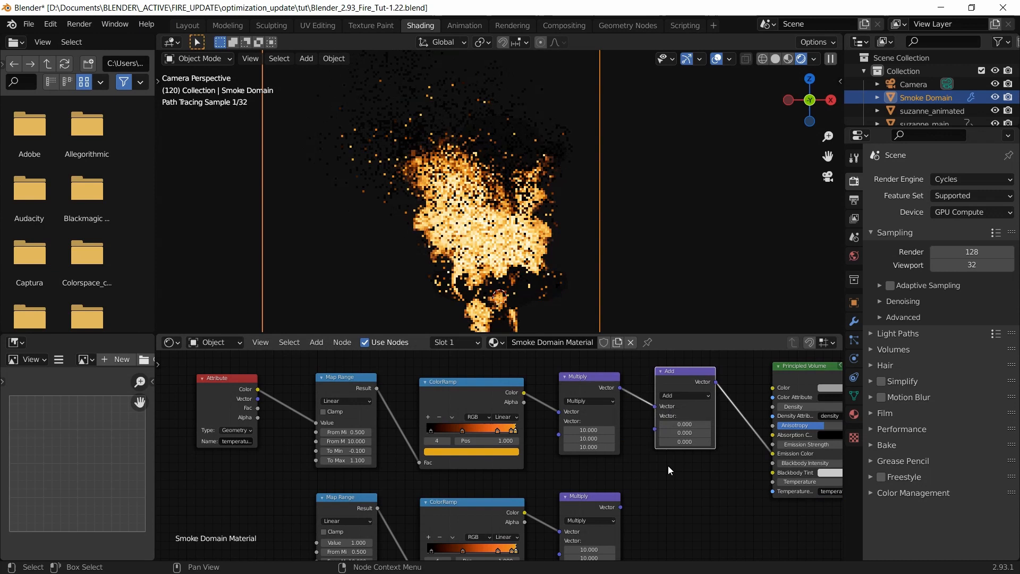
Set the new Vector Math node to Multiply and connect the lower Multiply node's output to its second vector input.
left_click(679, 396)
left_click(676, 423)
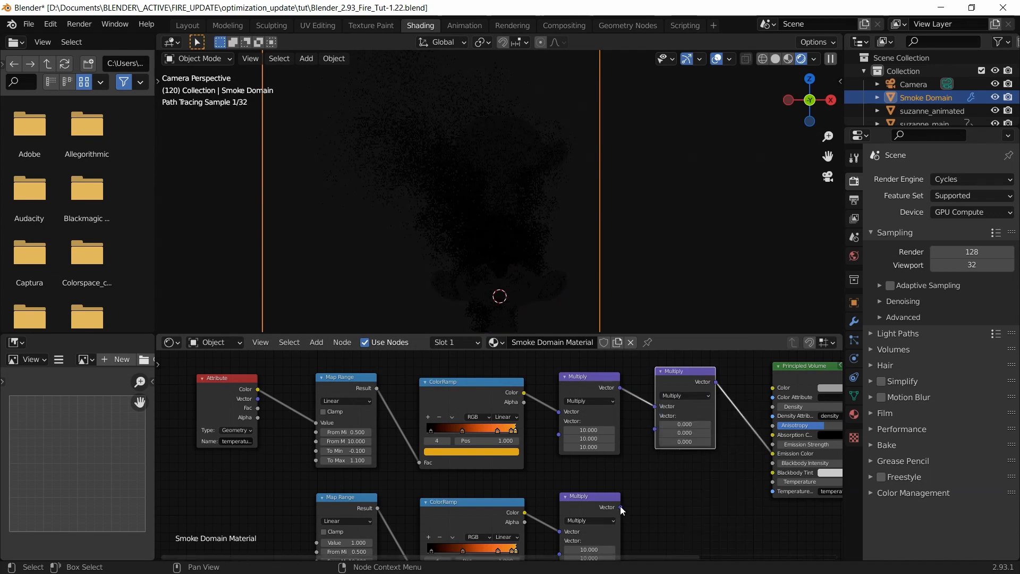
left_click_drag(620, 507, 655, 428)
scroll(659, 469, "down", 1)
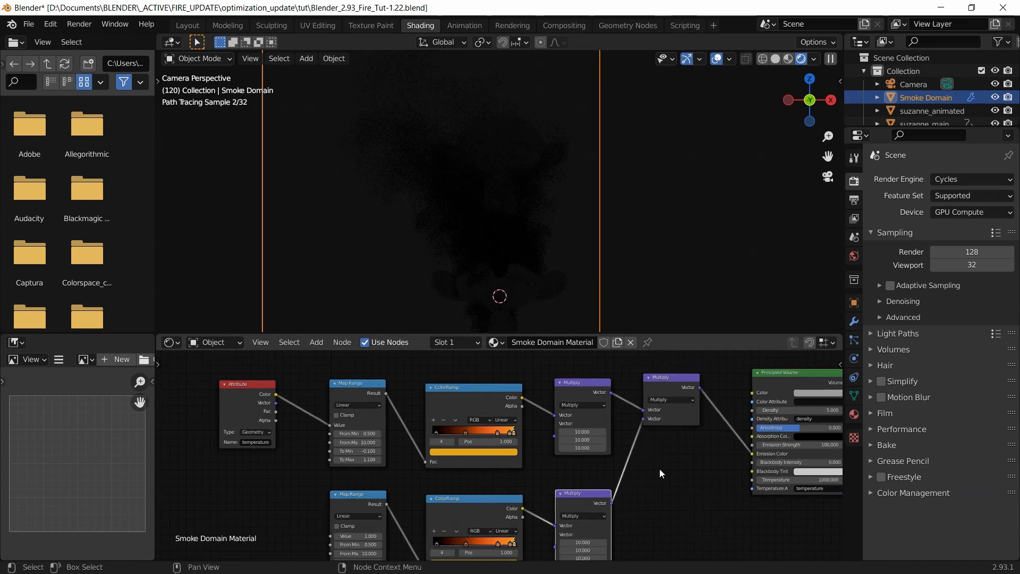
Connect the Attribute node's Fac output to the Value input of both Map Range nodes, and save the file.
middle_click_drag(659, 469, 668, 422)
middle_click_drag(294, 448, 311, 474)
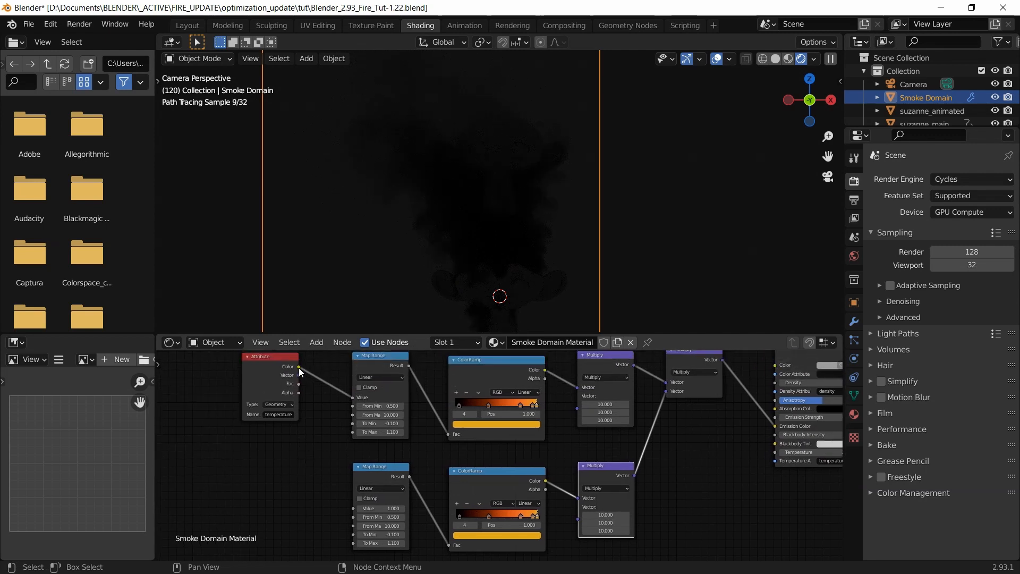
left_click_drag(299, 384, 353, 398)
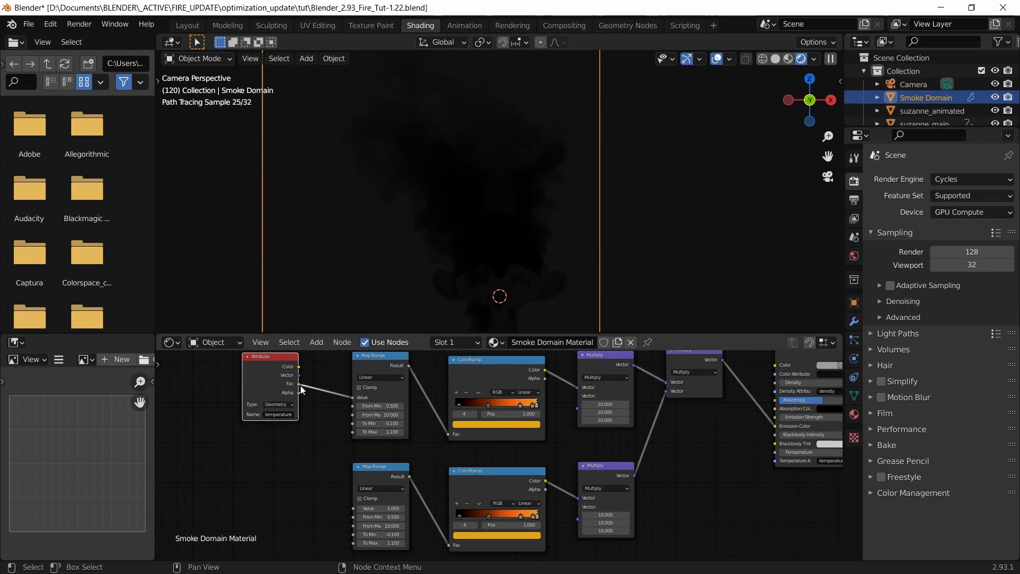
left_click_drag(299, 384, 354, 509)
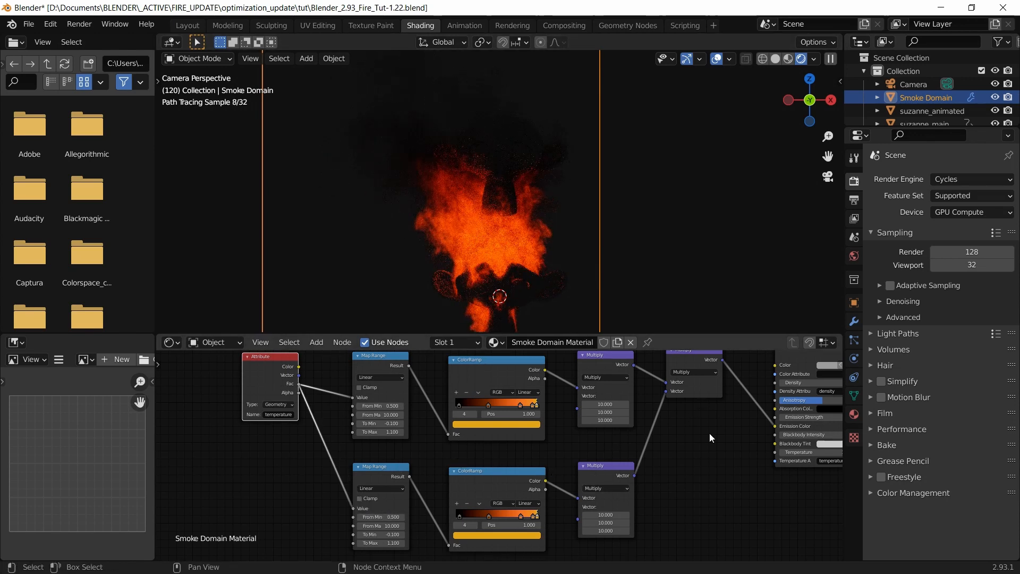
middle_click_drag(709, 433, 654, 451)
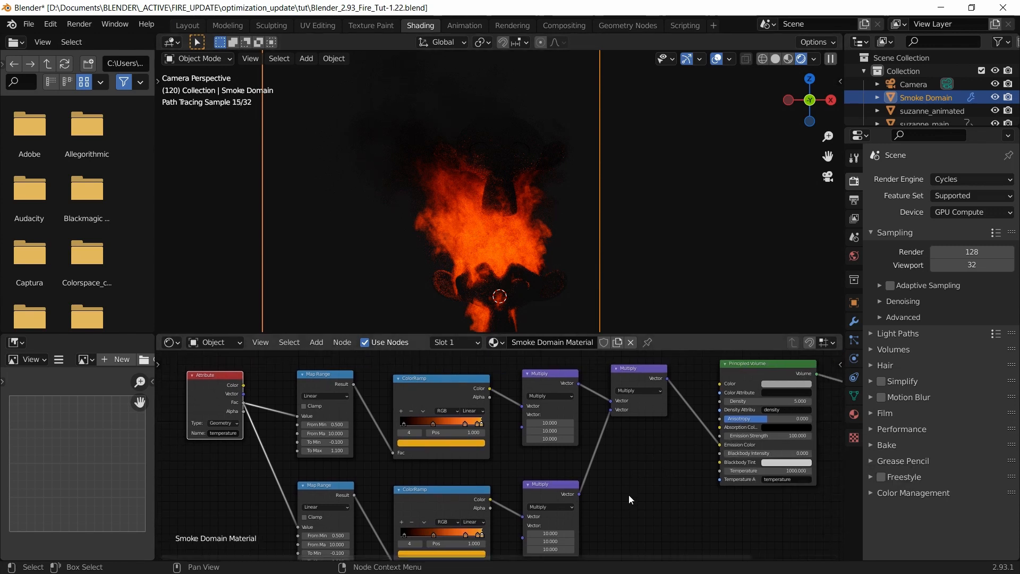
middle_click_drag(629, 495, 637, 449)
scroll(447, 502, "up", 1)
key("ctrl+s")
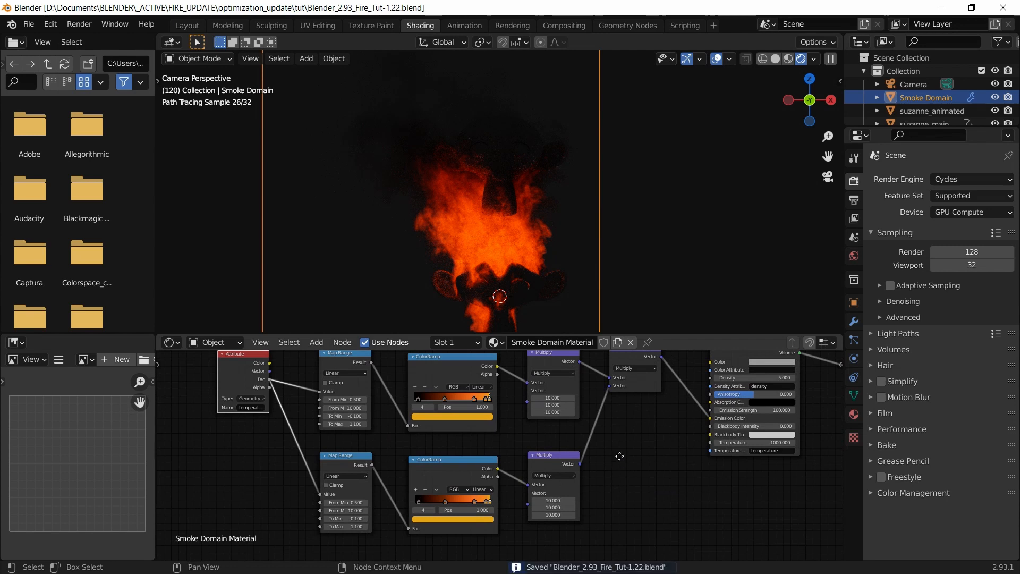
Move the Attribute node and both Map Range nodes away from the ColorRamps to make room for another node.
key("Home")
key("b")
left_click_drag(208, 394, 362, 511)
key("g")
left_click(294, 490)
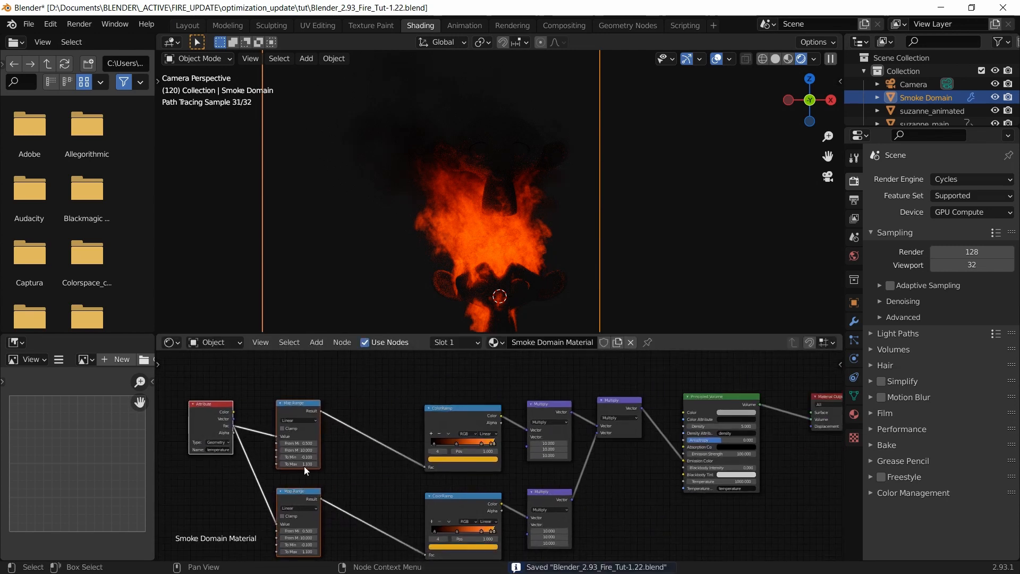
left_click(330, 451)
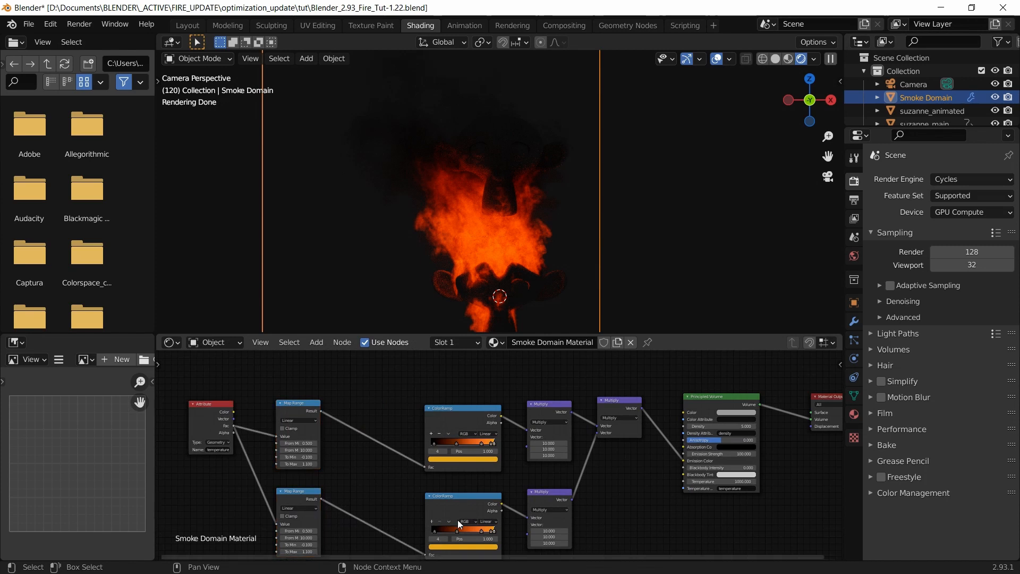
Insert a Math node on the link between the upper Map Range and the upper ColorRamp.
key("shift+a")
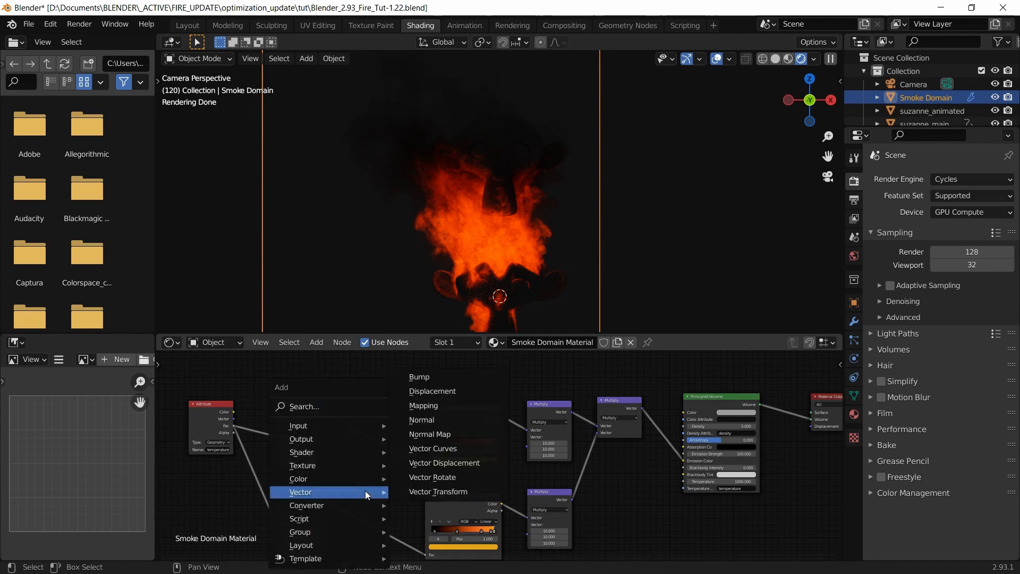
left_click(336, 410)
type("math")
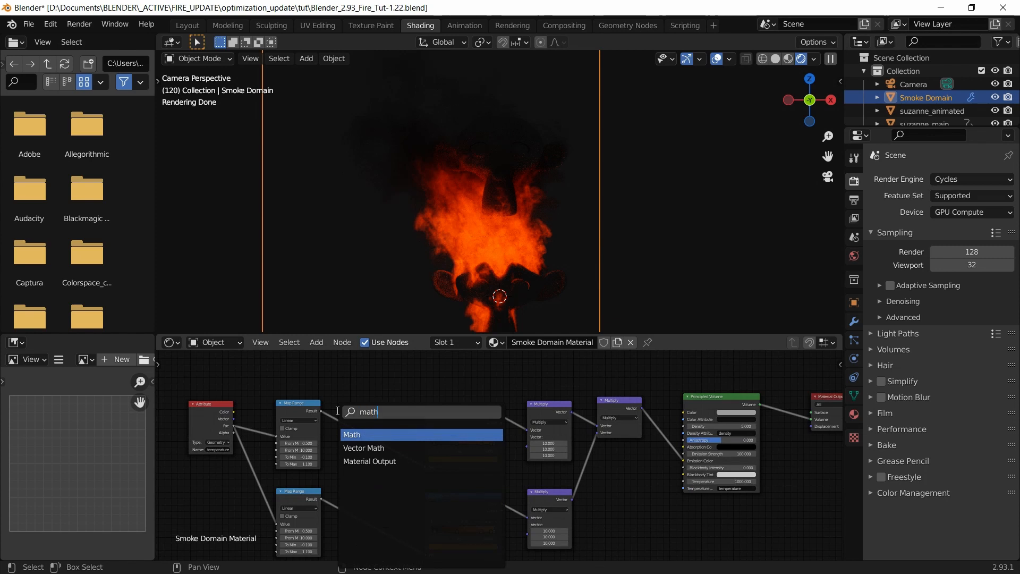
key("Return")
left_click(339, 410)
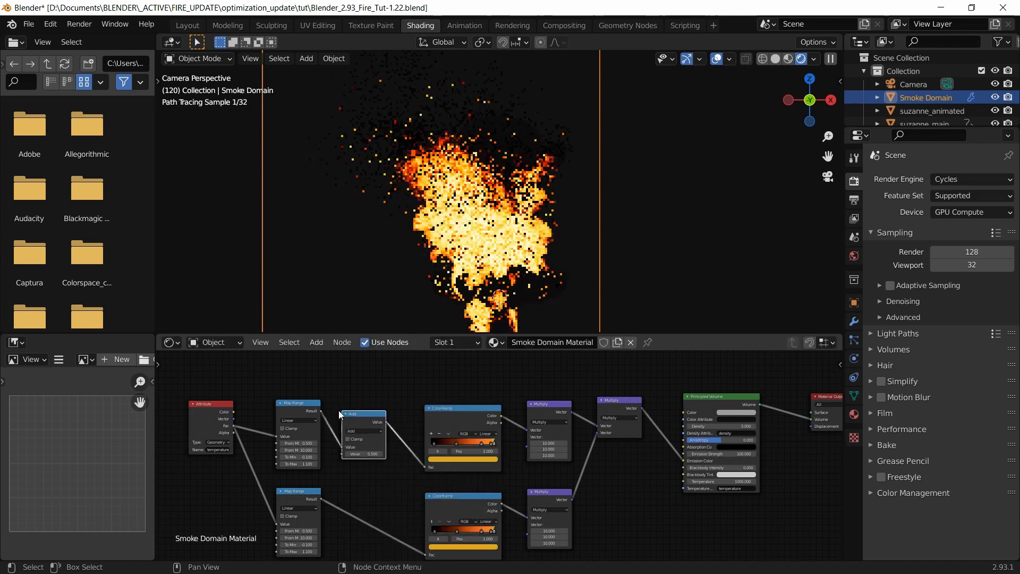
Connect the lower Map Range's Result to the Math node's second value, and the Math output to the lower ColorRamp's Fac.
left_click_drag(322, 500, 347, 454)
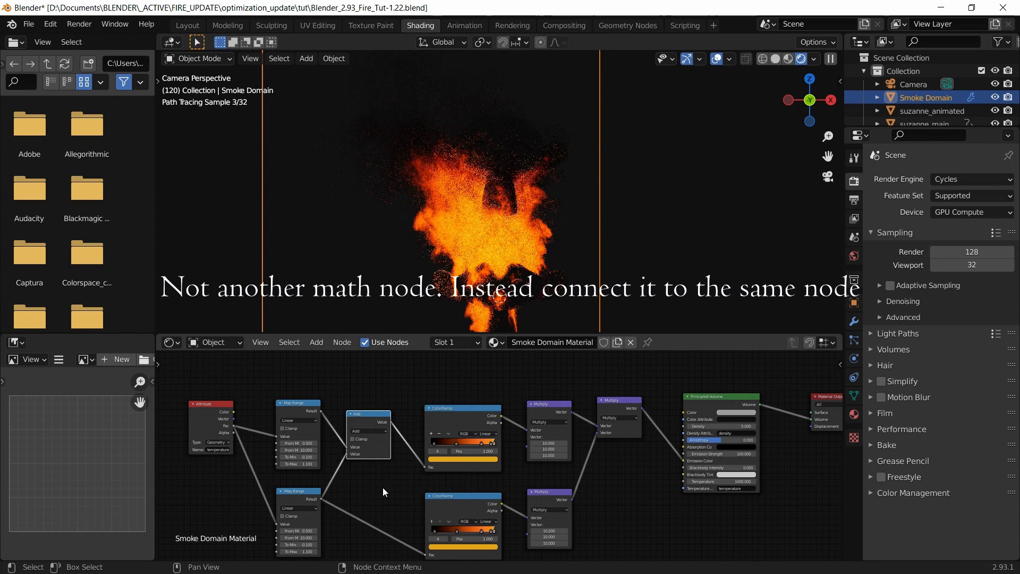
middle_click_drag(386, 473, 386, 461)
left_click_drag(392, 412, 426, 541)
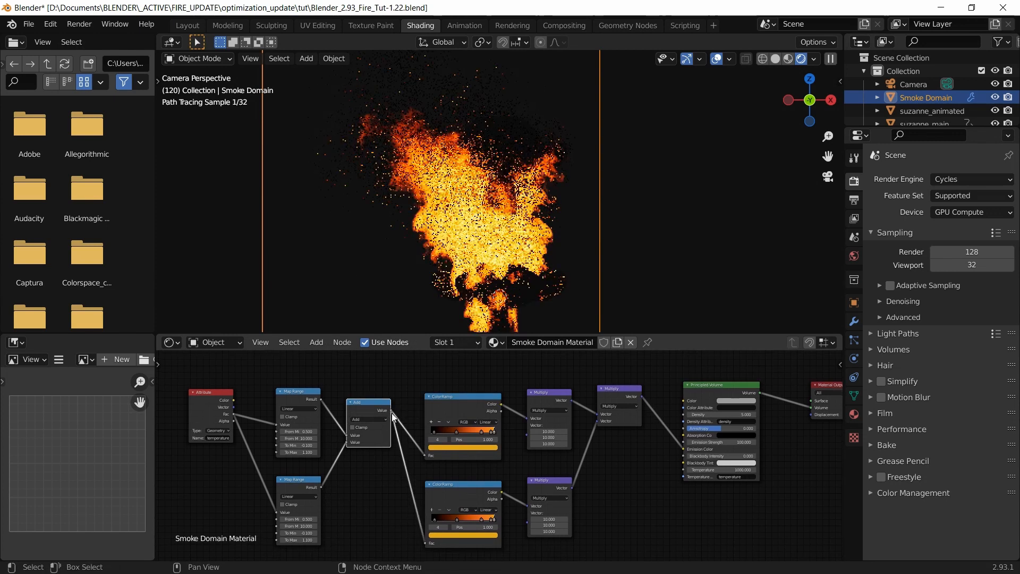
Set the Math node's operation to Multiply and save the file.
left_click(366, 420)
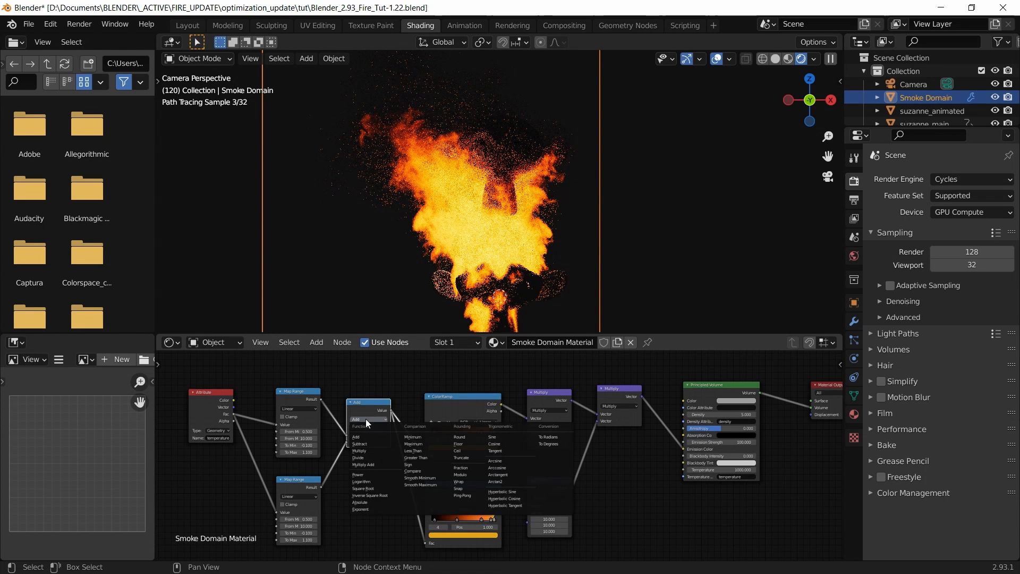
left_click(367, 451)
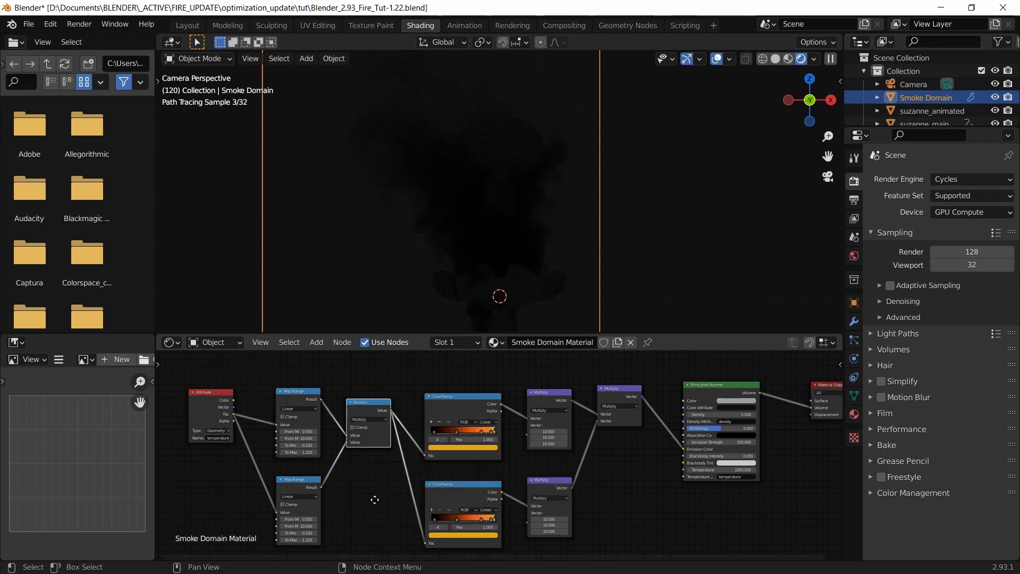
scroll(395, 463, "up", 2)
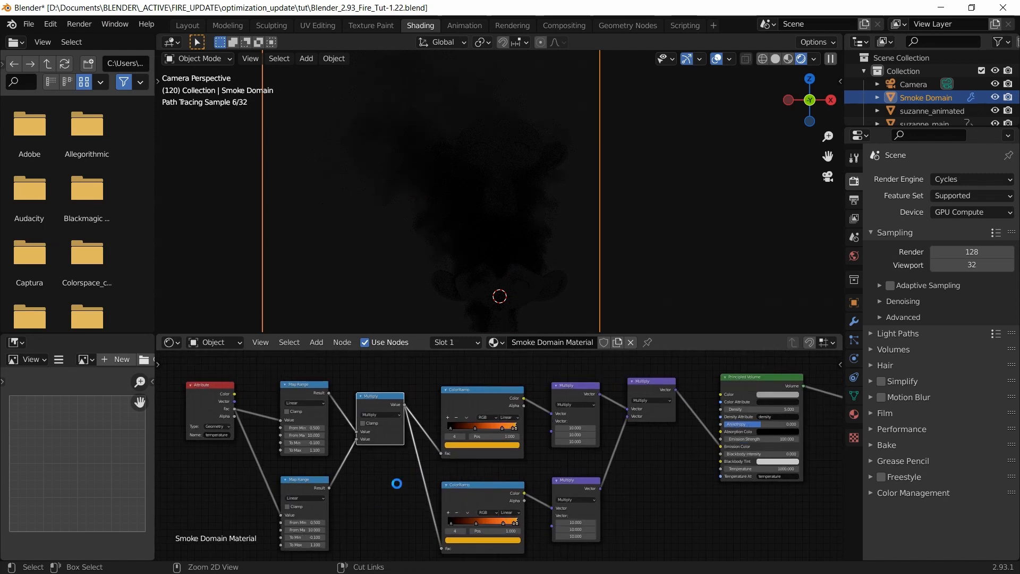
key("ctrl+s")
Set the upper Map Range node's From Min to 0 and From Max to 16.
middle_click_drag(397, 484, 373, 480)
scroll(313, 449, "up", 1)
left_click(278, 421)
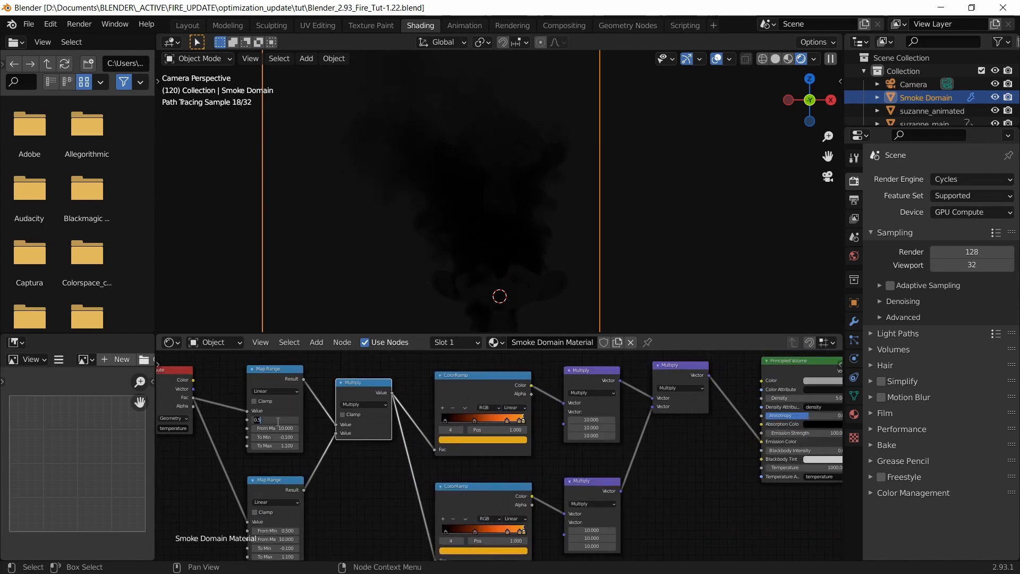
key("Return")
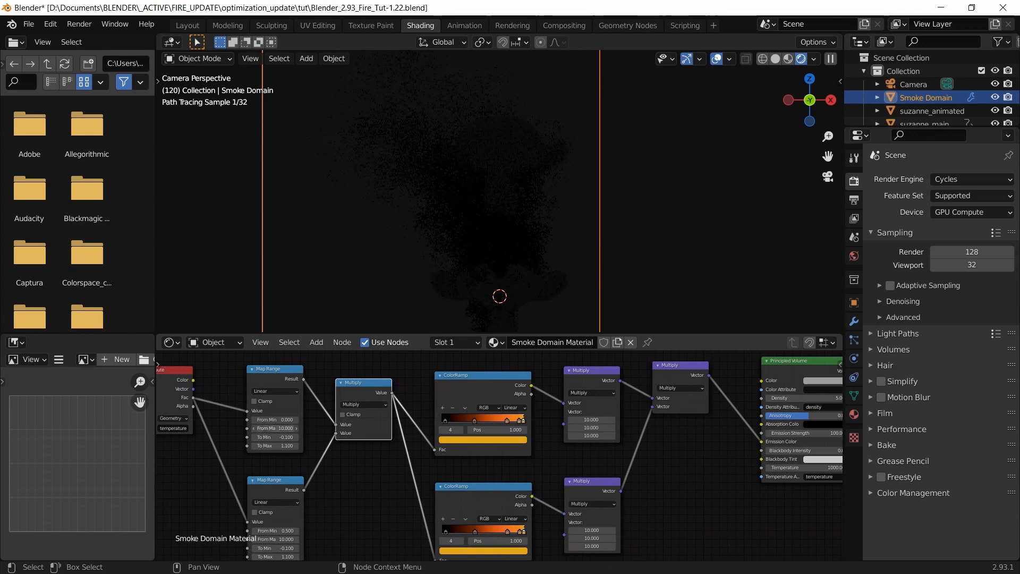
left_click(270, 426)
type("16")
key("Return")
Set the upper Map Range node's To Min to 2 and To Max to 8.
left_click(278, 438)
type("2")
key("Return")
left_click(276, 446)
type("8")
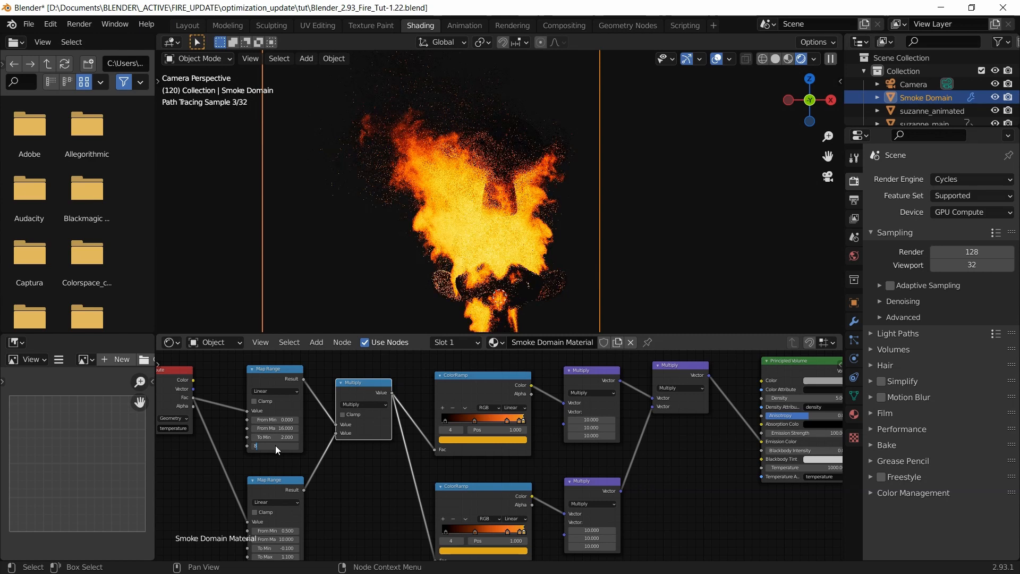
key("Return")
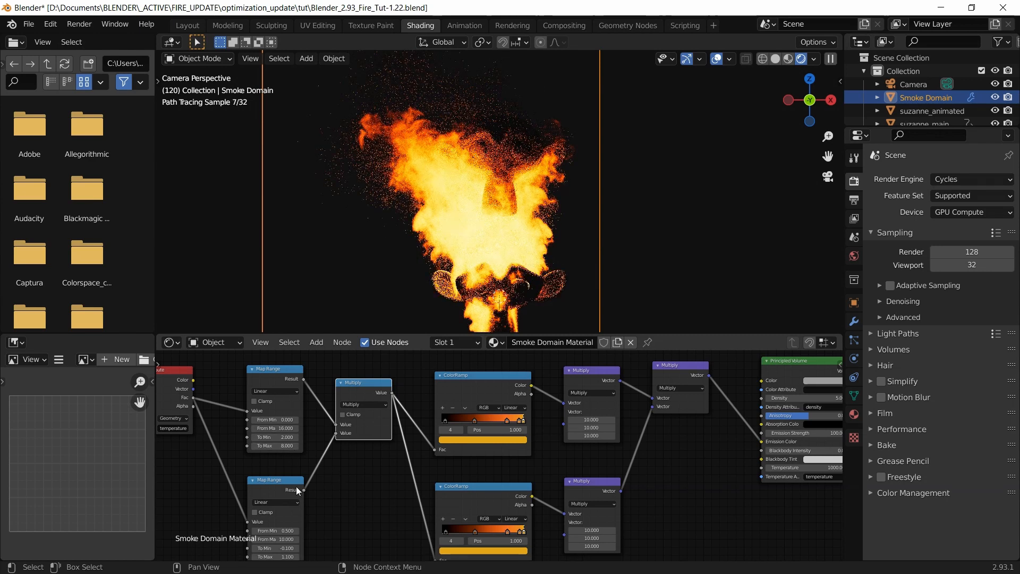
Try a From Min of 0.1 on the lower Map Range node and return it to 0.5.
middle_click_drag(343, 483, 354, 398)
scroll(304, 445, "up", 4)
middle_click_drag(283, 442, 347, 441)
left_click(284, 441)
type("0.5")
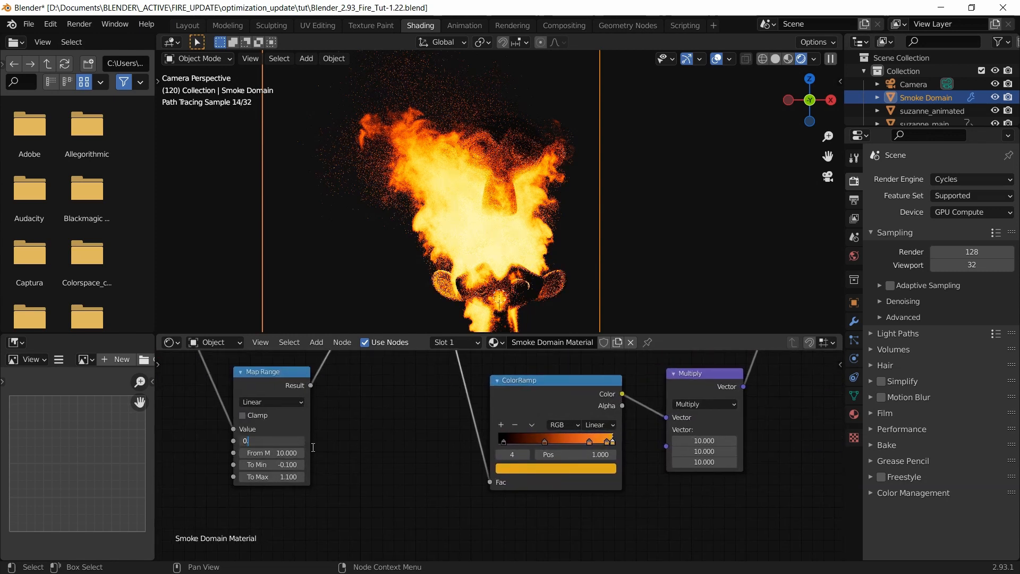
key("Return")
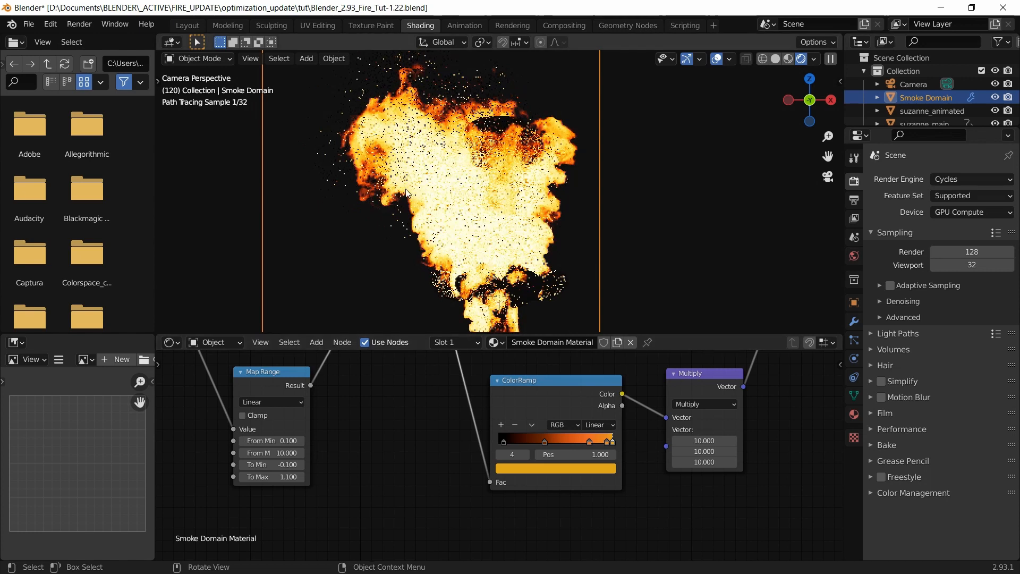
left_click(271, 440)
type("0.5")
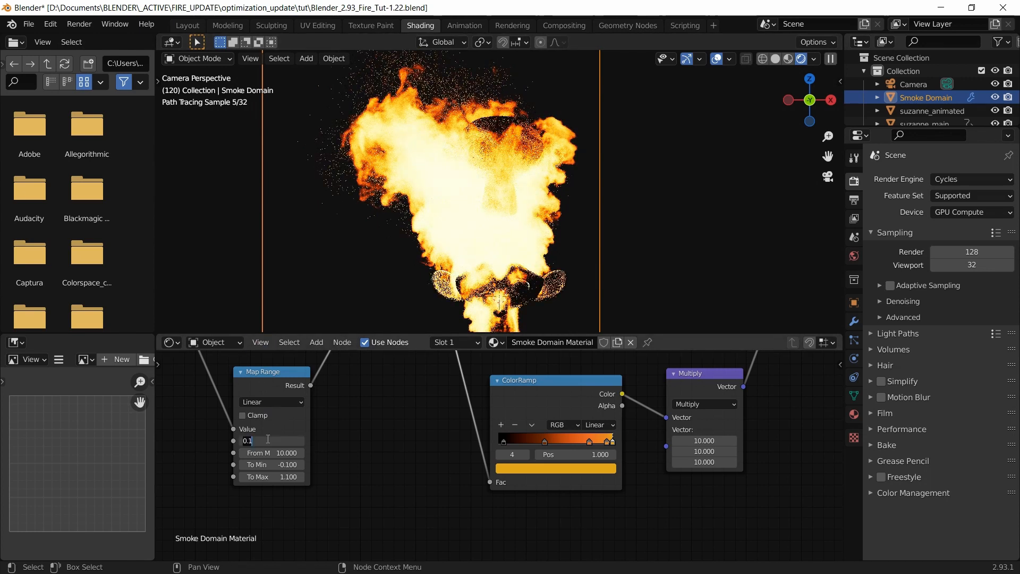
key("Return")
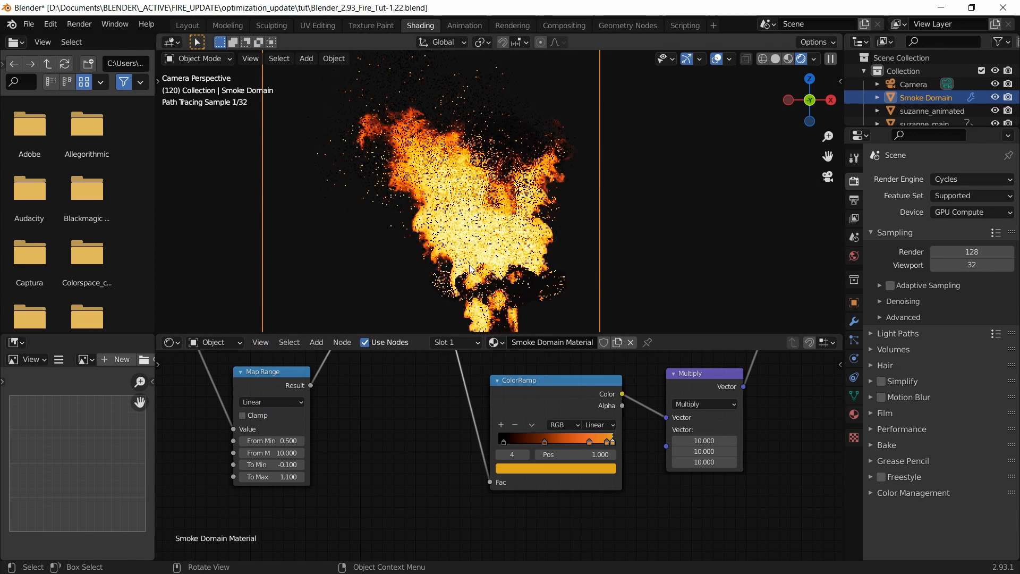
Test a From Min of 0.25 on the lower Map Range node and restore 0.5.
left_click(289, 439)
type("0.25")
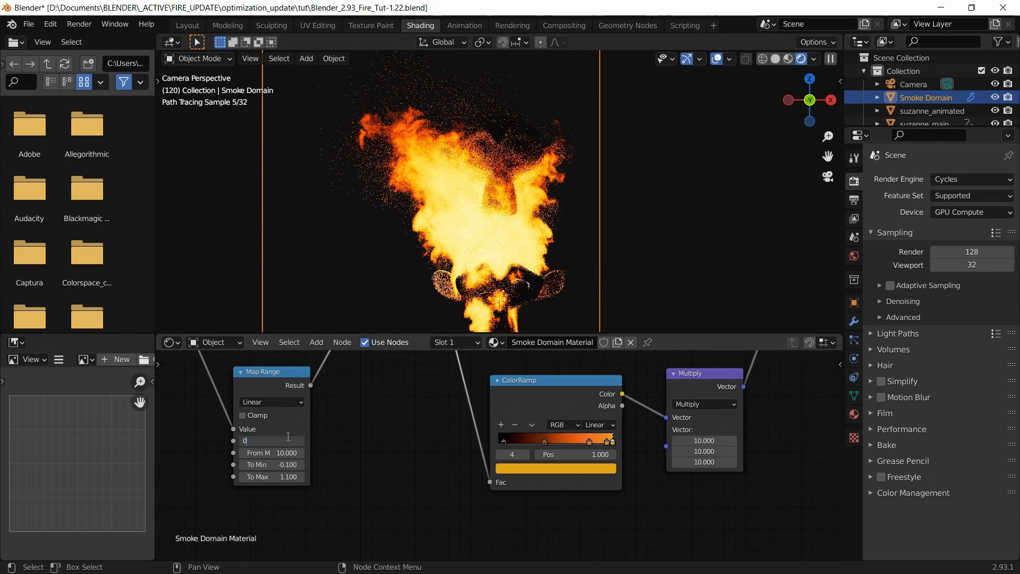
key("Return")
left_click(286, 439)
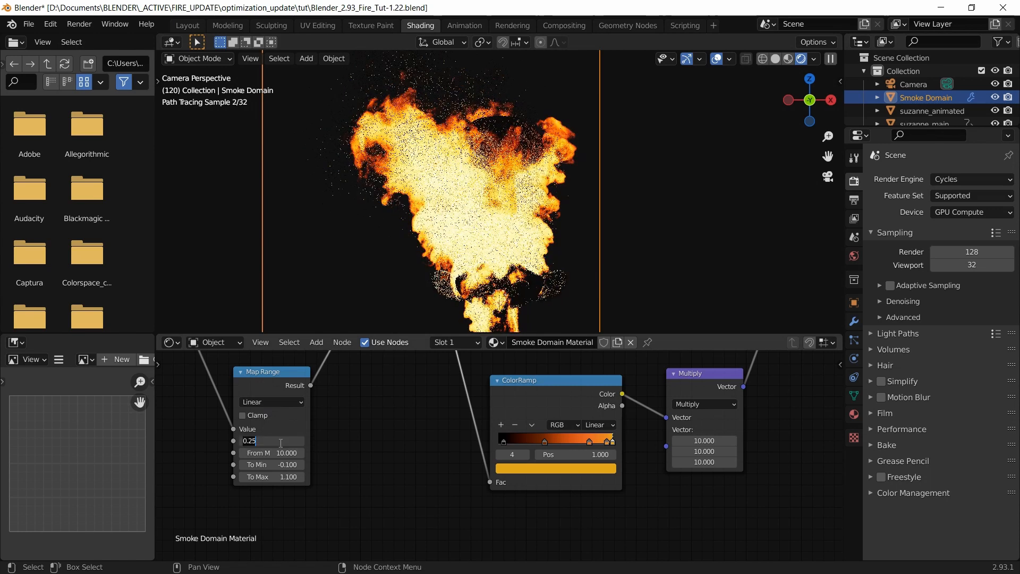
type("0.5")
key("Return")
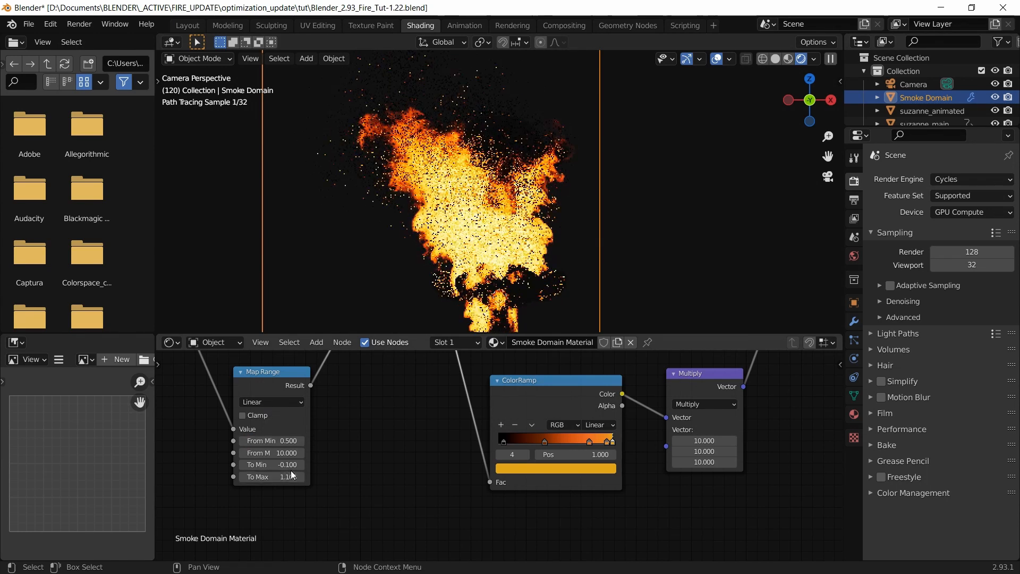
Try a To Min of 0 on the lower Map Range node.
left_click(289, 465)
type("-0.1")
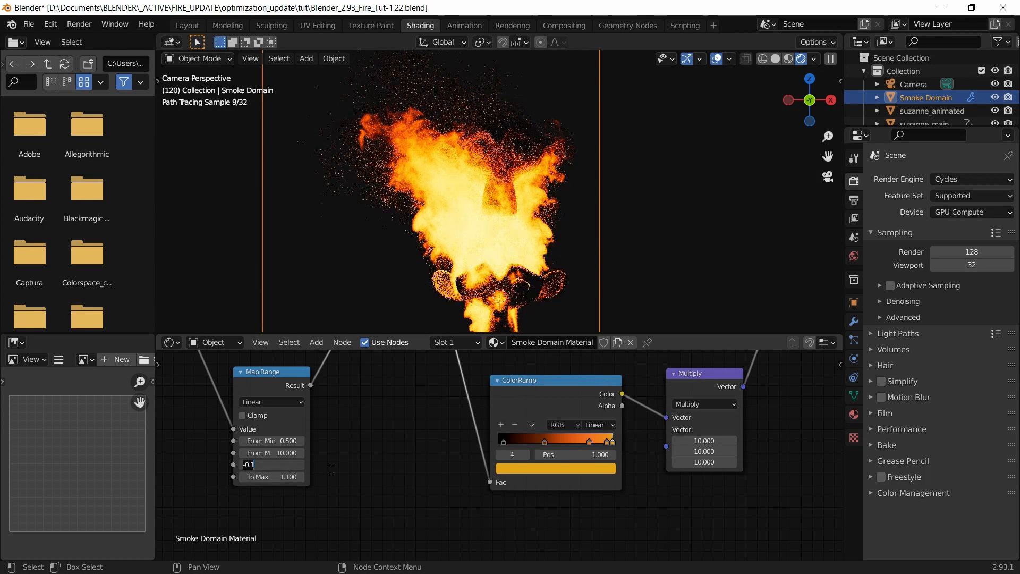
key("BackSpace")
key("BackSpace")
key("BackSpace")
key("BackSpace")
type("0")
key("Return")
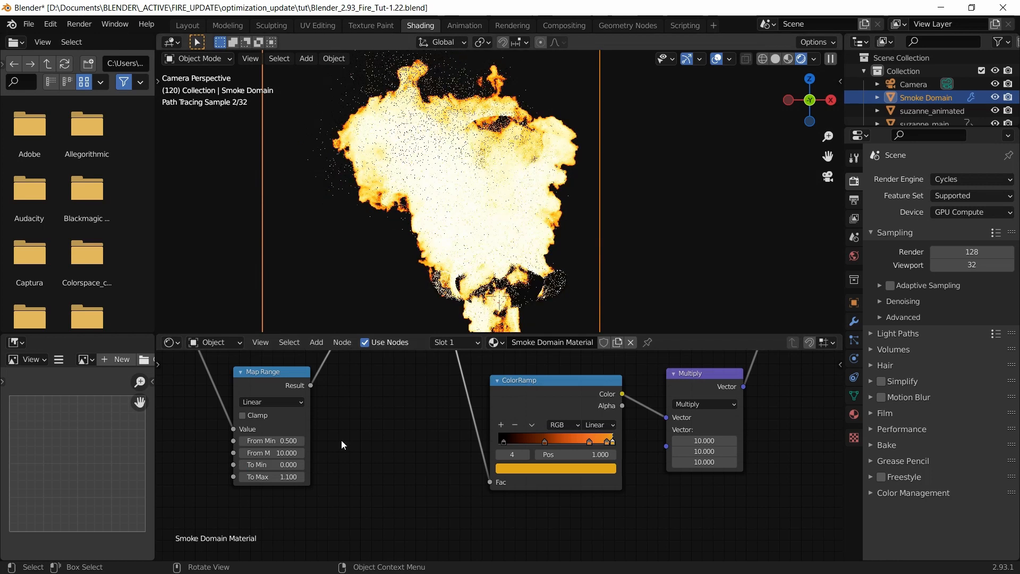
Try a To Min of -0.2 on the lower Map Range node and set it back to -0.1.
left_click(270, 465)
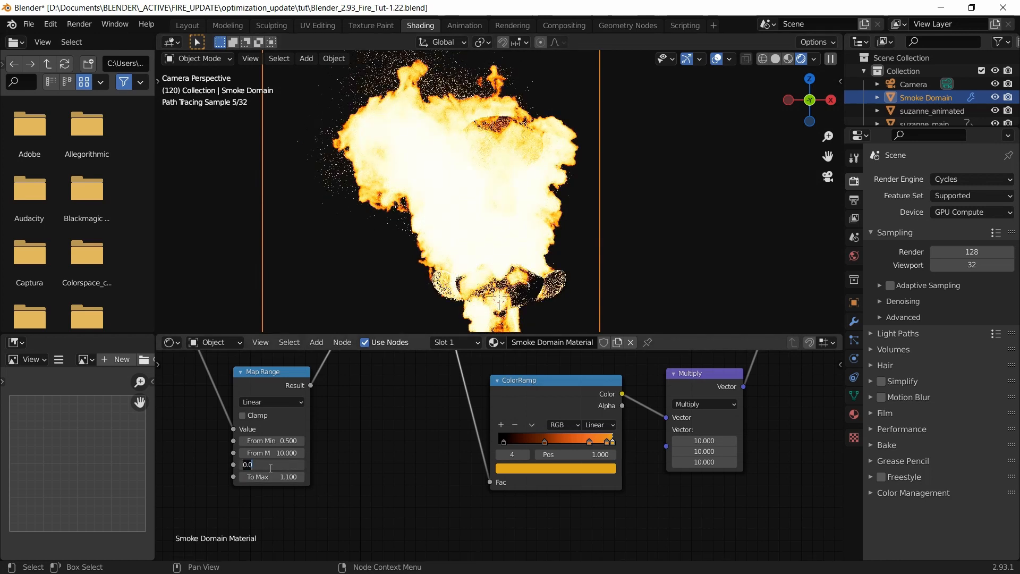
type("-0.")
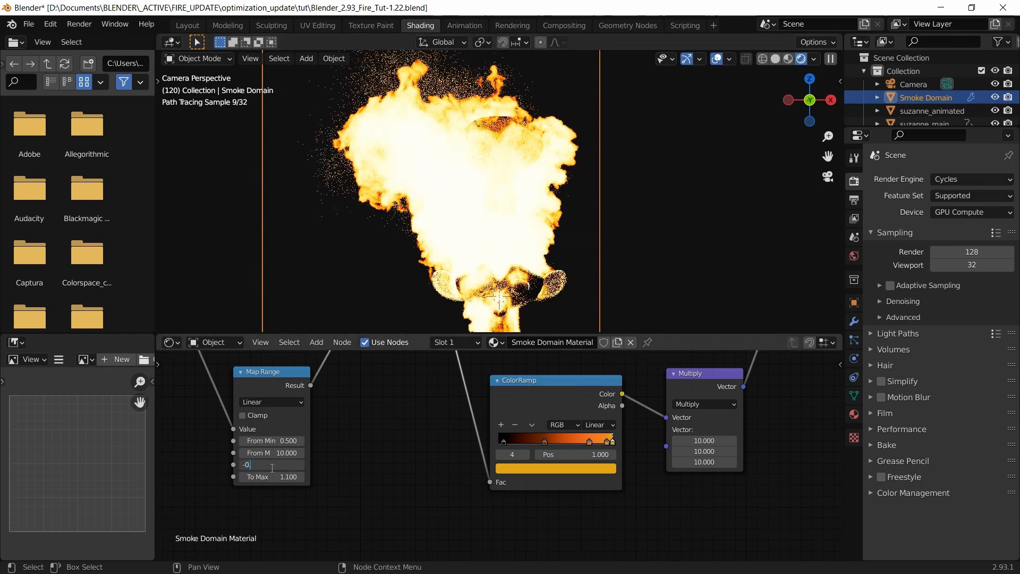
type("2")
key("Return")
left_click(272, 468)
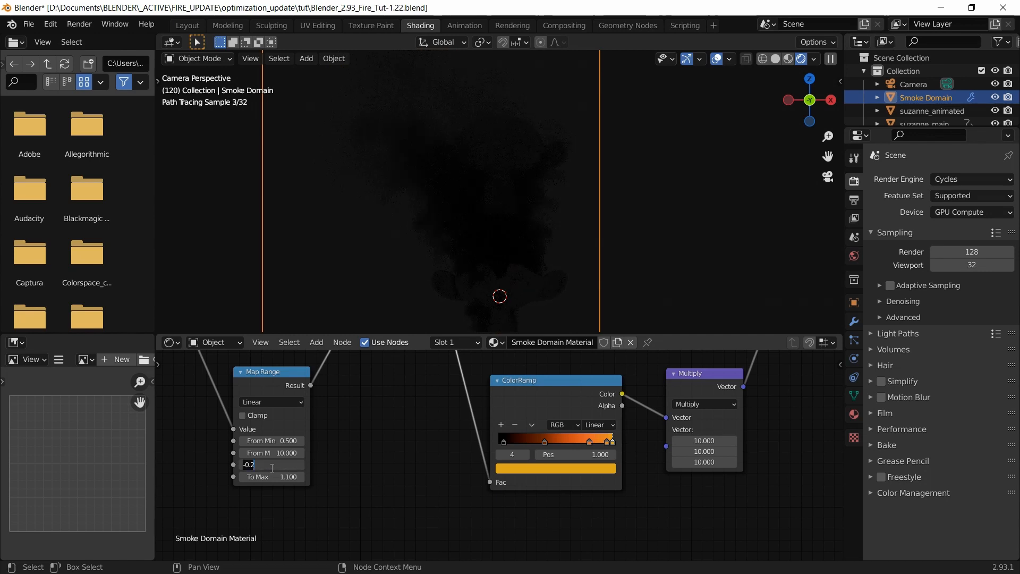
type("-0.1")
Test a To Min of -0.05 on the lower Map Range node and return it to -0.1.
key("BackSpace")
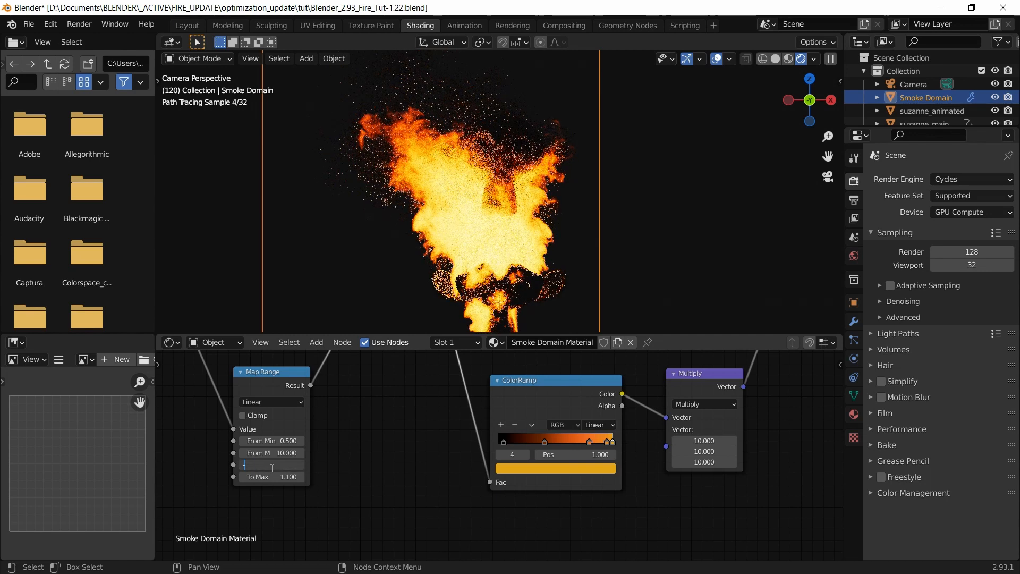
type("0.05")
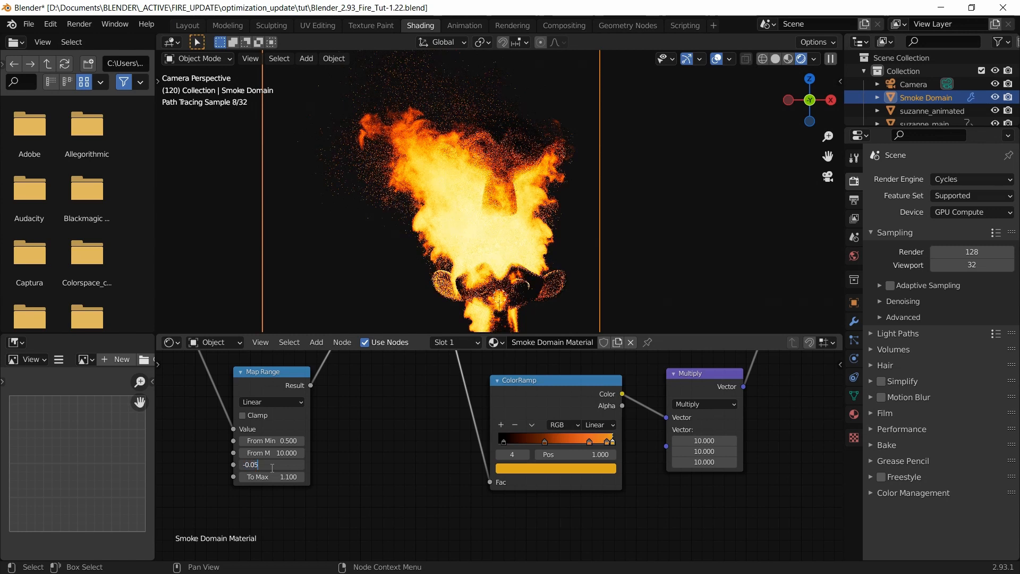
key("Return")
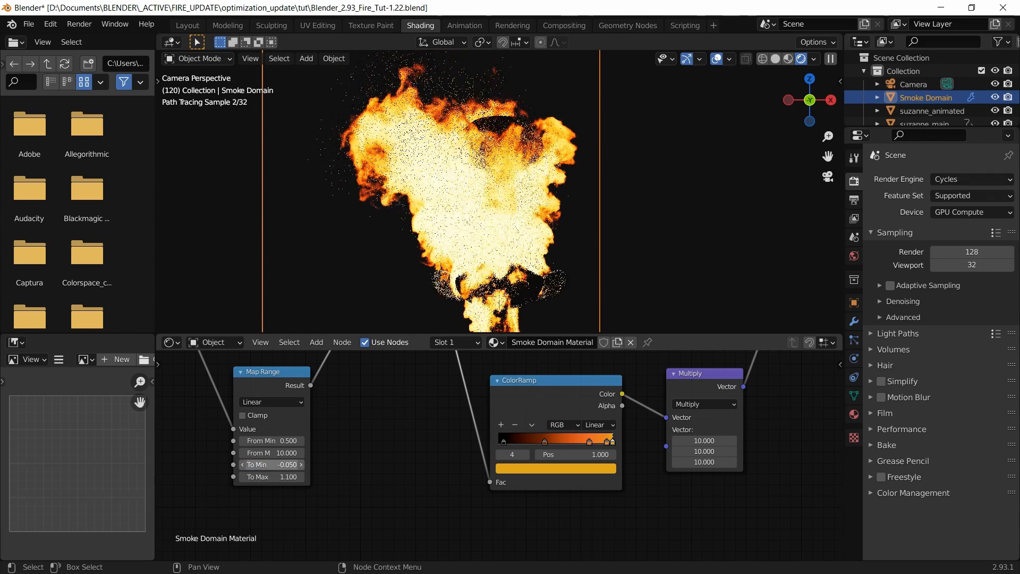
left_click(272, 468)
type("-0.1")
key("Return")
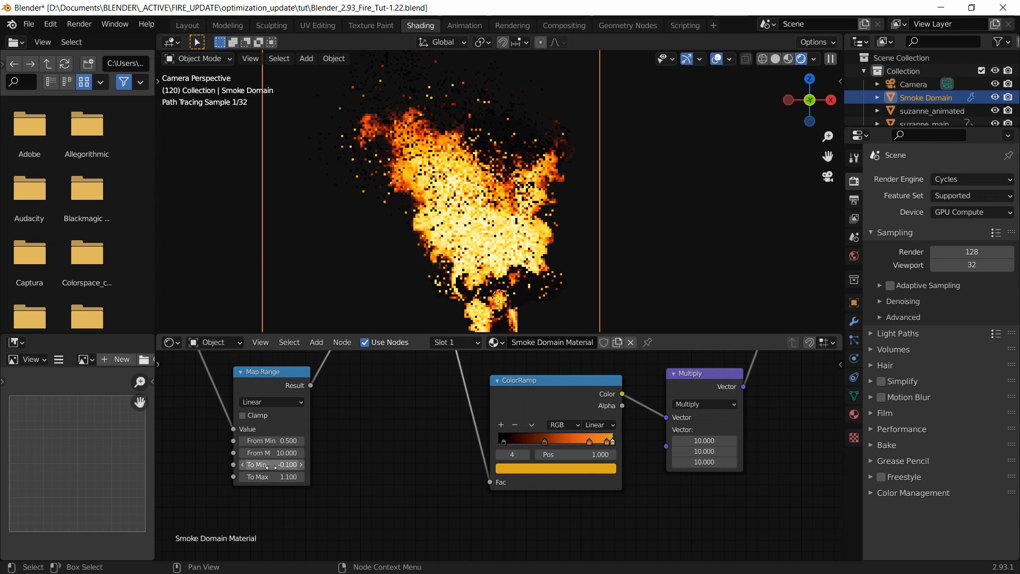
Save the Blender file with the adjusted Map Range values.
scroll(320, 481, "down", 3)
middle_click_drag(387, 438, 377, 487)
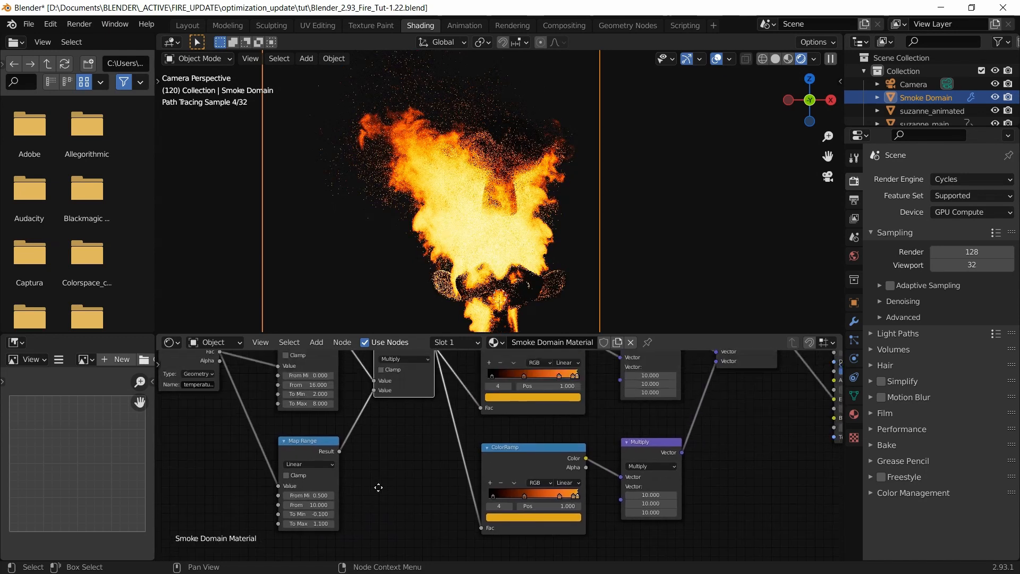
scroll(383, 476, "down", 1)
scroll(383, 480, "down", 2)
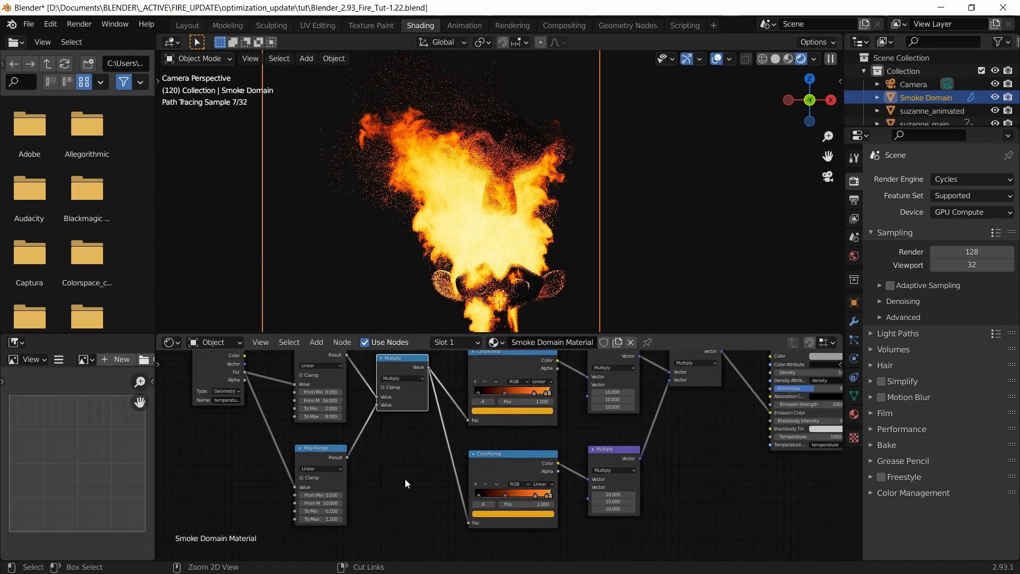
key("ctrl+s")
middle_click_drag(519, 435, 493, 467)
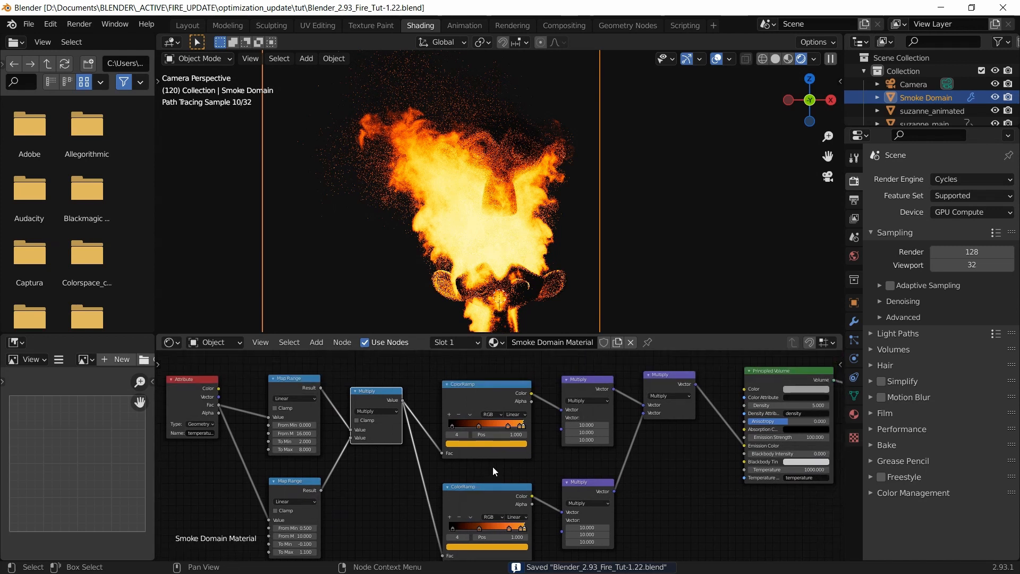
left_click(483, 495)
key("g")
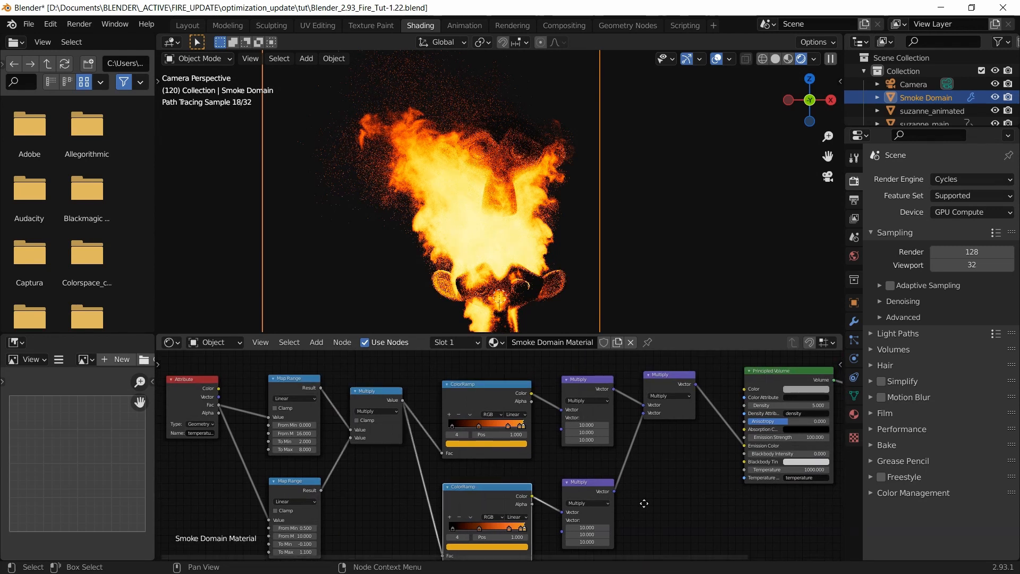
left_click(645, 503)
Delete the three intermediate color stops at 0.4, 0.795 and 0.95 from the upper ColorRamp, keeping only the black and end stops.
scroll(562, 459, "up", 3)
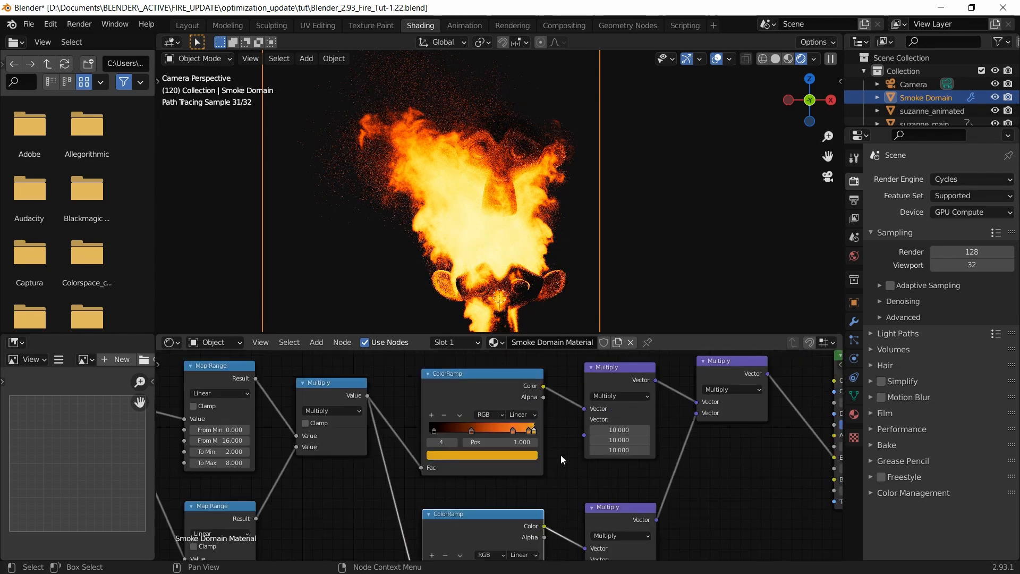
left_click(480, 381)
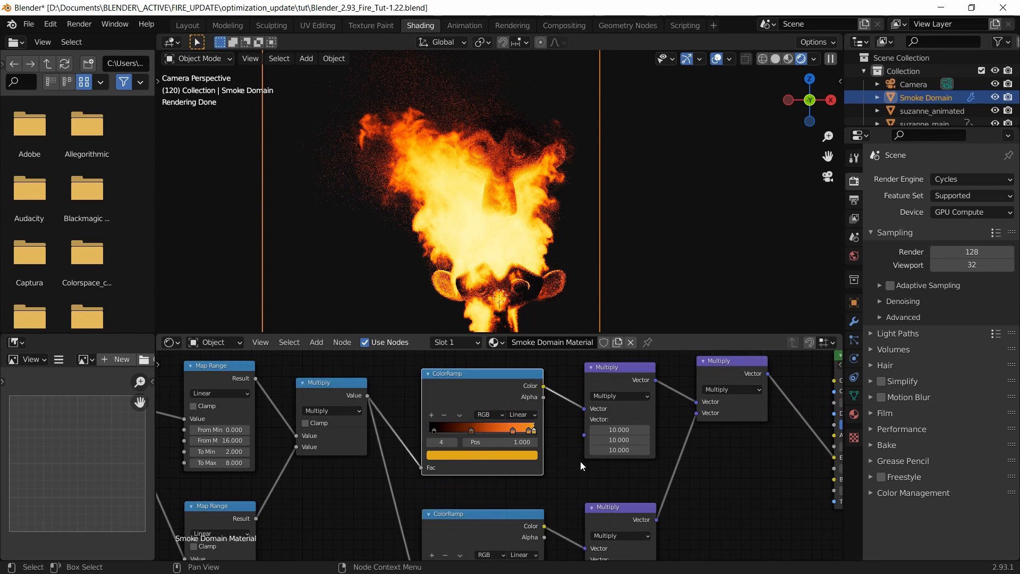
left_click(470, 432)
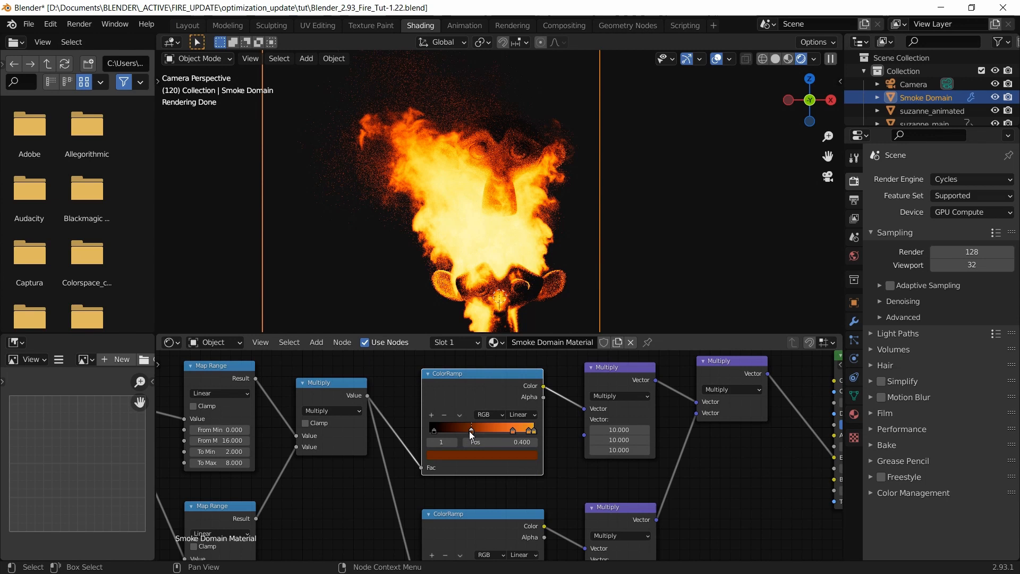
left_click(444, 414)
left_click(512, 431)
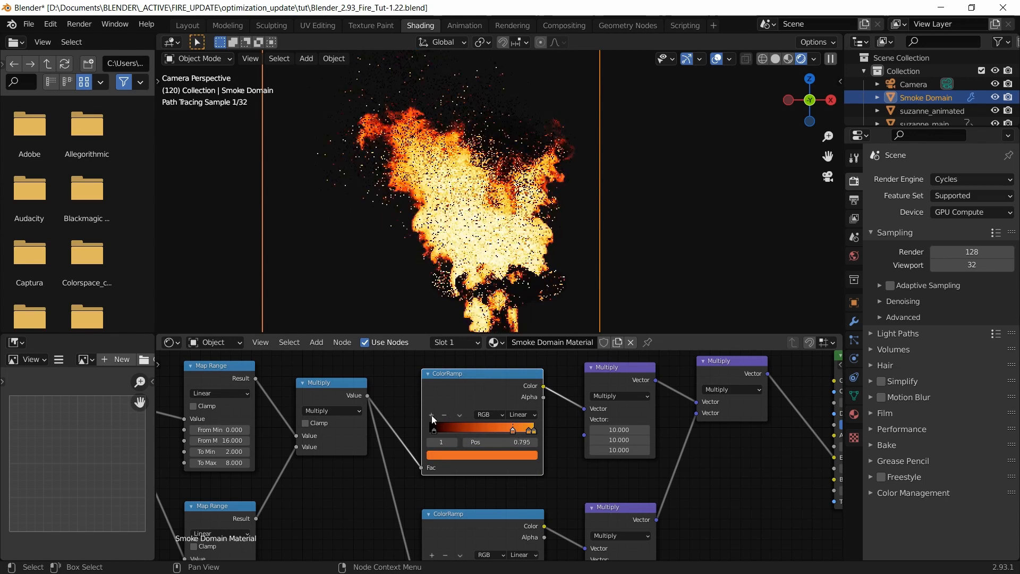
left_click(443, 415)
left_click(529, 431)
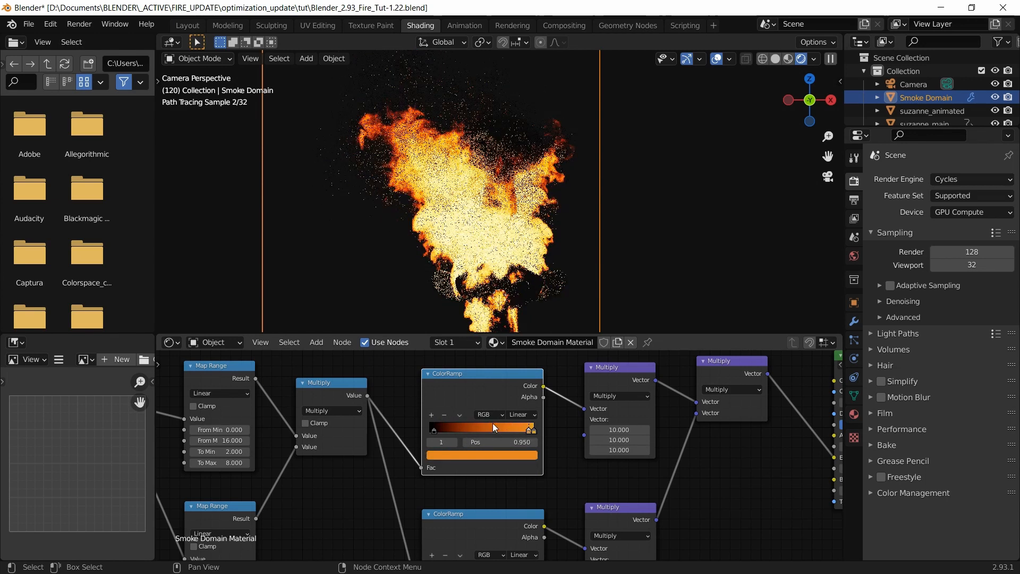
left_click(444, 415)
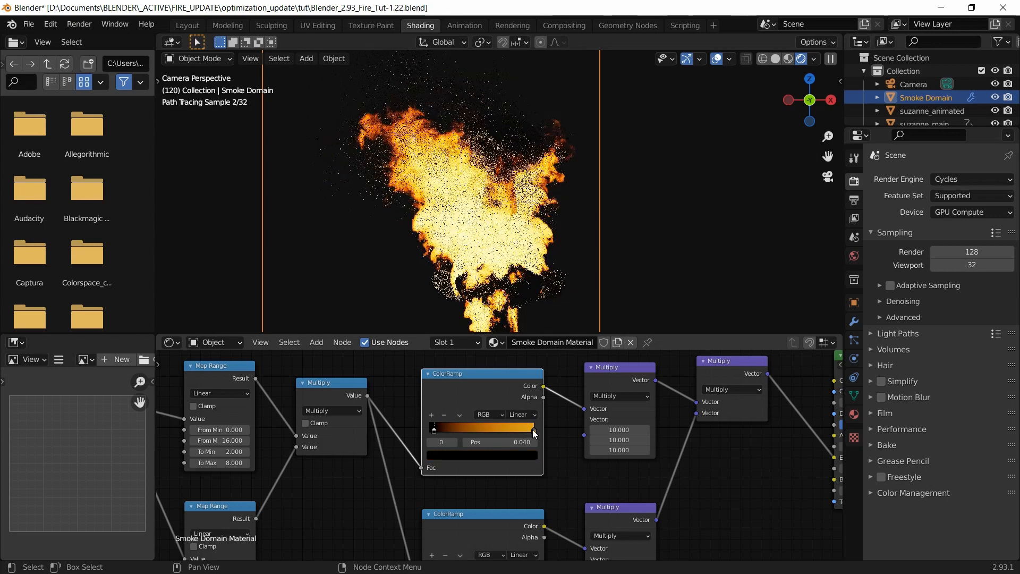
Set the position of the upper ColorRamp's end color stop to 0.4.
left_click(534, 431)
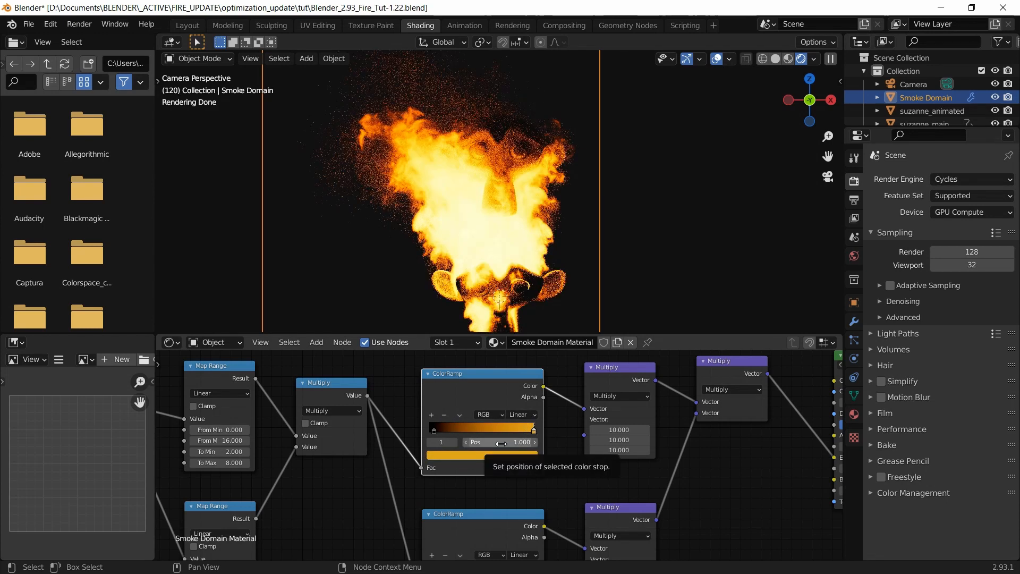
left_click(501, 443)
type("0.4")
key("Return")
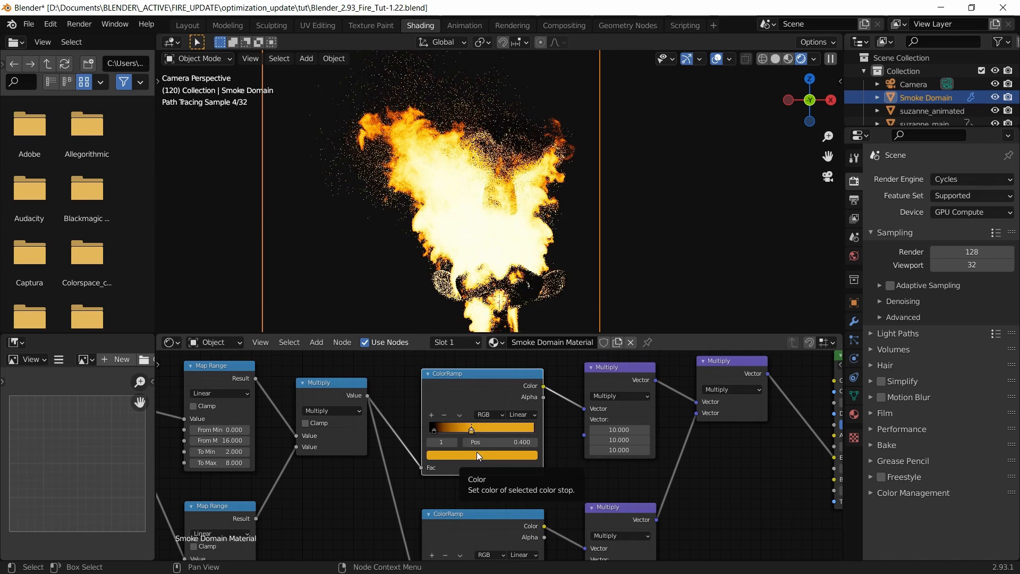
Set the upper ColorRamp's end stop color to RGB 0.5, 0.3, 0.2.
left_click(477, 452)
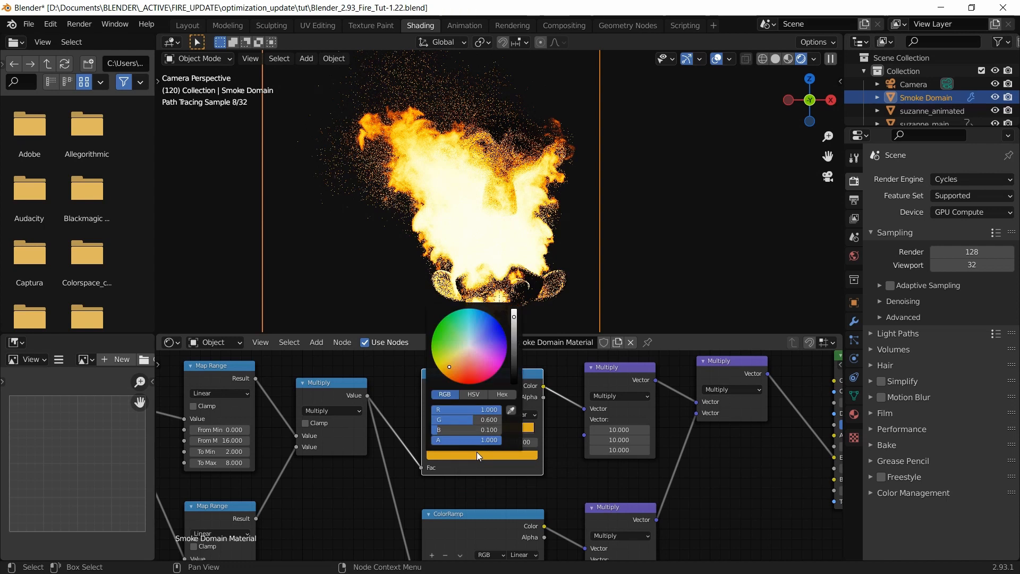
left_click(457, 410)
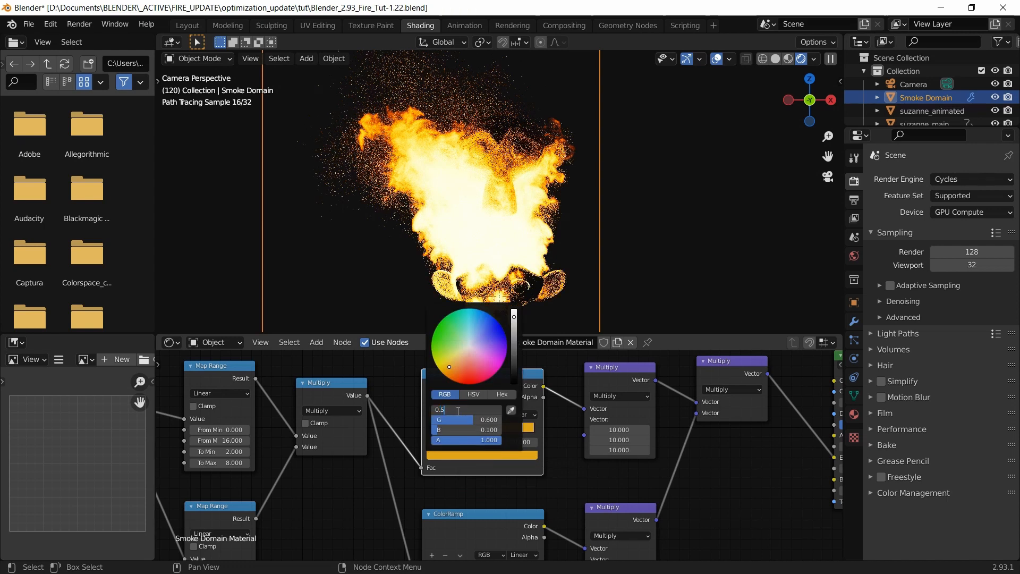
type("0.5")
key("Tab")
type("0.3")
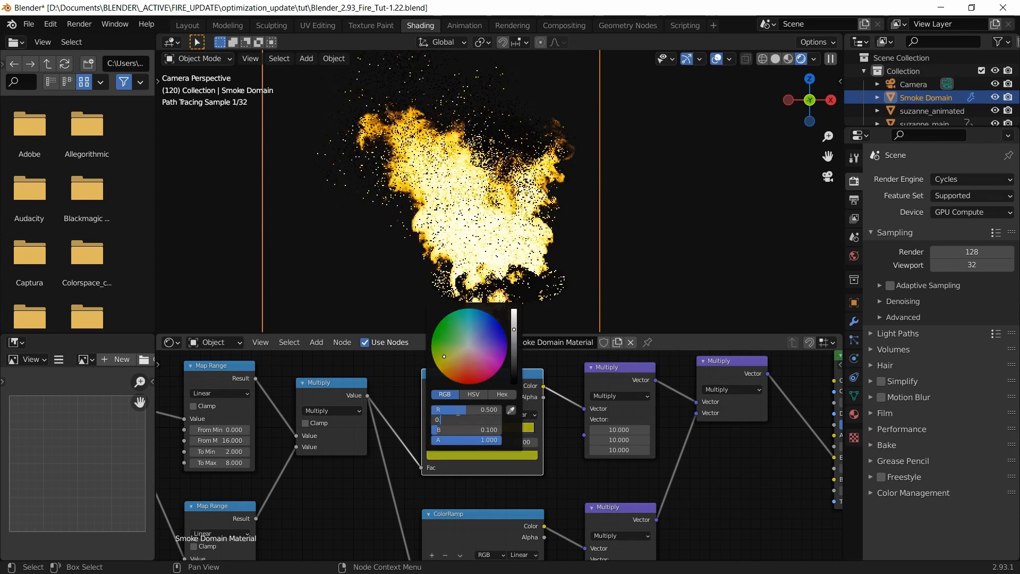
key("Tab")
type("0.2")
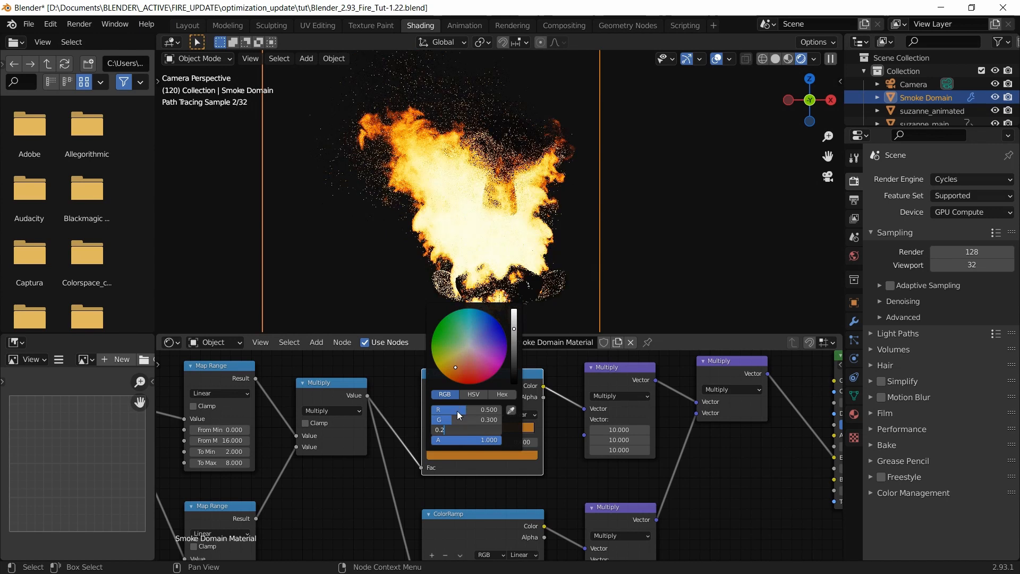
key("Return")
Set all three vector values of the Multiply node after the upper ColorRamp to 8 and save the file.
scroll(554, 451, "down", 2)
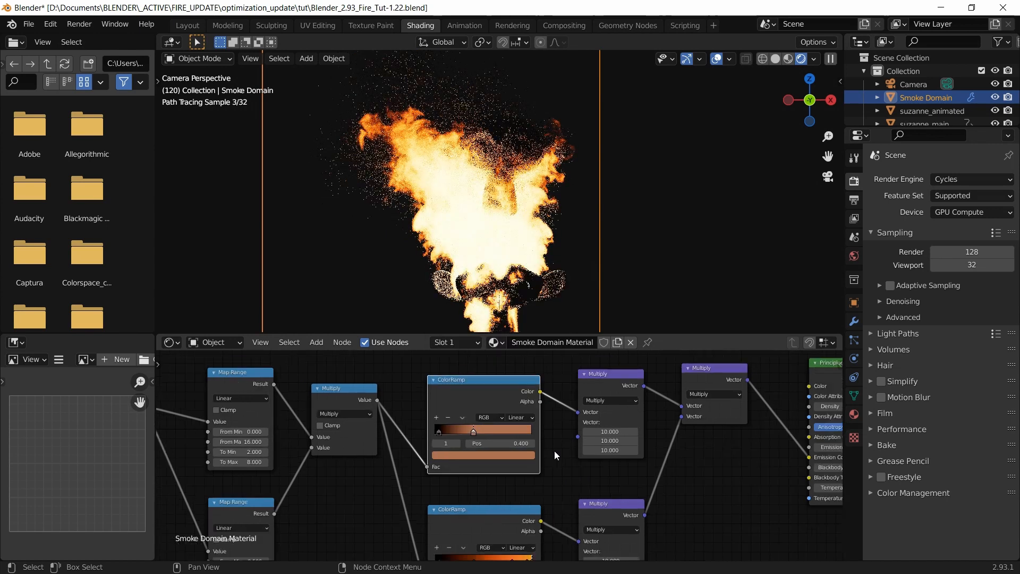
left_click(601, 433)
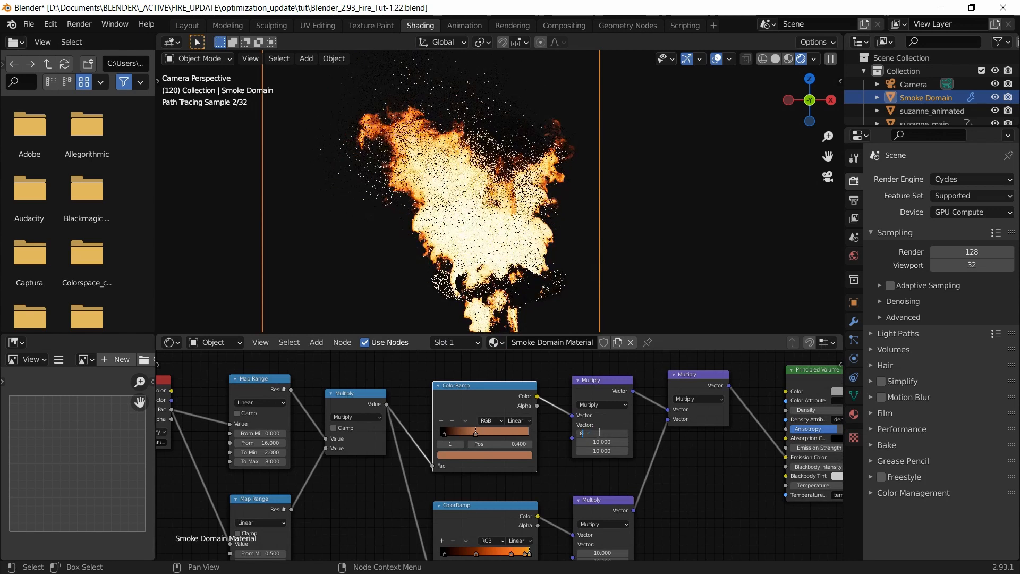
type("8")
key("Return")
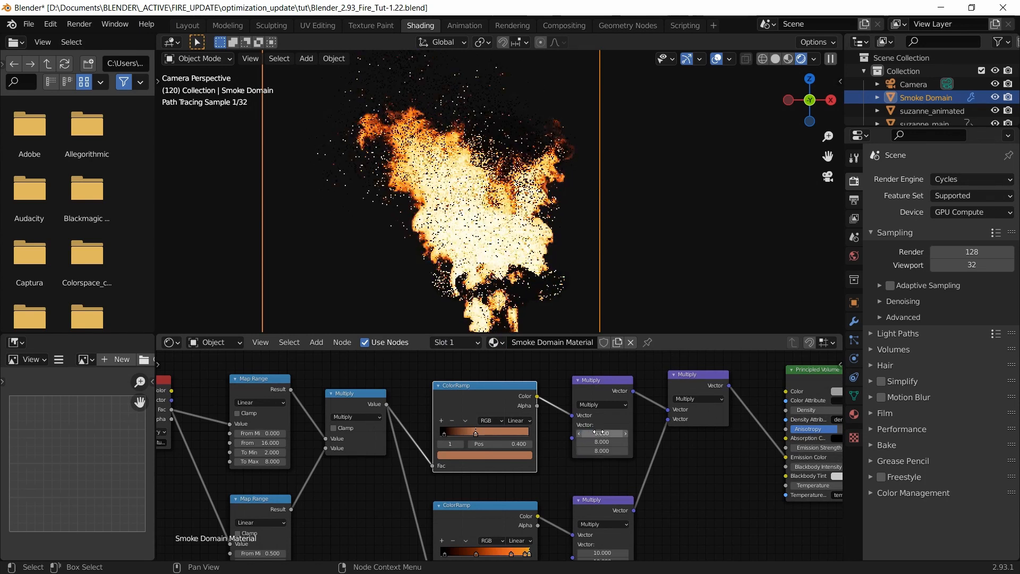
key("ctrl+s")
Mute the two Multiply nodes after the ColorRamps to compare the fire, and unmute them.
scroll(654, 457, "down", 1)
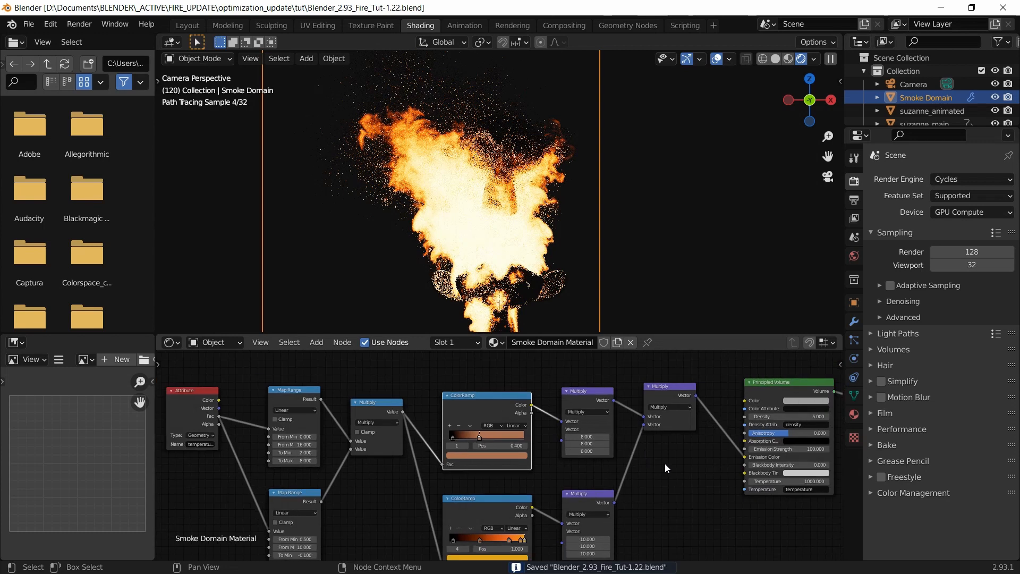
scroll(665, 464, "down", 2)
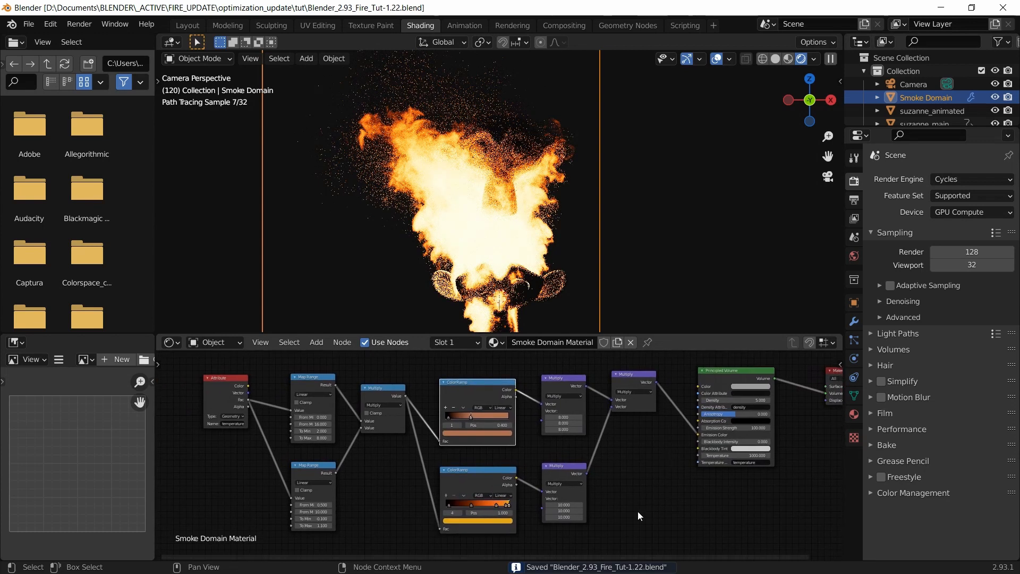
left_click_drag(606, 524, 542, 382)
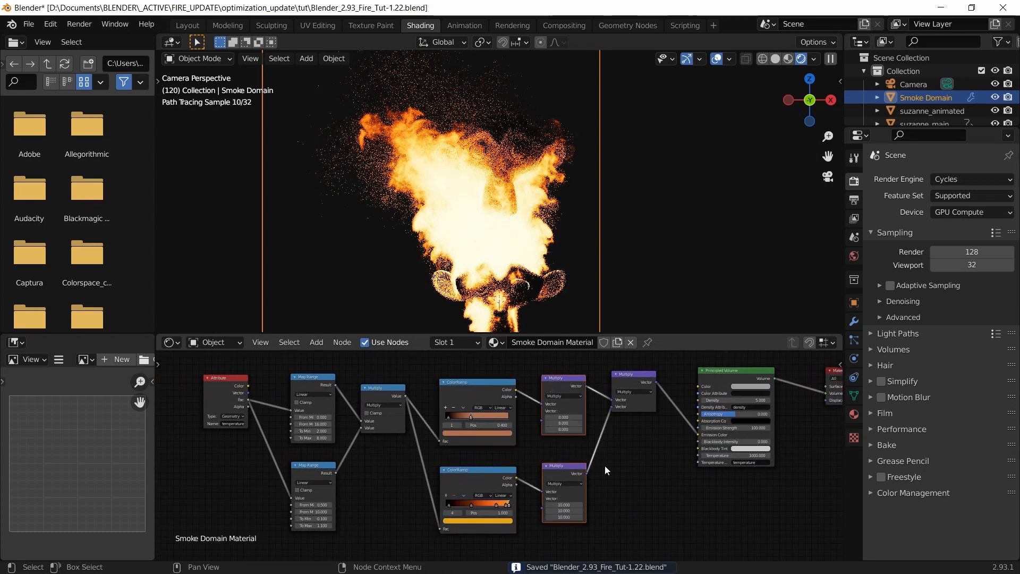
key("ctrl+m")
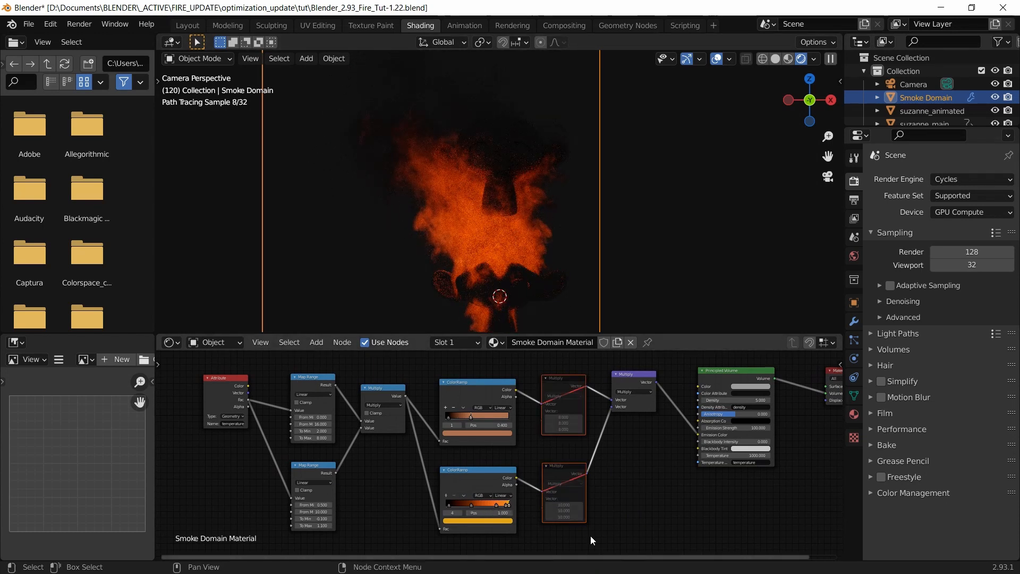
key("ctrl+m")
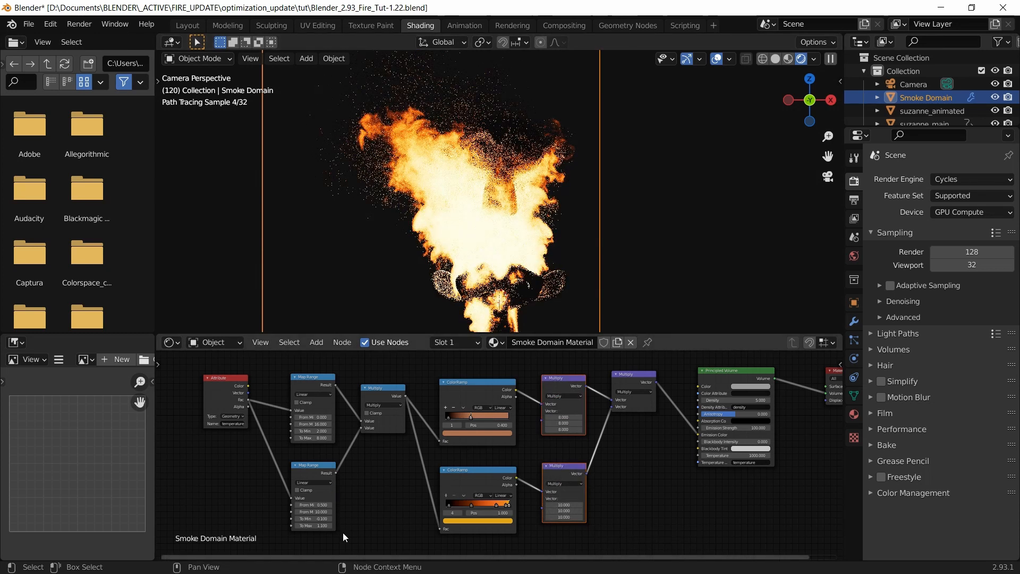
Toggle muting on both Map Range nodes to compare their effect, leaving them enabled.
left_click_drag(320, 541, 302, 382)
key("ctrl+m")
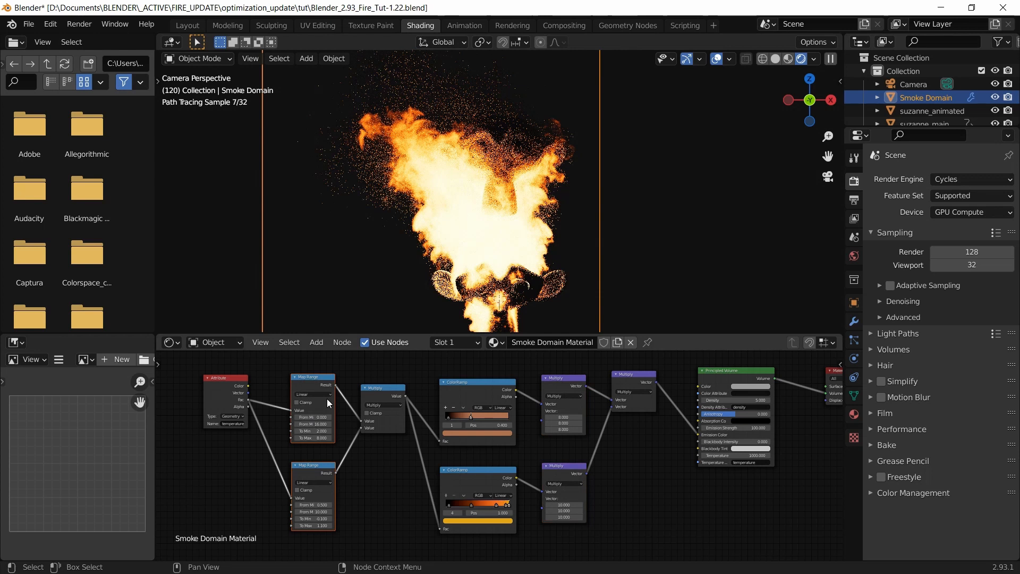
key("ctrl+m")
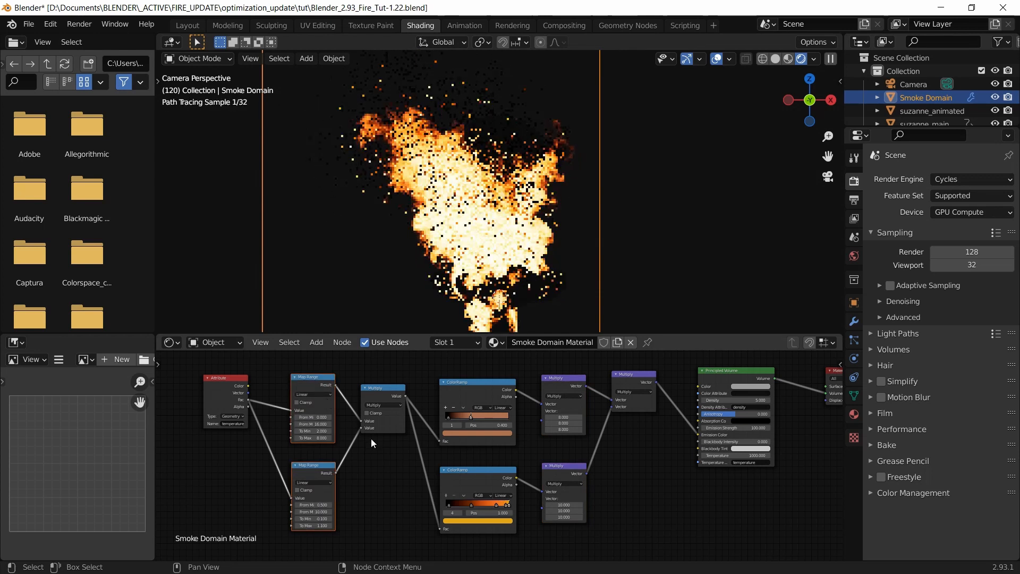
Mute and unmute the lower and upper ColorRamp nodes one at a time to compare their effect on the fire.
left_click(471, 471)
key("ctrl+m")
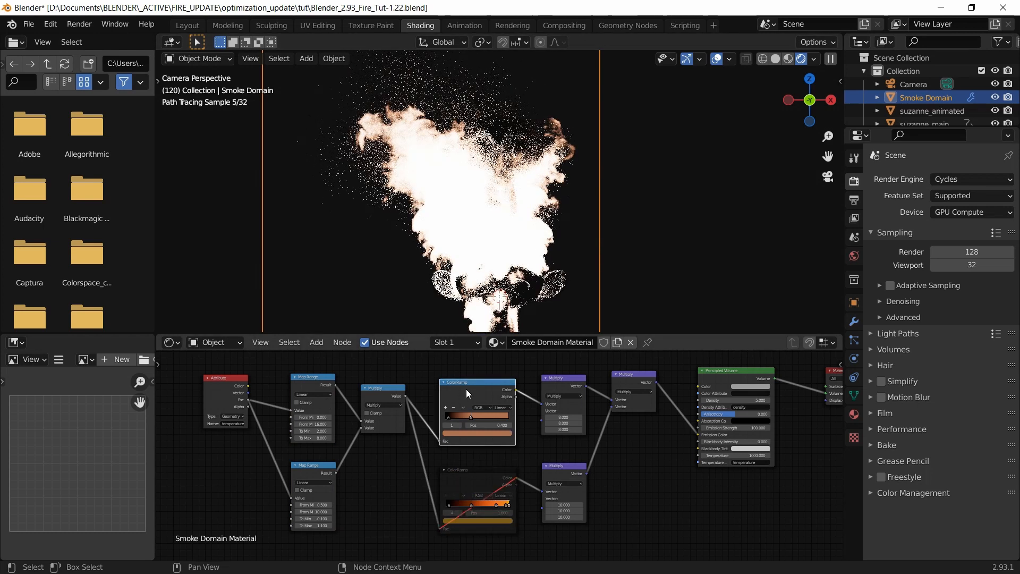
left_click(468, 442)
left_click(470, 473)
key("ctrl+m")
left_click(471, 378)
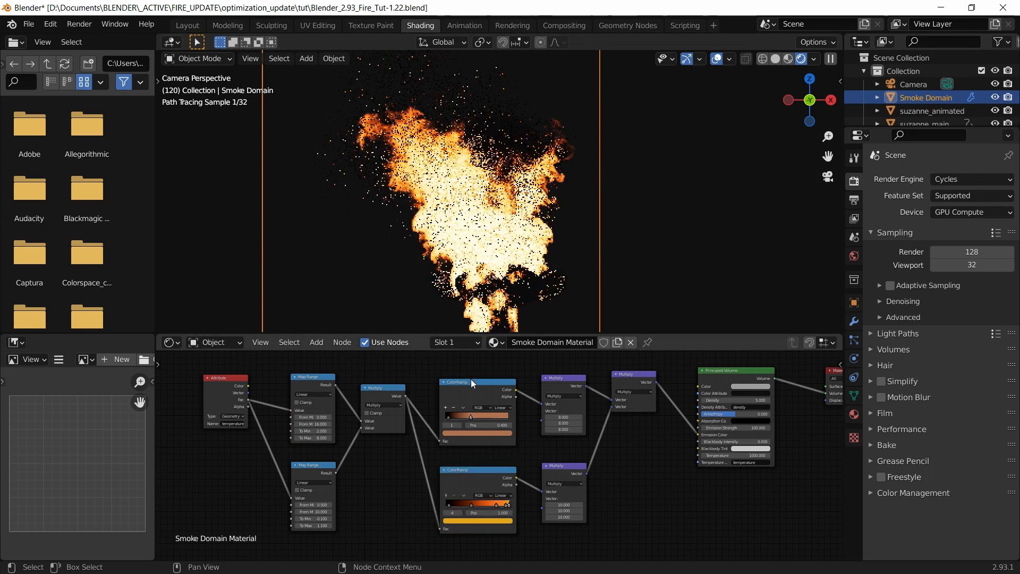
key("ctrl+m")
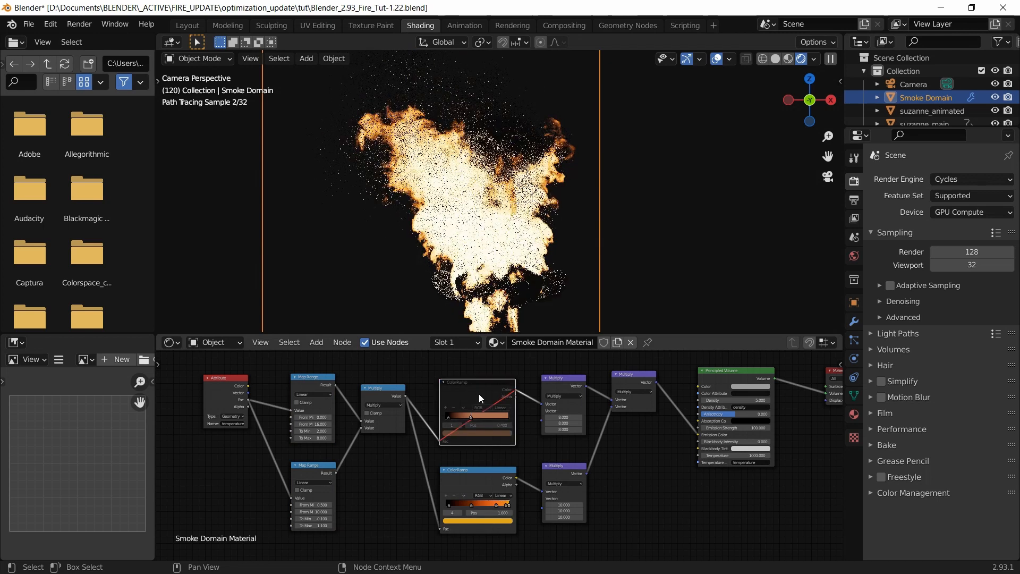
key("ctrl+m")
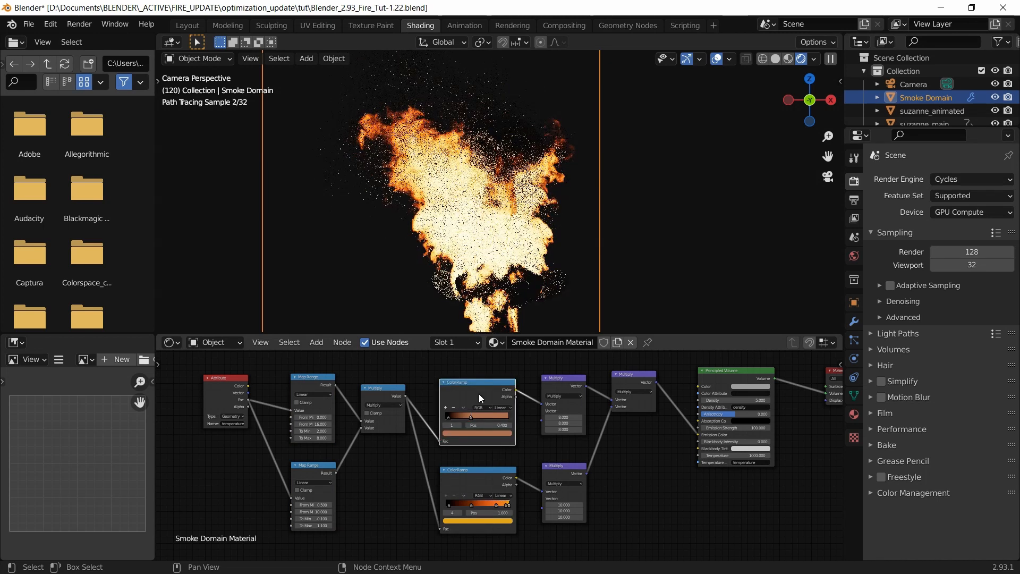
Save the file and set the Principled Volume node's Density to 0.
key("ctrl+s")
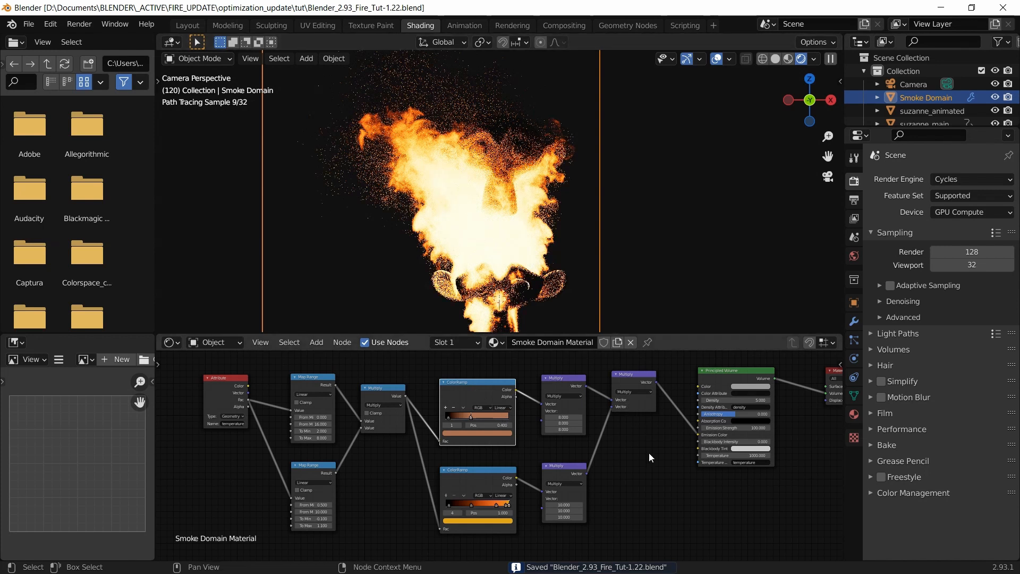
scroll(649, 457, "down", 4, "ctrl")
scroll(655, 391, "up", 1)
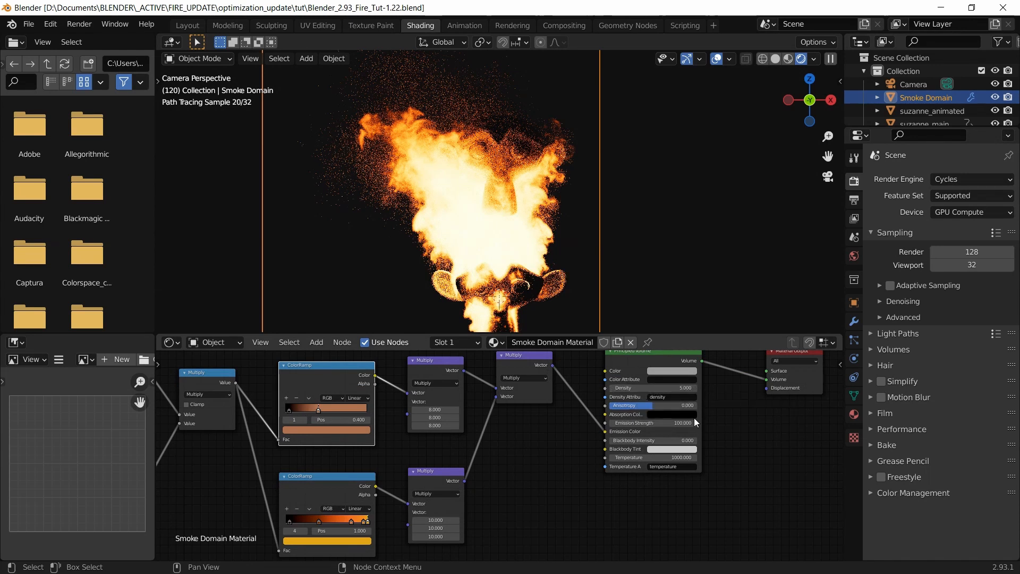
scroll(681, 418, "up", 2)
scroll(671, 420, "up", 1)
left_click(694, 403)
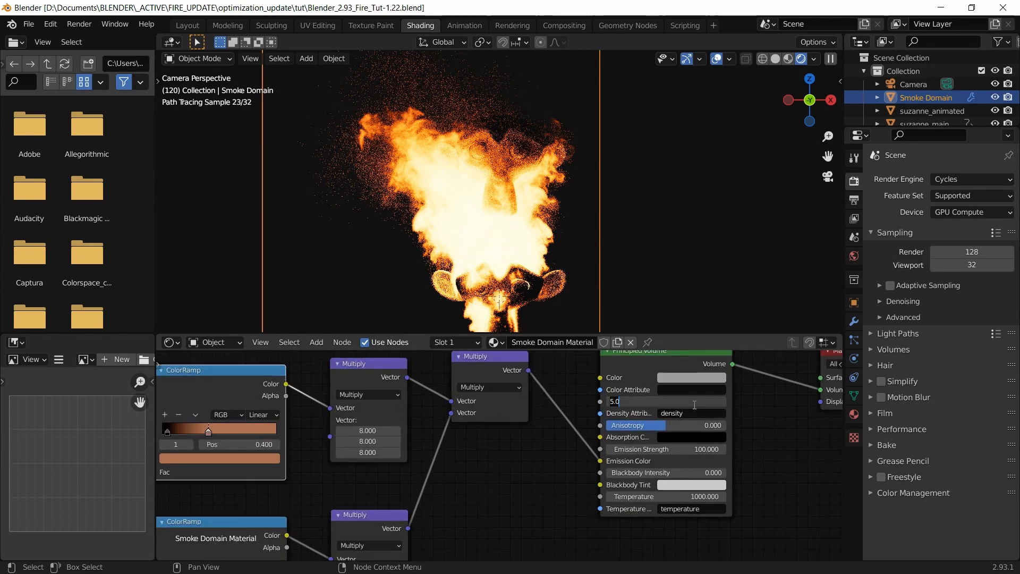
type("0")
key("Return")
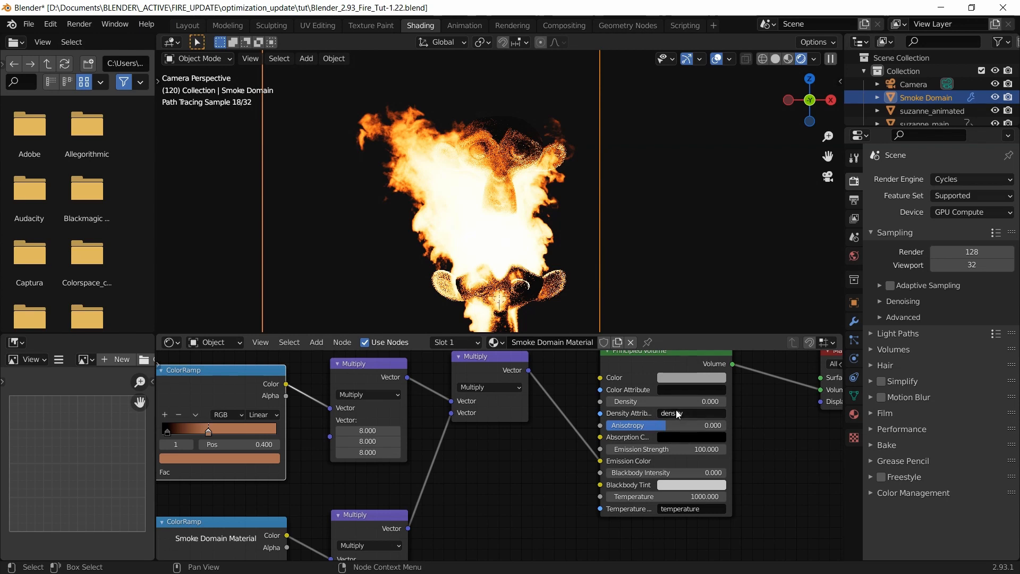
Save the file and move the Material Output node farther away from the Principled Volume node.
scroll(686, 461, "down", 2)
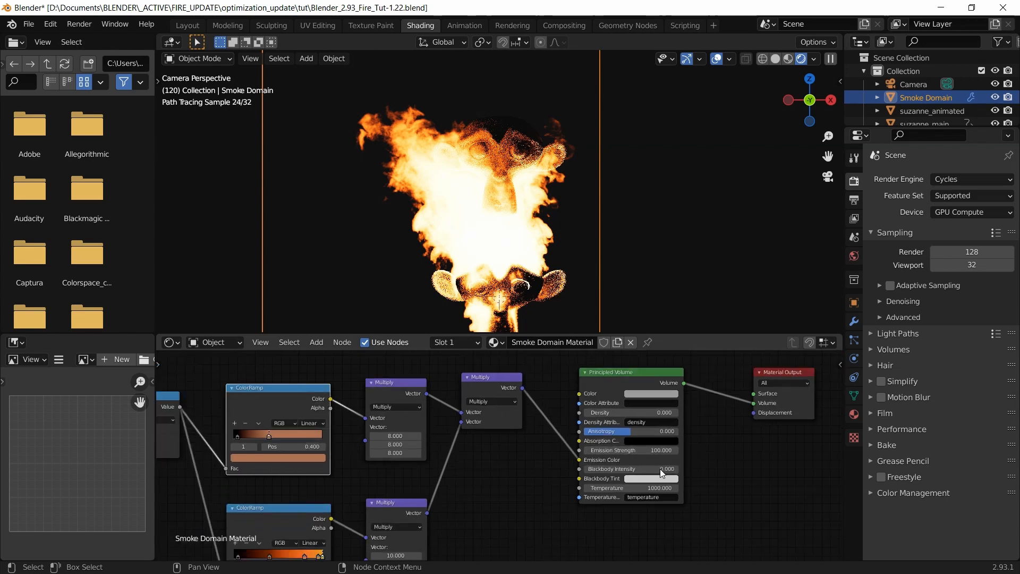
middle_click_drag(739, 474, 688, 486)
left_click(703, 476)
key("ctrl+s")
scroll(696, 462, "down", 1)
left_click_drag(715, 404, 778, 405)
Set the Principled Volume node's Temperature to 0 and save the file.
scroll(605, 517, "up", 2)
middle_click_drag(680, 522, 677, 467)
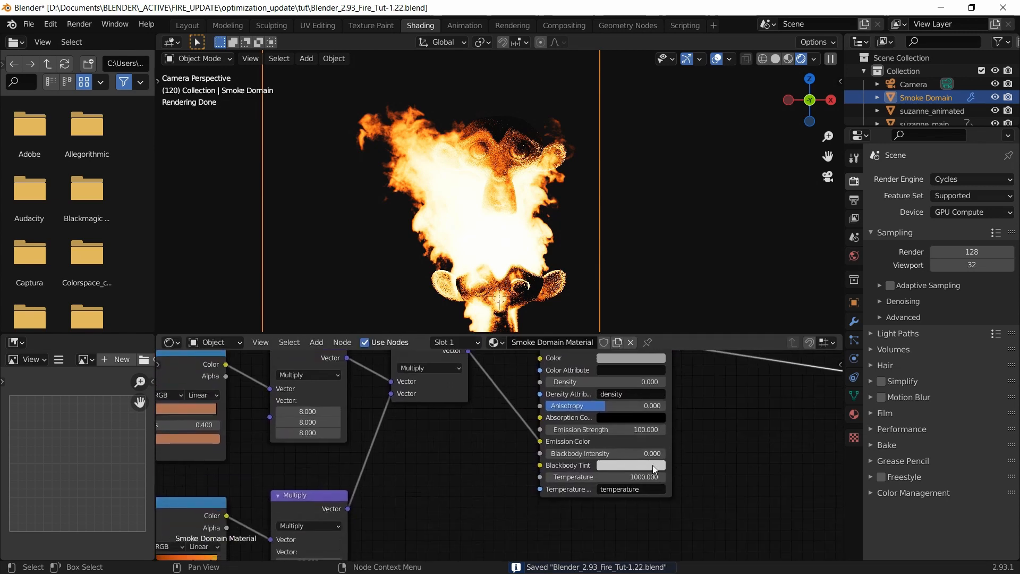
left_click(623, 477)
type("0")
key("Return")
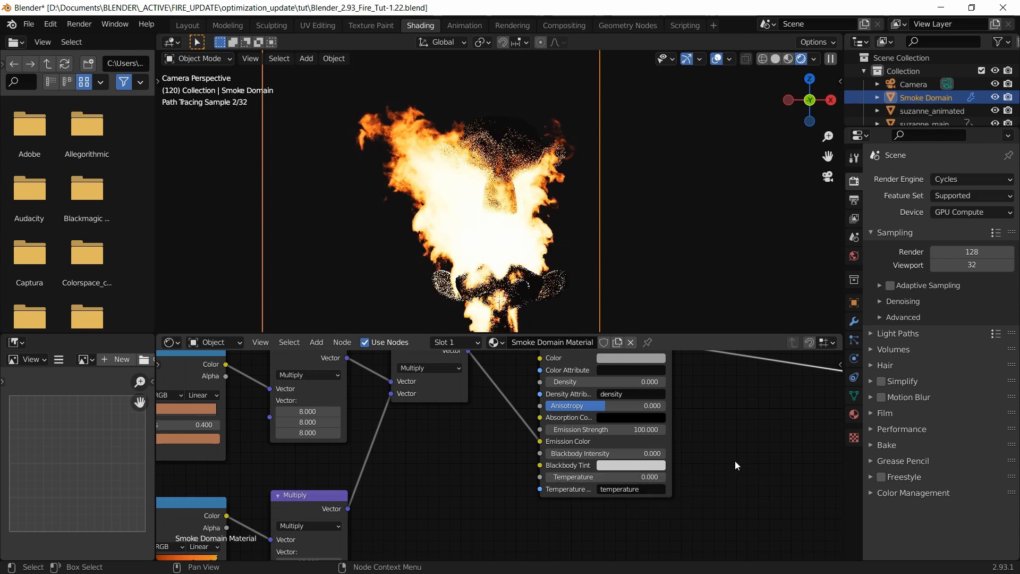
middle_click_drag(735, 461, 663, 491)
scroll(681, 487, "down", 1)
scroll(659, 498, "down", 1)
key("ctrl+s")
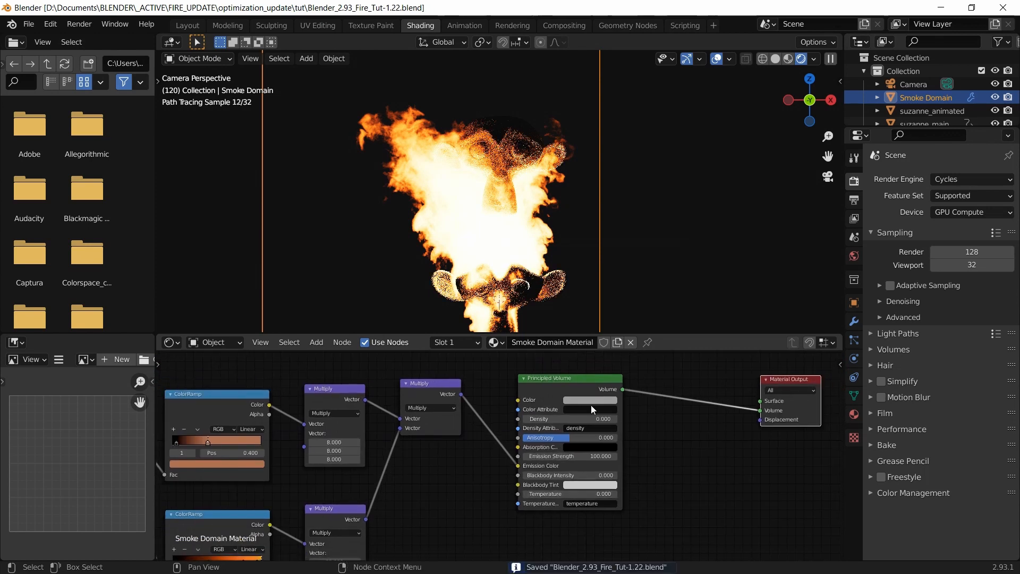
Duplicate the Principled Volume node and place the copy directly below the original.
scroll(572, 384, "down", 1)
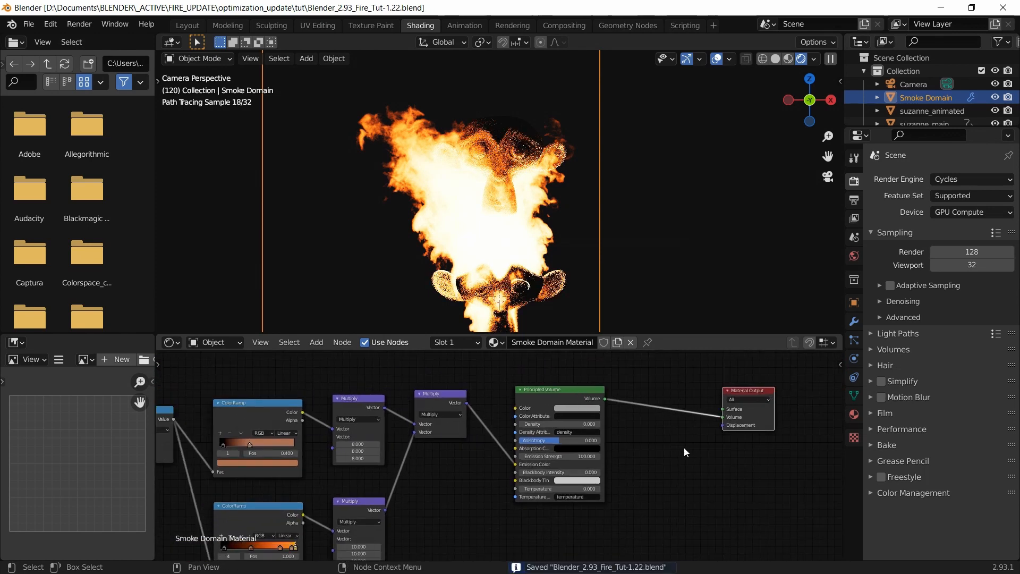
scroll(684, 452, "down", 1)
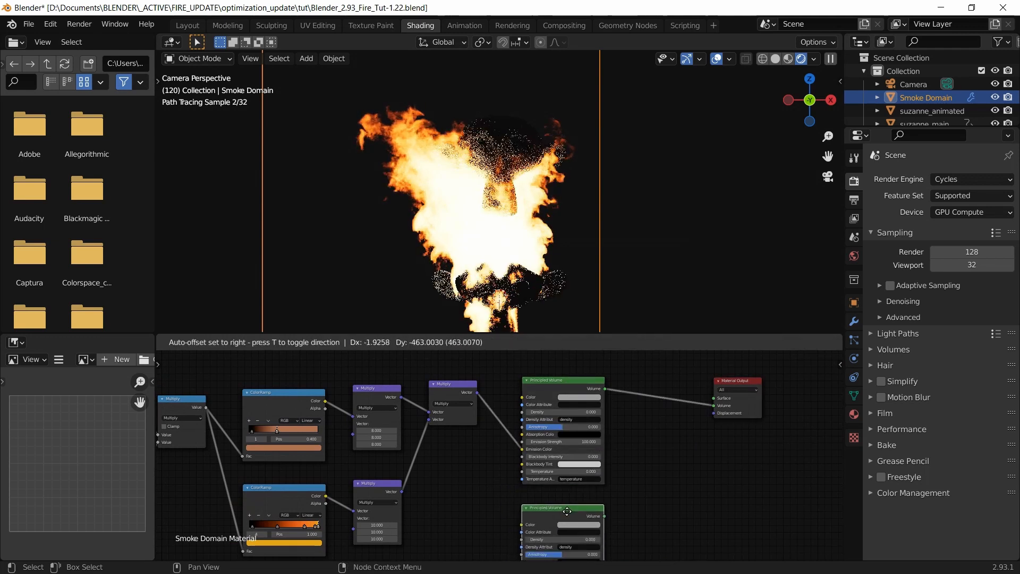
left_click(567, 508)
Set the duplicated Principled Volume node's Emission Strength to 0.
middle_click_drag(625, 509, 637, 425)
scroll(550, 470, "up", 3)
scroll(552, 468, "up", 2)
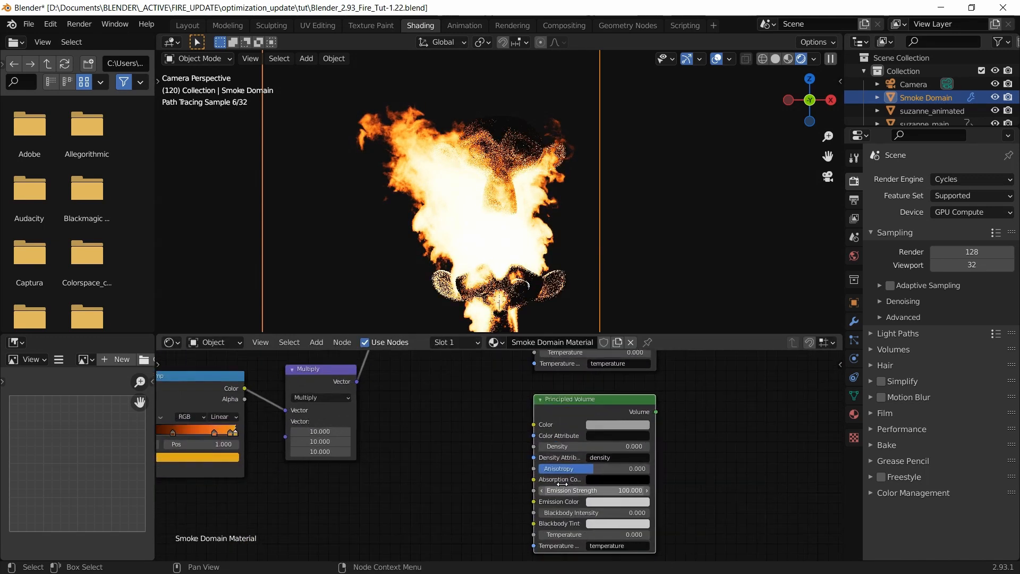
left_click(606, 495)
type("0")
key("Return")
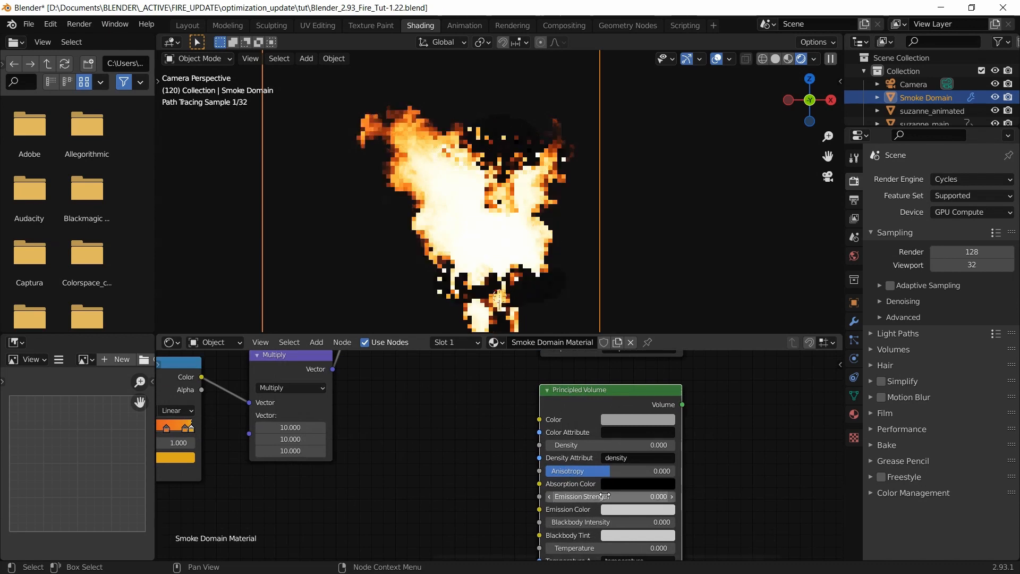
Add a Mix Shader node on the link between the original Principled Volume and the Material Output.
scroll(615, 500, "down", 3)
middle_click_drag(684, 474, 636, 493)
middle_click_drag(652, 456, 621, 510)
key("shift+a")
left_click(636, 400)
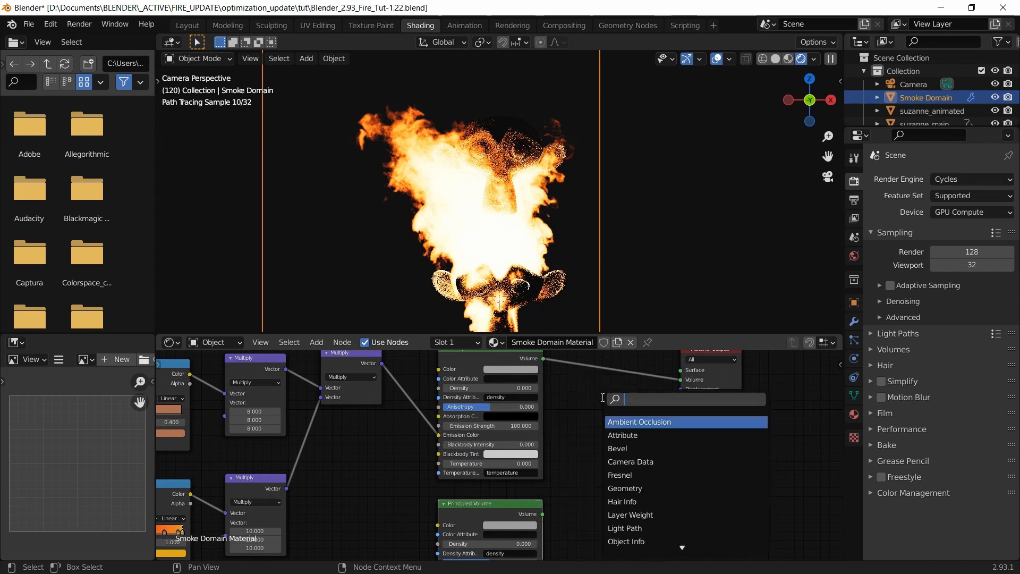
type("mix")
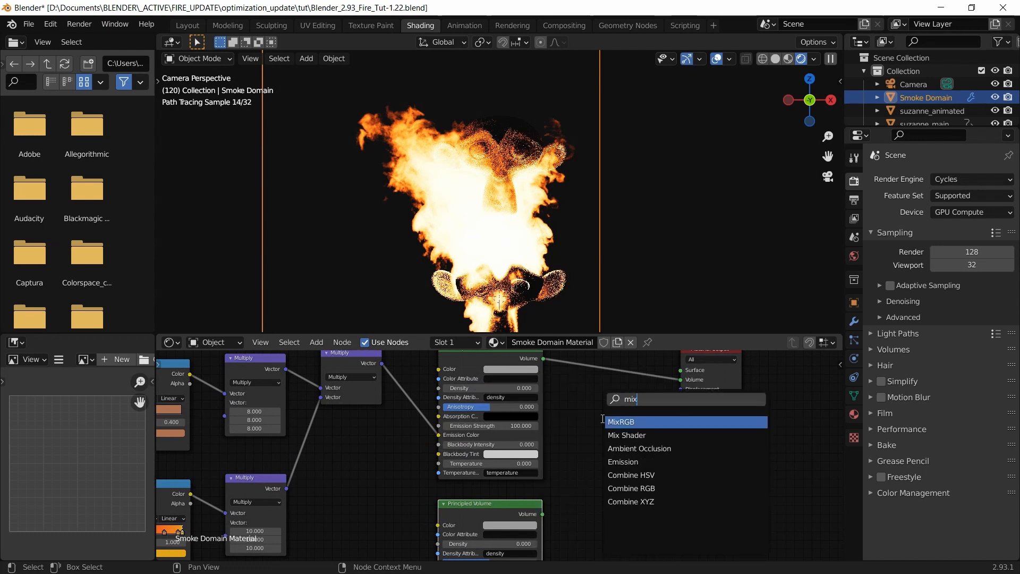
left_click(627, 435)
left_click(617, 390)
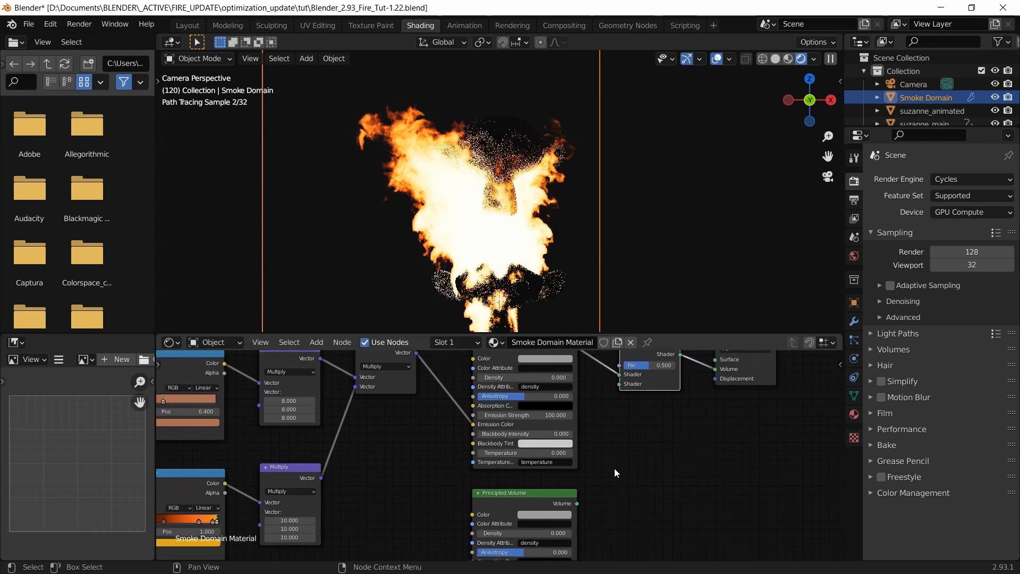
Connect the duplicated Principled Volume's Volume output to the second Shader input of the Mix Shader.
left_click_drag(578, 503, 618, 393)
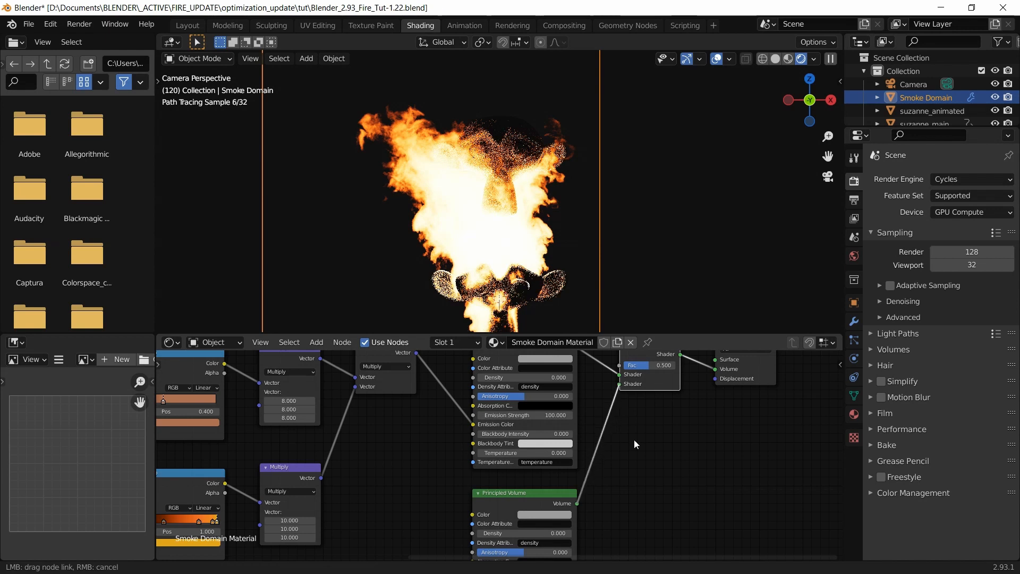
scroll(637, 452, "down", 2)
middle_click_drag(645, 456, 659, 427)
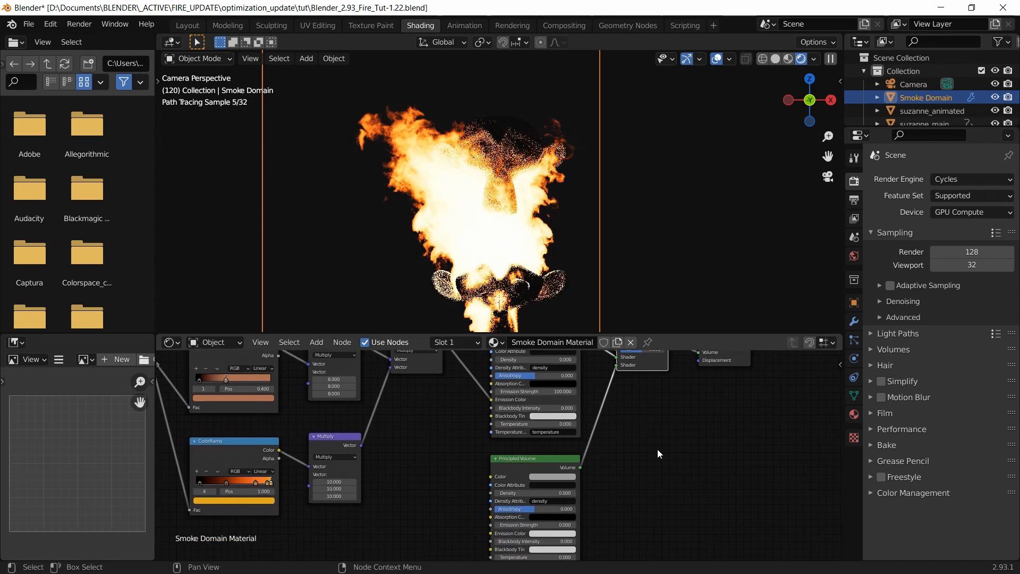
Set the duplicated Principled Volume node's Temperature to 1200.
scroll(658, 450, "up", 4)
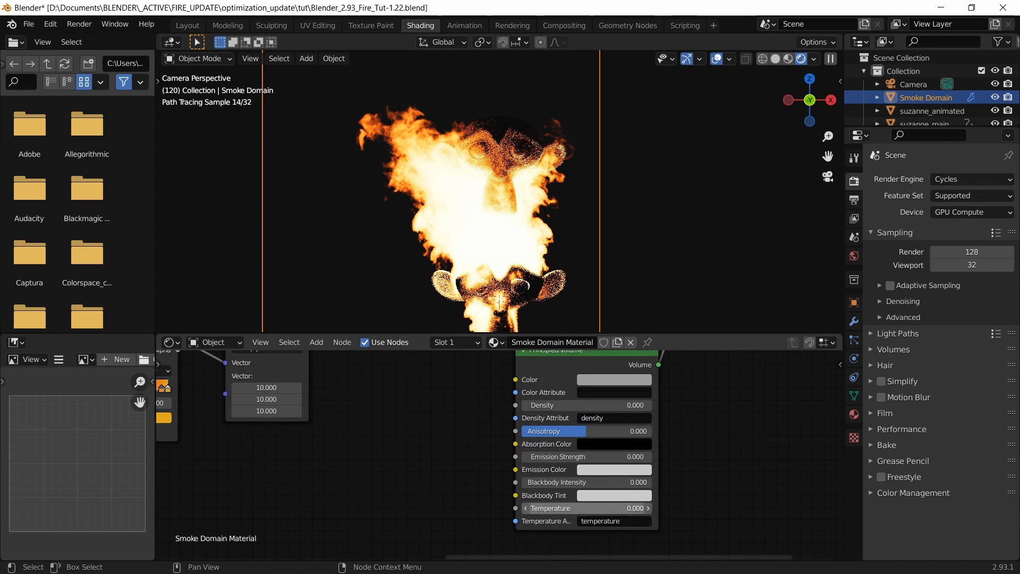
left_click(611, 508)
type("1200")
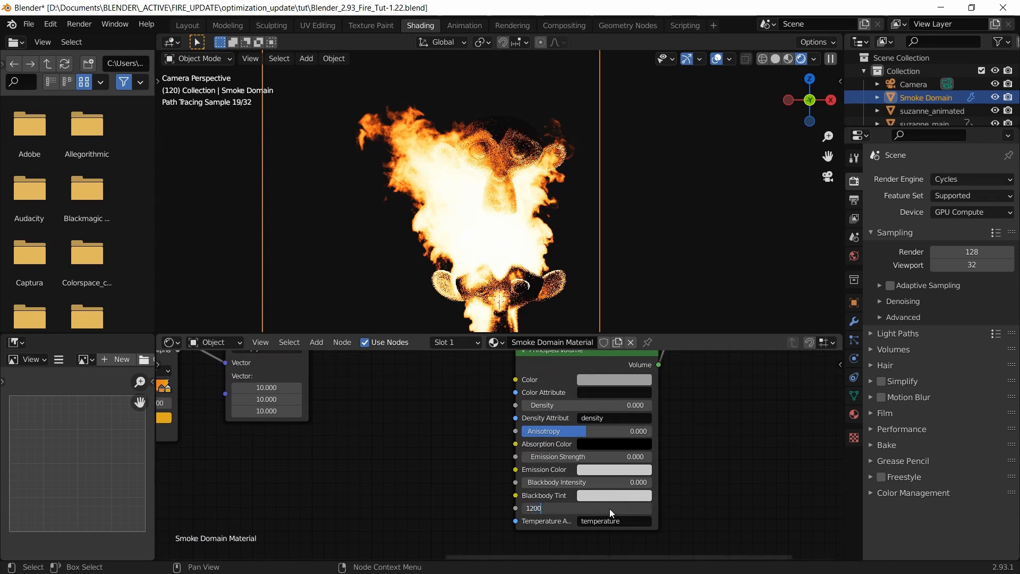
key("Return")
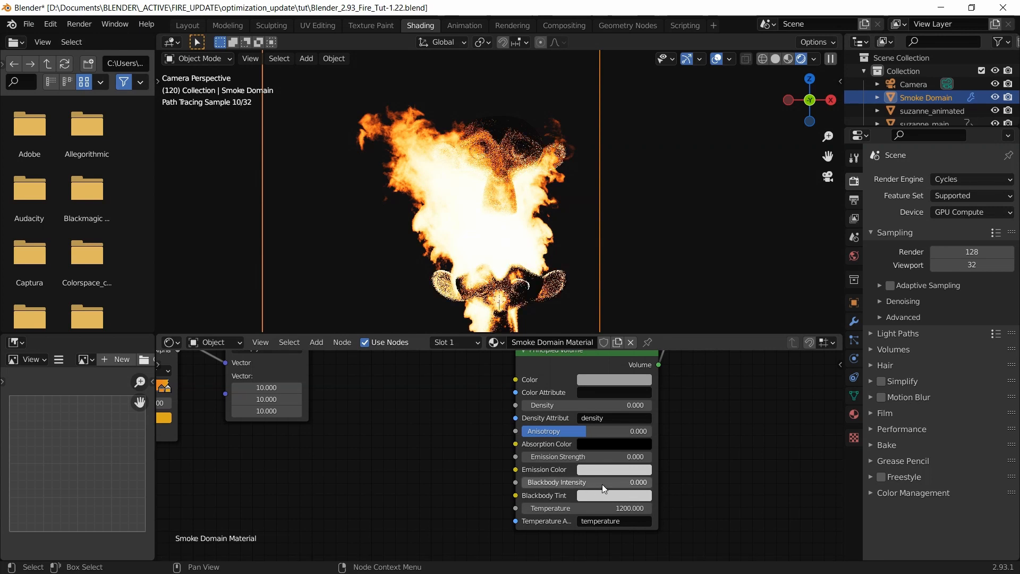
Set the duplicated Principled Volume's Blackbody Intensity to 0.25 and save the file.
left_click_drag(585, 482, 631, 482)
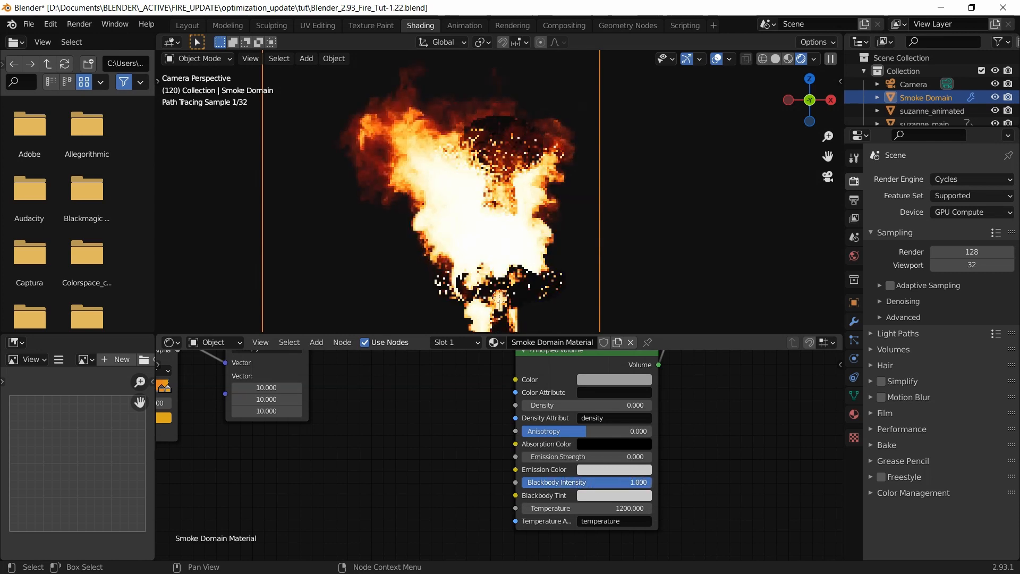
key("ctrl+z")
key("ctrl+z")
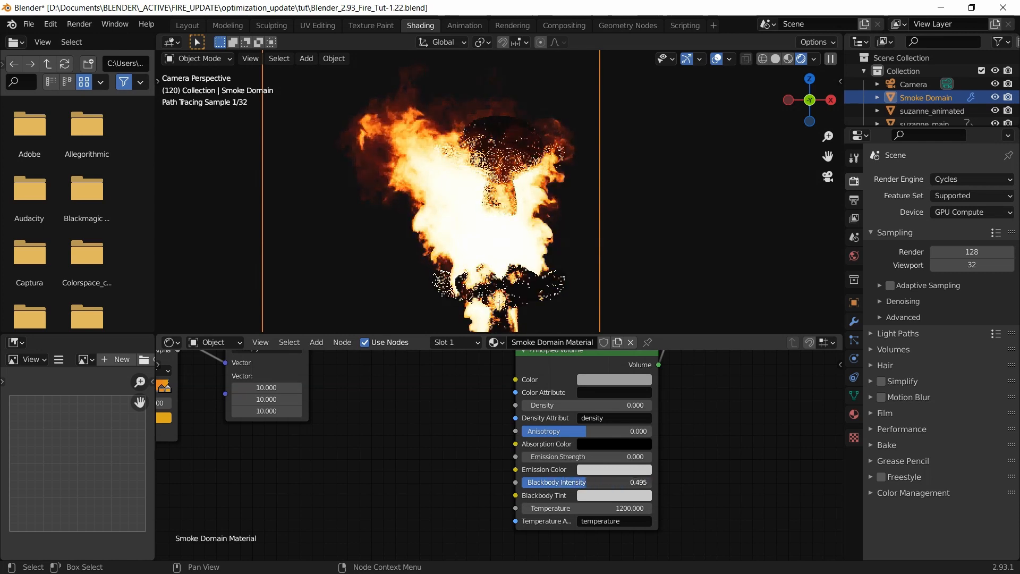
left_click(610, 482)
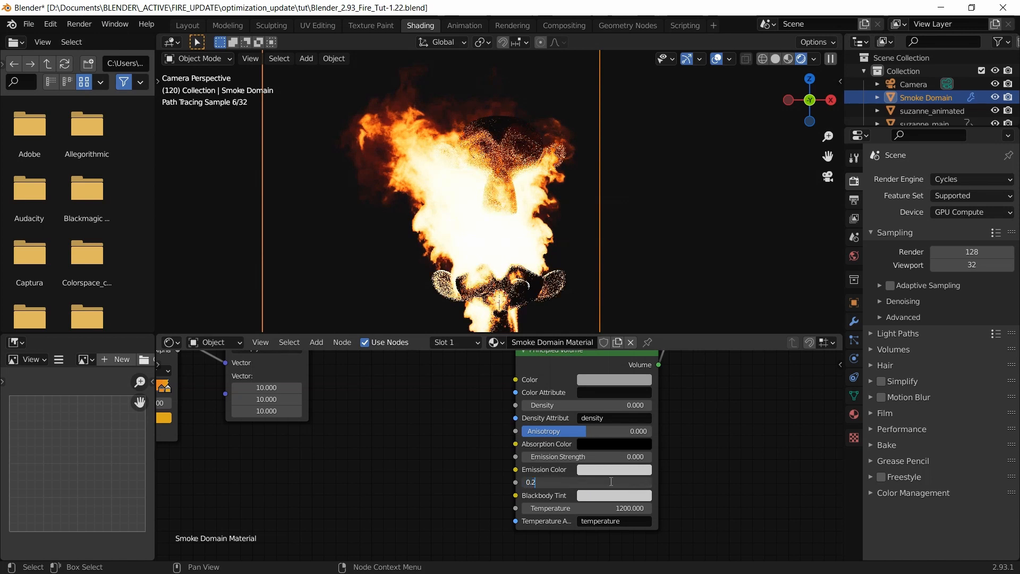
type("0.25")
key("Return")
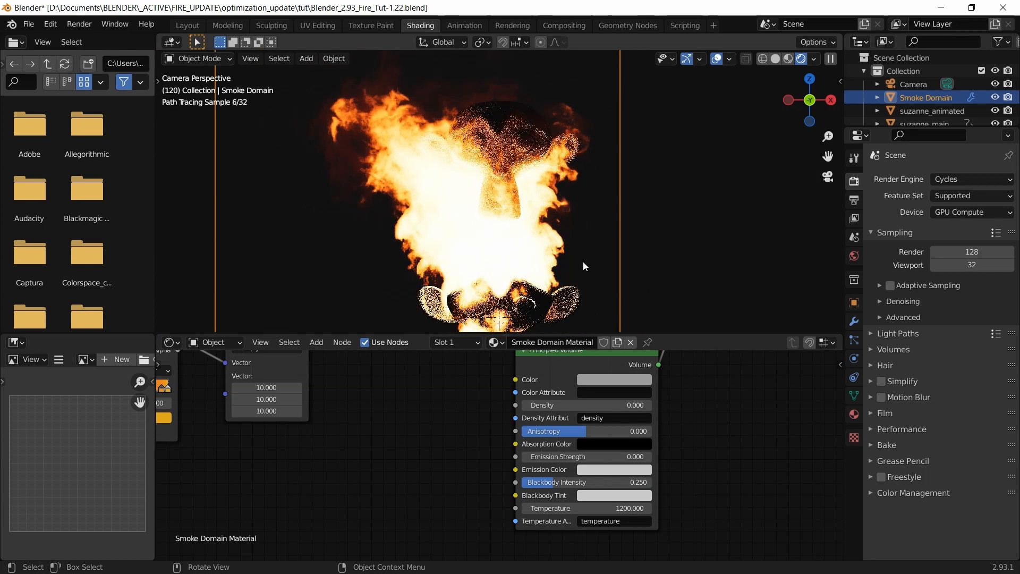
middle_click_drag(700, 448, 672, 497)
key("ctrl+s")
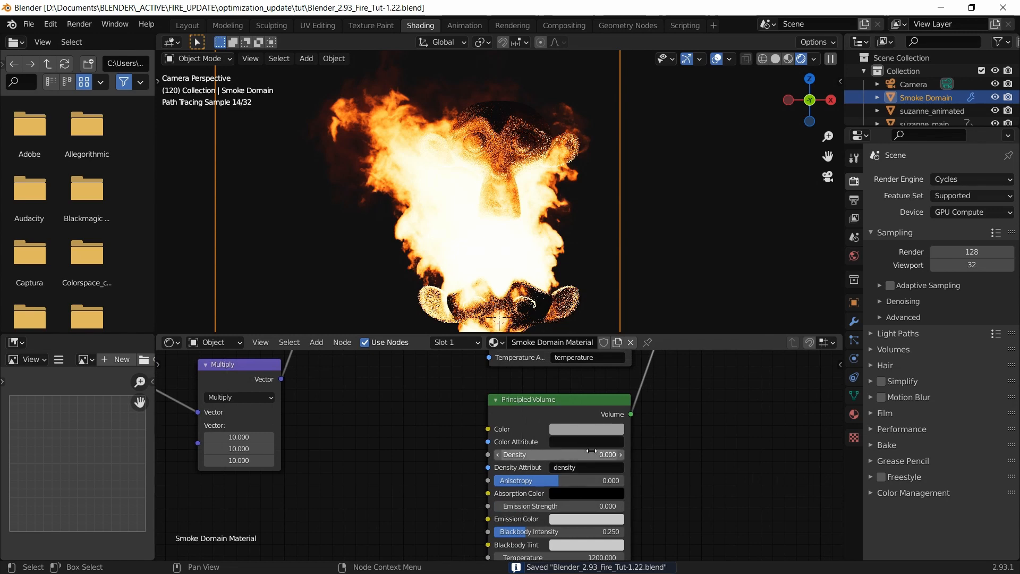
Raise the Multiply math node and the Mix Shader above the other nodes, and connect the Multiply's Value output to the Mix Shader's Fac.
scroll(662, 458, "down", 4)
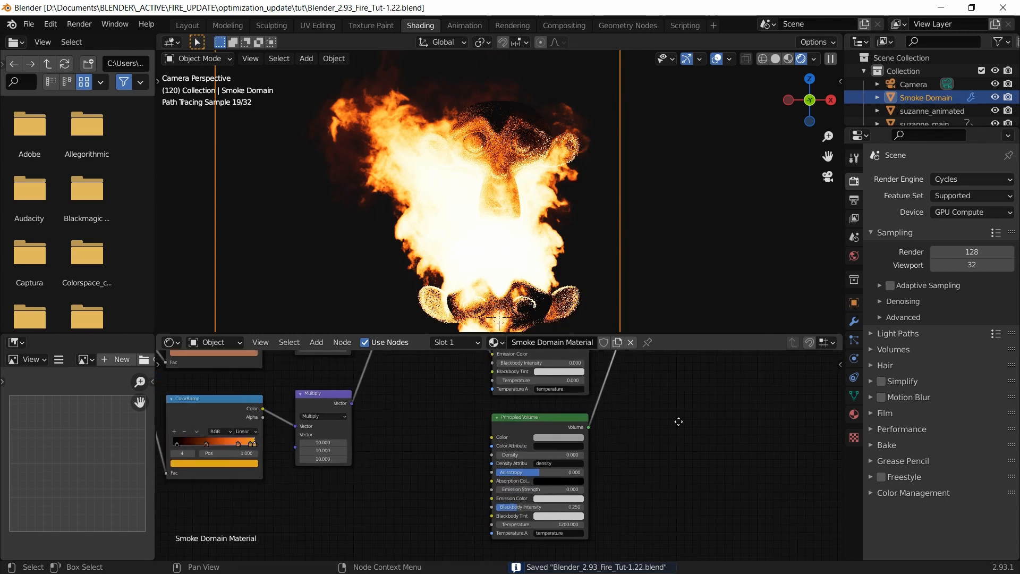
middle_click_drag(664, 450, 731, 479)
scroll(302, 398, "down", 1)
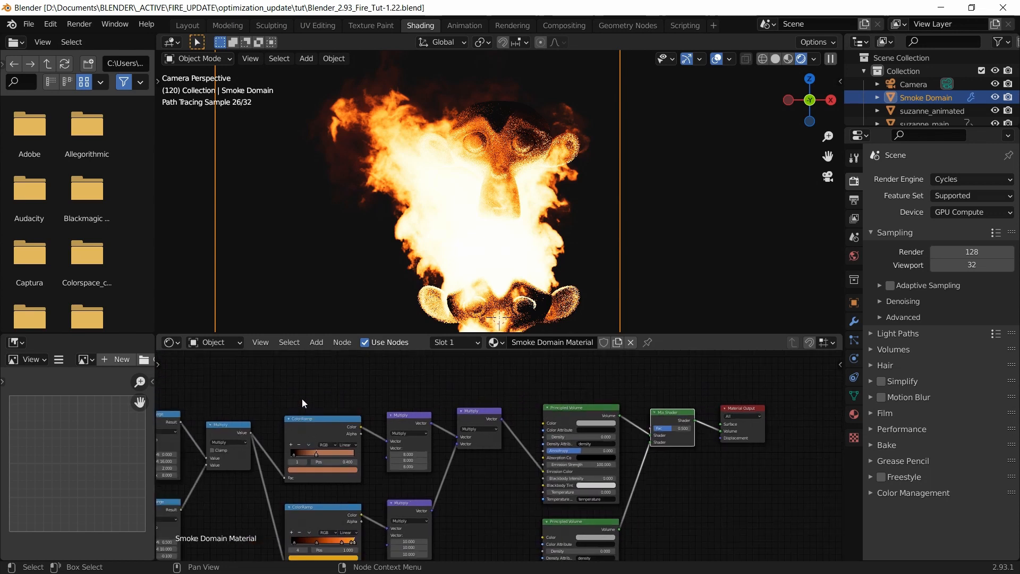
middle_click_drag(301, 389, 358, 411)
left_click(277, 445)
left_click_drag(277, 449, 280, 403)
left_click_drag(706, 437, 706, 402)
left_click_drag(309, 409, 702, 416)
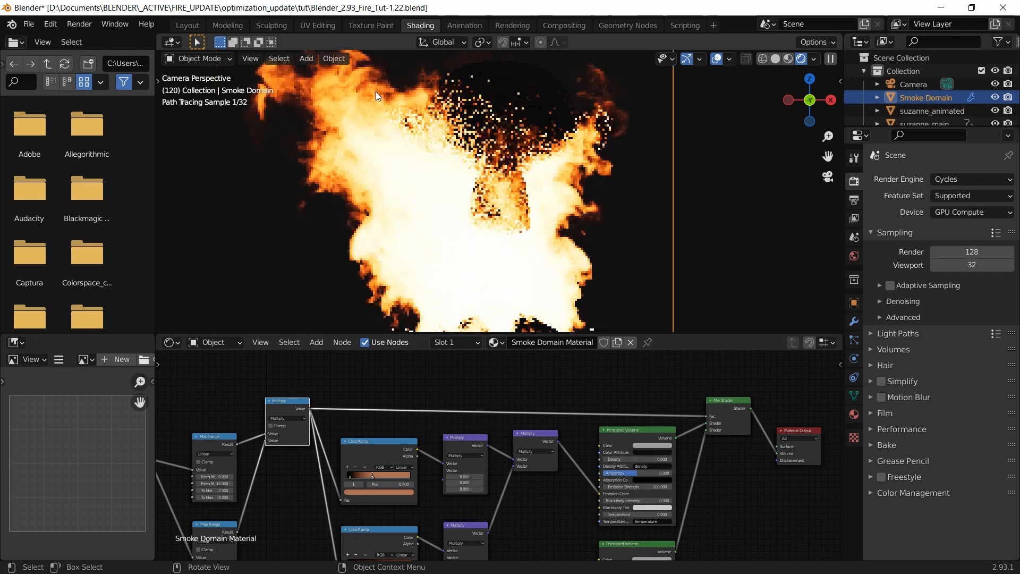
Test the duplicated Principled Volume's Blackbody Intensity at 1 and 100, and return it to 0.25.
middle_click_drag(375, 91, 355, 157)
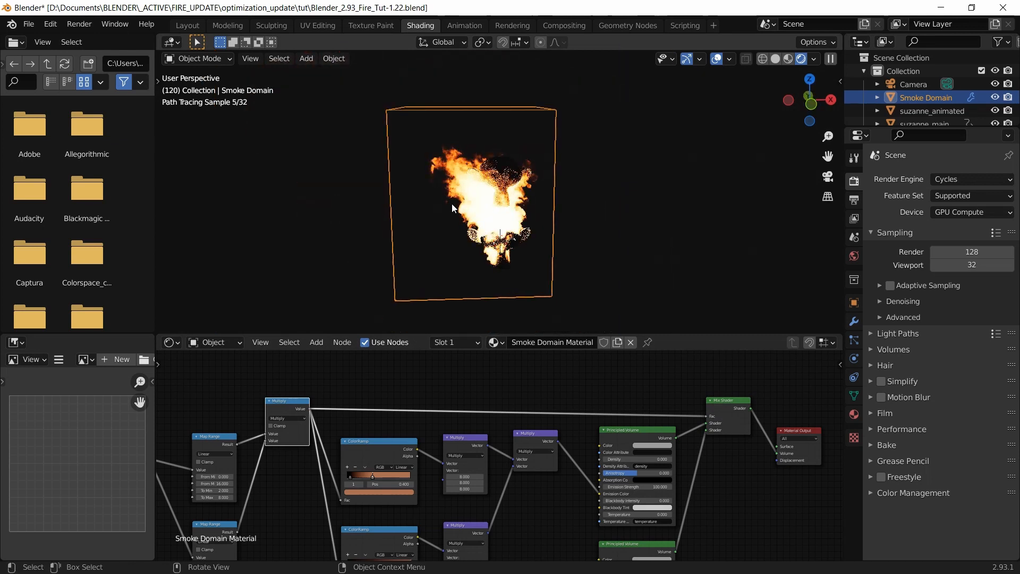
key("KP_0")
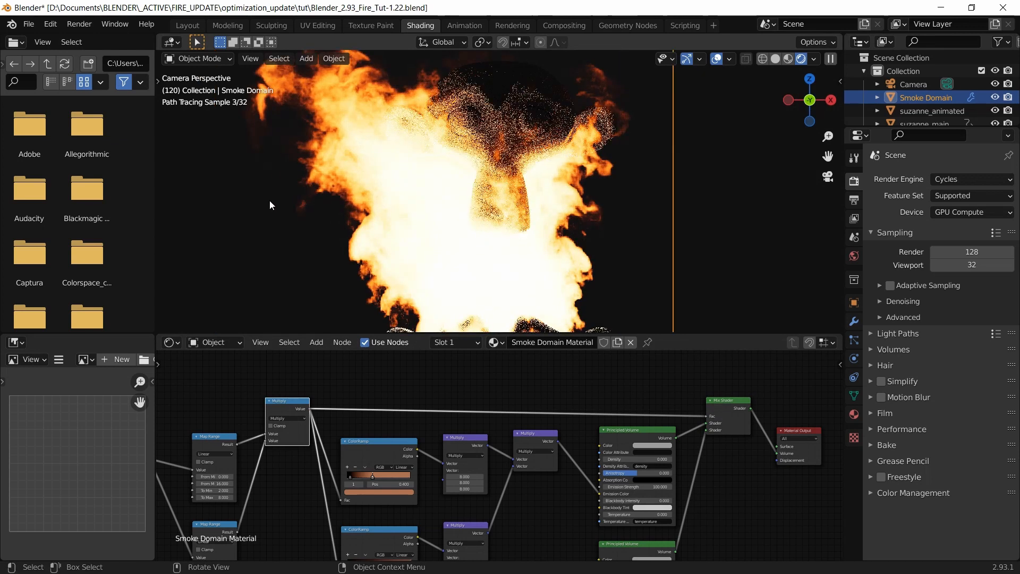
scroll(700, 528, "up", 1)
middle_click_drag(700, 527, 716, 430)
scroll(716, 430, "up", 2)
left_click_drag(685, 457, 731, 457)
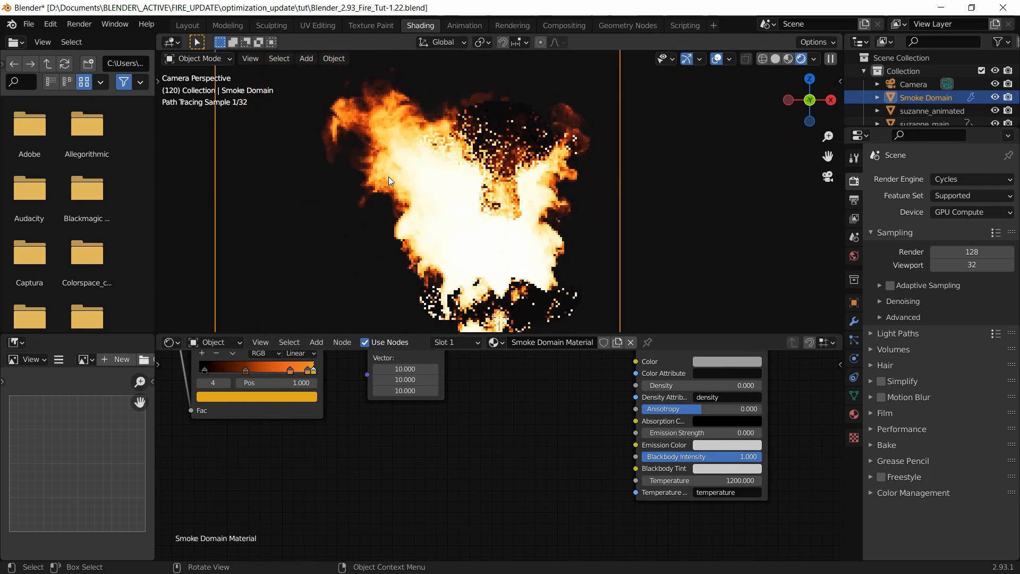
double_click(713, 458)
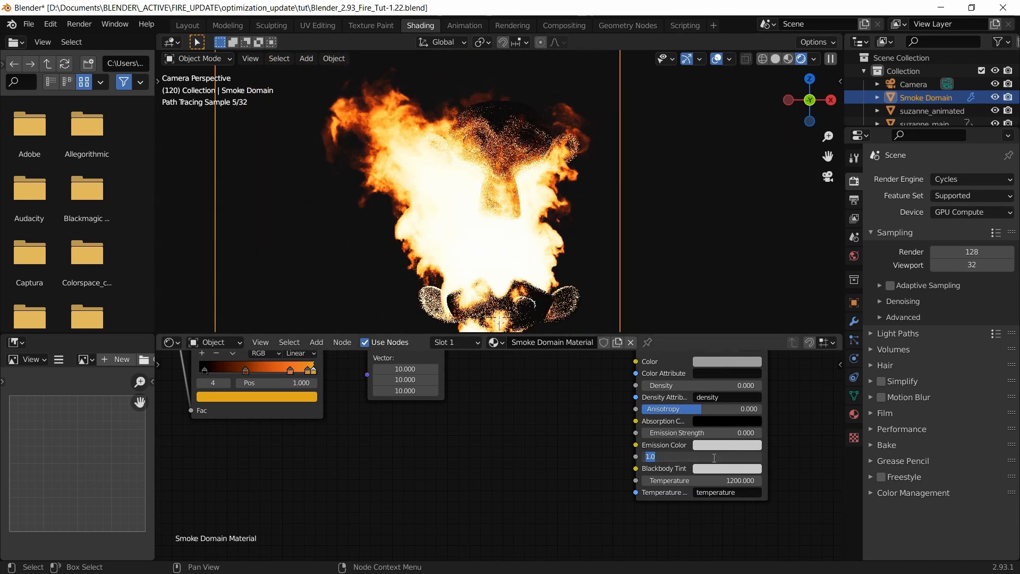
type("1200")
key("Return")
double_click(714, 458)
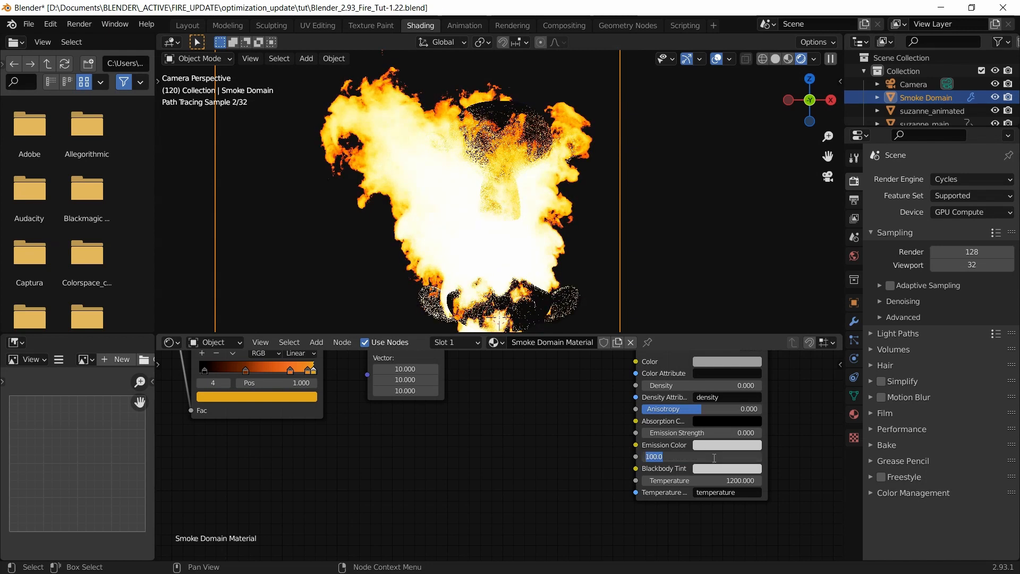
type("0.25")
key("Return")
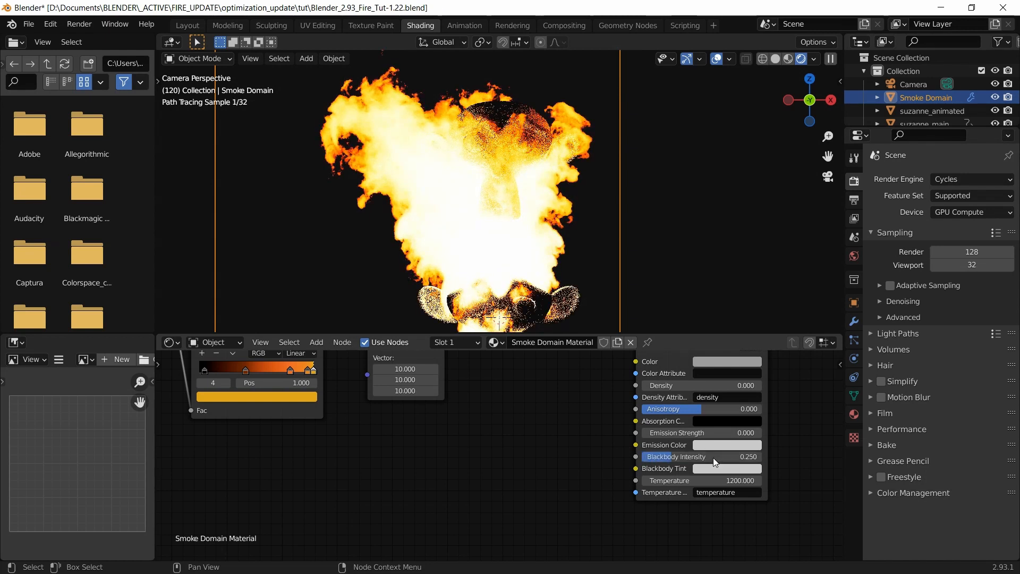
Insert a Math node on the link into the Mix Shader's Fac and place it above the original Principled Volume.
scroll(711, 472, "down", 1)
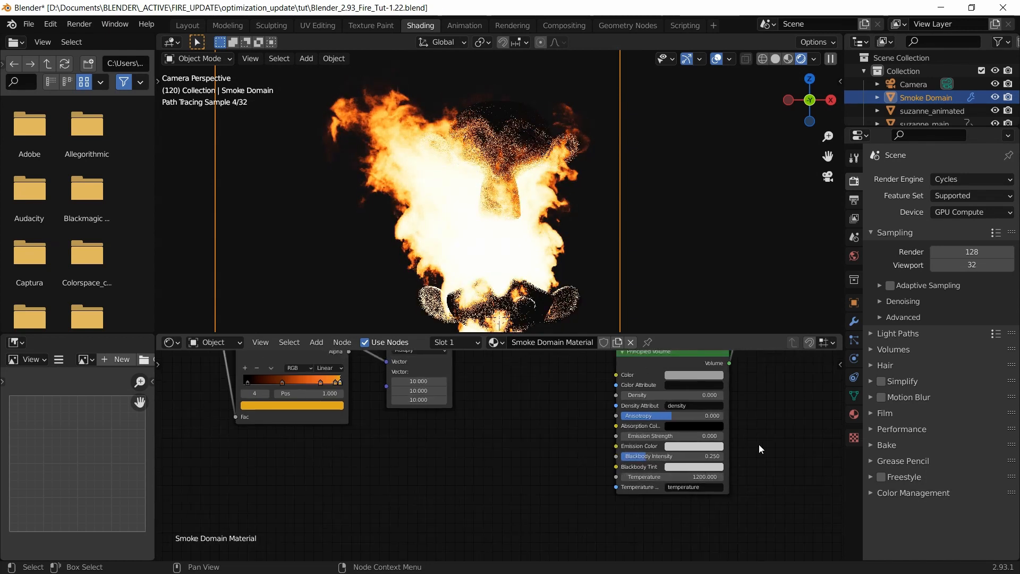
middle_click_drag(765, 380, 710, 519)
middle_click_drag(727, 417, 713, 501)
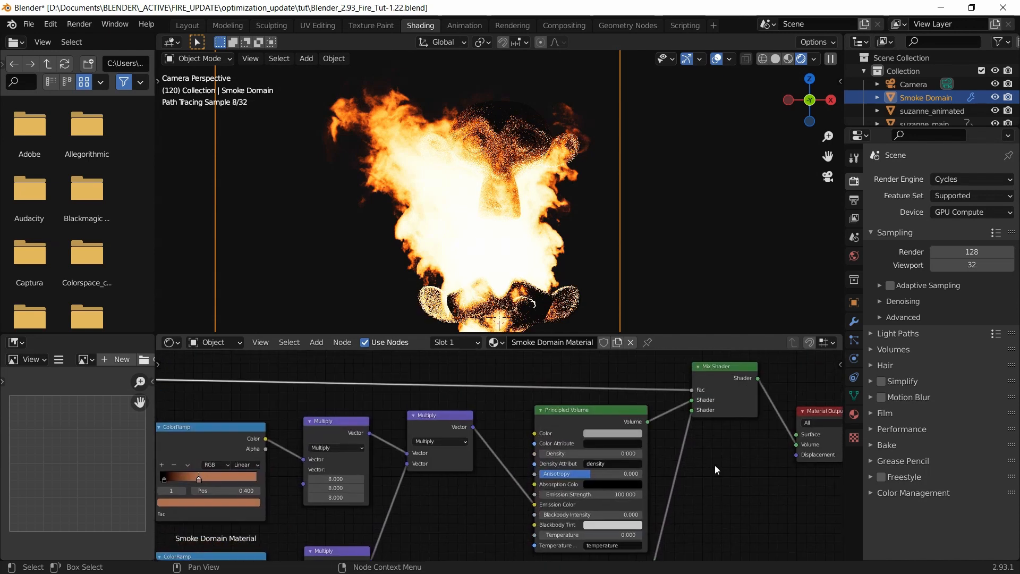
middle_click_drag(715, 457, 713, 482)
key("shift+a")
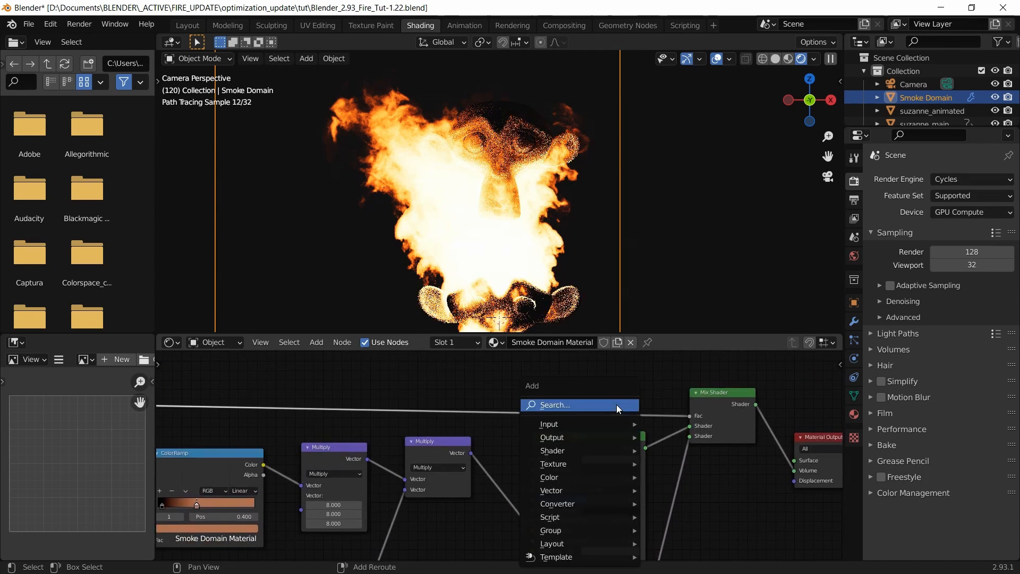
left_click(589, 404)
type("math")
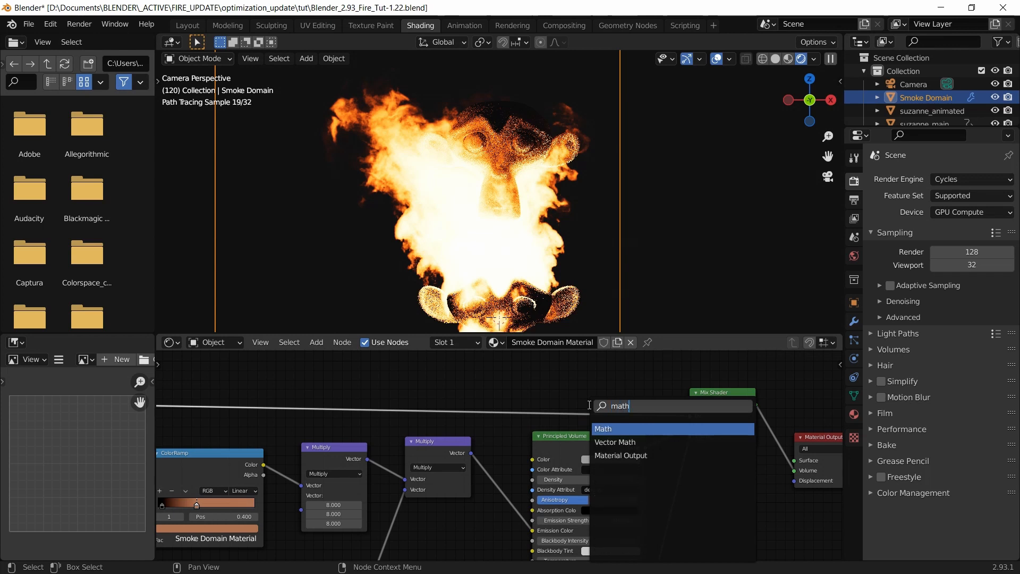
key("Return")
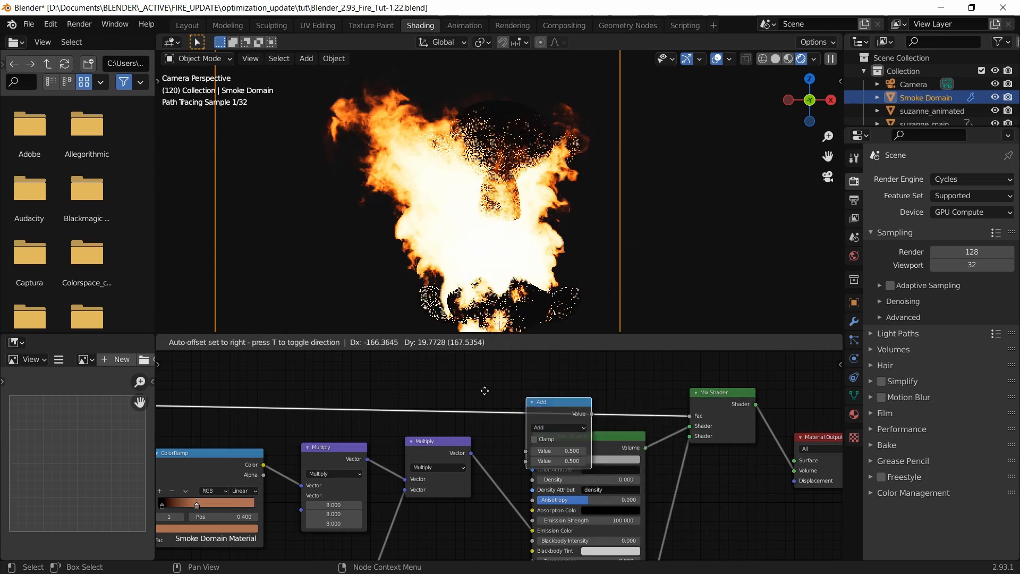
left_click(483, 390)
left_click_drag(519, 391, 613, 361)
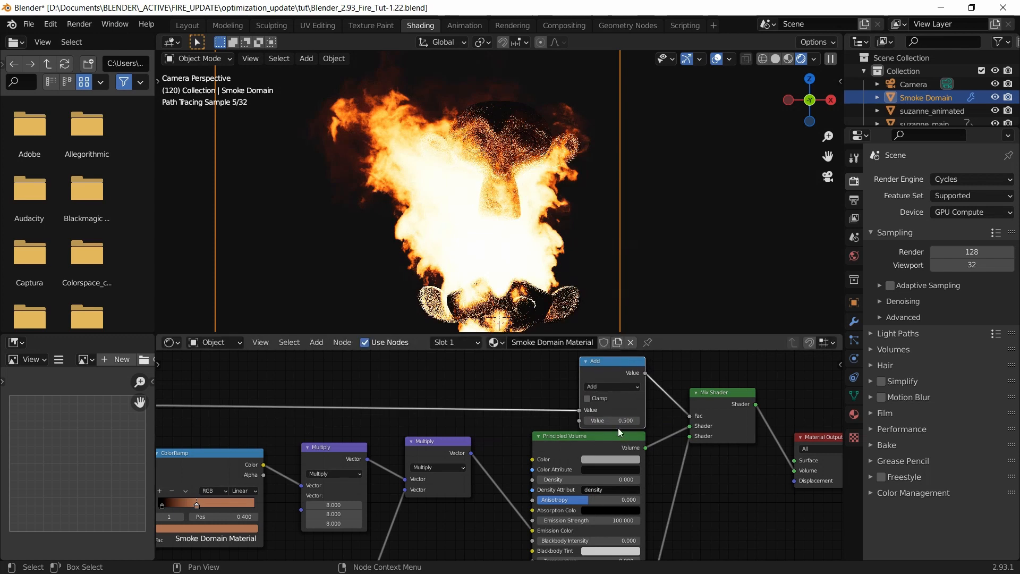
Set the second value of the new Add math node to 0.05.
left_click(618, 424)
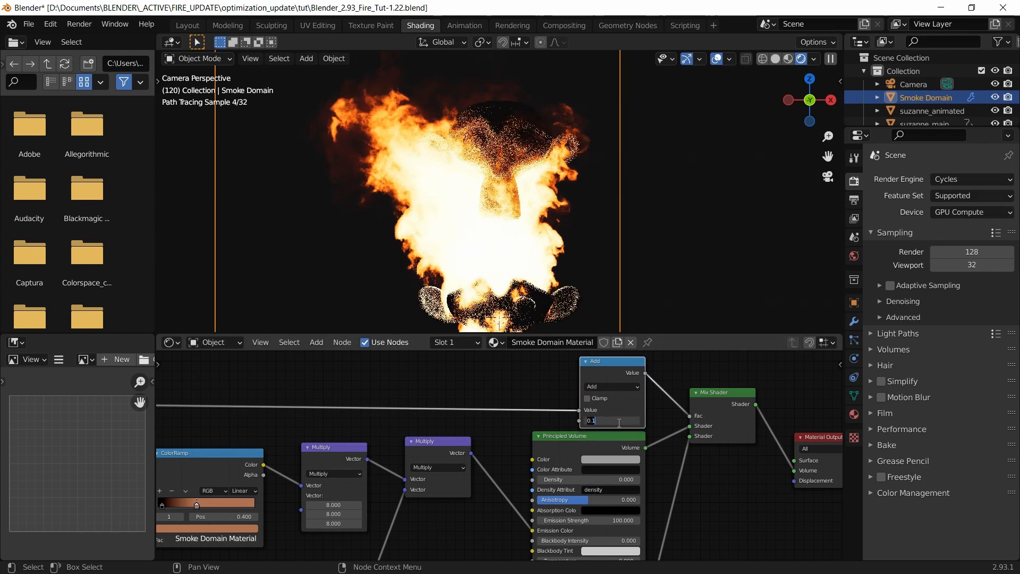
key("BackSpace")
key("BackSpace")
type(".05")
key("Return")
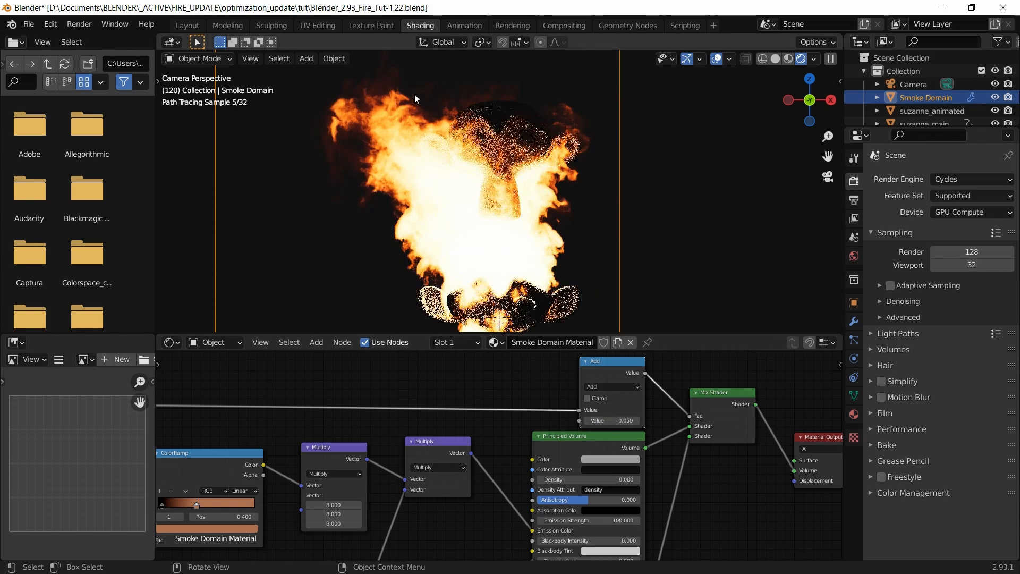
Switch the new math node's operation to Multiply and adjust its second value to 8.350.
left_click(611, 388)
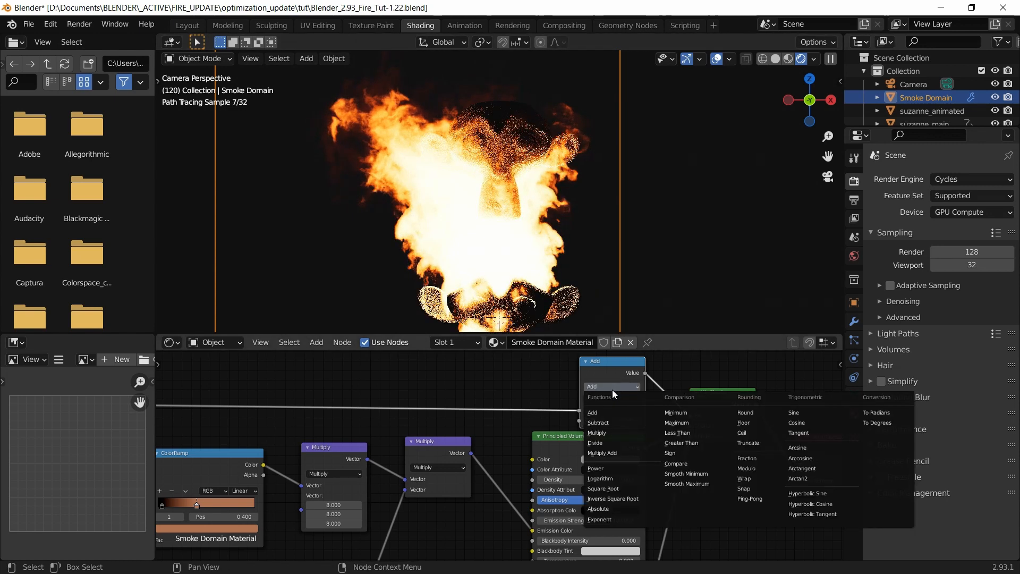
left_click(611, 433)
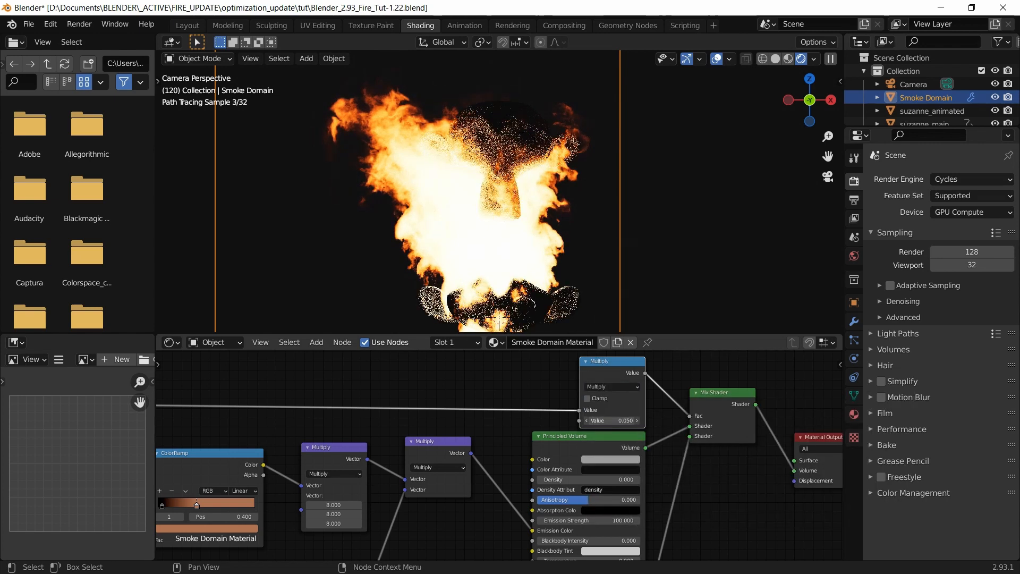
left_click_drag(615, 420, 637, 420)
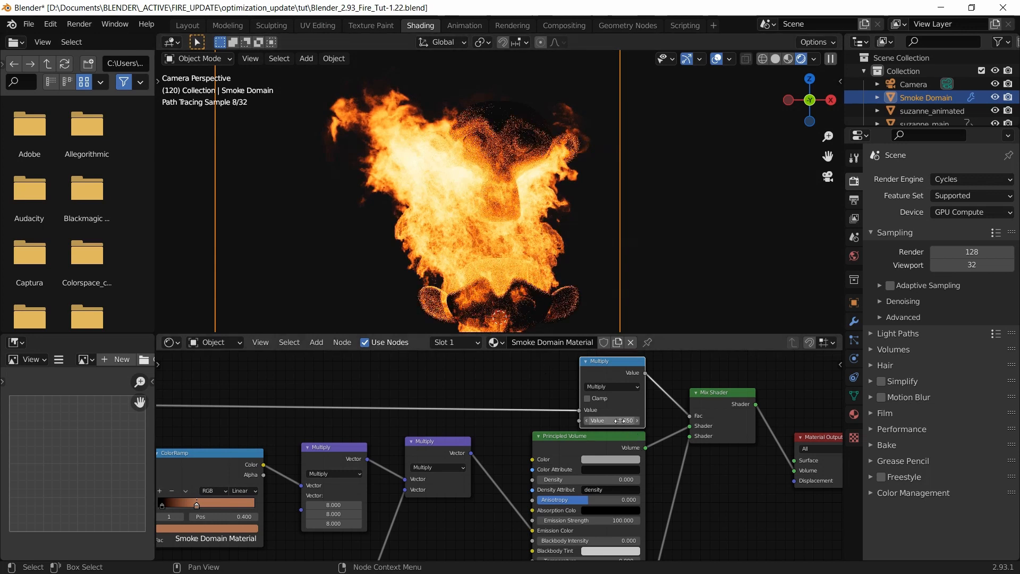
mouse_move(612, 421)
left_mouse_down()
mouse_move(597, 421)
mouse_move(611, 420)
left_mouse_up()
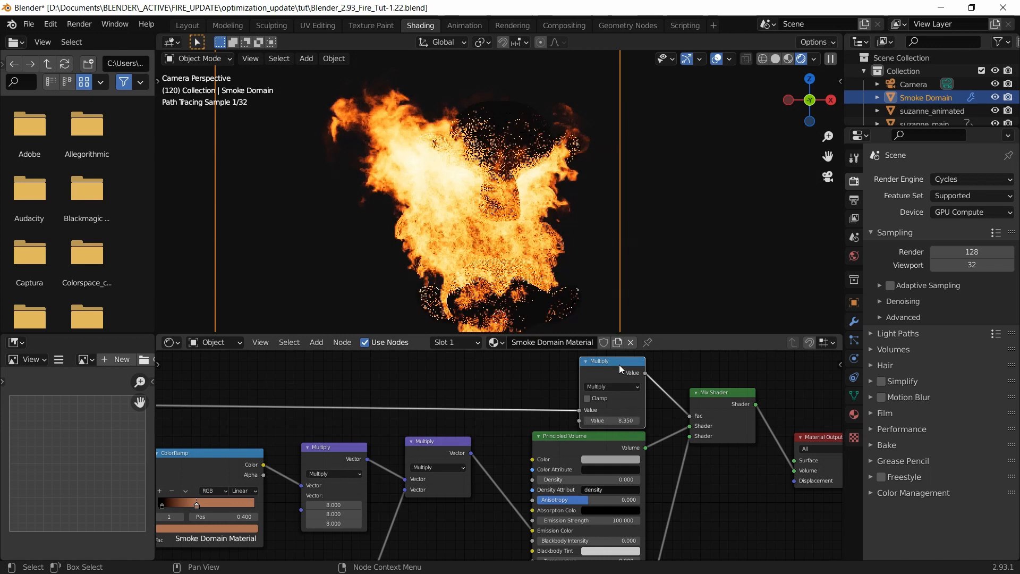
Mute the Multiply node feeding the Mix Shader's Fac and nudge it slightly upward.
key("m")
scroll(658, 428, "down", 2)
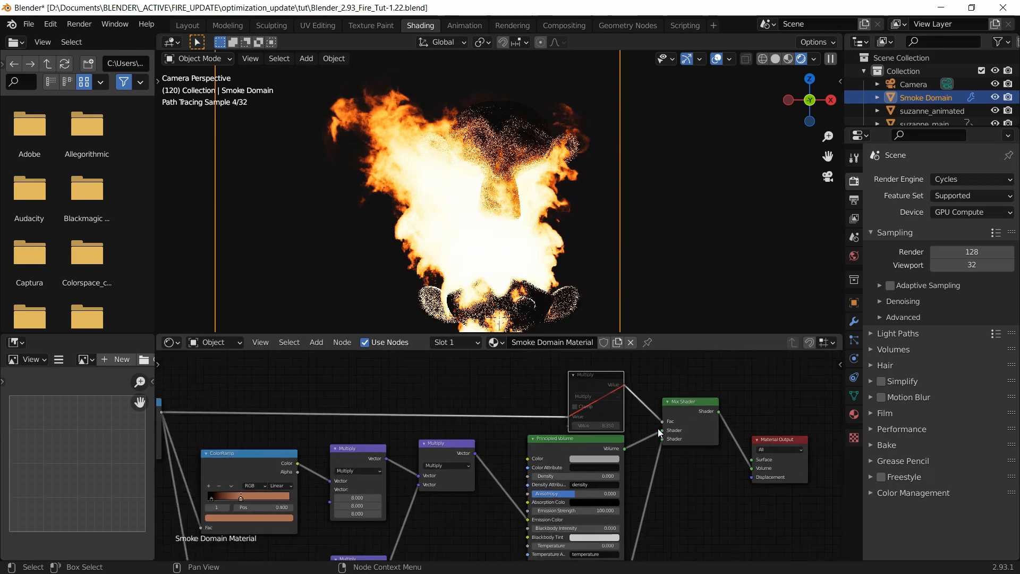
left_click_drag(594, 385, 595, 378)
scroll(644, 449, "down", 2)
middle_click_drag(645, 453, 644, 440)
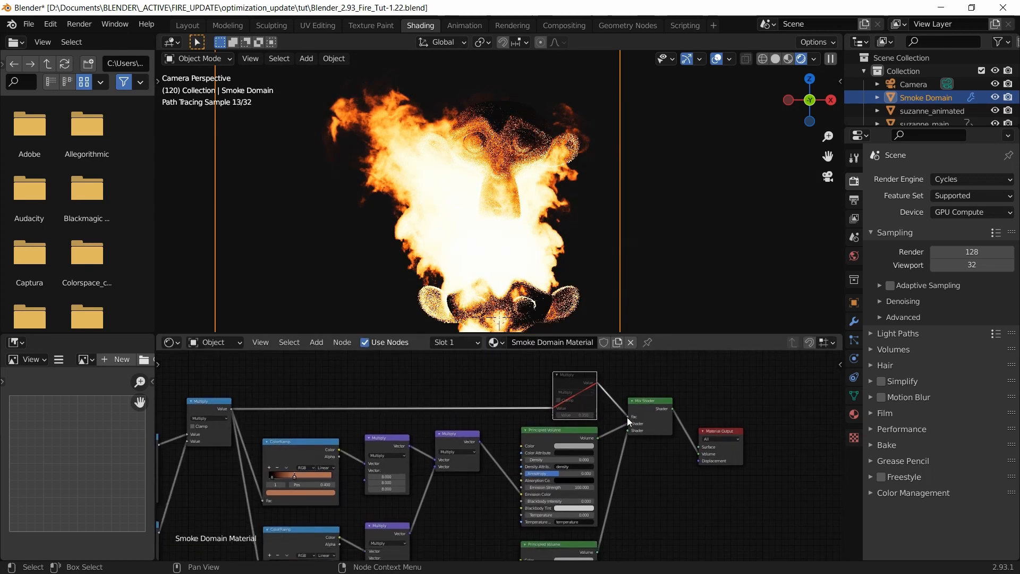
Try disconnecting the muted Multiply node from the Mix Shader's Fac, and undo the disconnection.
left_click_drag(627, 416, 621, 416)
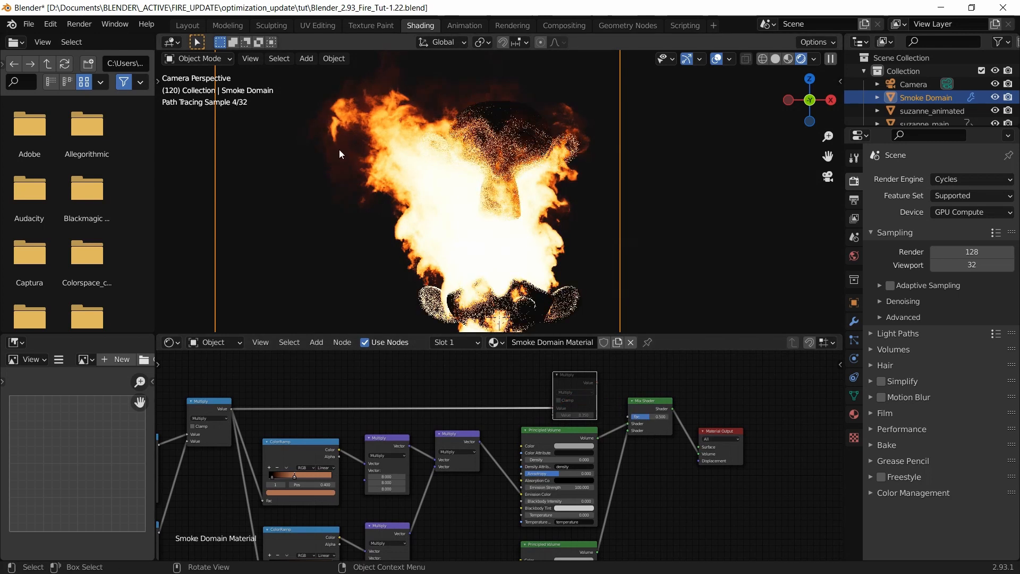
key("ctrl+z")
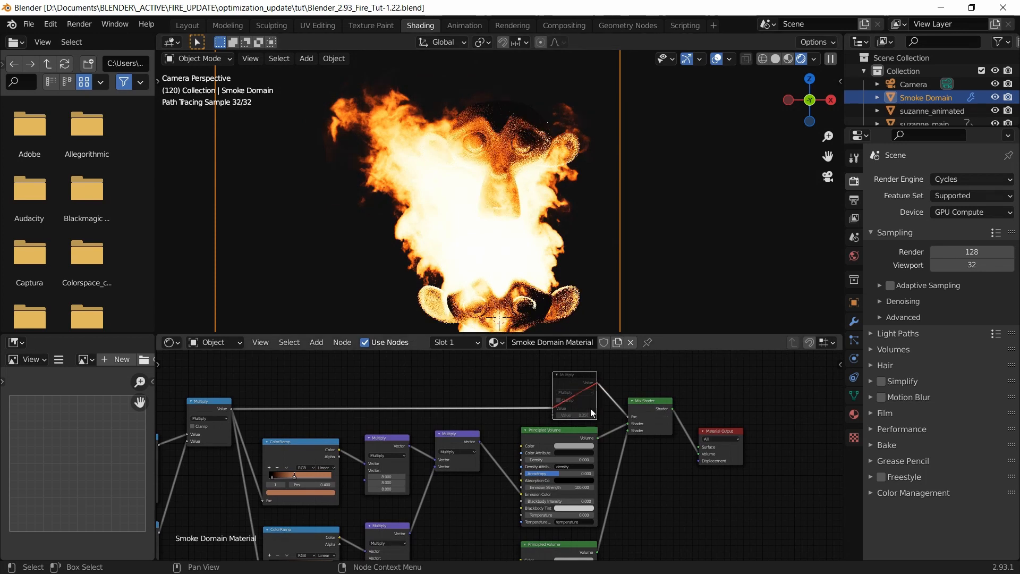
scroll(591, 408, "down", 3)
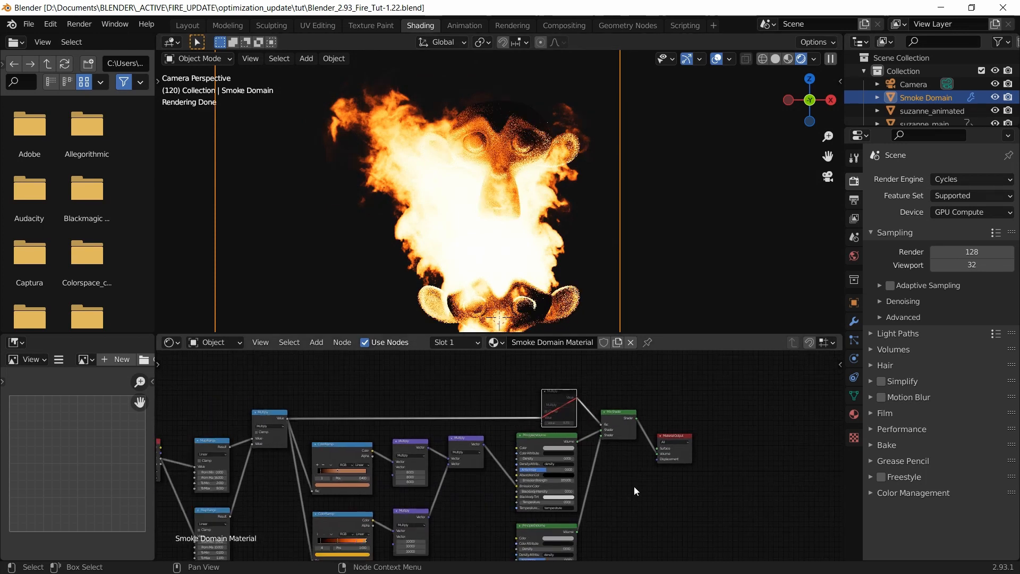
middle_click_drag(634, 486, 631, 429)
scroll(630, 466, "down", 1)
scroll(607, 464, "down", 2)
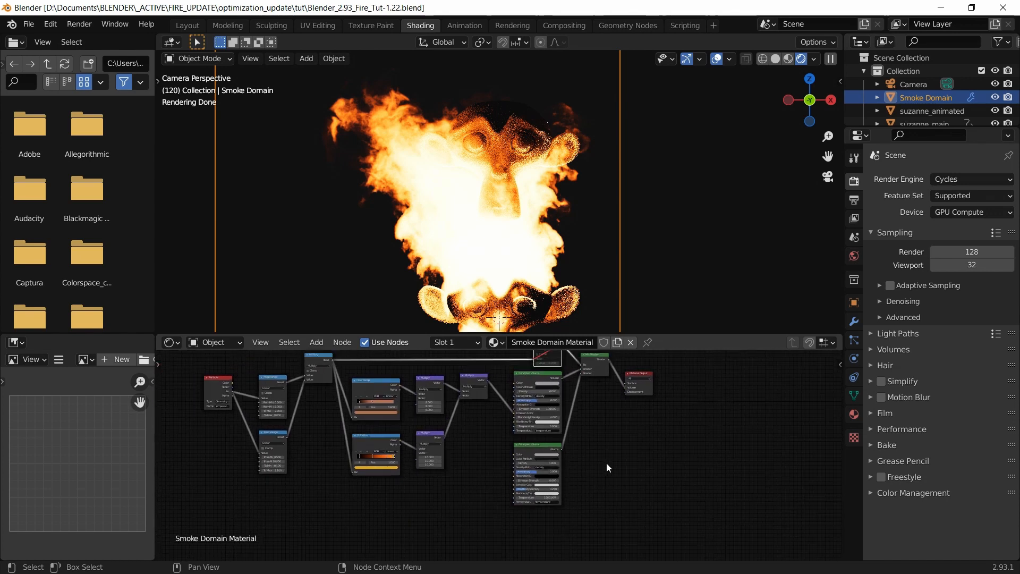
Save the Blender file with the current Smoke Domain Material setup.
middle_click_drag(607, 464, 635, 448)
scroll(624, 470, "down", 2)
scroll(624, 471, "up", 1)
key("ctrl+s")
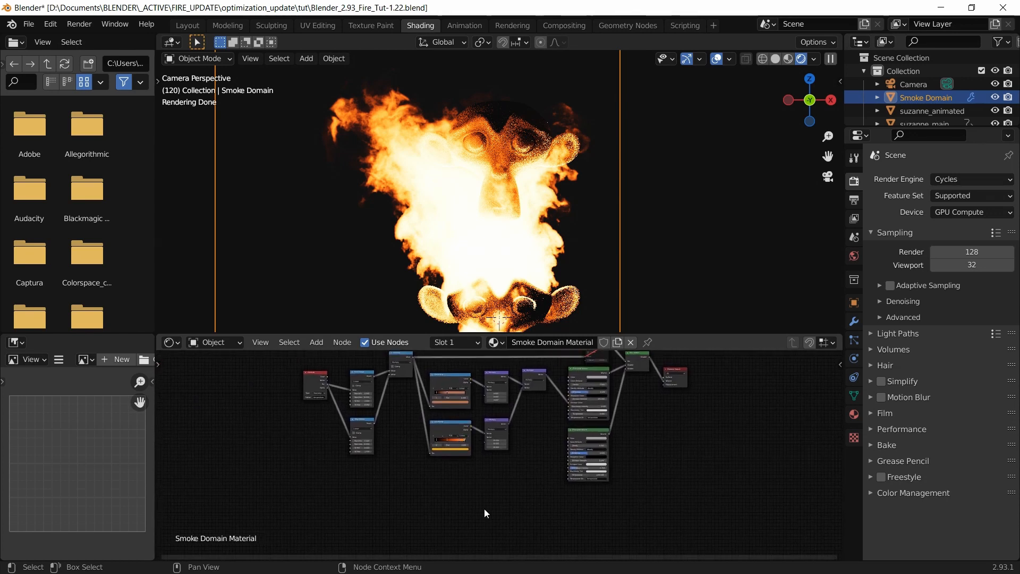
Add an Attribute node in the empty area below the existing material nodes.
scroll(487, 507, "up", 1)
scroll(488, 504, "up", 1)
middle_click_drag(505, 474, 543, 408)
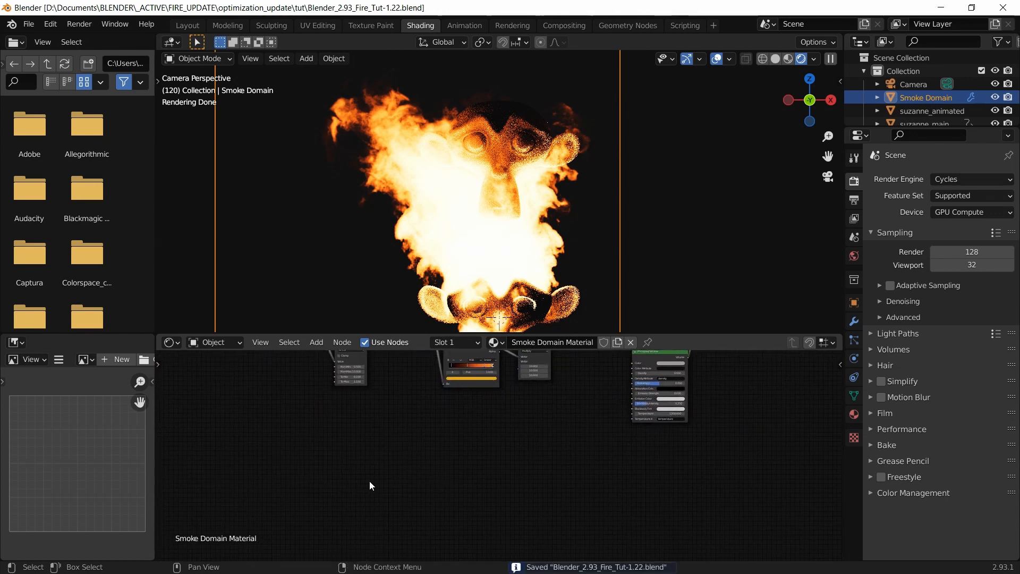
left_click(369, 480)
key("shift+a")
type("attr")
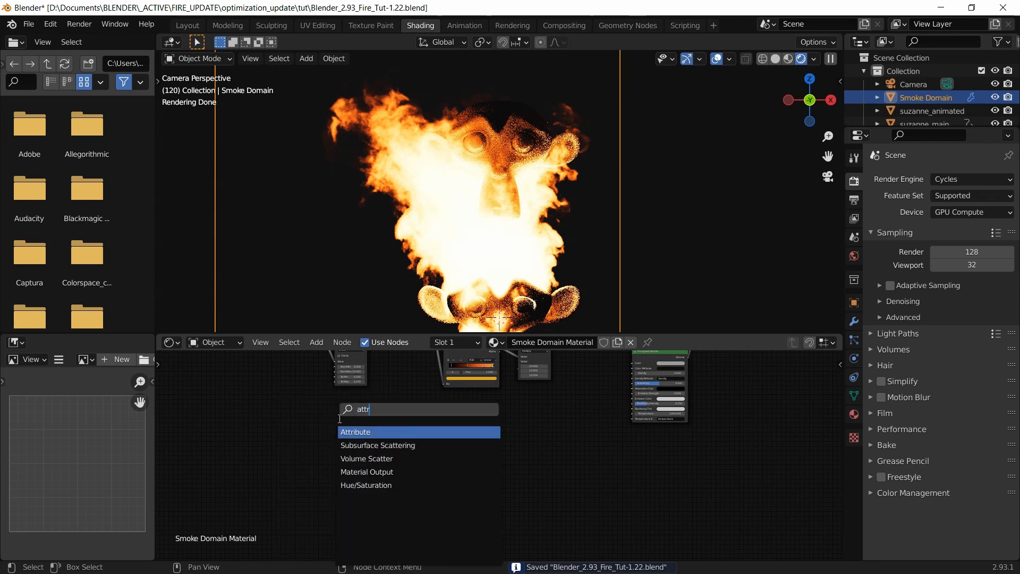
key("Return")
left_click(459, 504)
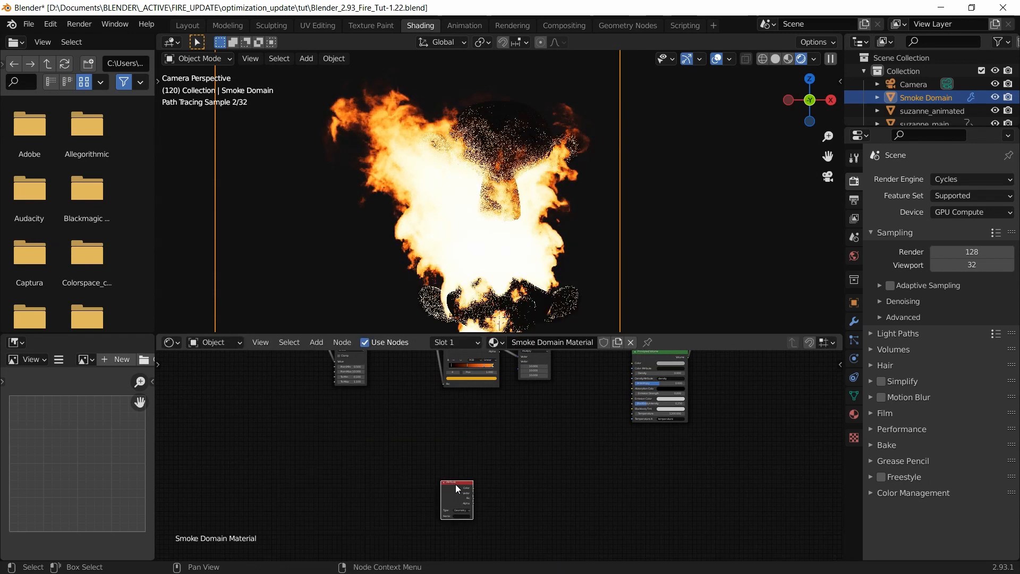
left_click_drag(456, 487, 362, 469)
Set the new Attribute node's name to density.
scroll(367, 483, "up", 1)
scroll(367, 485, "up", 3)
middle_click_drag(229, 548, 288, 517)
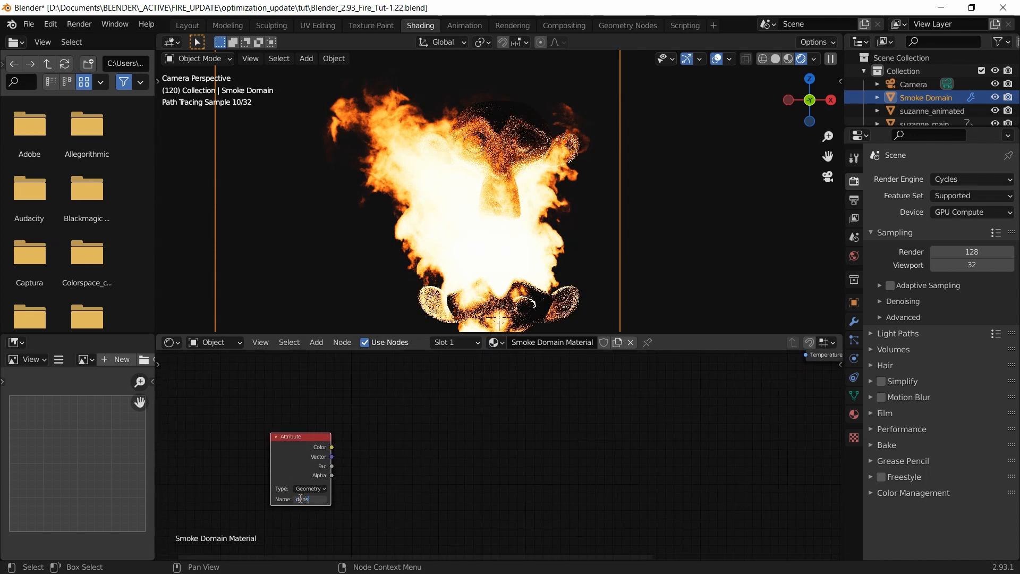
key("Return")
scroll(310, 494, "up", 2)
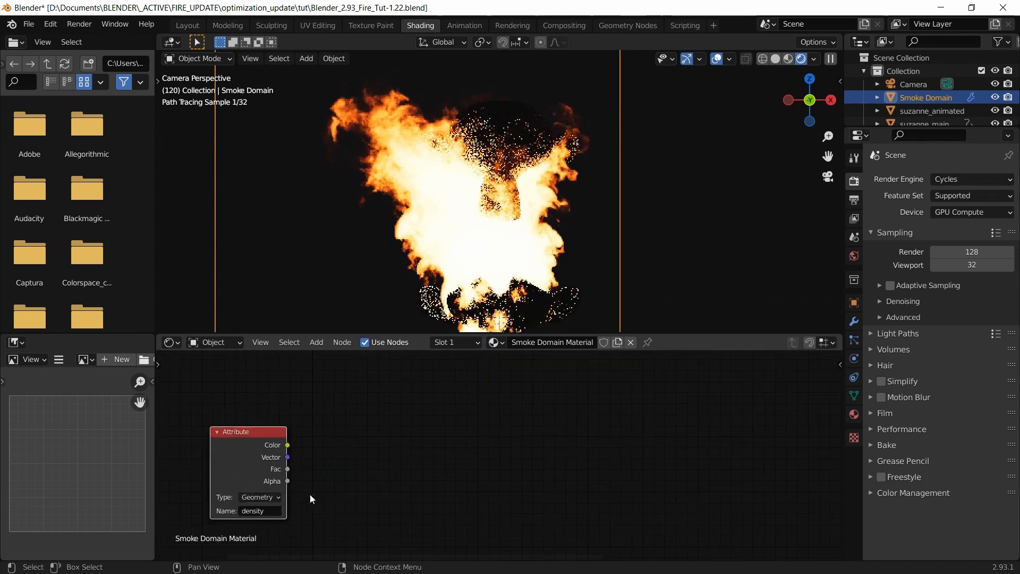
Duplicate the density Attribute node directly below the original and set the copy's name to temperature.
middle_click_drag(310, 494, 356, 484)
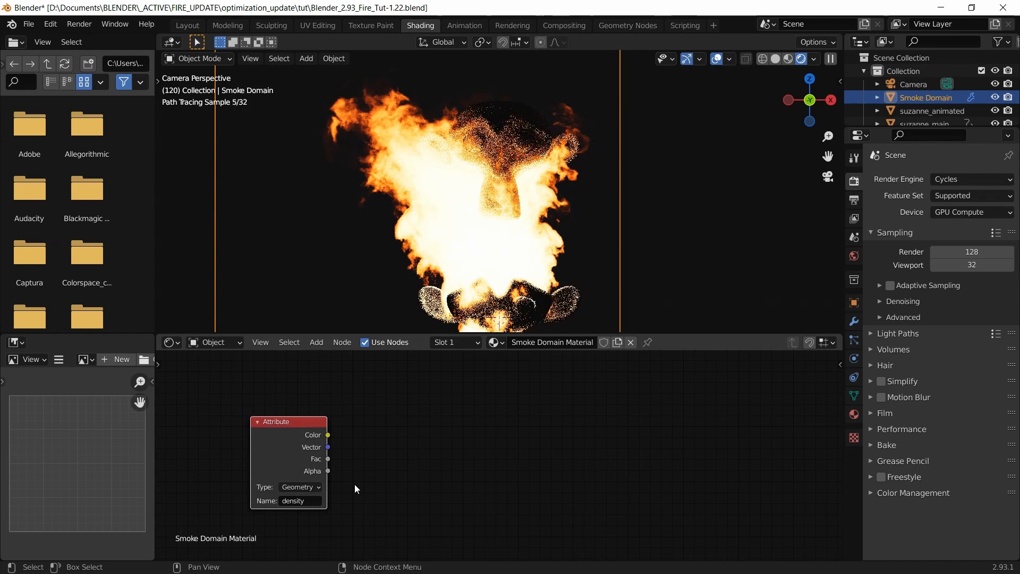
scroll(365, 476, "down", 1)
middle_click_drag(310, 432, 312, 414)
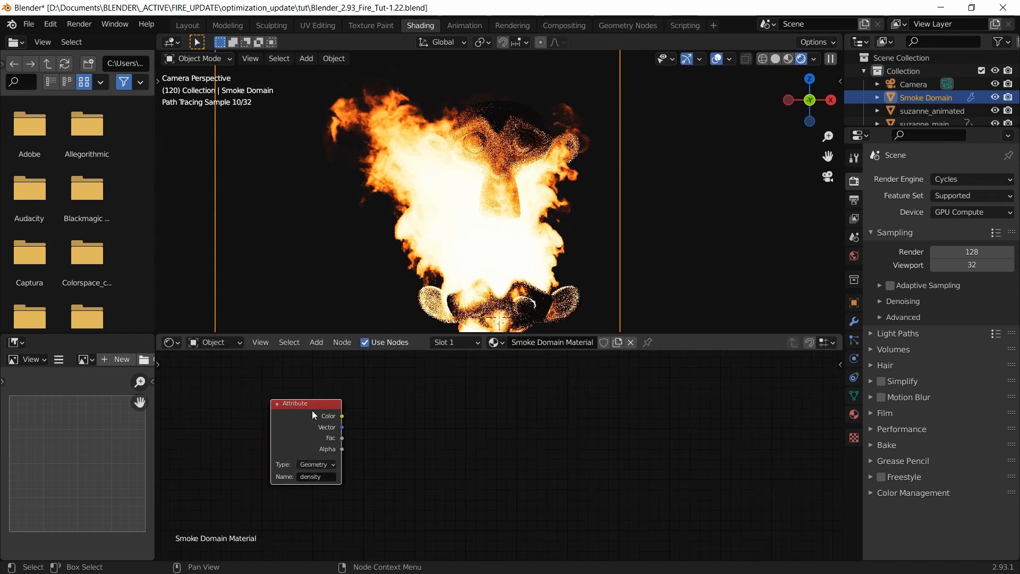
key("shift+d")
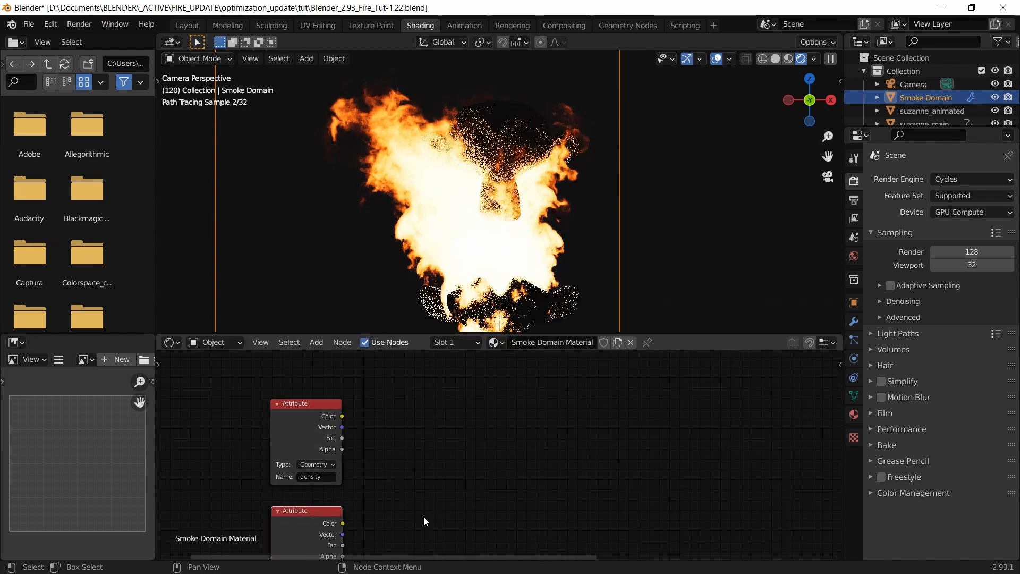
left_click(334, 490)
left_click(319, 503)
type("temperature")
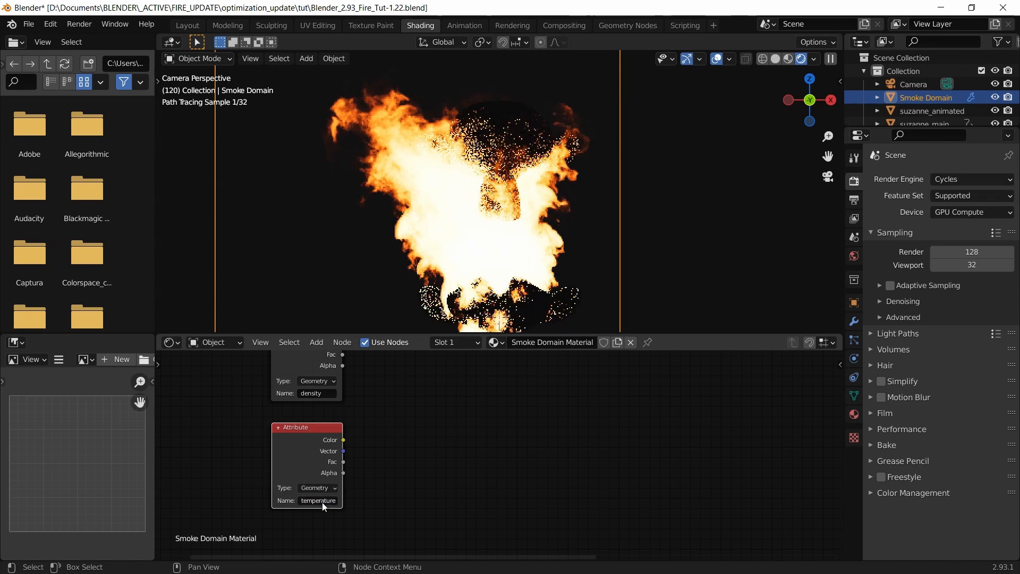
Move the density and temperature Attribute nodes together closer beneath the existing material nodes.
scroll(291, 495, "down", 5)
scroll(311, 471, "up", 4)
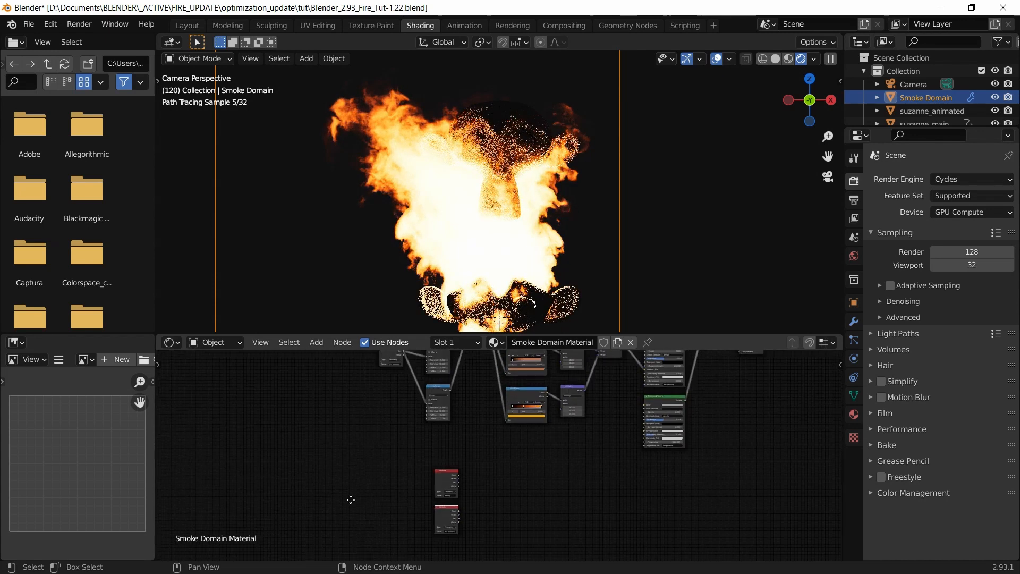
scroll(330, 396, "down", 7)
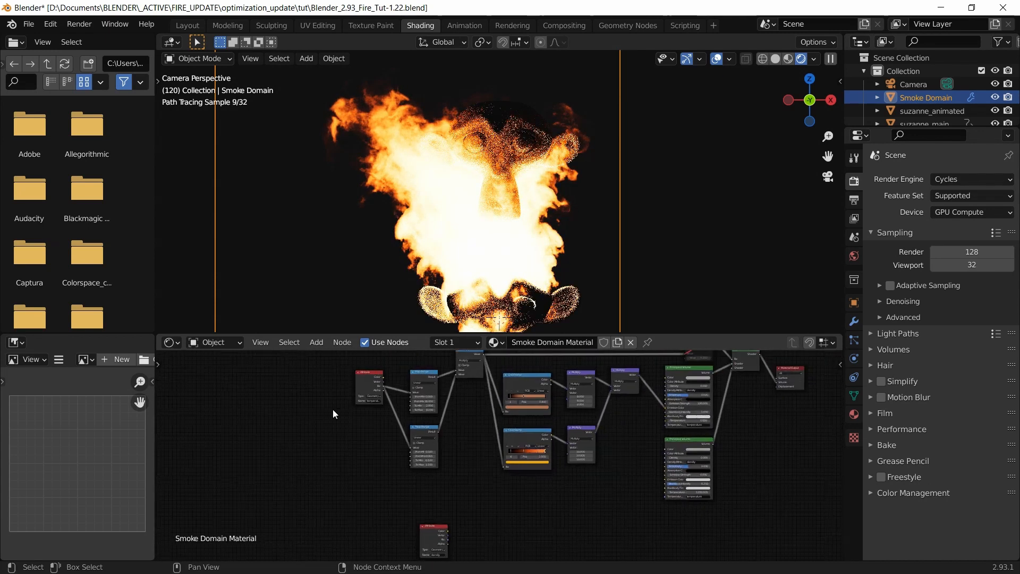
middle_click_drag(444, 551, 477, 440)
scroll(457, 489, "up", 3)
scroll(492, 461, "down", 3)
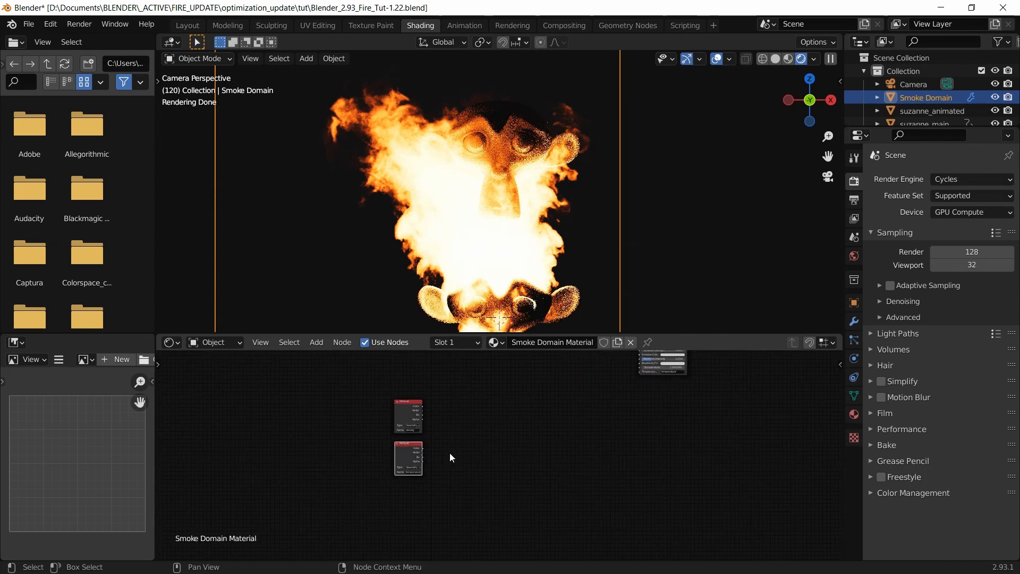
middle_click_drag(544, 462, 552, 490)
scroll(556, 464, "down", 1)
scroll(552, 491, "down", 1)
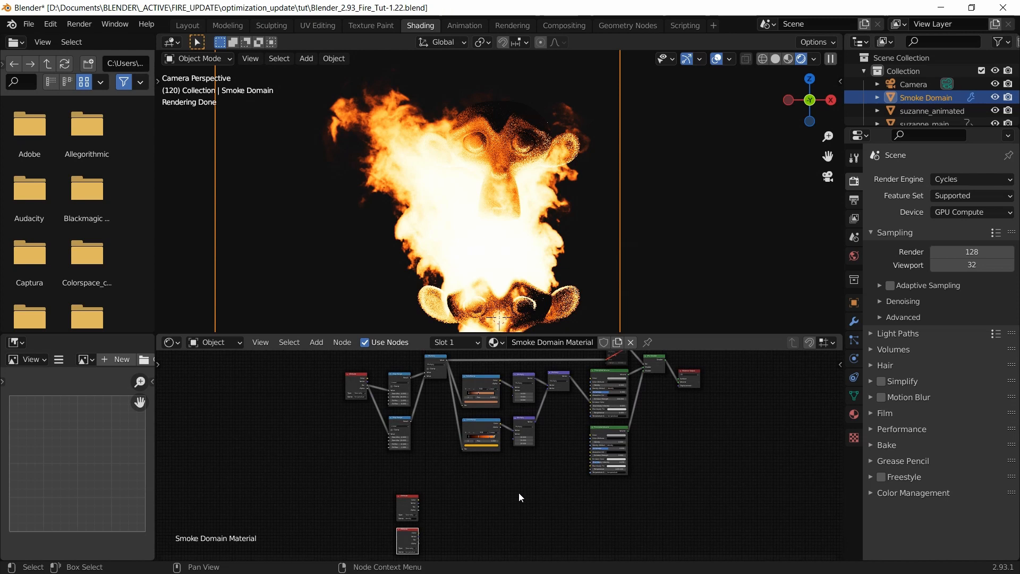
middle_click_drag(491, 495, 492, 481)
left_click_drag(469, 531, 447, 460)
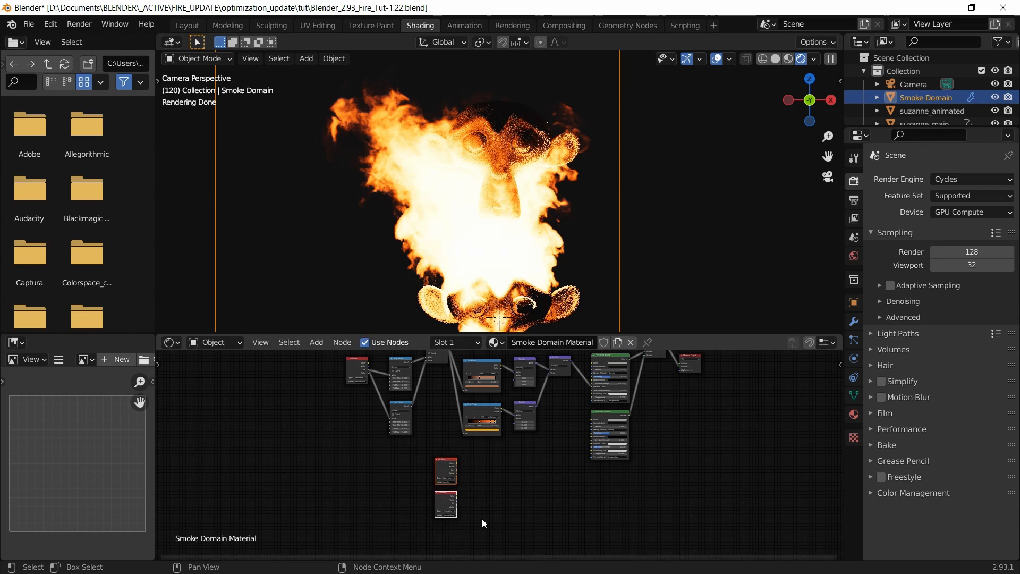
Start adding another node beside the density and temperature Attribute nodes.
scroll(492, 522, "up", 2)
middle_click_drag(498, 512, 492, 486)
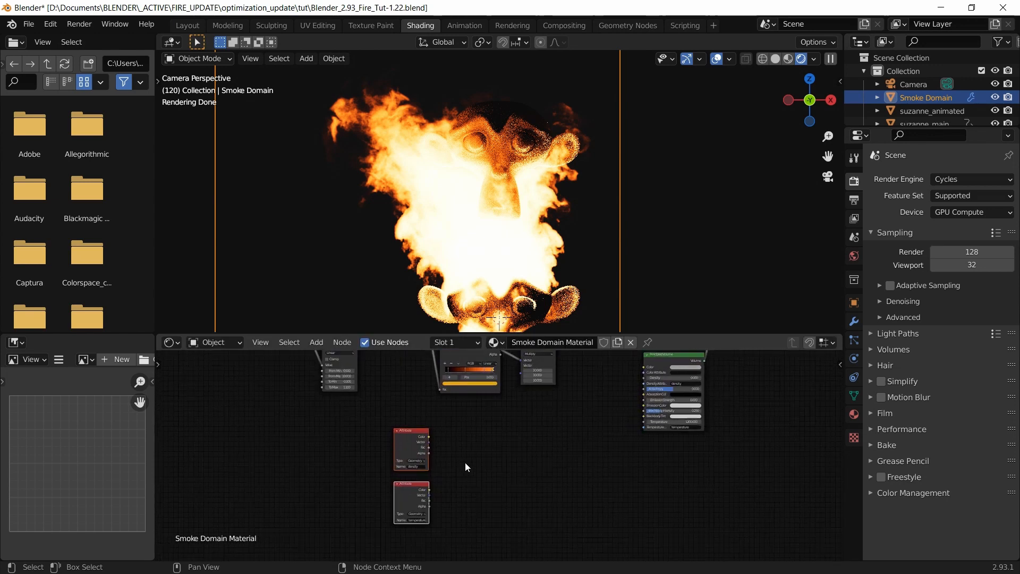
scroll(465, 463, "up", 1)
key("shift+a")
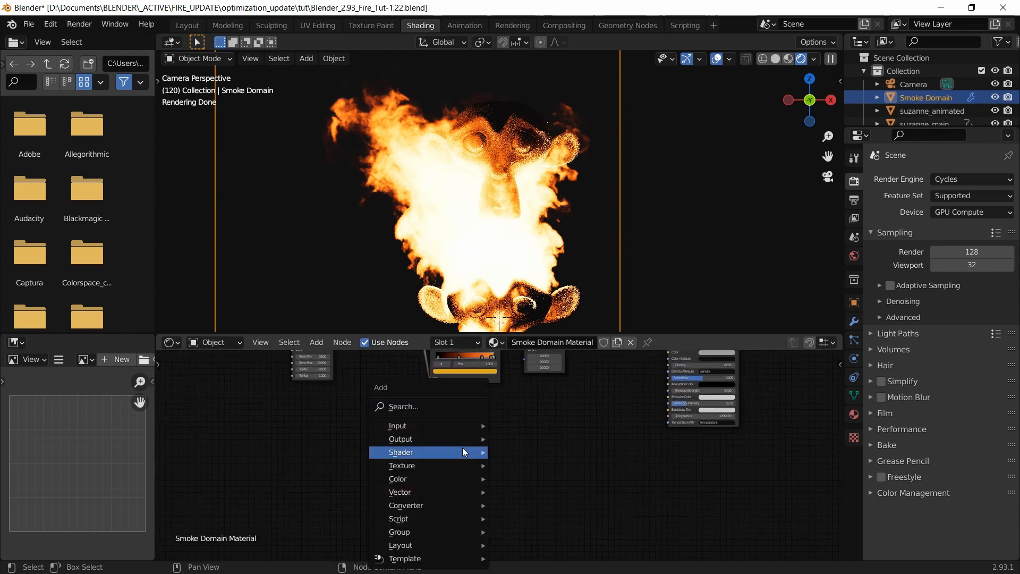
Add a Map Range node beside the density Attribute node.
left_click(446, 413)
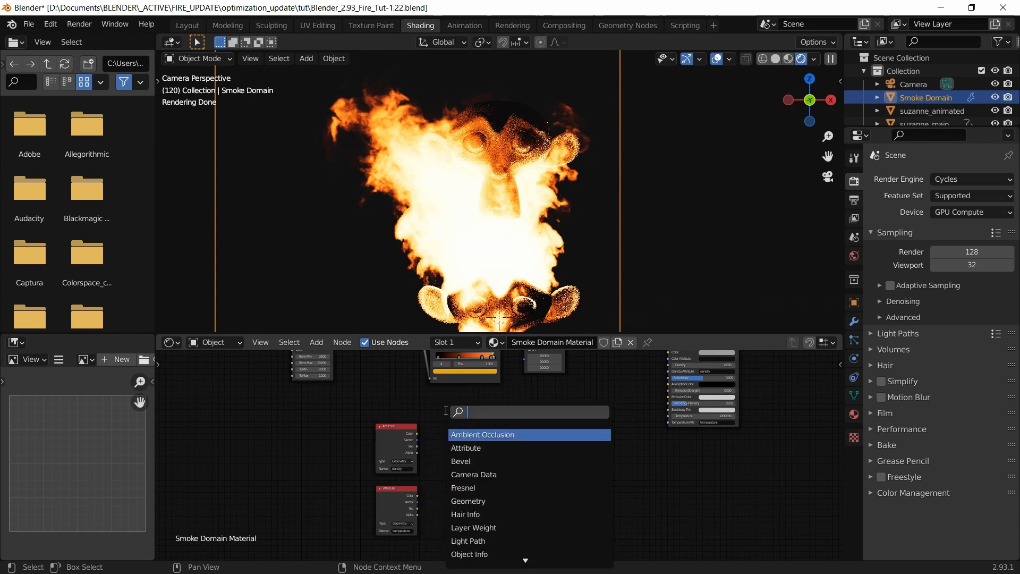
type("range")
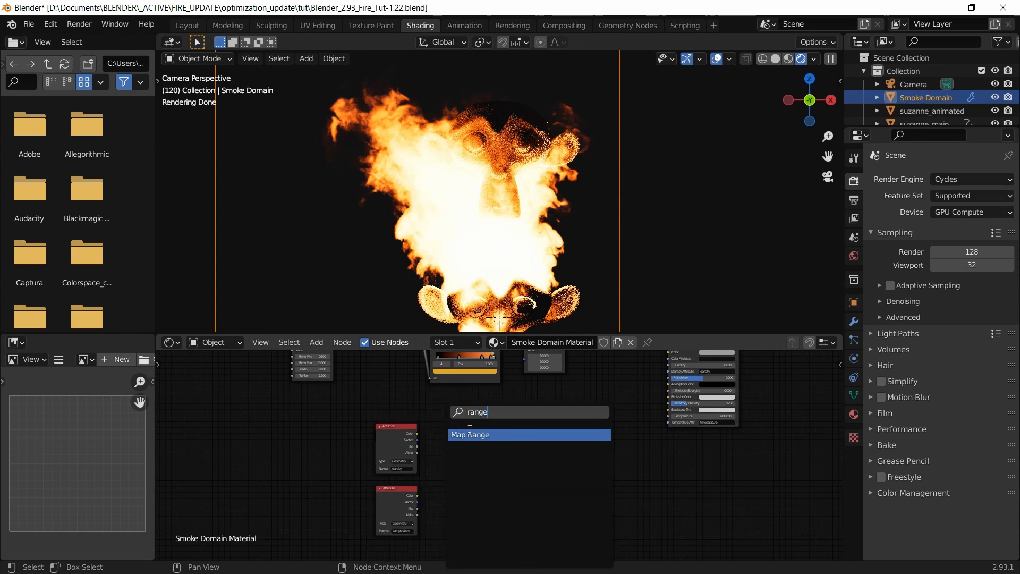
left_click(468, 434)
left_click(464, 444)
Connect the density Attribute's Fac output to the Map Range's Value input and turn off Clamp.
scroll(443, 447, "up", 2)
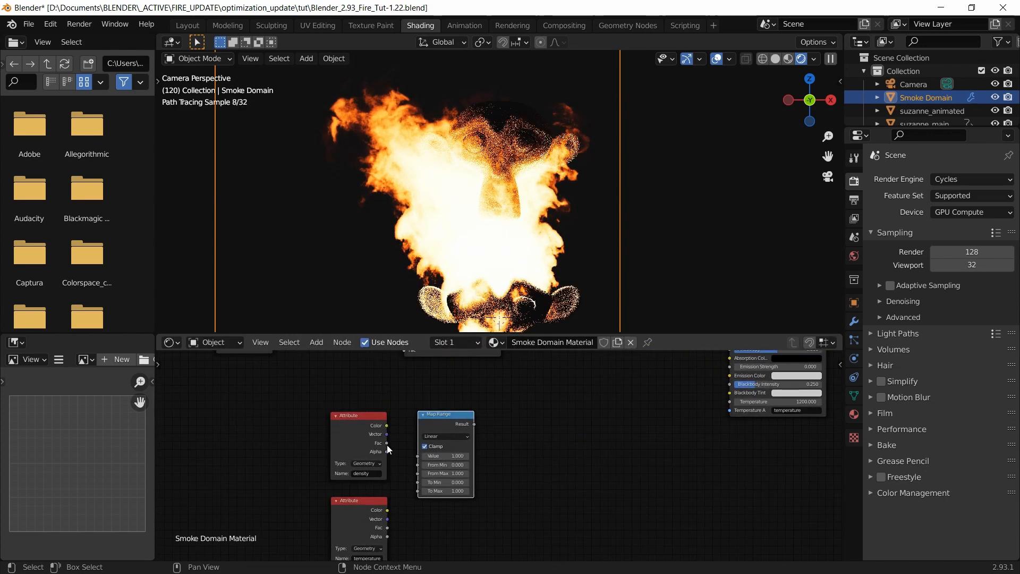
left_click_drag(417, 459, 418, 456)
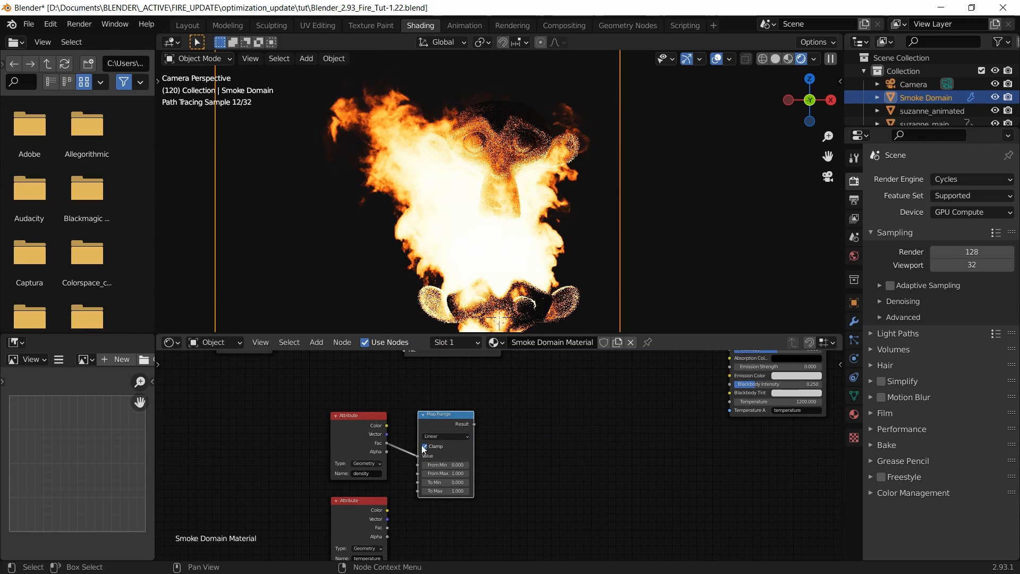
left_click(424, 448)
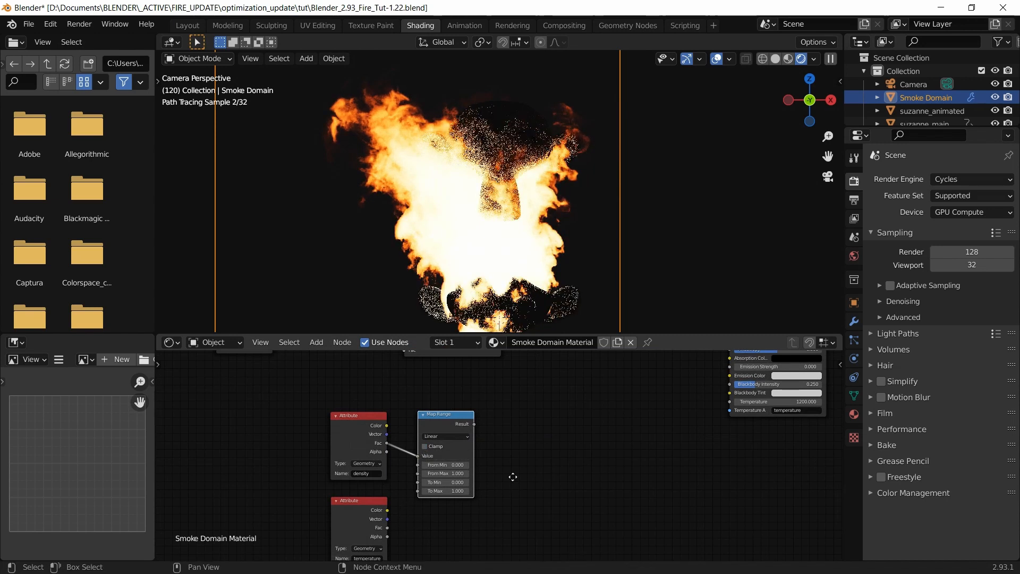
Duplicate the Map Range node below the original and connect the temperature Attribute's Fac output to the copy's Value input.
middle_click_drag(512, 476, 513, 452)
key("shift+d")
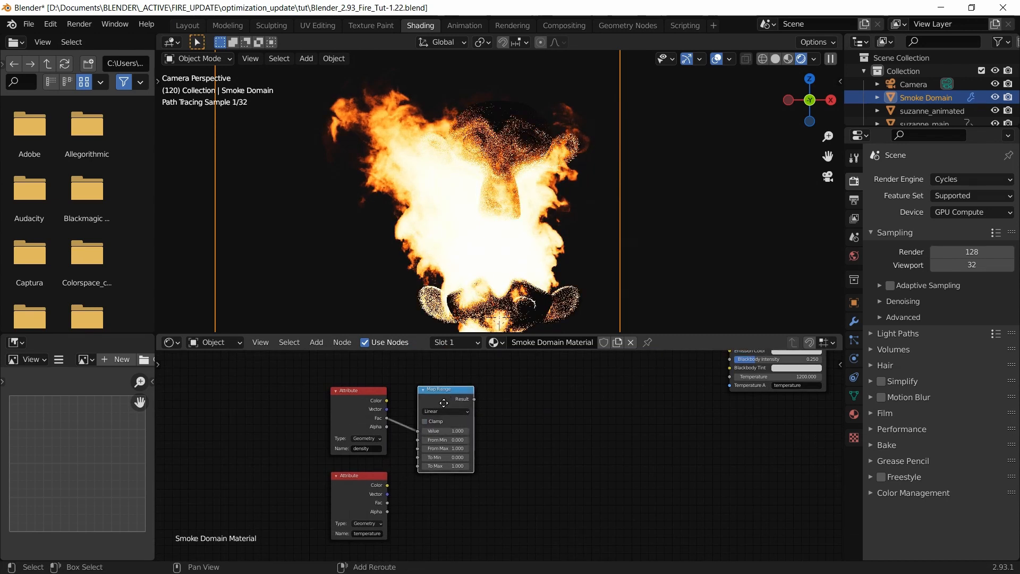
left_click(443, 490)
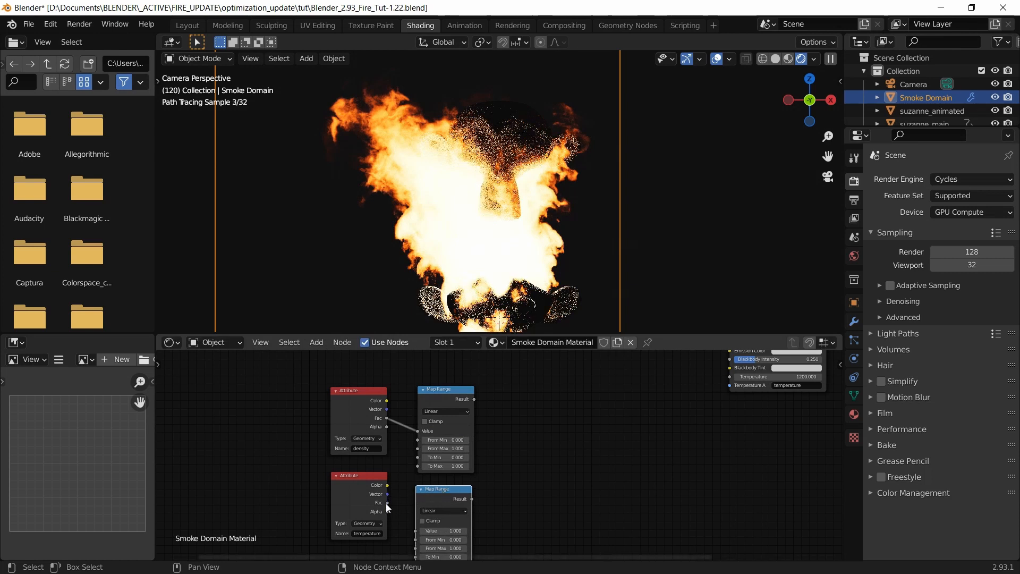
left_click_drag(387, 503, 416, 532)
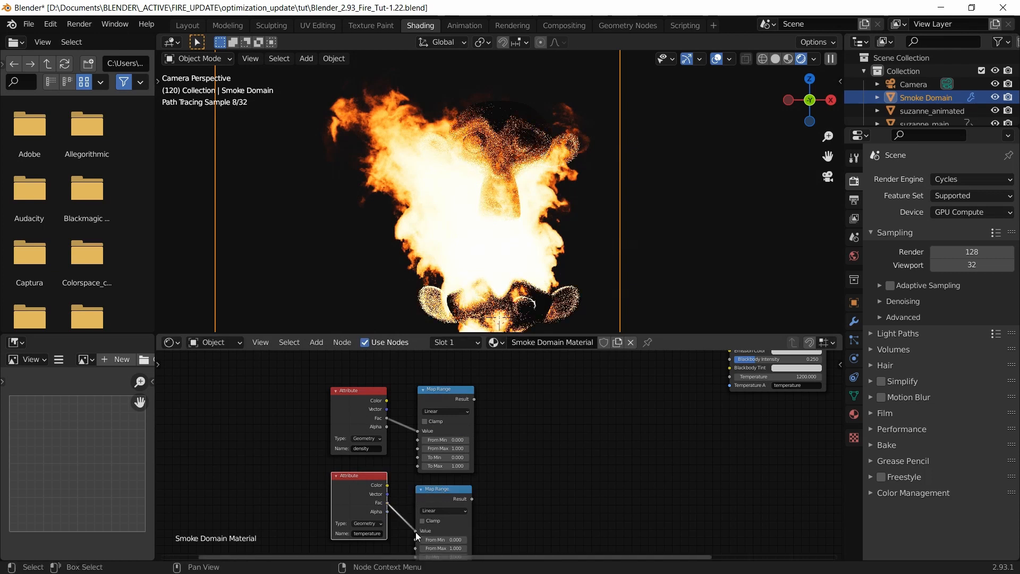
Save the Blender file.
scroll(472, 471, "down", 1)
scroll(489, 484, "down", 1)
key("ctrl+s")
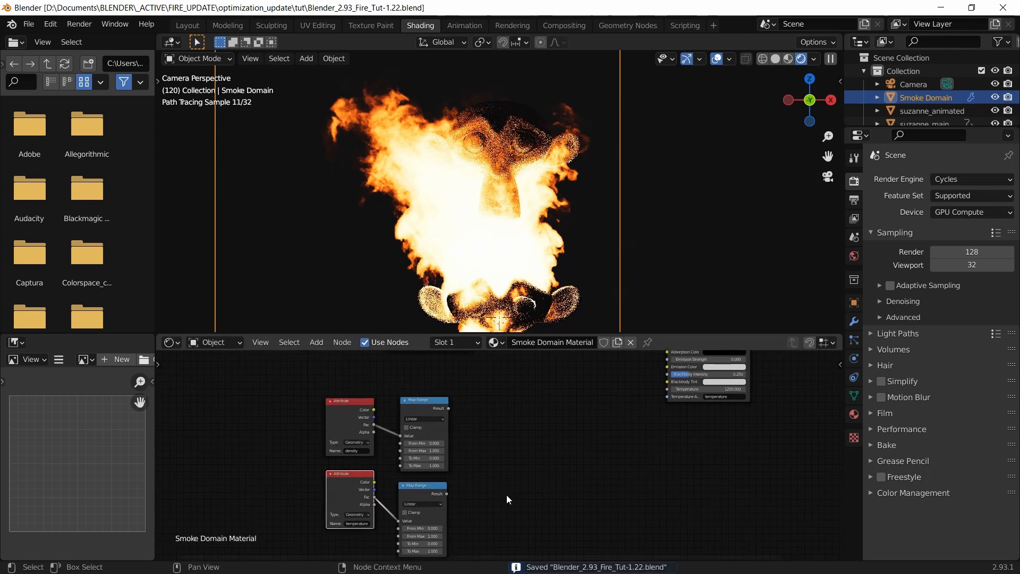
Add a Math node and place it to the right of the density Map Range node.
scroll(532, 495, "down", 1)
middle_click_drag(538, 500, 483, 512)
key("shift+a")
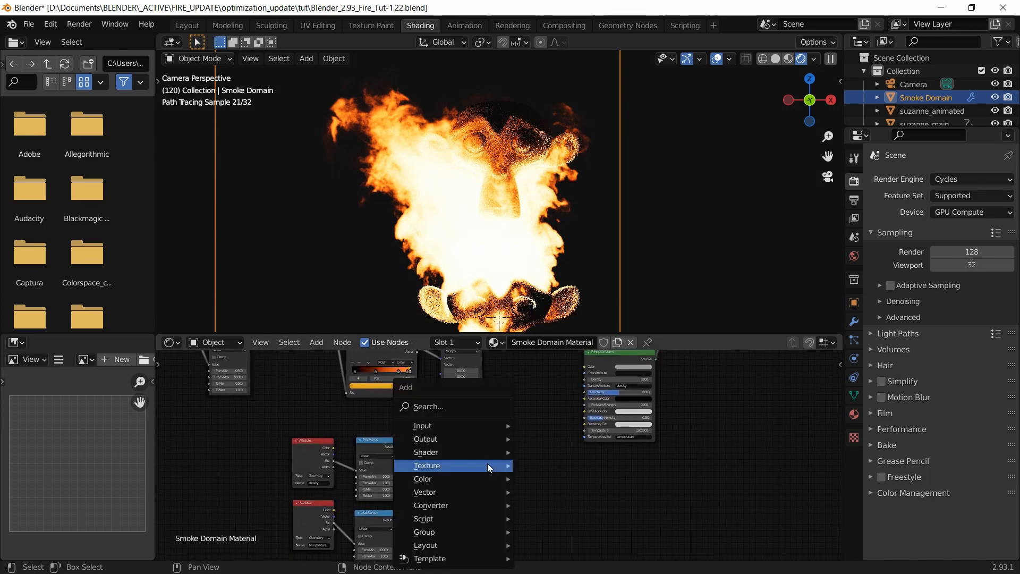
left_click(448, 409)
type("math")
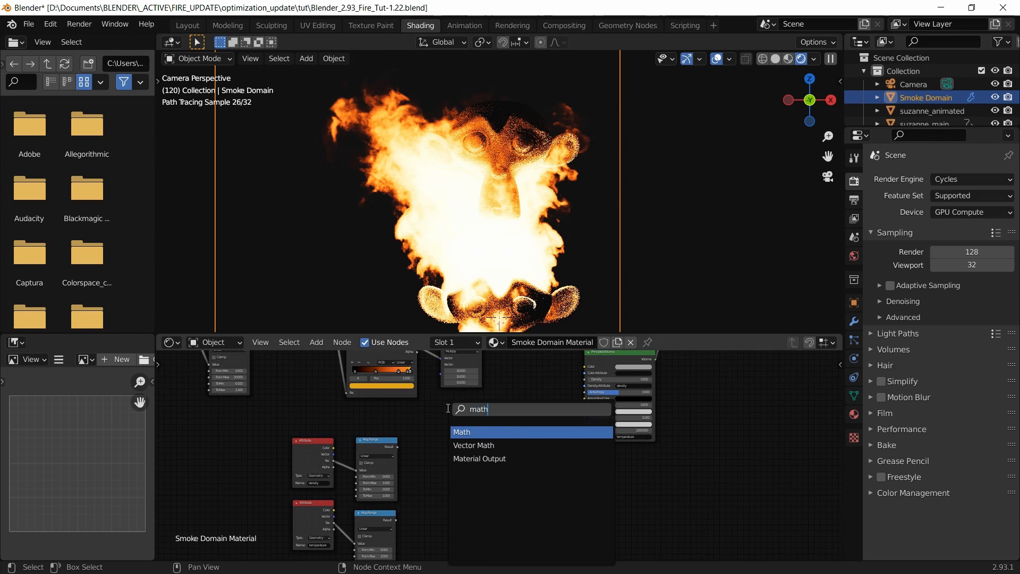
key("Return")
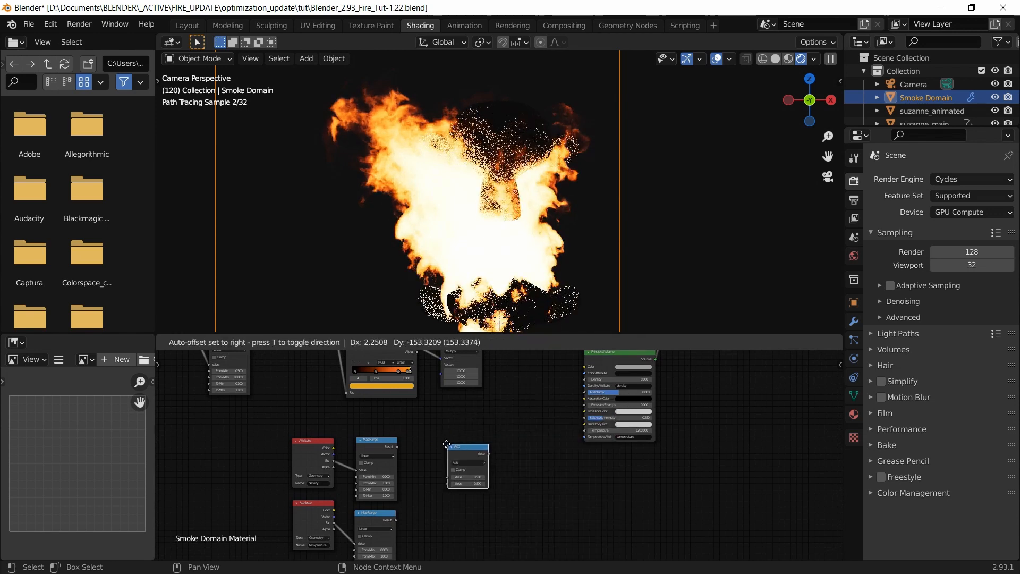
left_click(467, 446)
left_click_drag(467, 445, 493, 442)
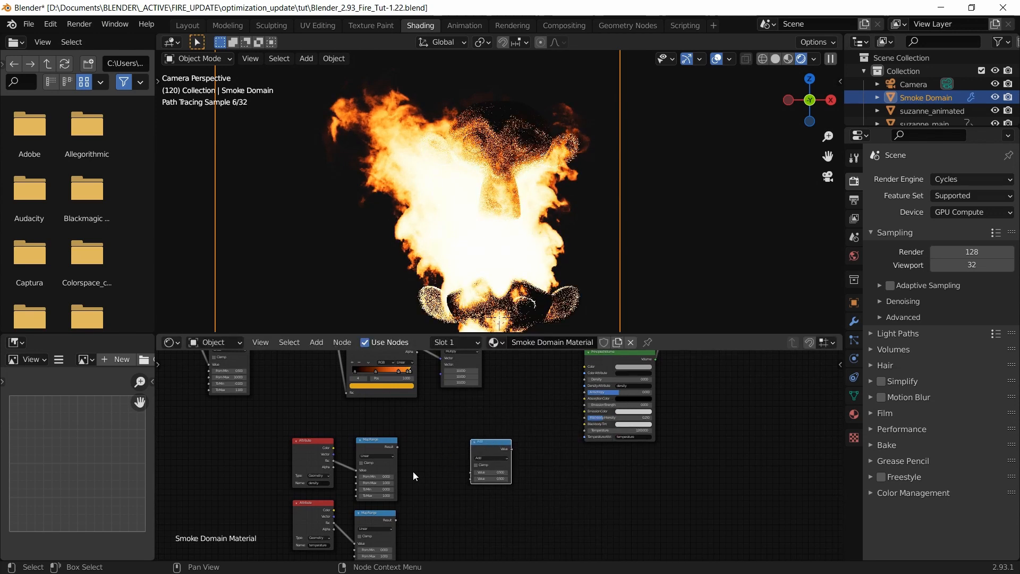
Connect the density Map Range's Result to the Math node's first value and set its operation to Power.
scroll(413, 471, "up", 2)
left_click_drag(359, 445, 458, 480)
left_click_drag(490, 442, 502, 431)
left_click(503, 450)
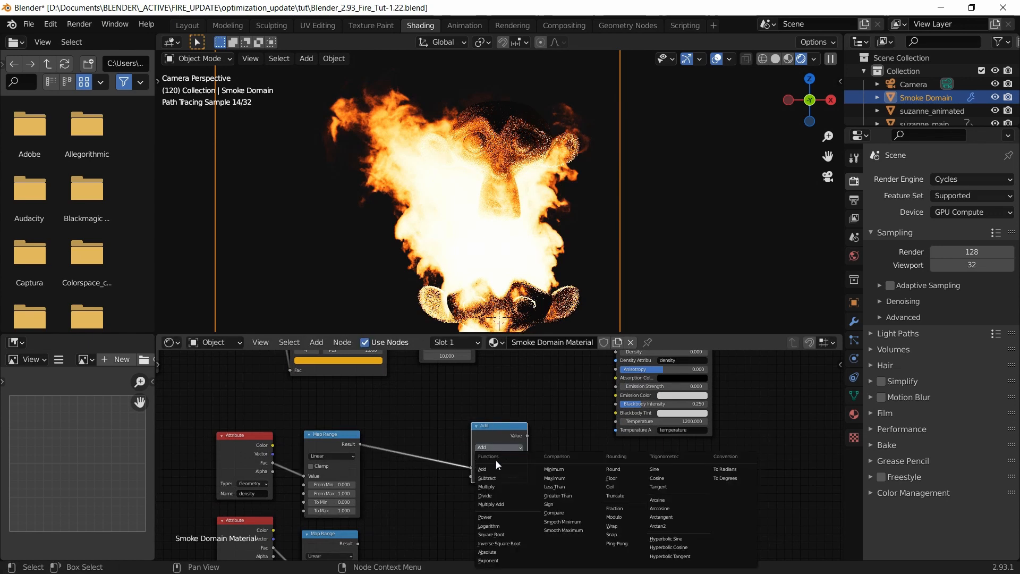
left_click(486, 516)
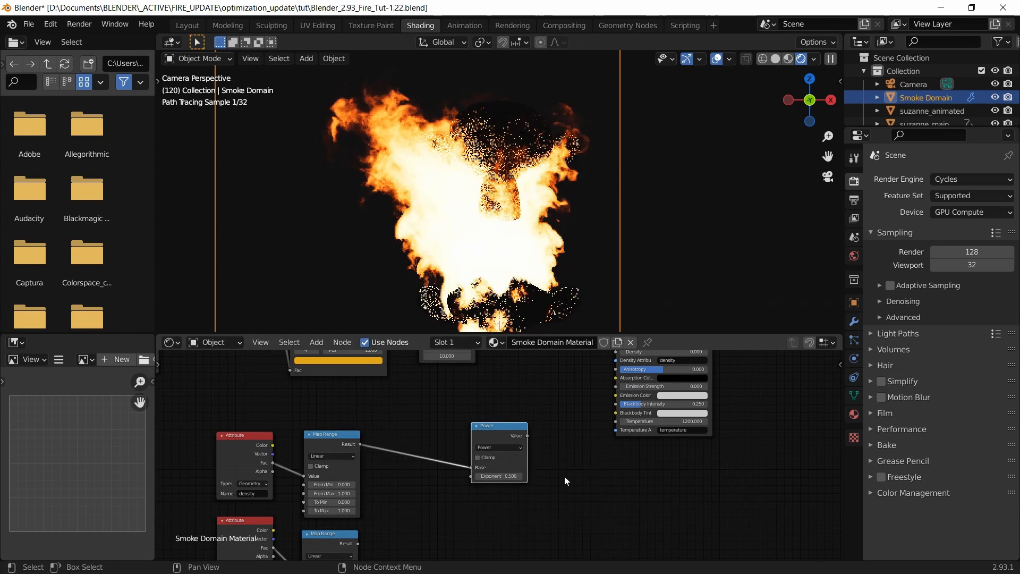
Shift the Power node slightly farther right of the density Map Range node.
scroll(564, 476, "down", 2)
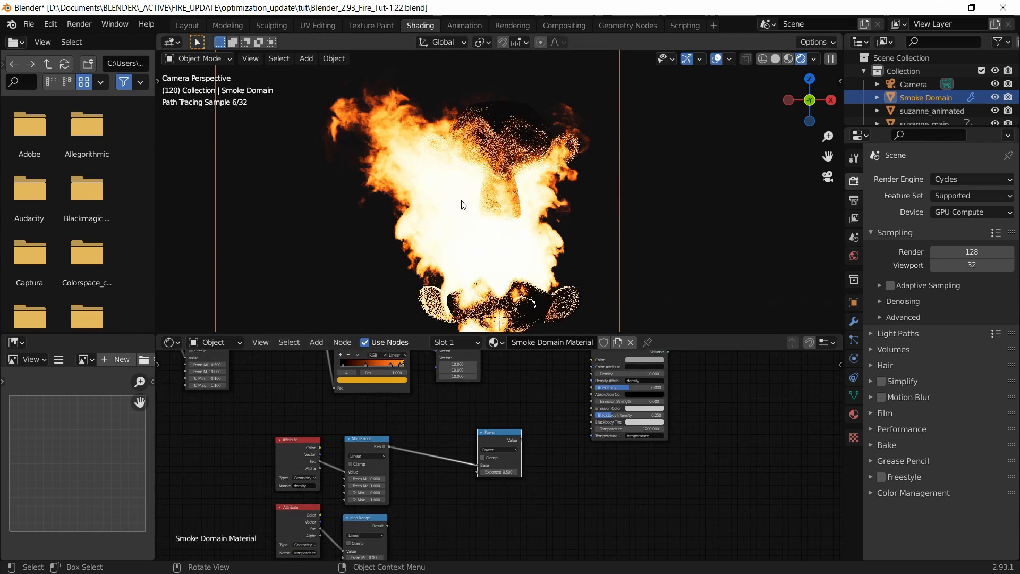
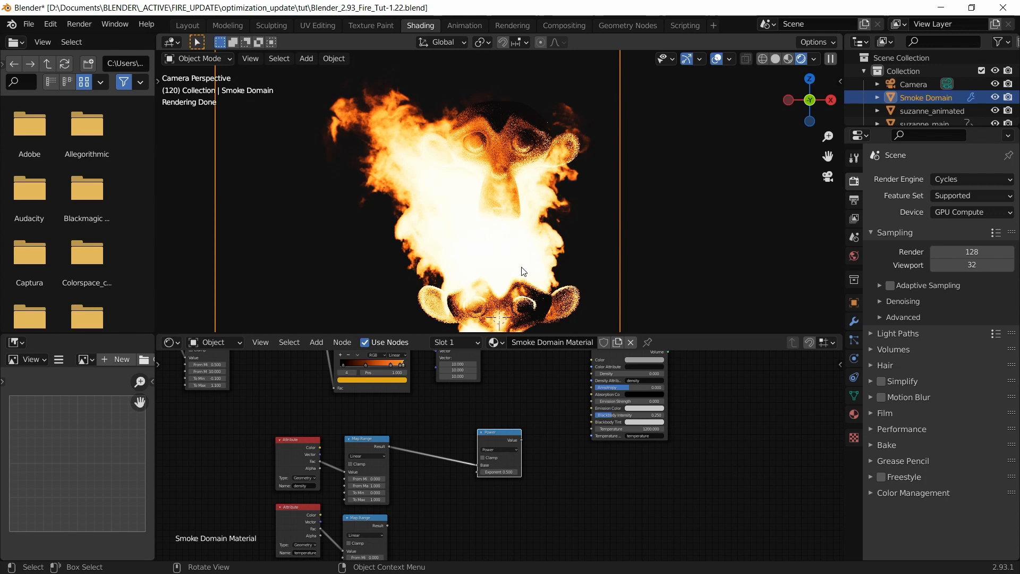
middle_click_drag(549, 403, 520, 437)
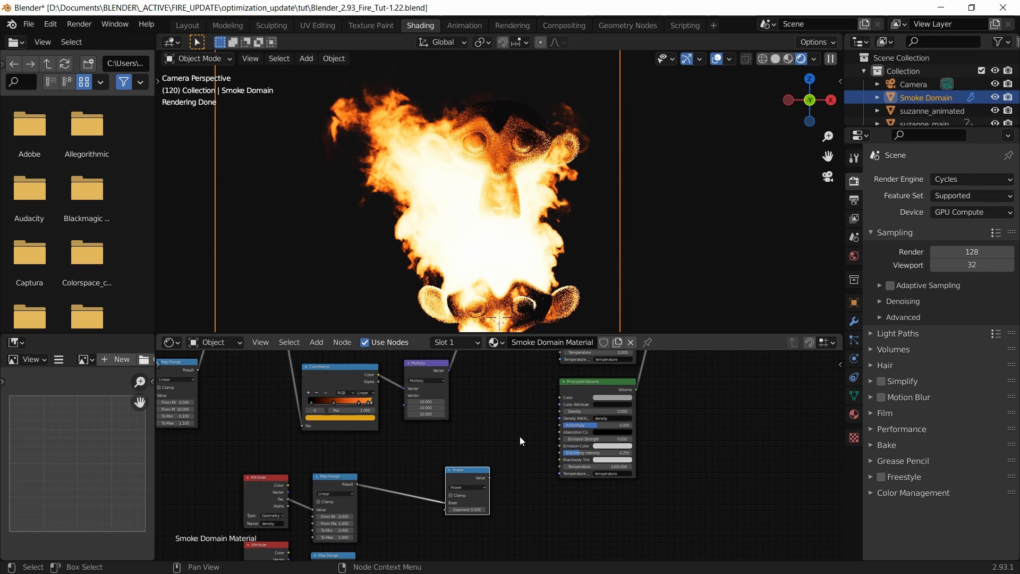
scroll(518, 452, "down", 1)
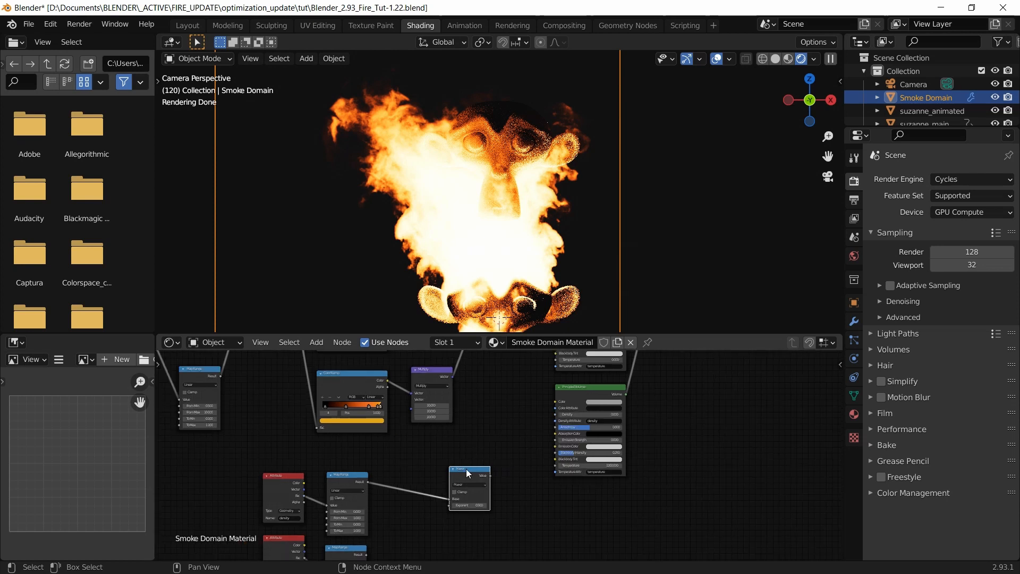
middle_click_drag(542, 415, 542, 469)
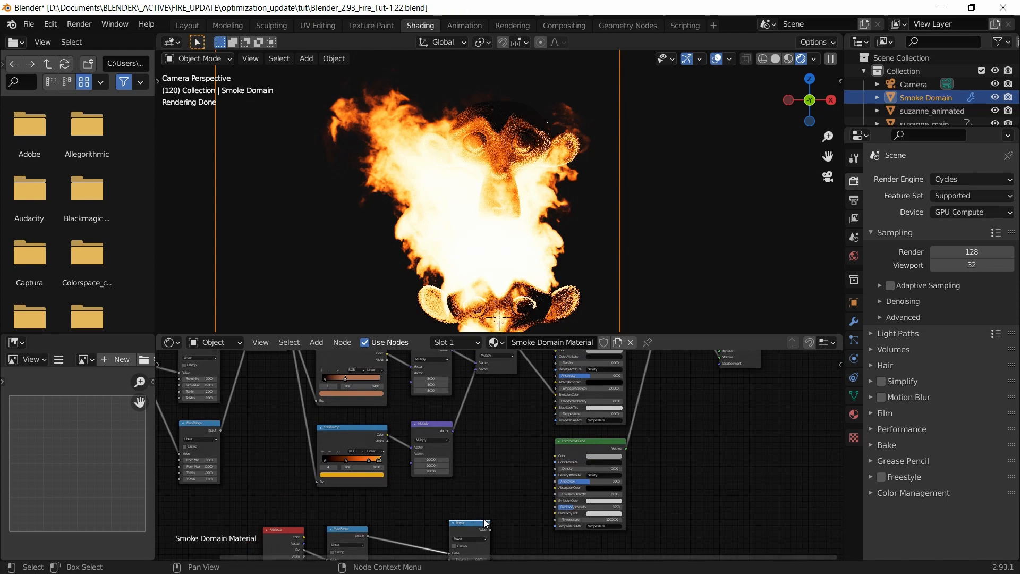
left_click_drag(482, 525, 501, 508)
Move the Mix Shader and Material Output nodes farther right of the Principled Volume nodes, leaving the Mix Shader expanded.
scroll(520, 489, "up", 3)
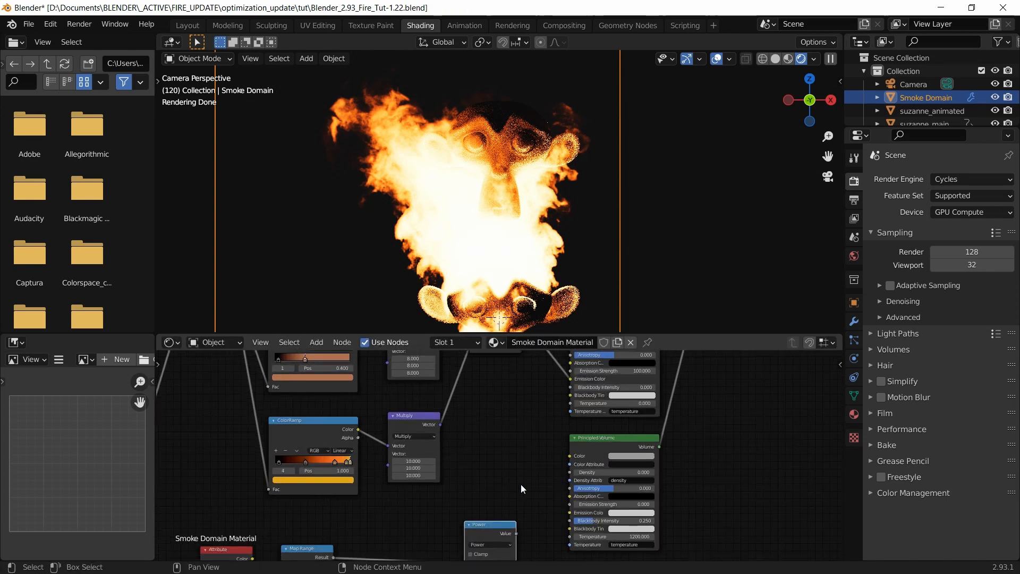
middle_click_drag(522, 471, 522, 499)
scroll(522, 496, "down", 4)
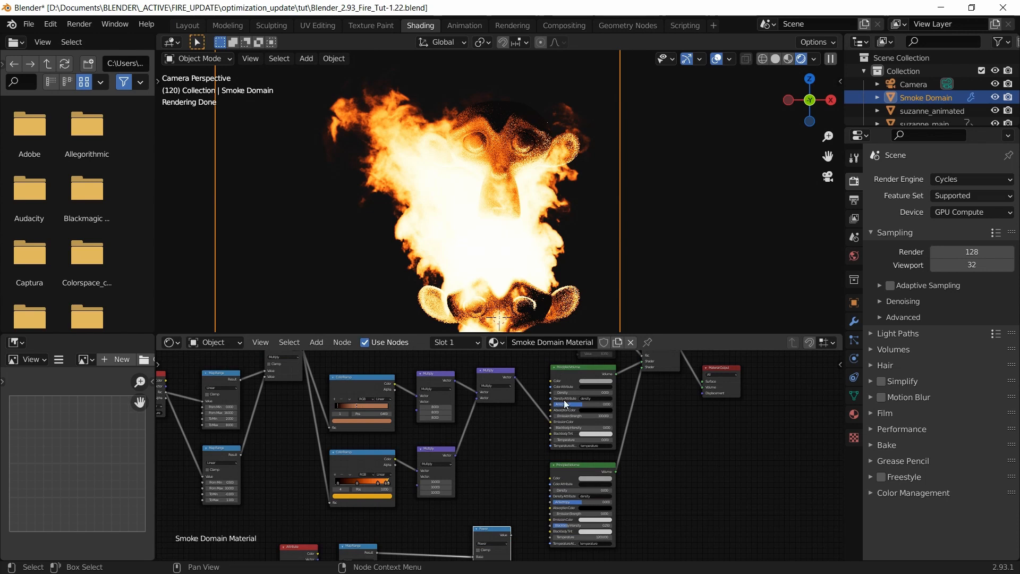
middle_click_drag(566, 405, 720, 500, "ctrl")
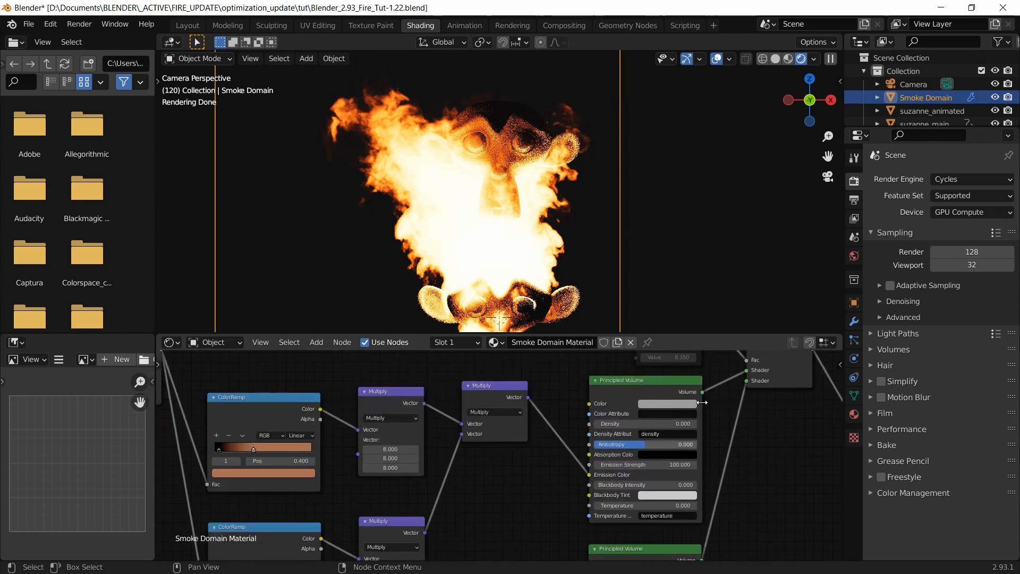
scroll(614, 445, "down", 3)
scroll(625, 483, "down", 2)
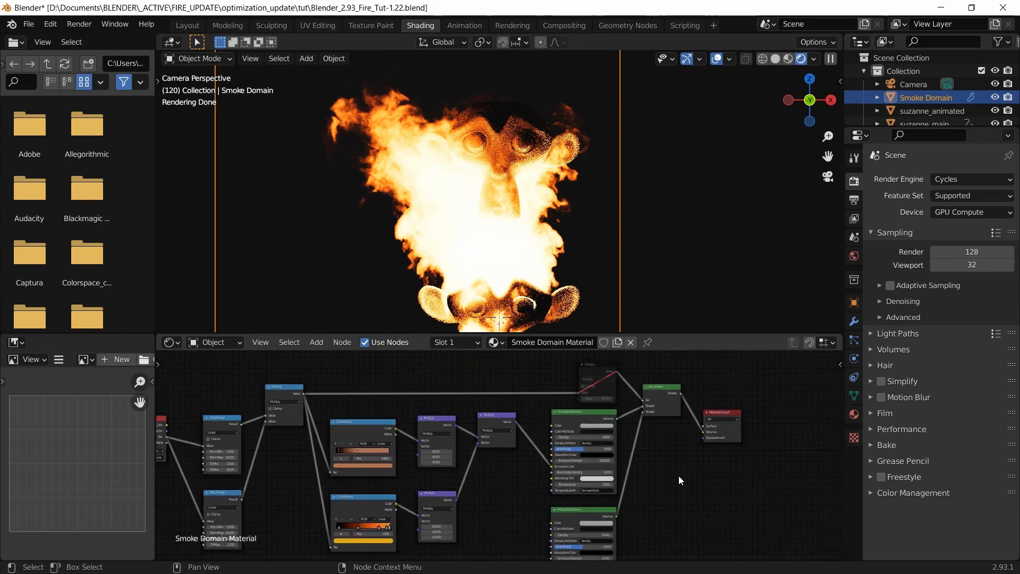
scroll(681, 468, "down", 1)
scroll(685, 458, "down", 2, "shift")
scroll(678, 479, "up", 1, "shift")
left_click_drag(688, 460, 676, 388)
key("h")
scroll(679, 403, "up", 4)
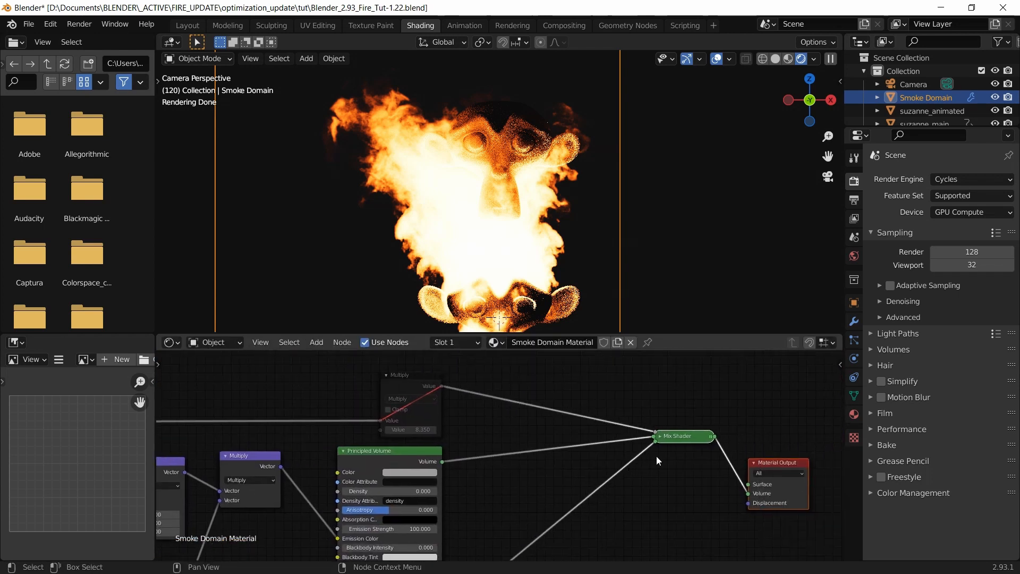
scroll(665, 442, "up", 2)
left_click(738, 427)
scroll(649, 428, "down", 4)
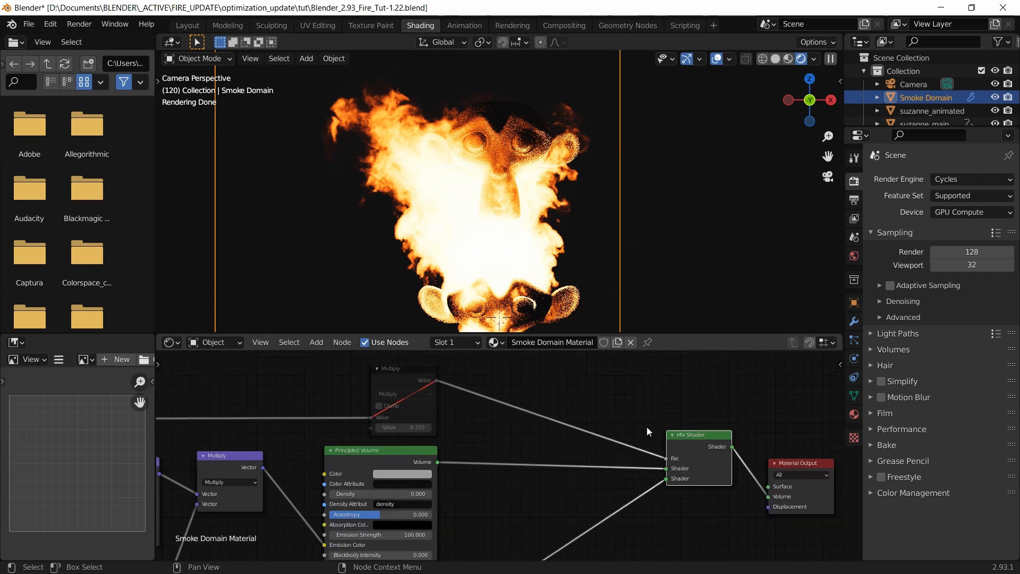
Move the lower Principled Volume node to the right, clear of the upper one.
left_click_drag(477, 503, 607, 491)
scroll(489, 487, "down", 2)
middle_click_drag(499, 493, 551, 463)
scroll(502, 481, "up", 2)
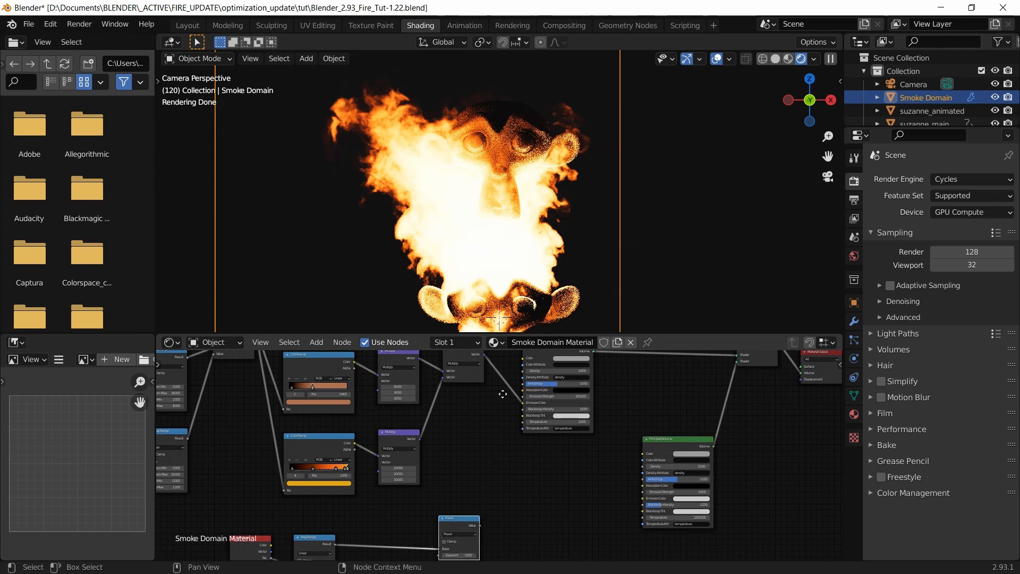
middle_click_drag(503, 393, 508, 420)
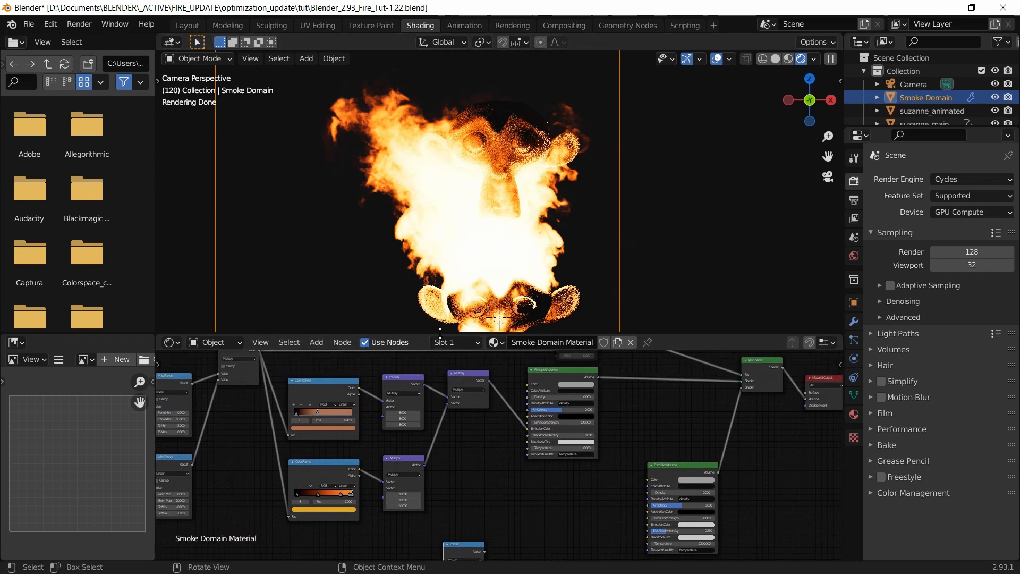
Enlarge the node editor and orbit the 3D viewport out of the camera view to show the whole fire.
left_click_drag(440, 333, 449, 221)
scroll(489, 112, "up", 2)
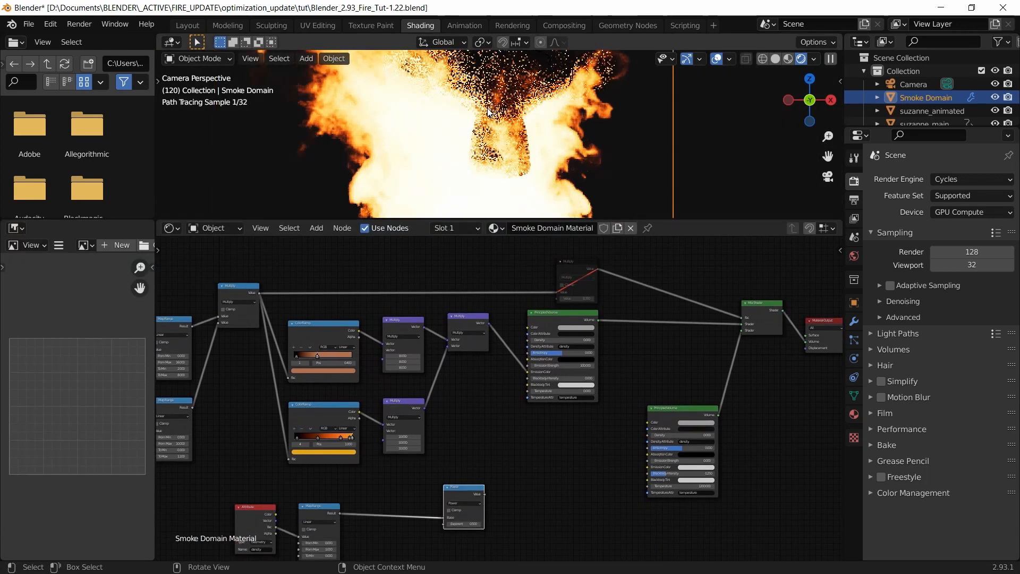
middle_click_drag(490, 112, 491, 129)
scroll(492, 130, "up", 2)
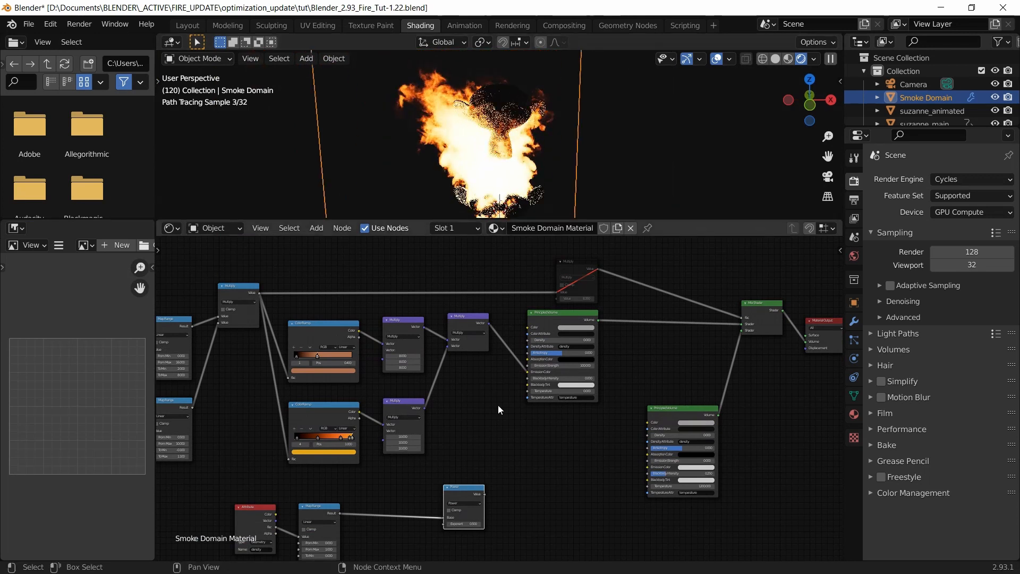
Connect the Power node's Value output to the upper Principled Volume's Density input.
left_click_drag(470, 490, 536, 320)
scroll(521, 452, "up", 2)
scroll(571, 322, "down", 3)
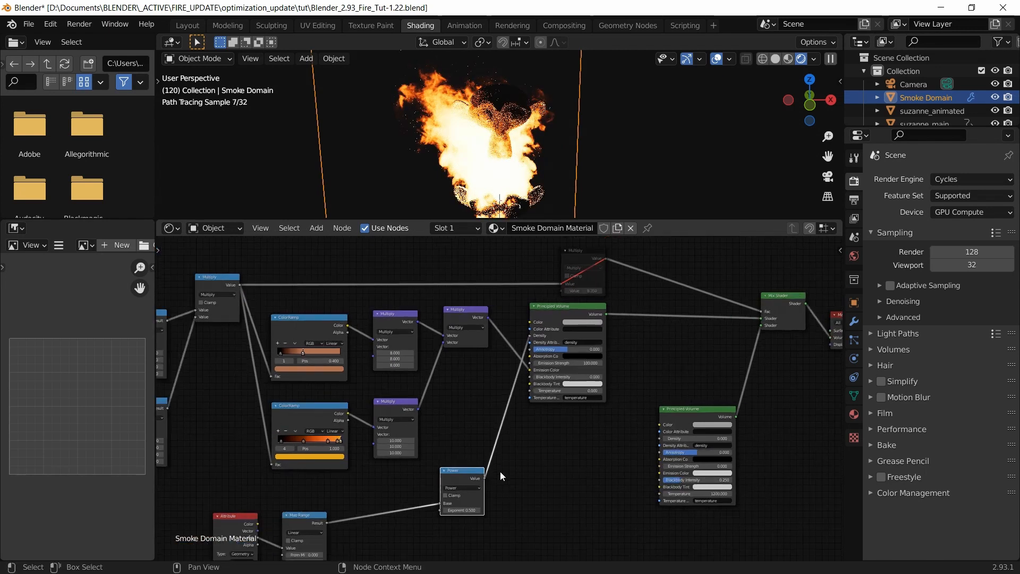
Lower the Power node level with the density Map Range node and set its Exponent to 1.2.
middle_click_drag(501, 474, 596, 419)
scroll(568, 444, "up", 6)
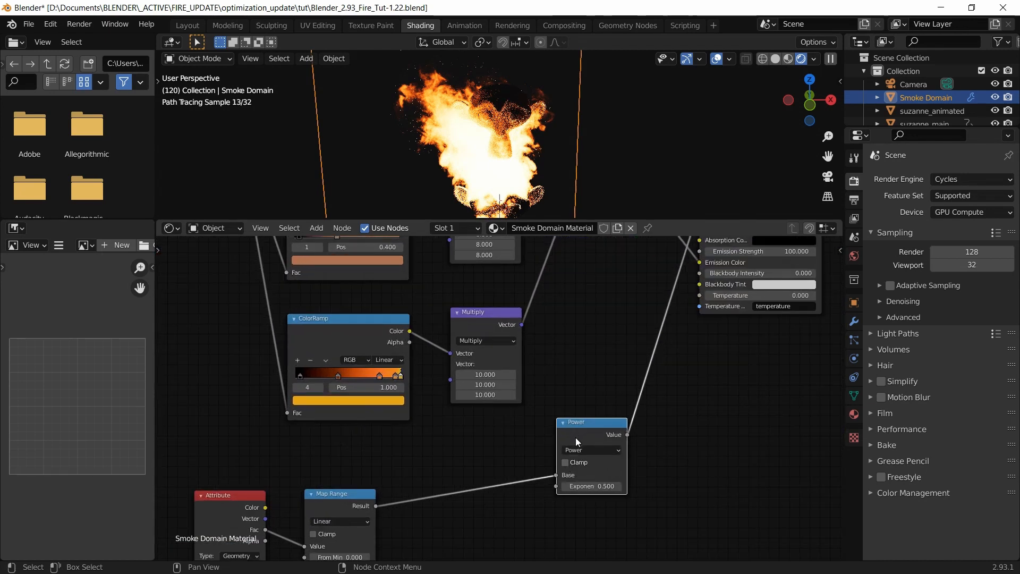
left_click_drag(576, 438, 577, 505)
middle_click_drag(577, 505, 582, 433)
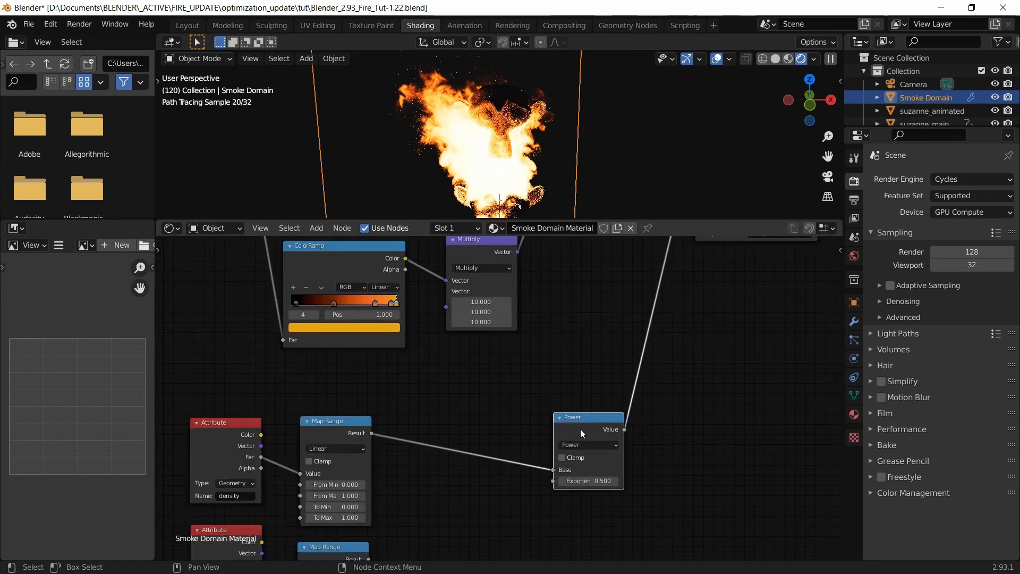
left_click(599, 483)
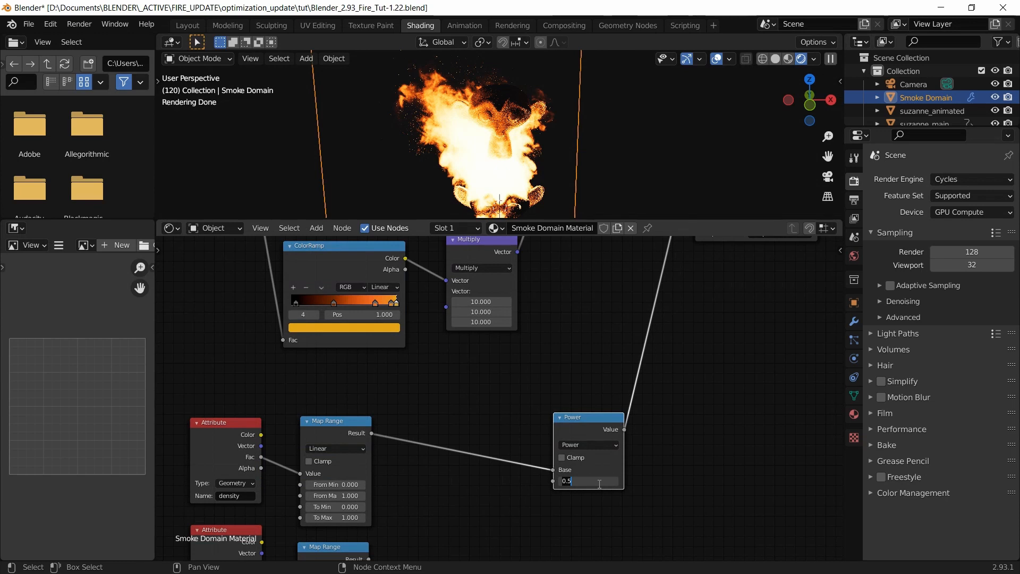
key("Return")
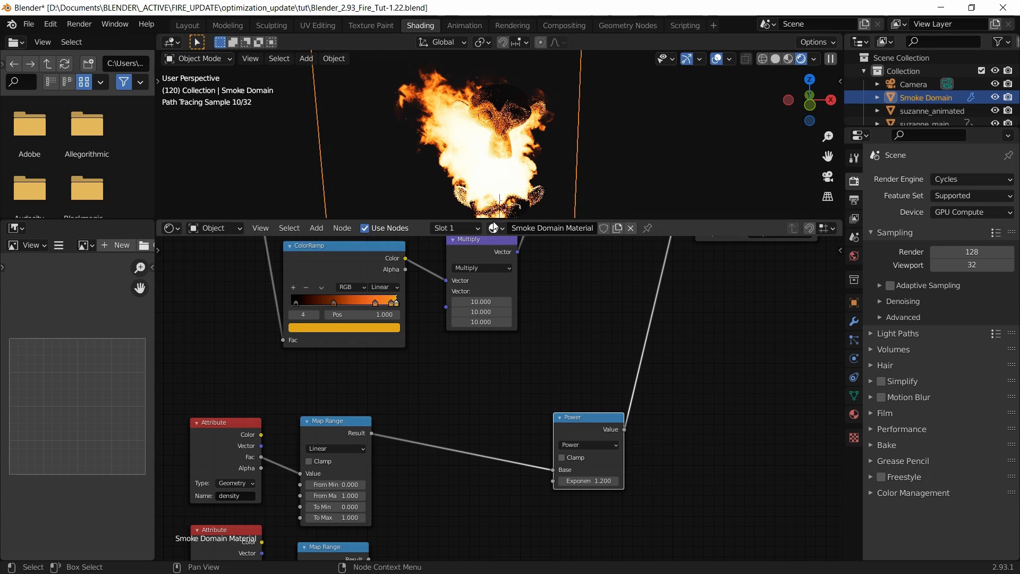
Enlarge the 3D viewport and return it to the camera view.
left_click_drag(495, 219, 495, 339)
key("KP_0")
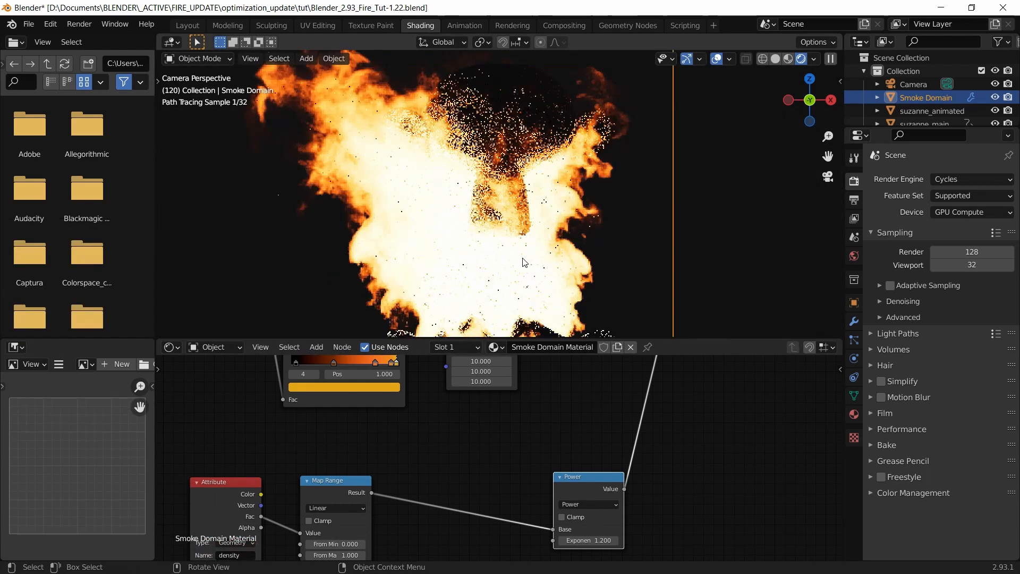
Add a Math node onto the link between the density Map Range node and the Power node.
middle_click_drag(489, 449, 536, 400)
middle_click_drag(486, 487, 511, 432)
key("shift+a")
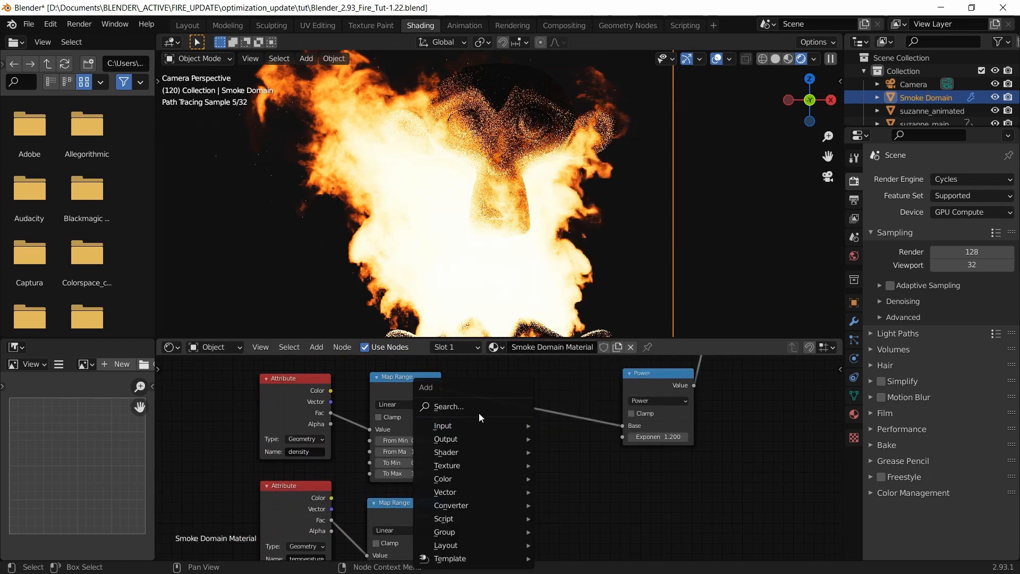
left_click(480, 413)
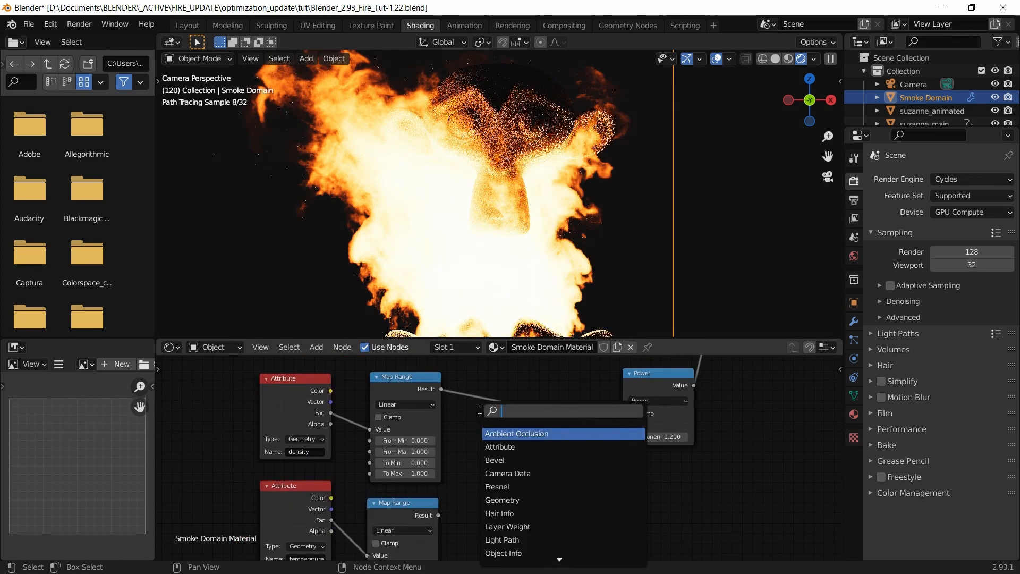
type("math")
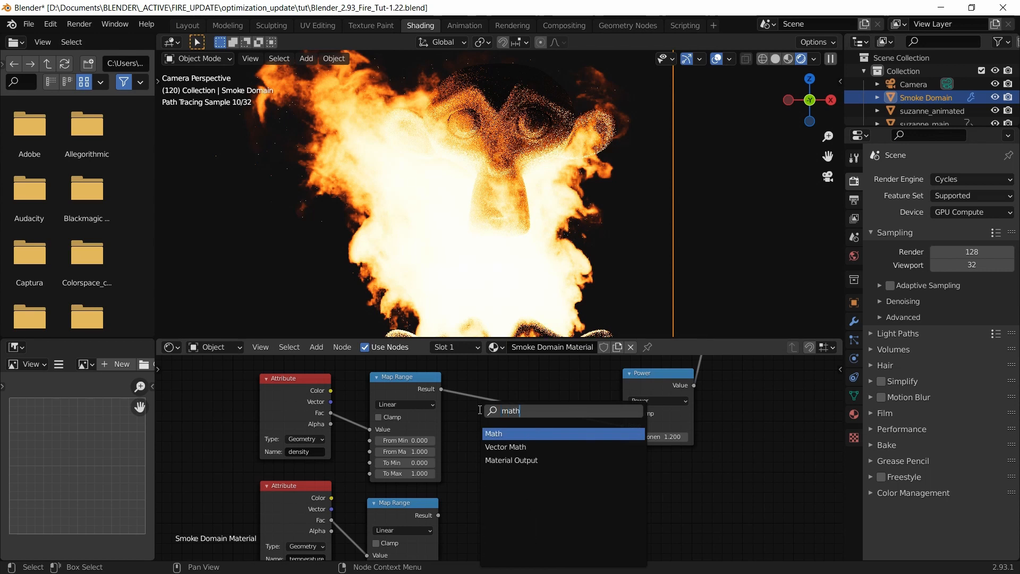
key("Return")
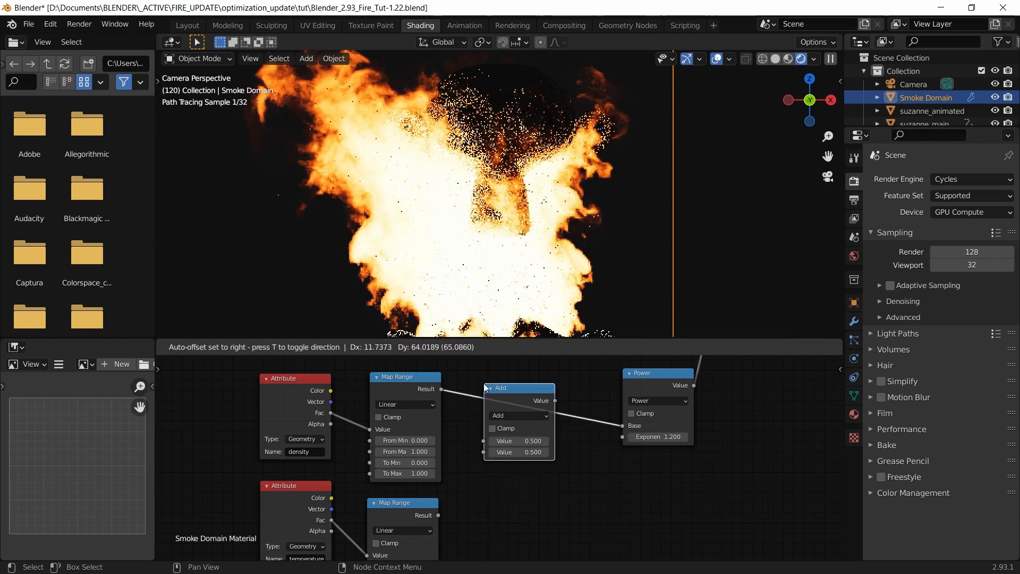
left_click(502, 410)
Set the new Math node's operation to Multiply and its second Value to 40.
left_click(505, 414)
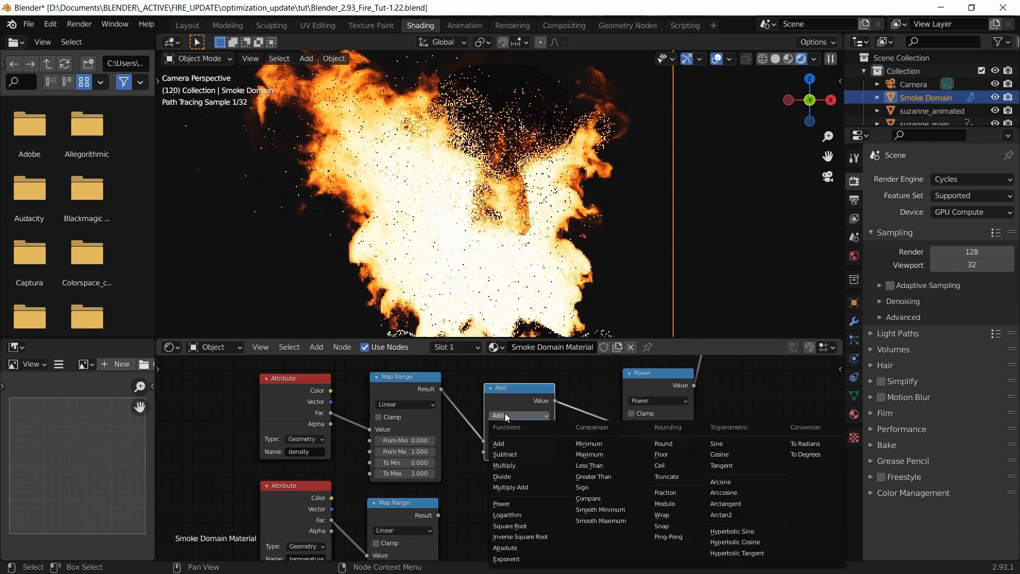
left_click(508, 466)
left_click(512, 452)
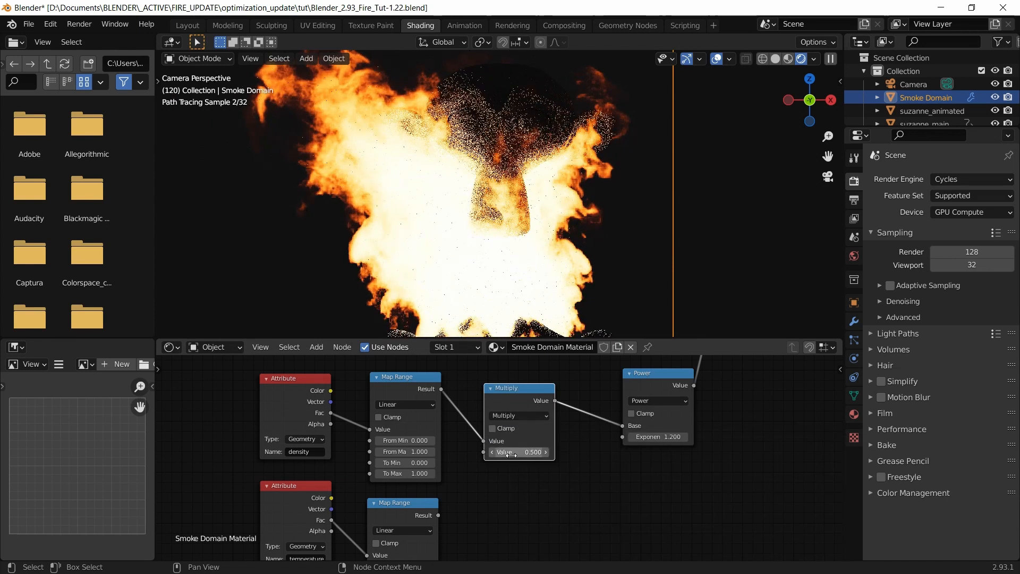
type("4")
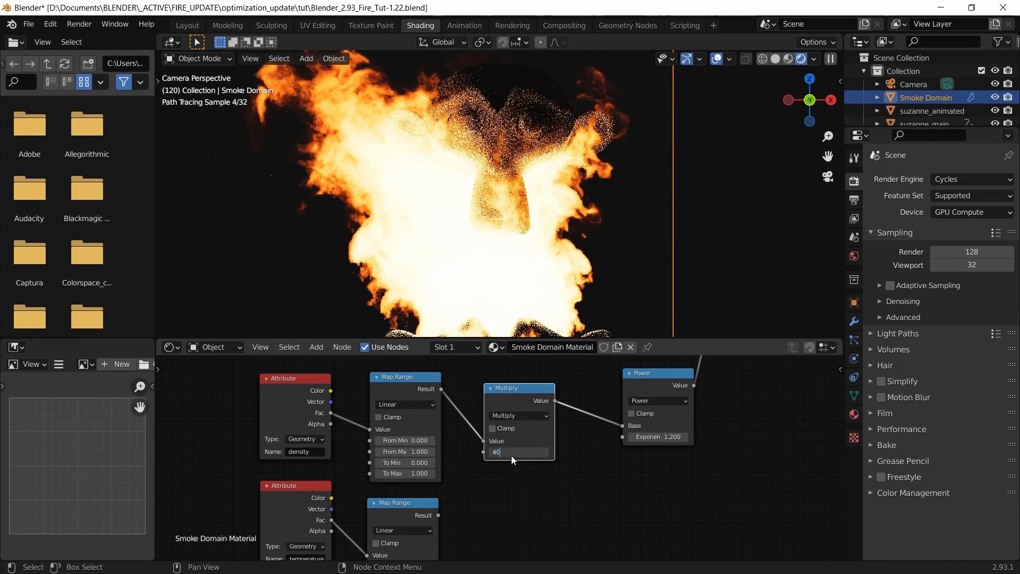
type("0")
key("Return")
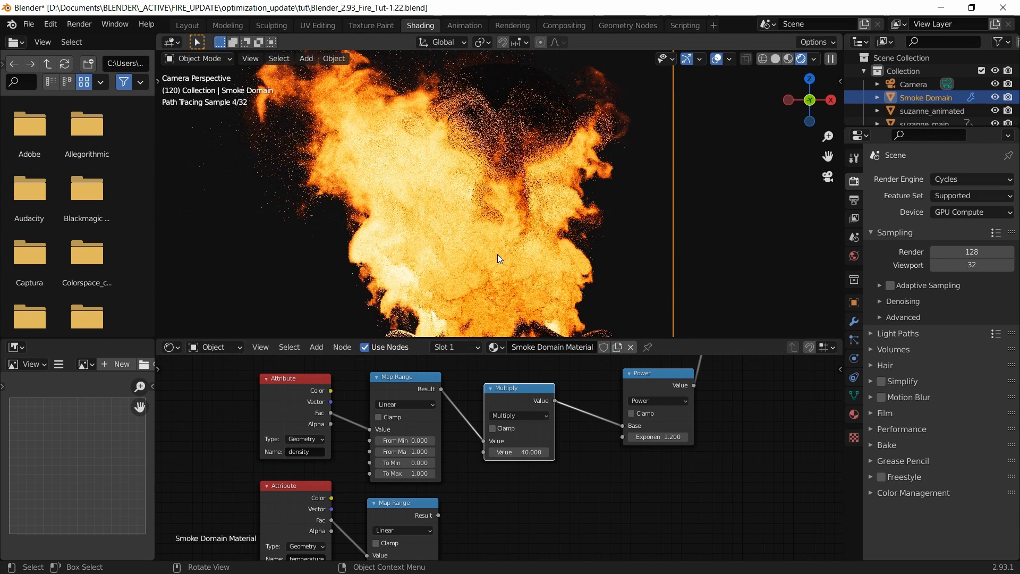
Disconnect the Power node's link from the upper Principled Volume's Density input.
scroll(575, 461, "down", 2)
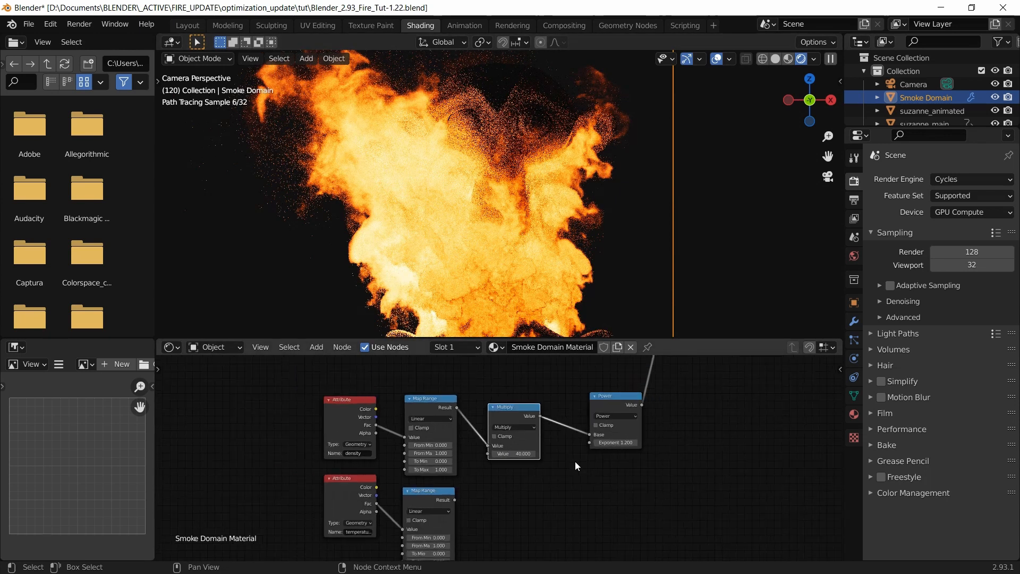
scroll(575, 462, "down", 2)
mouse_move(642, 440)
middle_mouse_down()
mouse_move(577, 542)
mouse_move(576, 522)
mouse_move(662, 488)
middle_mouse_up()
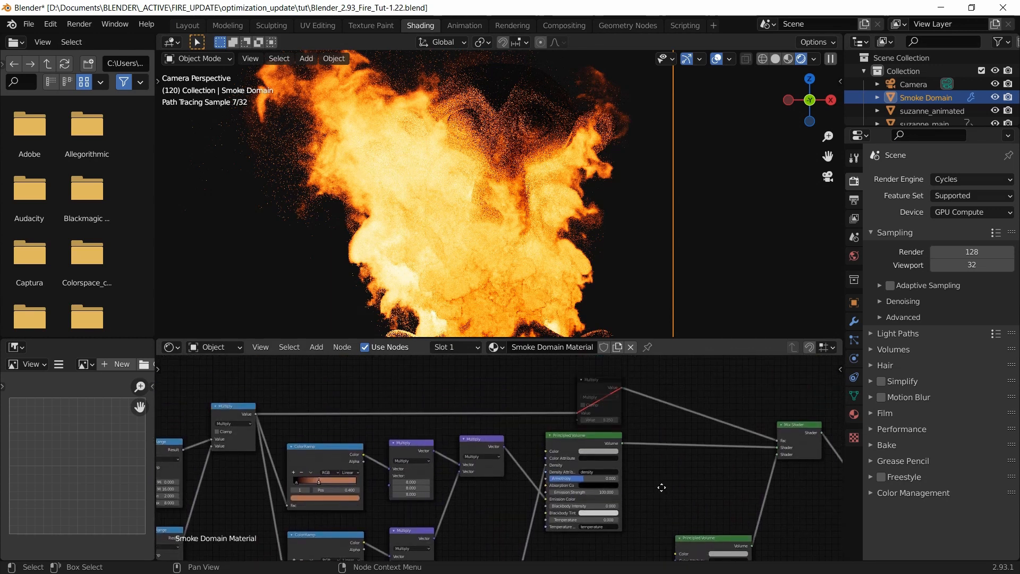
scroll(553, 468, "up", 2)
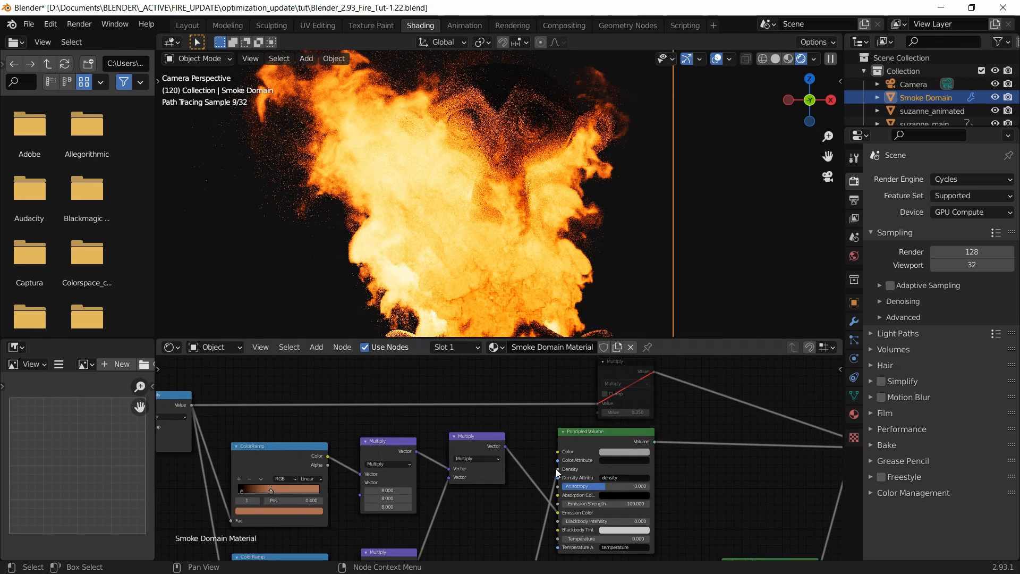
left_click_drag(556, 469, 628, 438)
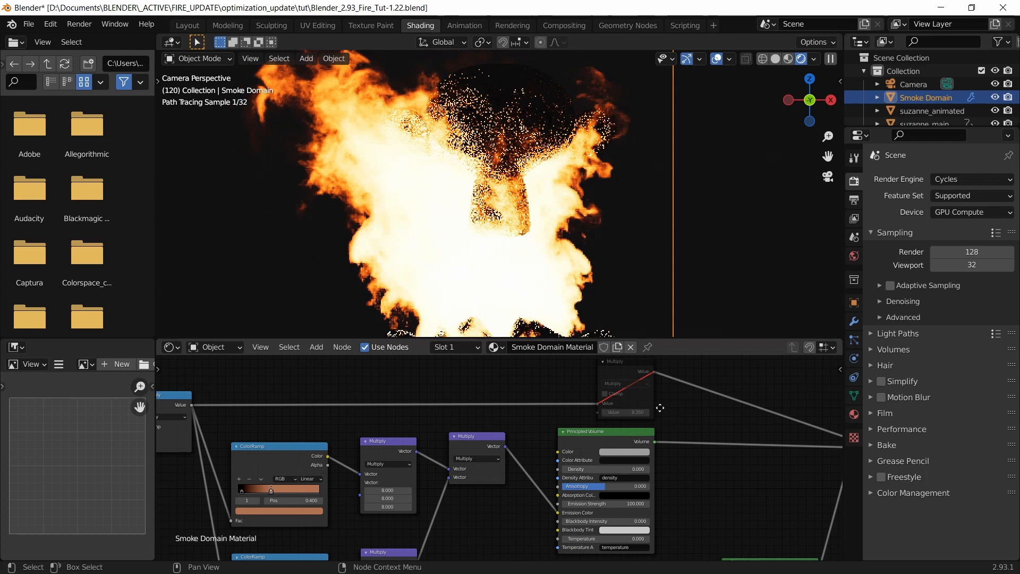
Try a different Value on the unmuted Multiply node feeding the Mix Shader factor, mute the node again, and save the file.
middle_click_drag(660, 408, 652, 423)
left_click(615, 379)
key("m")
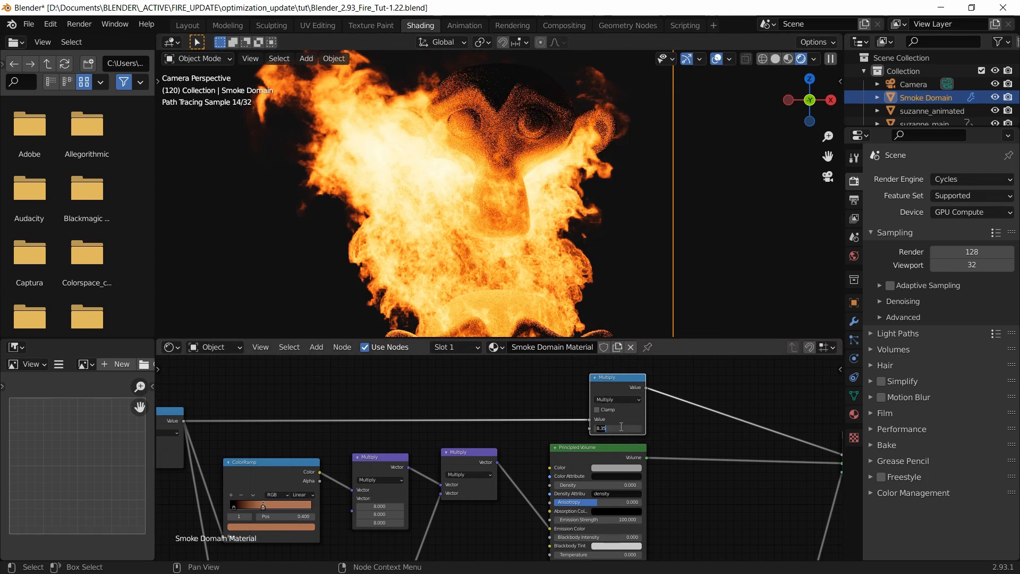
key("Return")
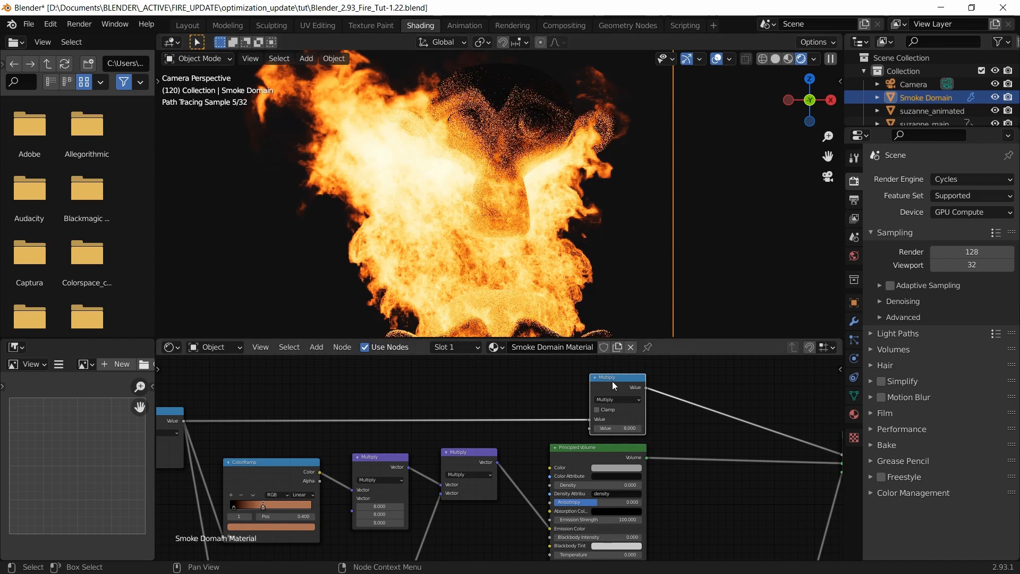
key("m")
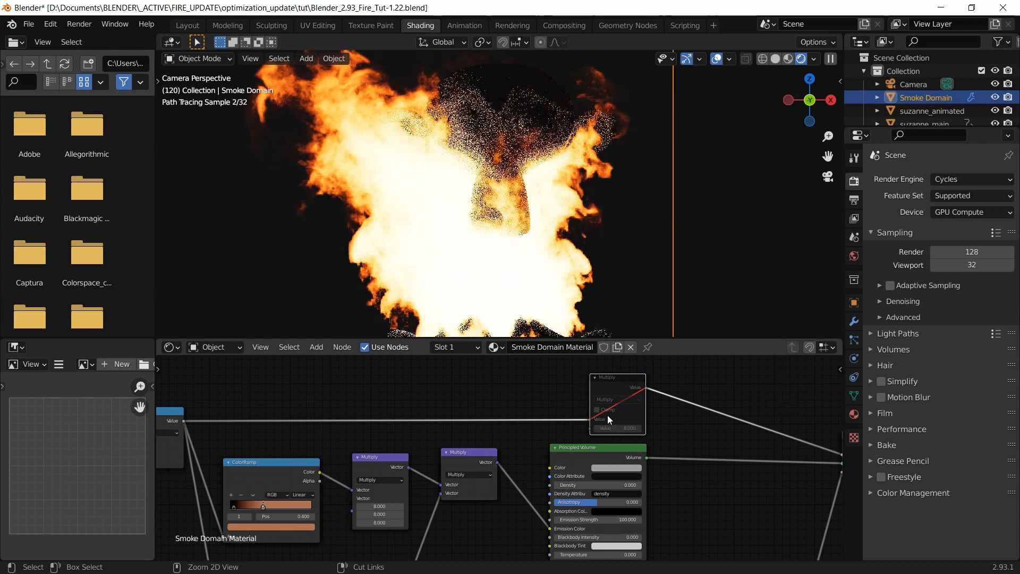
key("ctrl+s")
scroll(611, 404, "down", 3)
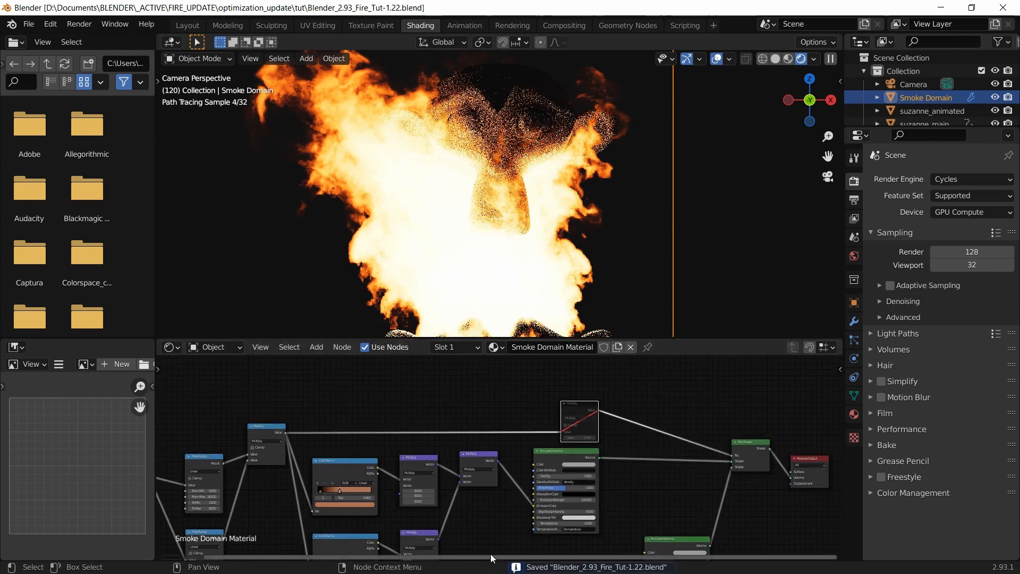
middle_click_drag(490, 554, 566, 409)
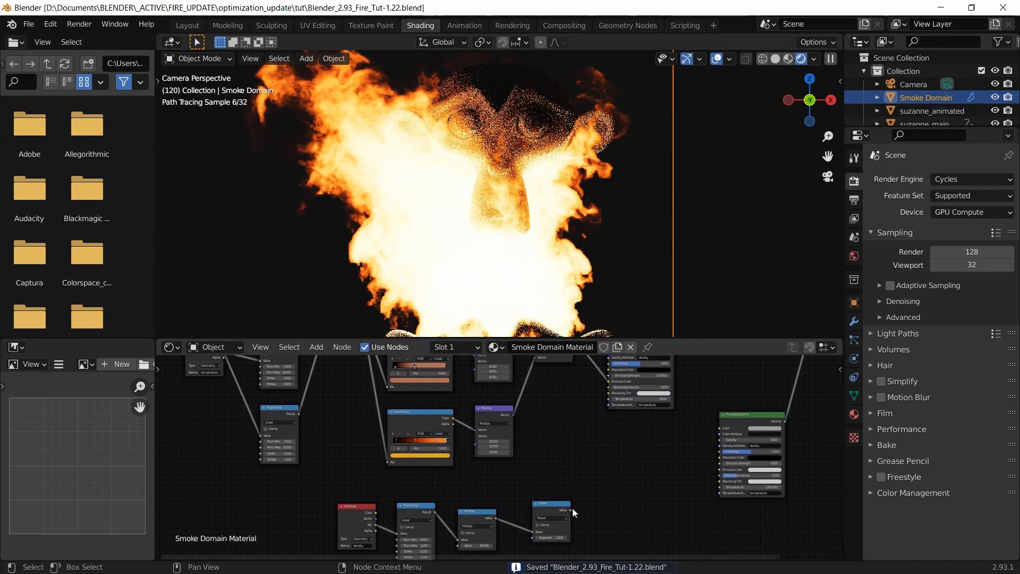
left_click_drag(572, 509, 592, 400)
middle_click_drag(592, 400, 581, 463)
scroll(599, 400, "up", 2)
scroll(597, 428, "up", 2)
scroll(597, 429, "down", 1)
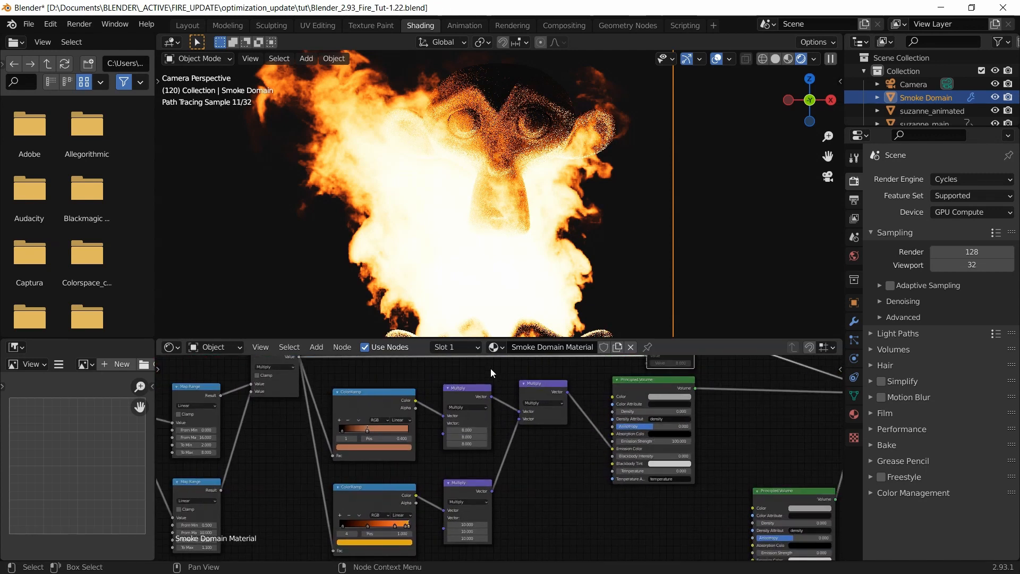
Enlarge the node editor and connect the Power node's Value output to the upper Principled Volume's Density input.
left_click_drag(484, 343, 487, 261)
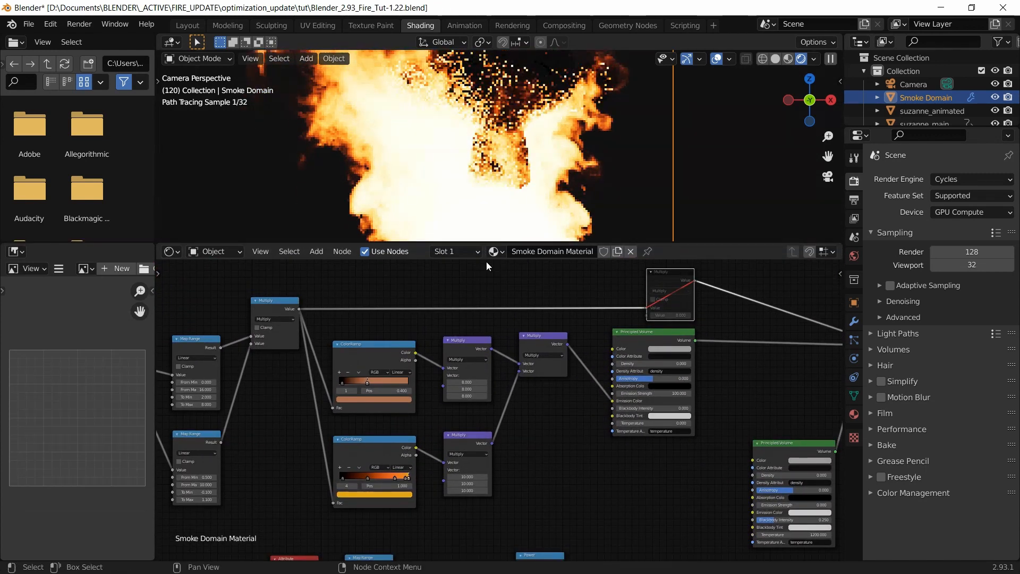
middle_click_drag(648, 493, 602, 435)
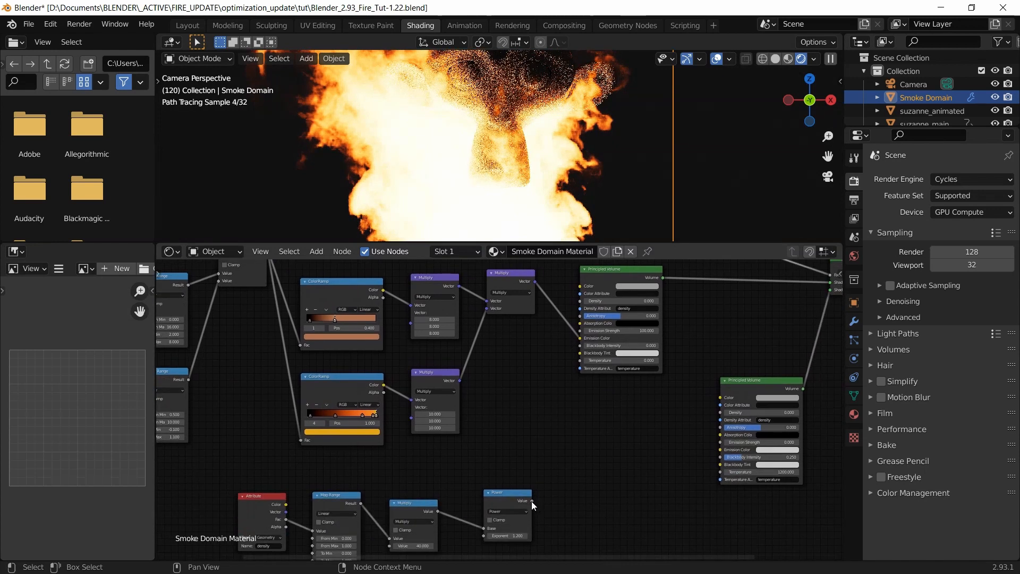
left_click_drag(532, 501, 581, 301)
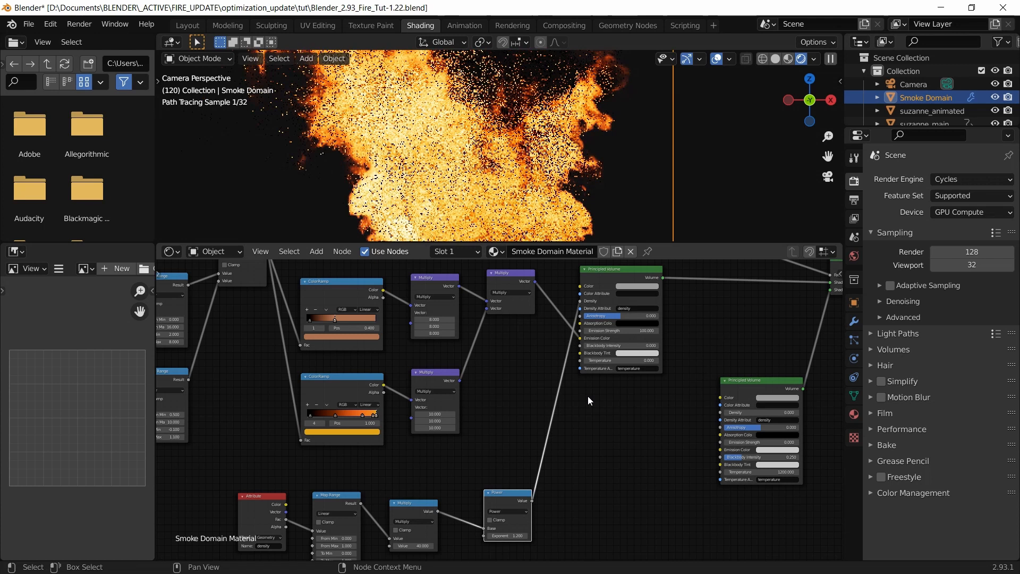
Line up the Multiply and Power nodes in a row with the density Map Range node.
scroll(587, 397, "down", 1)
scroll(586, 397, "down", 1)
middle_click_drag(573, 454, 596, 403)
scroll(594, 404, "down", 1)
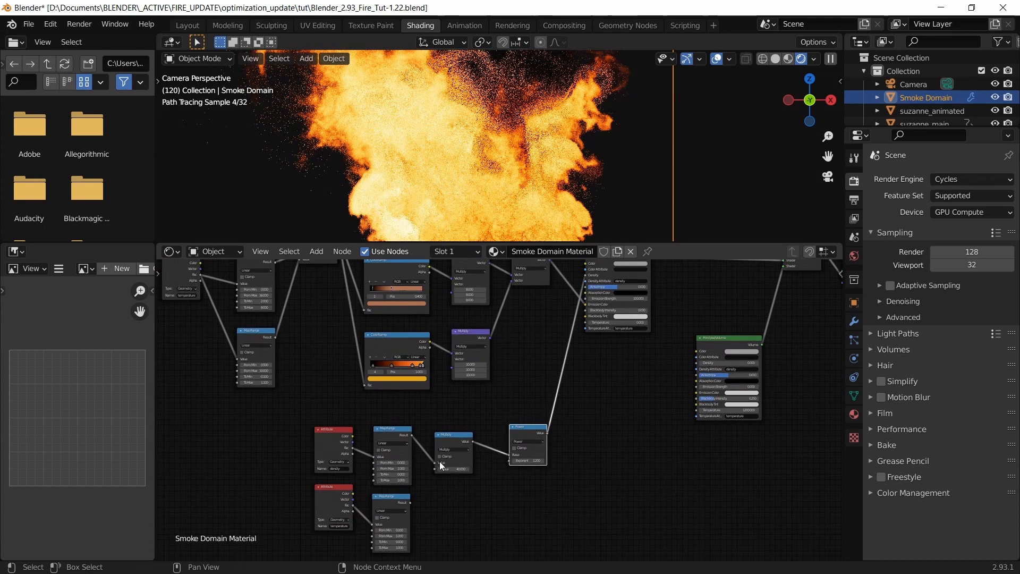
middle_click_drag(541, 489, 495, 426)
scroll(484, 473, "up", 1)
scroll(472, 469, "up", 2)
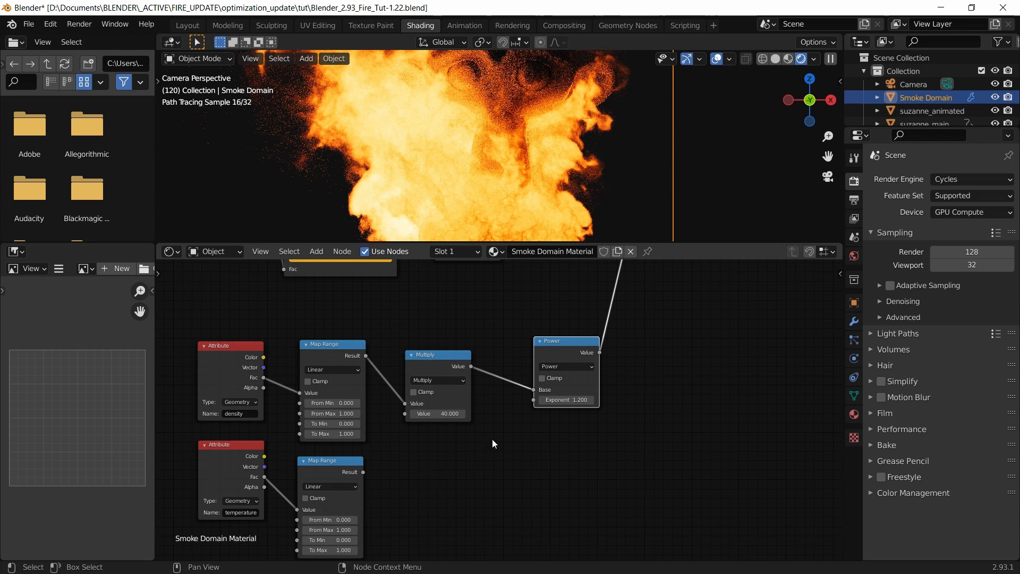
left_click_drag(413, 323, 532, 420)
left_click_drag(557, 344, 558, 362)
left_click_drag(445, 375, 448, 347)
left_click_drag(562, 331, 547, 347)
Duplicate the Multiply and Power nodes into the temperature row and connect the temperature Map Range's Result to the copied Multiply's first Value input.
left_click_drag(590, 467, 452, 348)
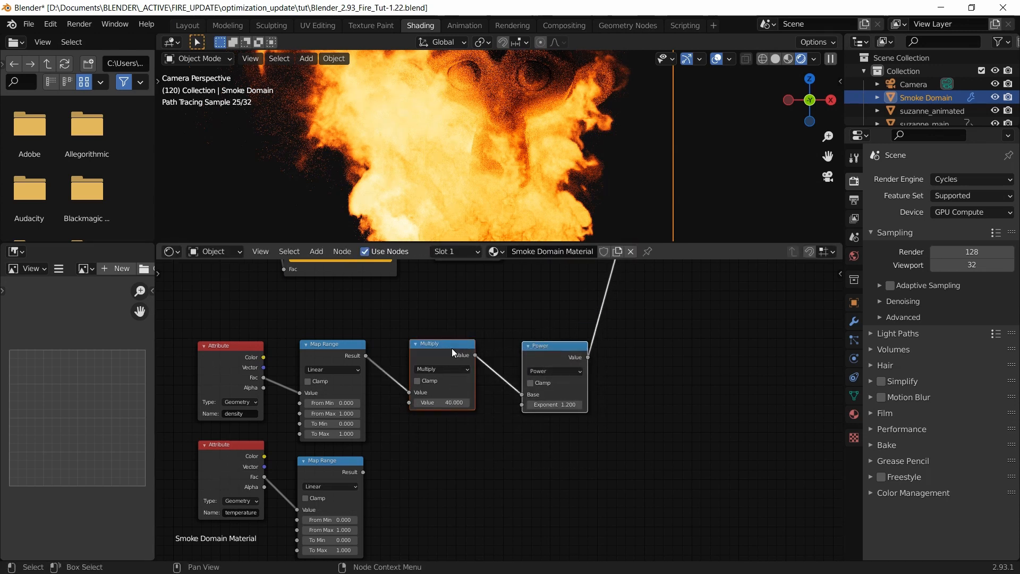
key("shift+d")
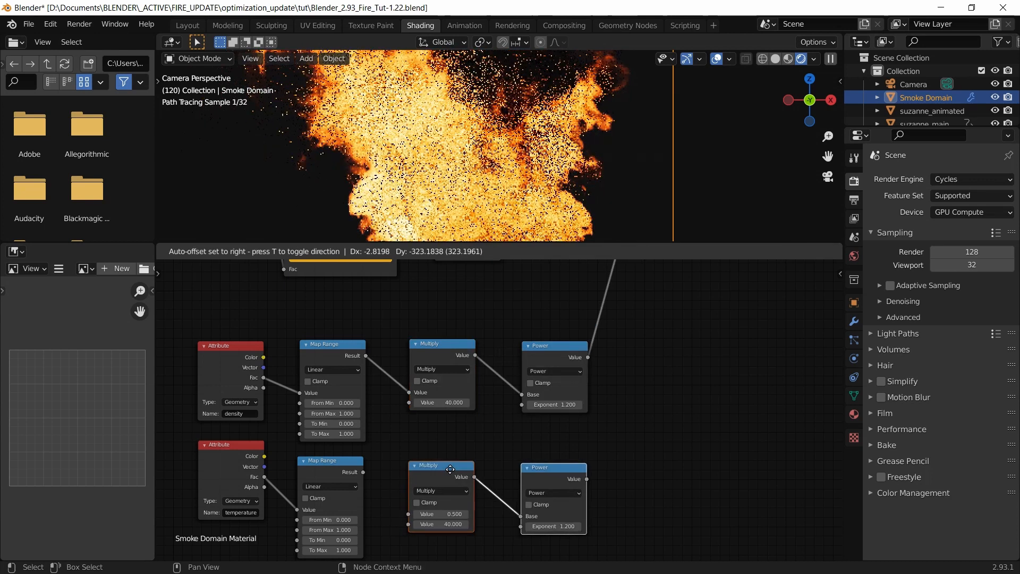
left_click(451, 469)
left_click(383, 467)
left_click_drag(363, 473, 408, 513)
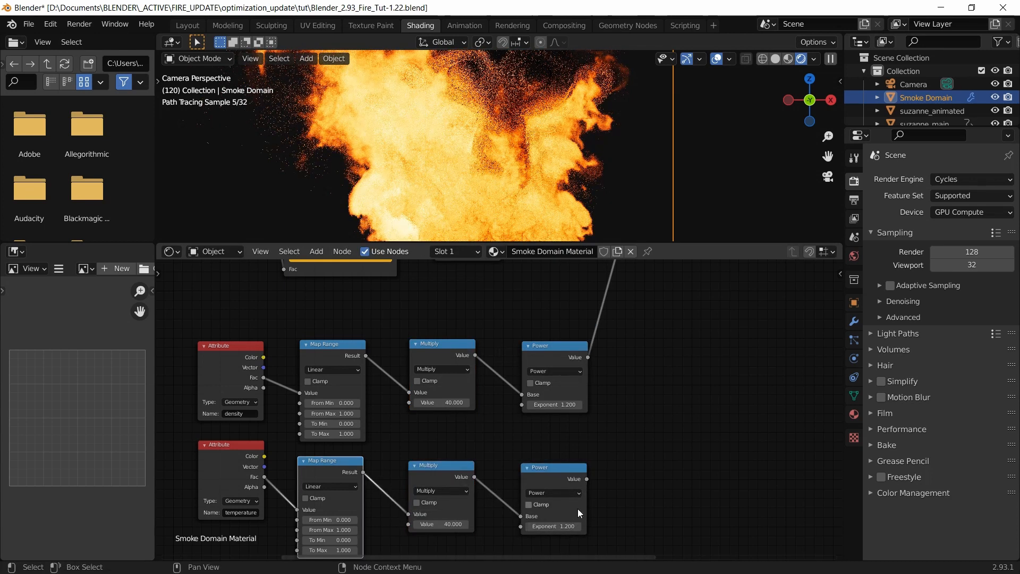
Set the Exponent of the Power node in the temperature row to 4.
left_click(547, 527)
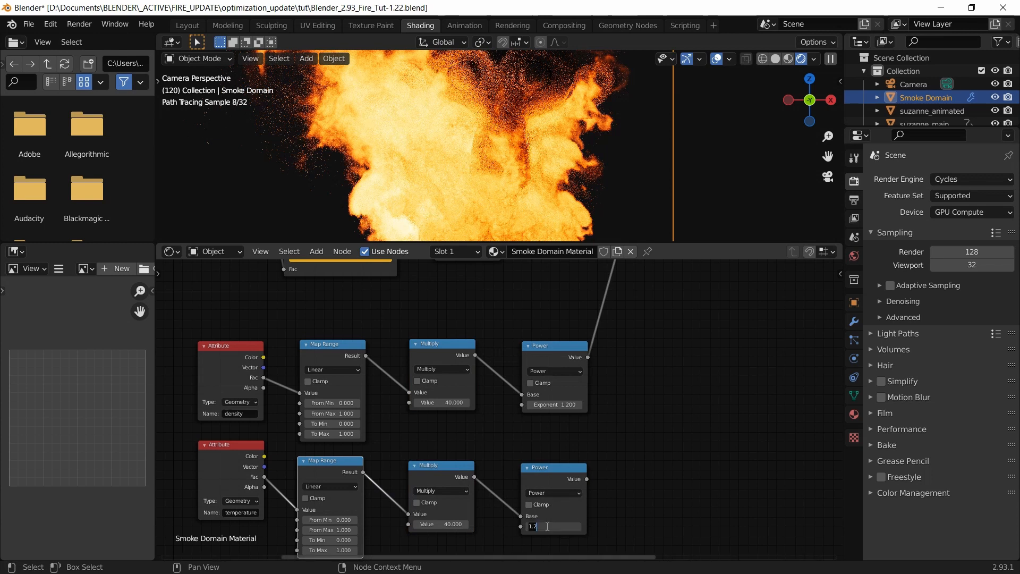
type("4")
key("Return")
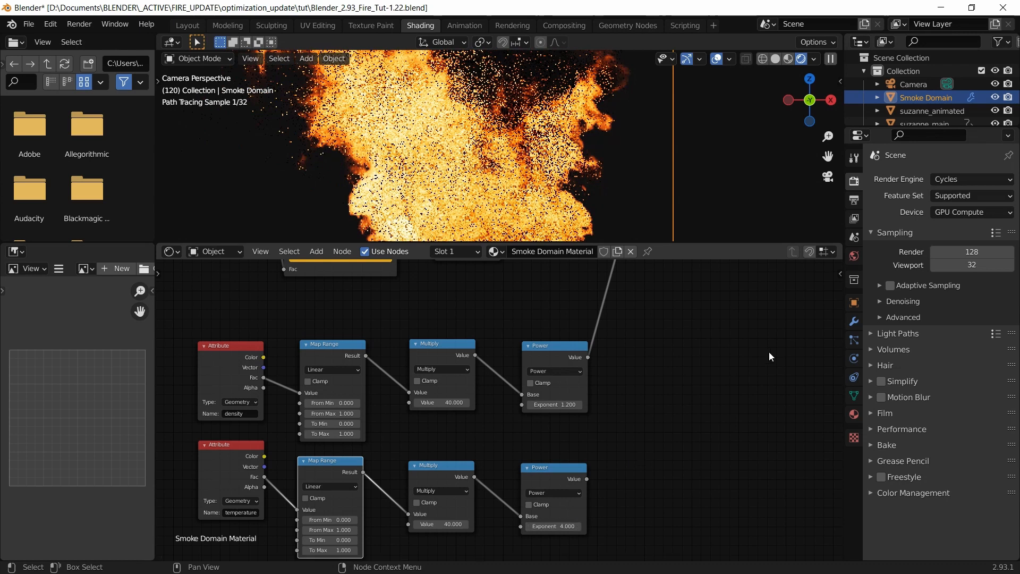
Add a Math node onto the density Power node's output link and place it level with that Power node.
key("shift+a")
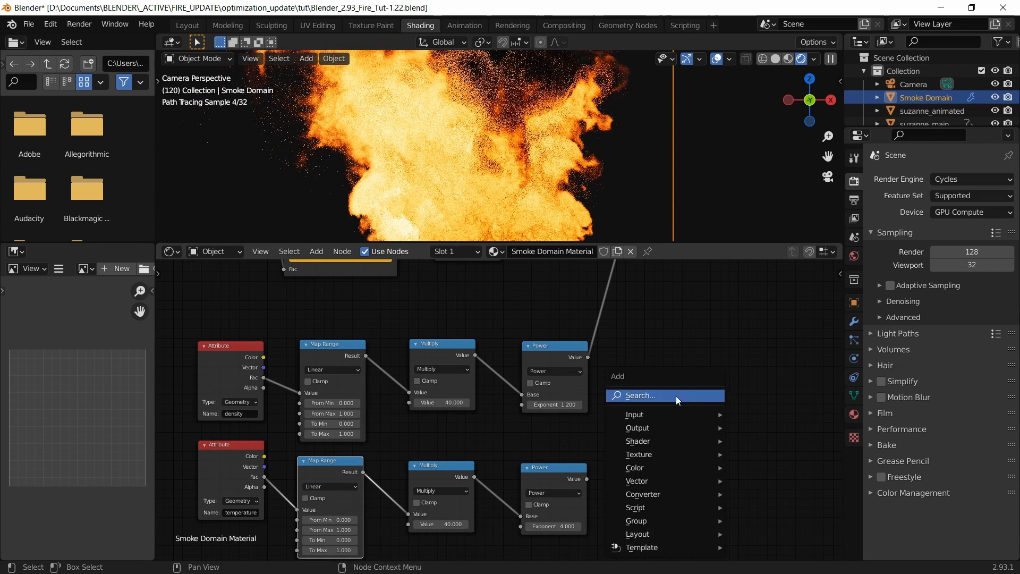
left_click(653, 396)
type("math")
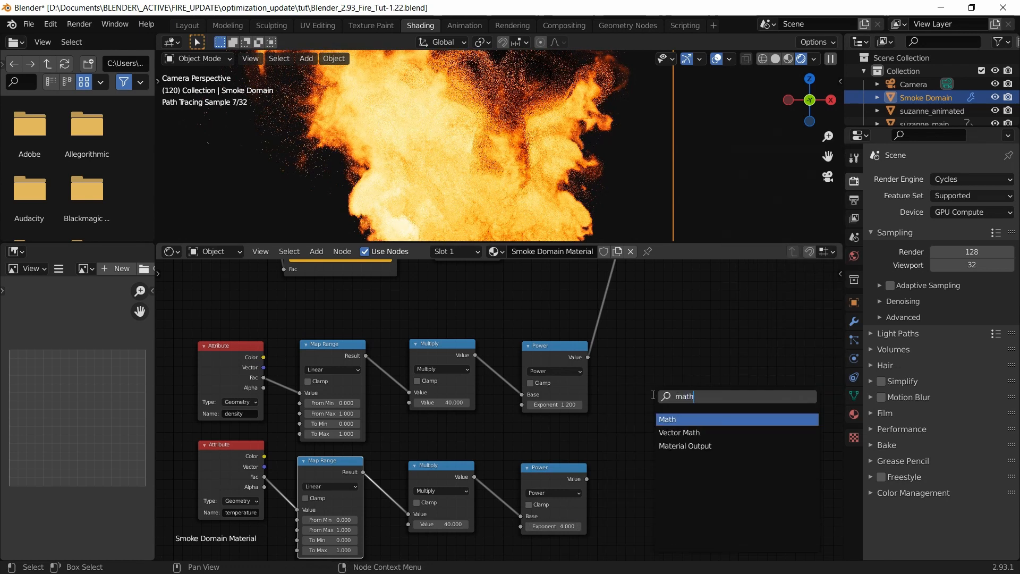
key("Return")
left_click(630, 301)
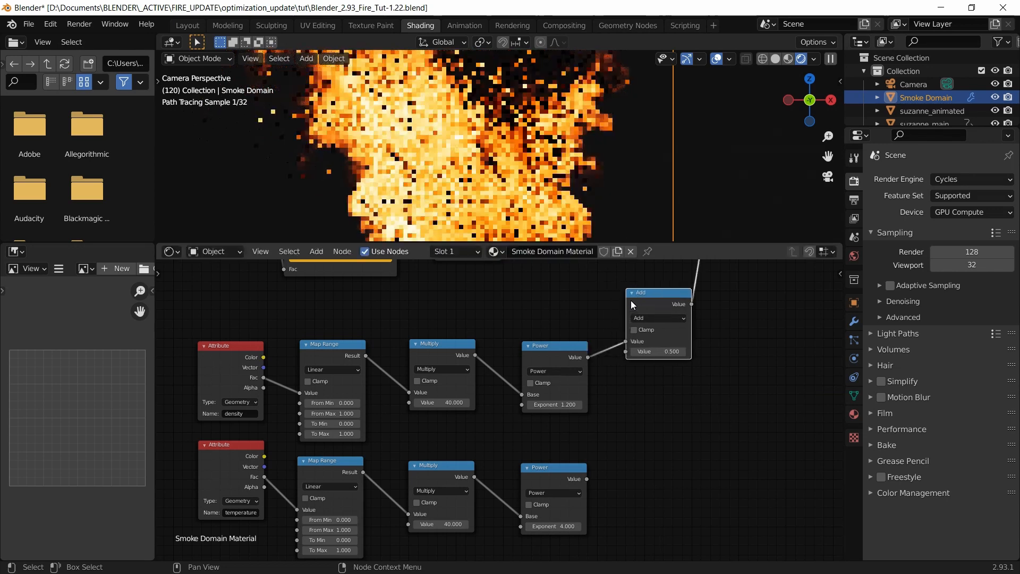
left_click_drag(661, 294, 670, 357)
Set the new Math node to Multiply and connect the temperature Power node's Value output to its second Value input.
left_click(669, 372)
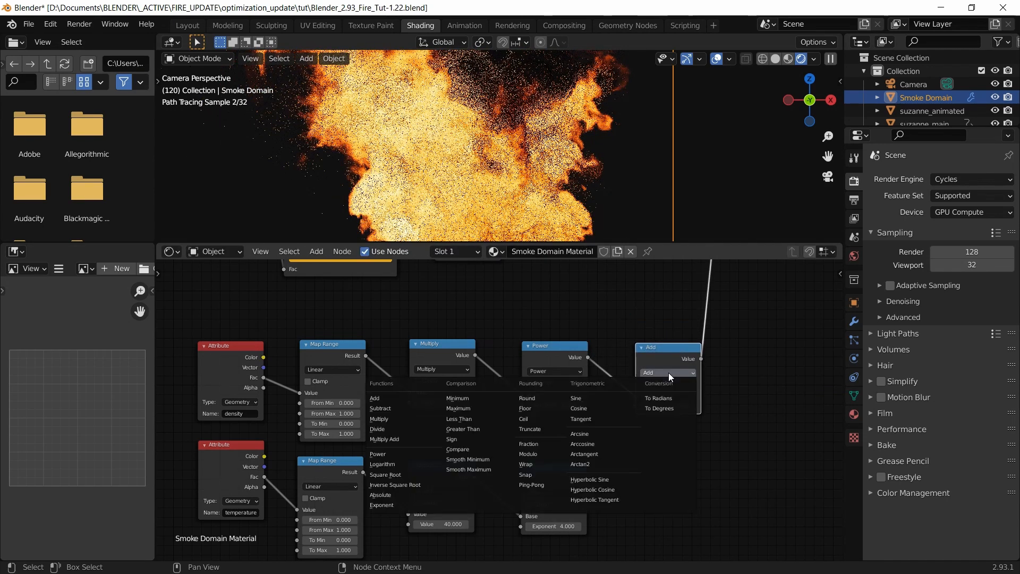
left_click(381, 420)
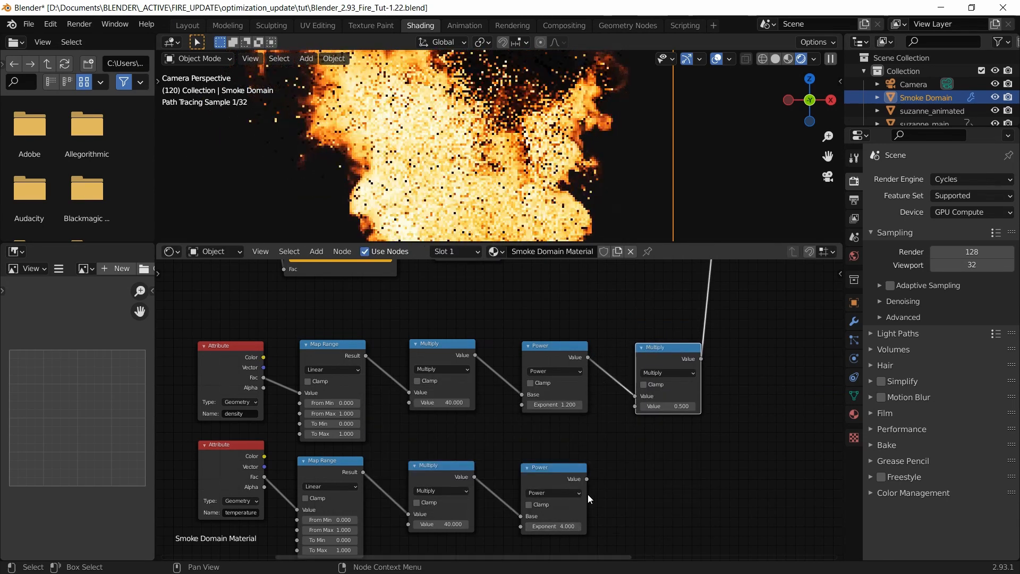
left_click_drag(587, 479, 638, 405)
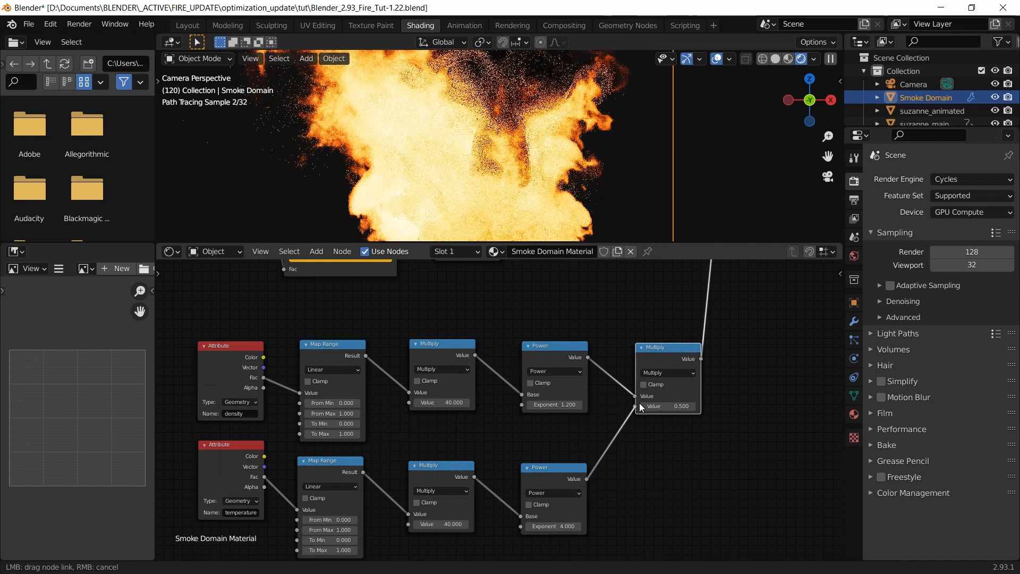
Set the second Value of the temperature row's Multiply node to 1 and save the file.
left_click_drag(693, 467, 692, 467)
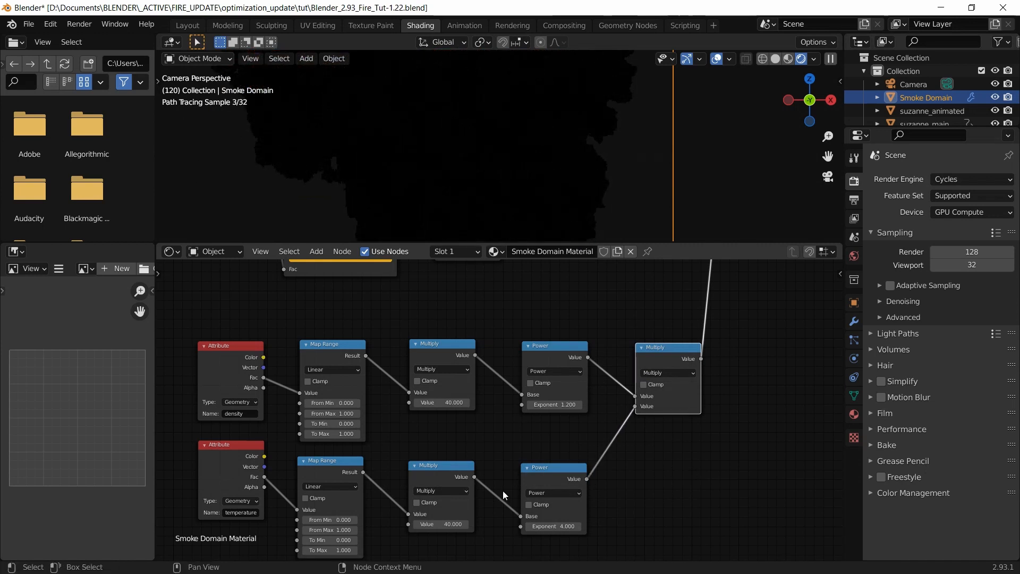
left_click(450, 524)
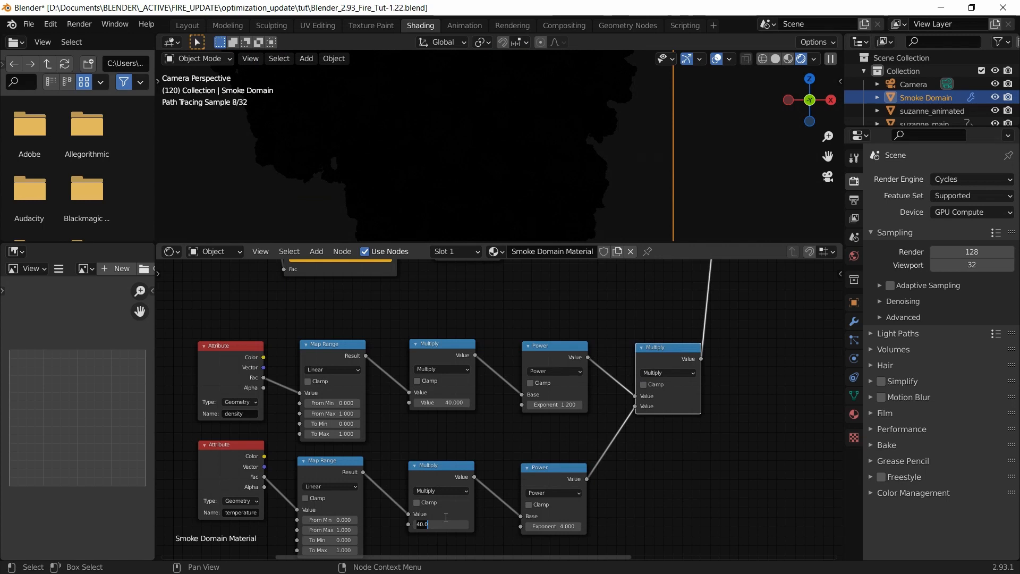
type("1")
key("Return")
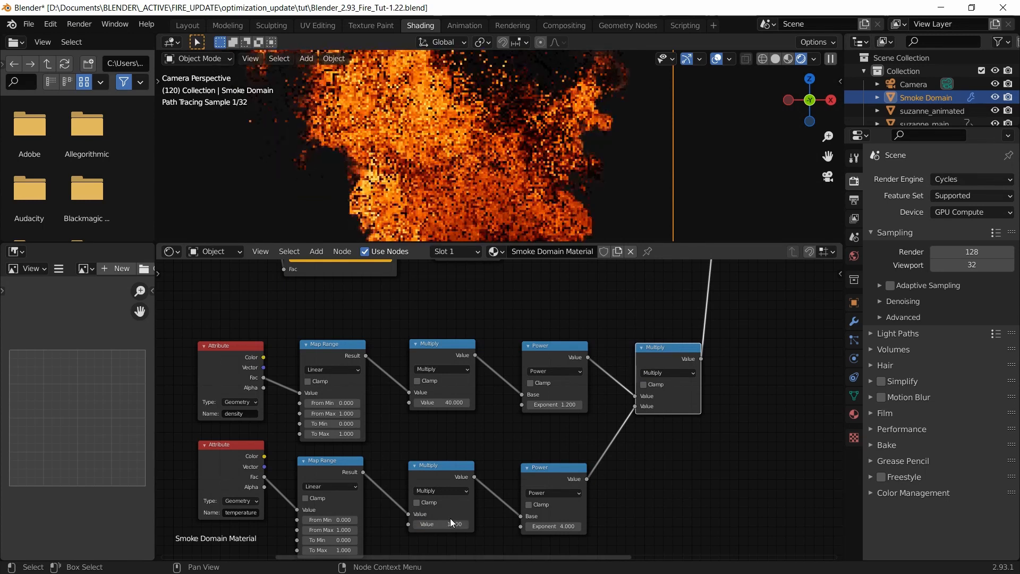
scroll(496, 139, "down", 2)
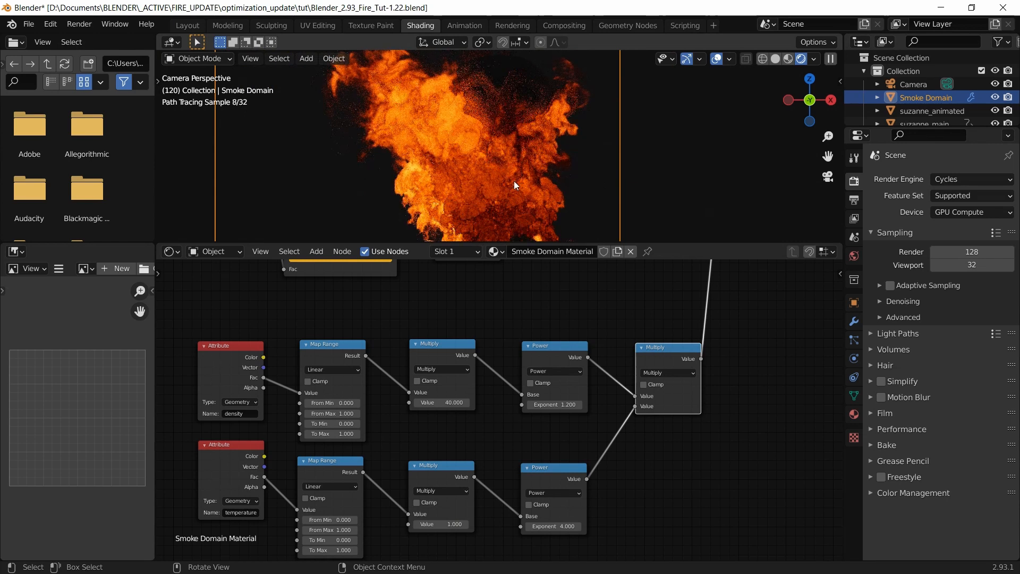
key("ctrl+s")
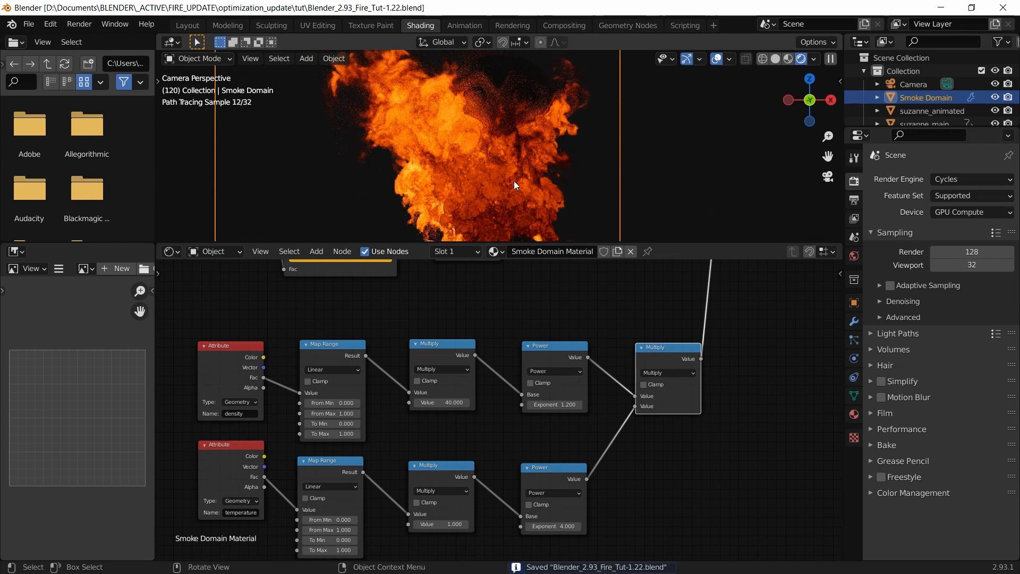
Try an Exponent of 2 and then 1 on the temperature row's Power node.
scroll(550, 291, "down", 4)
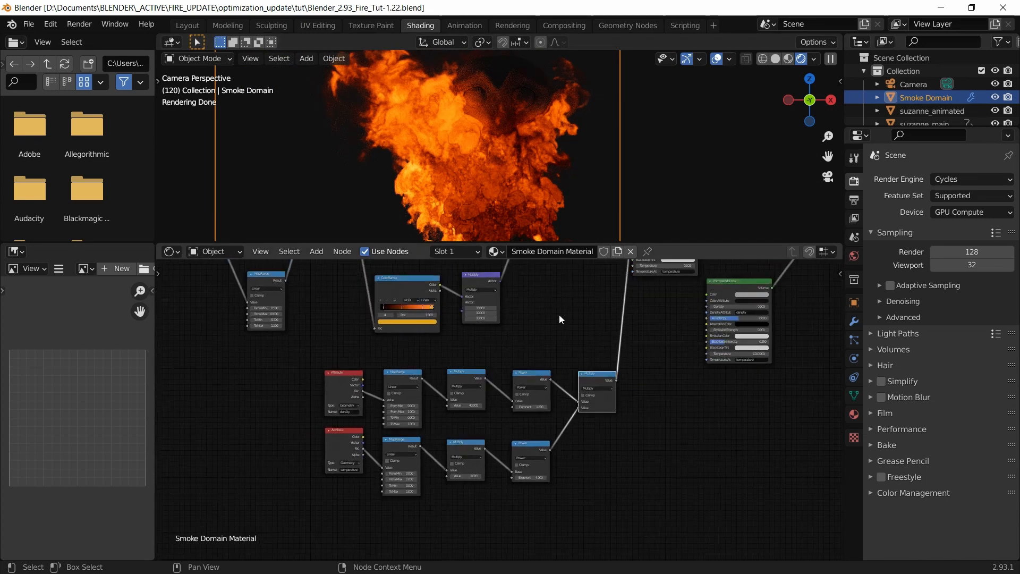
middle_click_drag(559, 315, 550, 365)
scroll(458, 512, "up", 4)
middle_click_drag(483, 491, 505, 405)
scroll(479, 480, "up", 3)
left_click(560, 508)
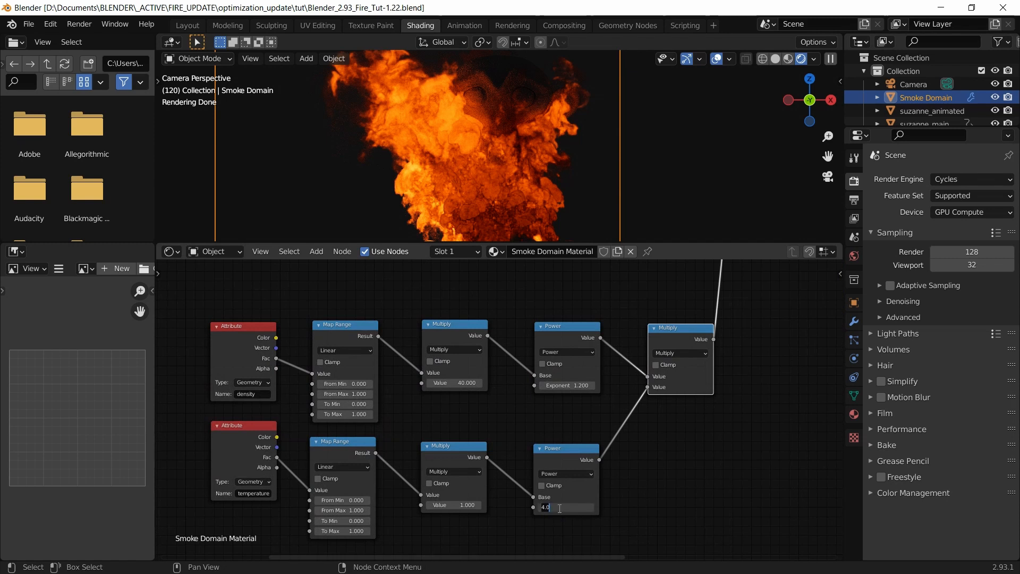
type("2.0")
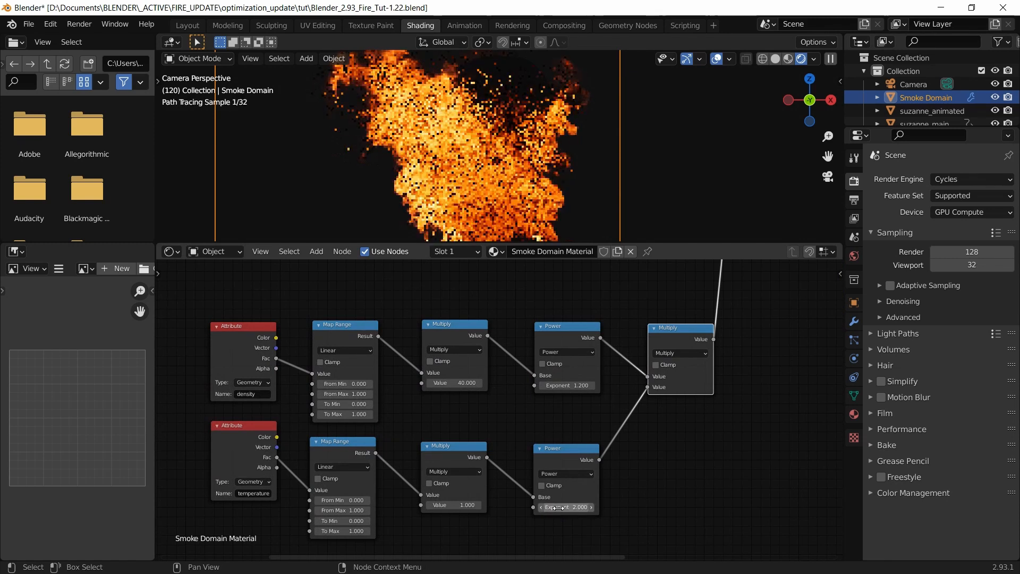
type("1")
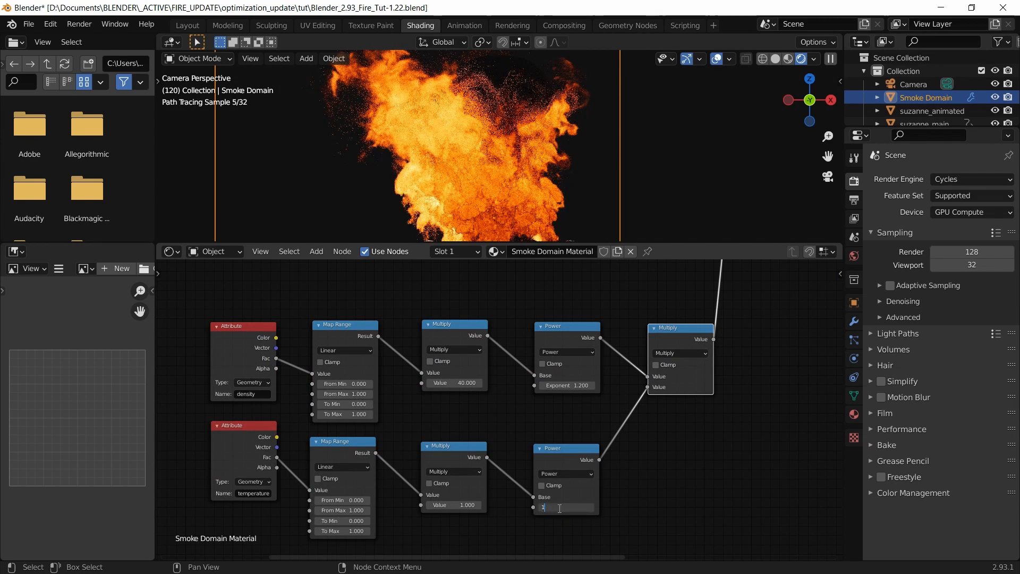
key("Return")
key("Return")
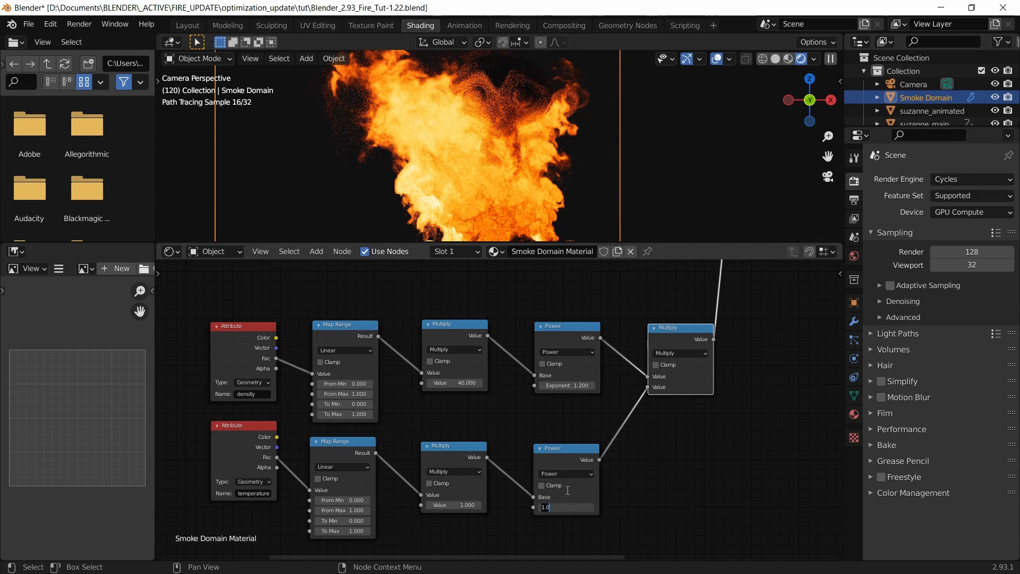
key("Return")
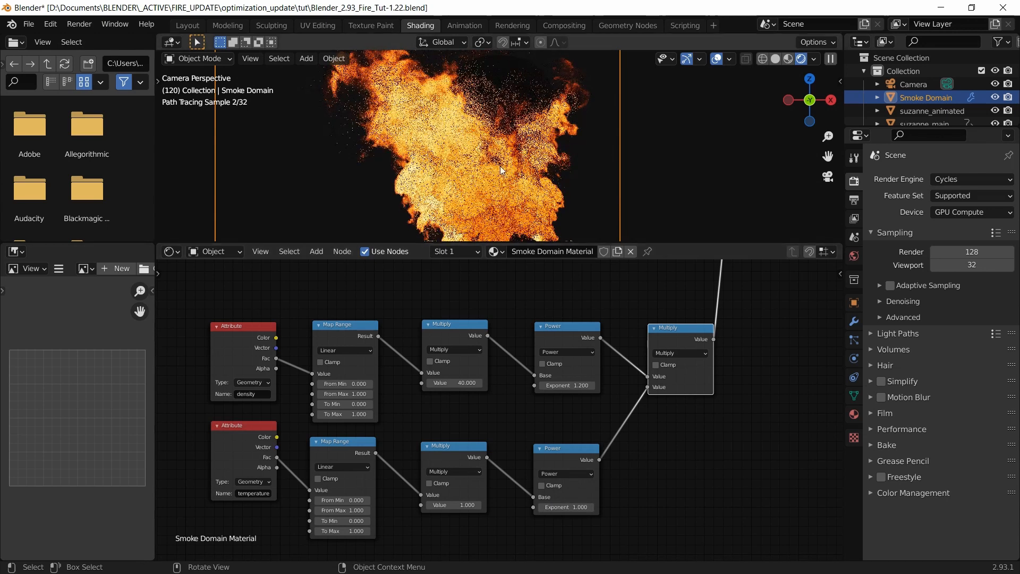
Try an Exponent of 1.2 on the temperature row's Power node.
scroll(500, 166, "down", 2)
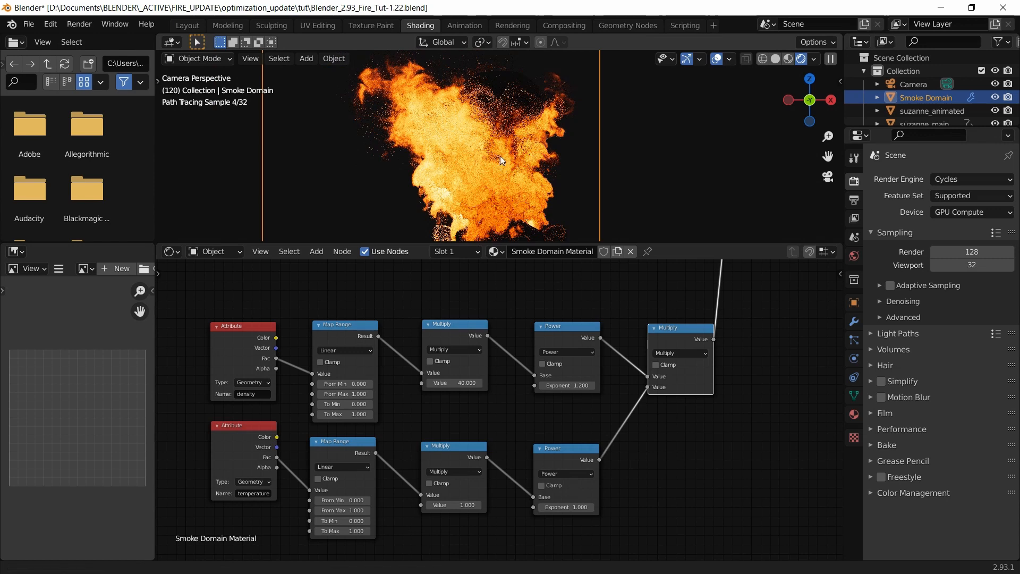
scroll(500, 156, "up", 2)
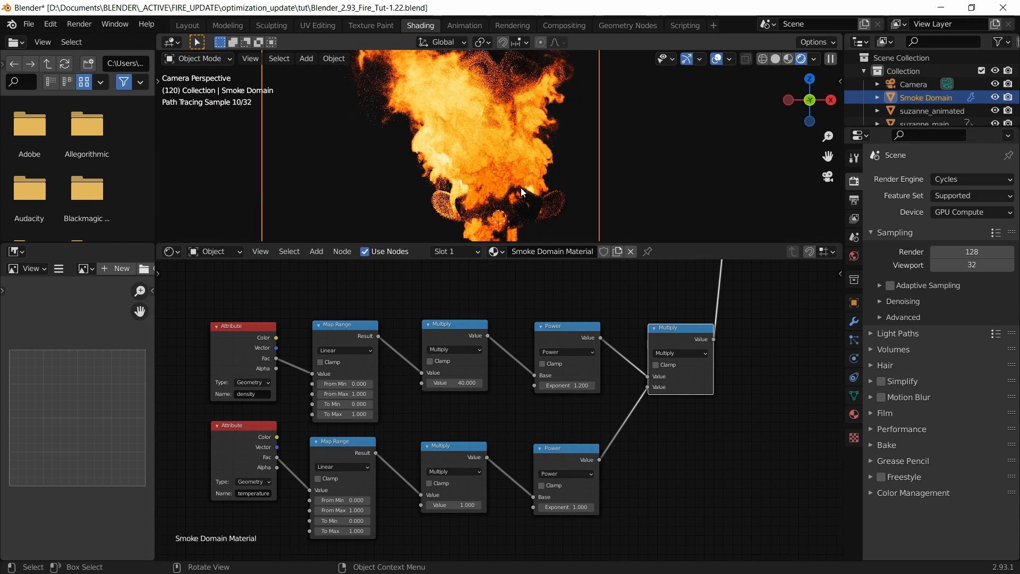
double_click(570, 506)
type("1")
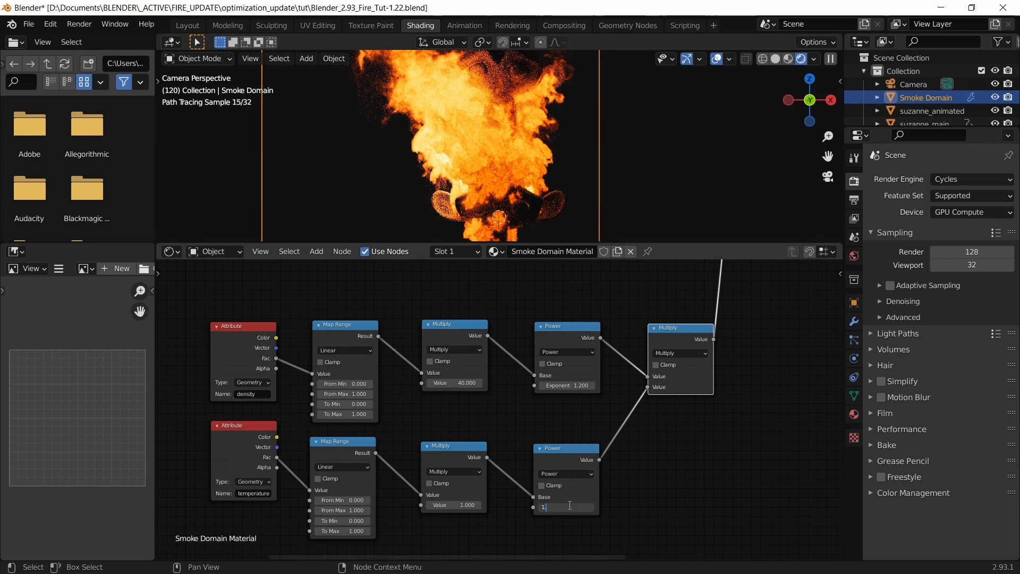
type(".2")
key("Return")
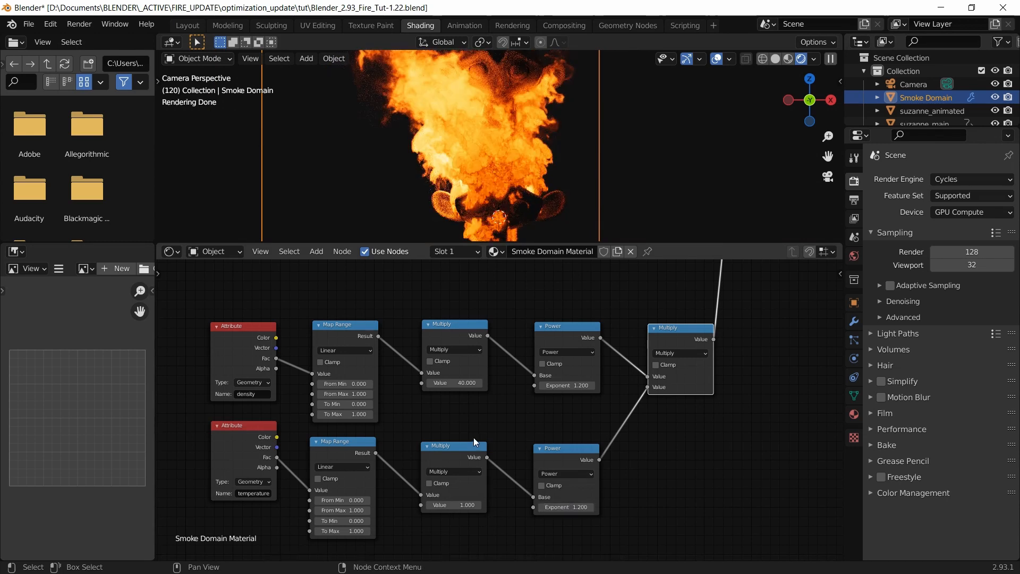
Try a To Min of 4 on the upper Map Range node that feeds the color ramps' Multiply node.
scroll(476, 439, "down", 2)
middle_click_drag(442, 308, 425, 392)
left_click(340, 323)
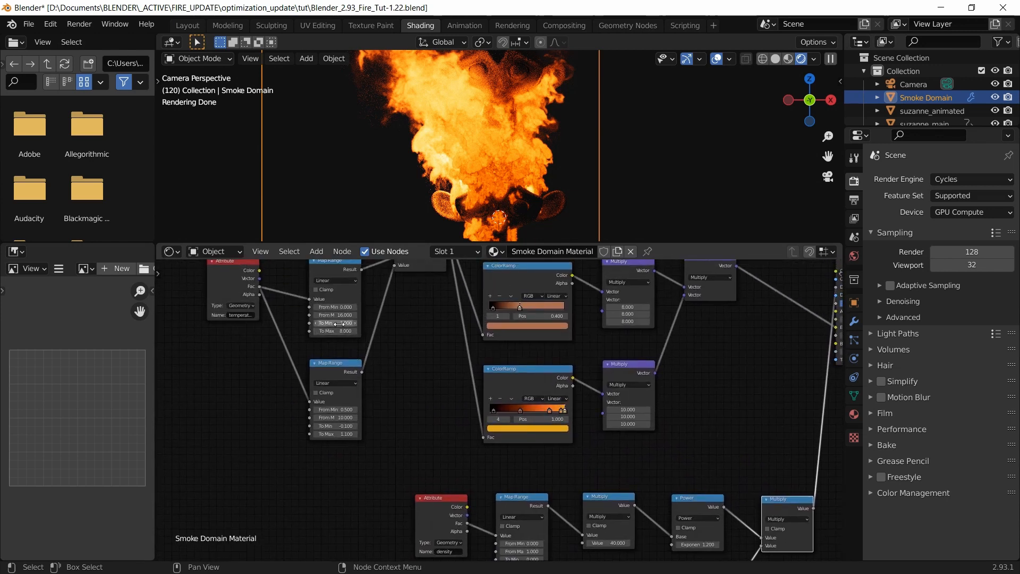
key("Return")
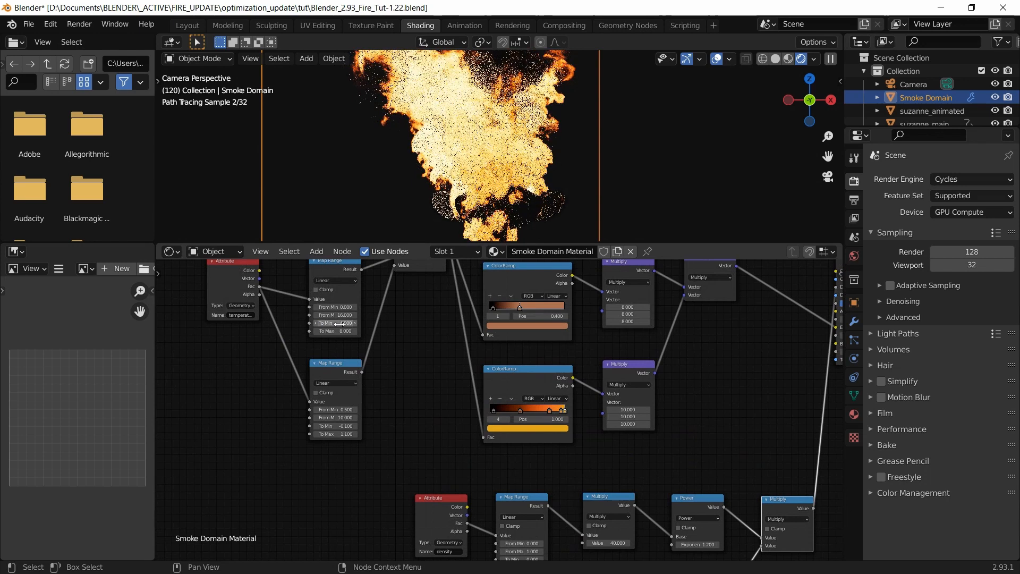
Set To Min of the upper Map Range feeding the color ramps to 2.5, and refine it to 2.
scroll(416, 340, "up", 1)
scroll(415, 339, "down", 2)
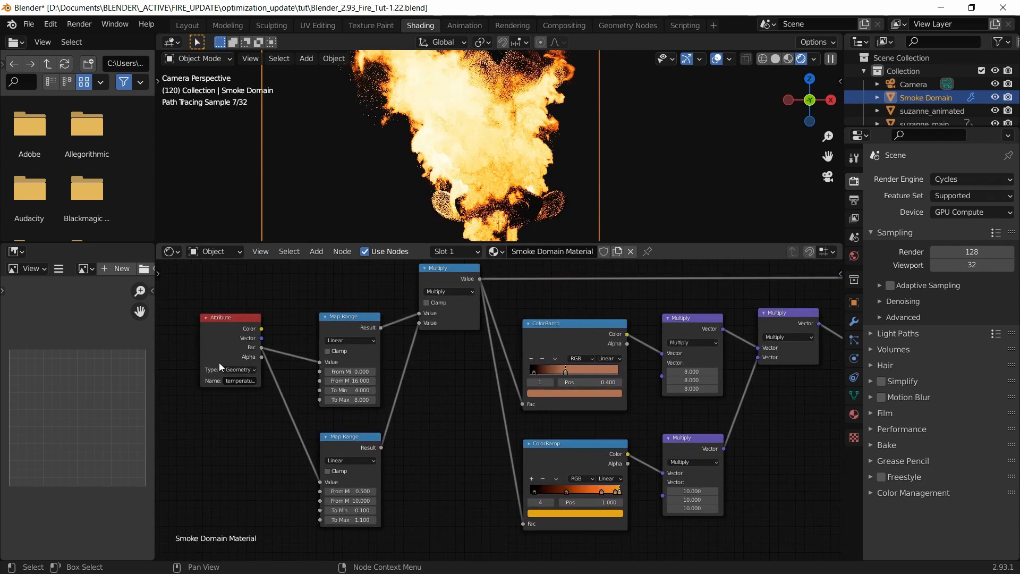
scroll(219, 363, "up", 3)
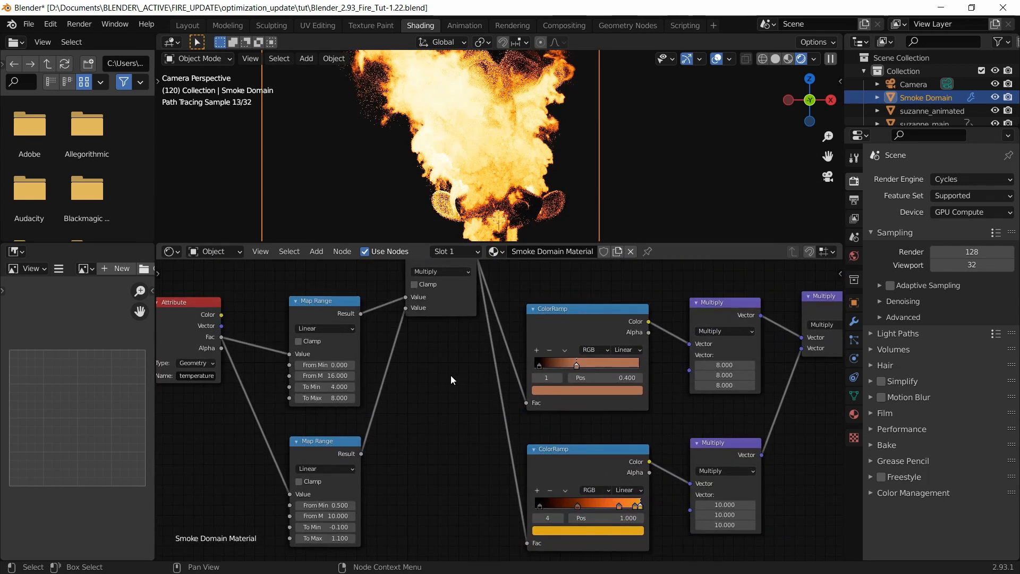
left_click(325, 389)
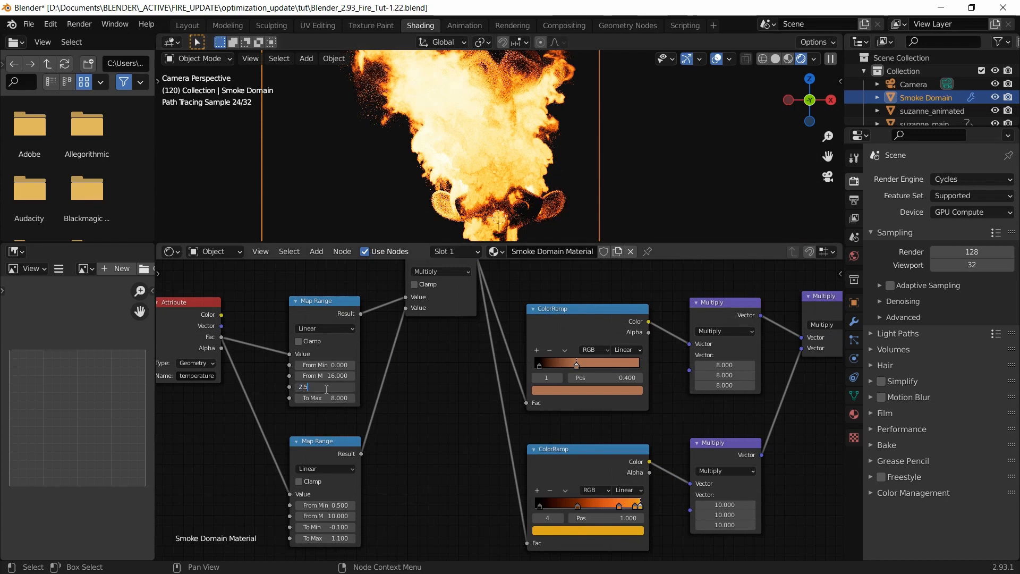
key("Return")
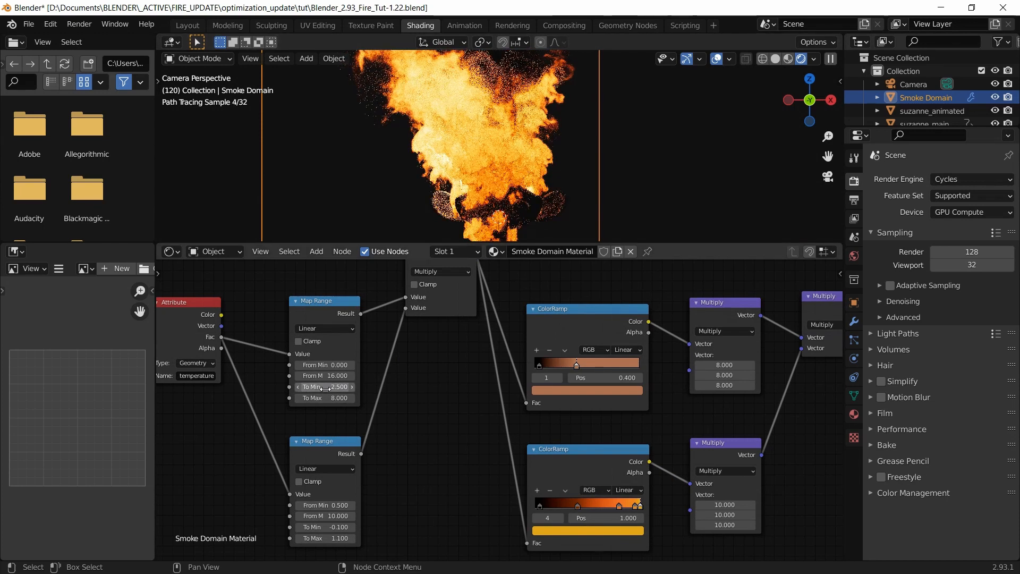
left_click(325, 389)
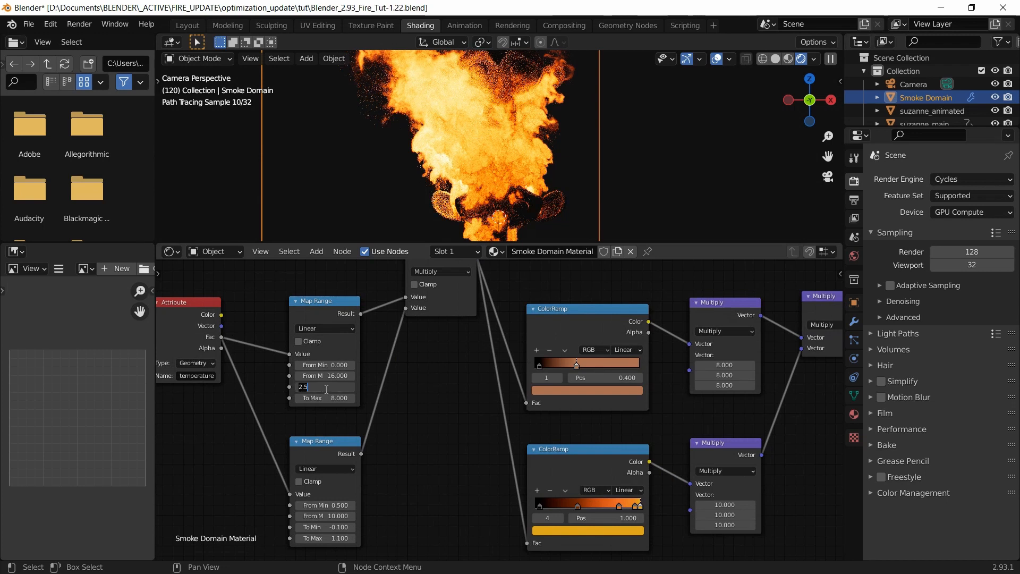
type("2")
key("Return")
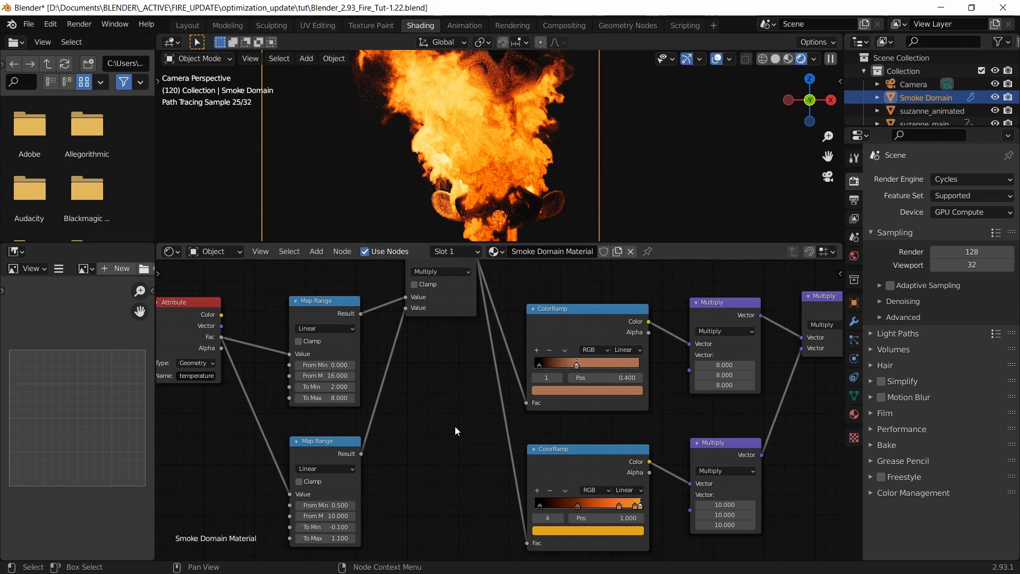
Set the Exponent of the density network's temperature-row Power node to 4.
scroll(455, 426, "down", 2)
scroll(455, 427, "up", 1)
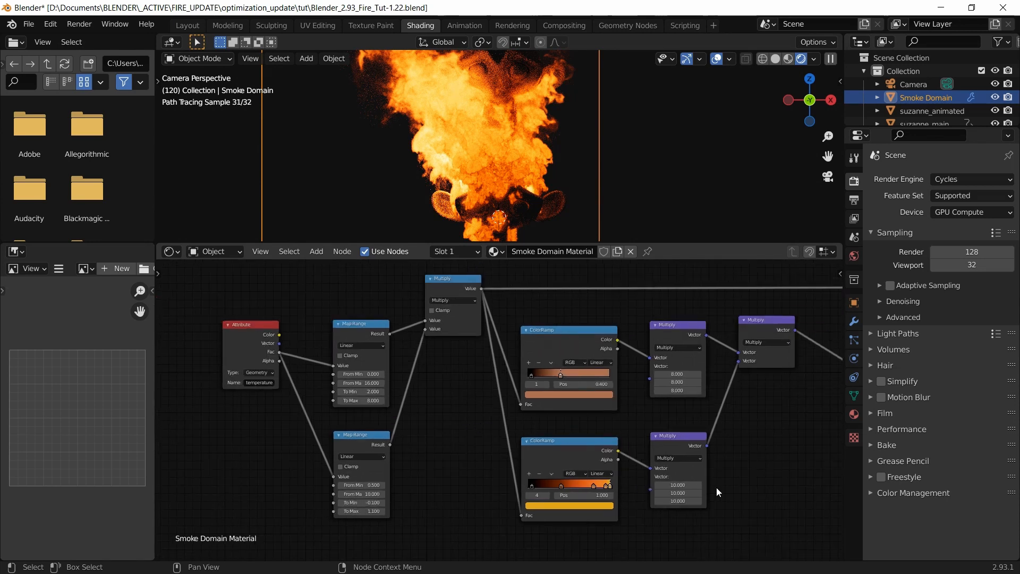
middle_click_drag(735, 482, 571, 469)
middle_click_drag(641, 491, 597, 441)
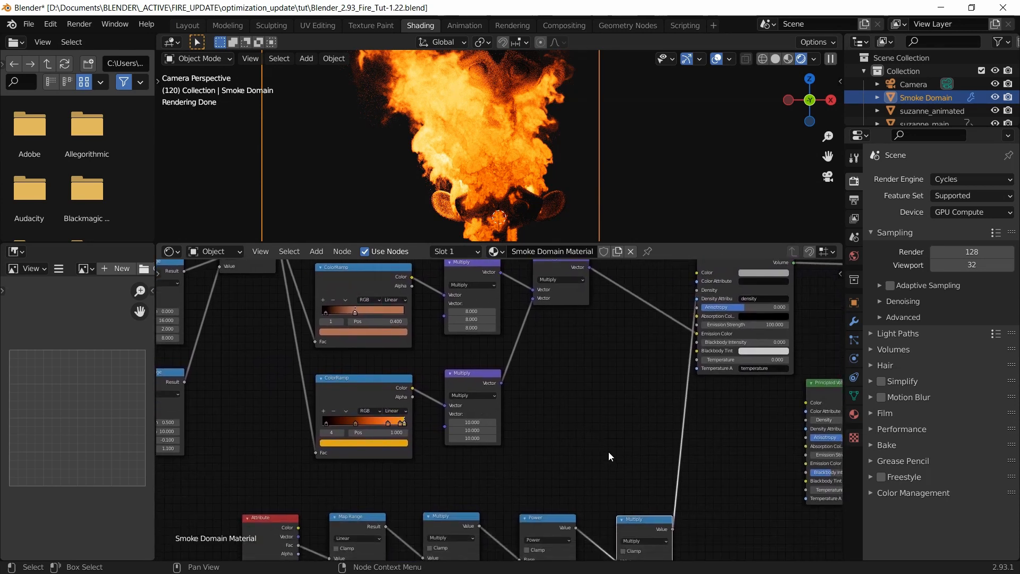
scroll(612, 454, "down", 2)
middle_click_drag(717, 483, 705, 402)
middle_click_drag(695, 445, 717, 392)
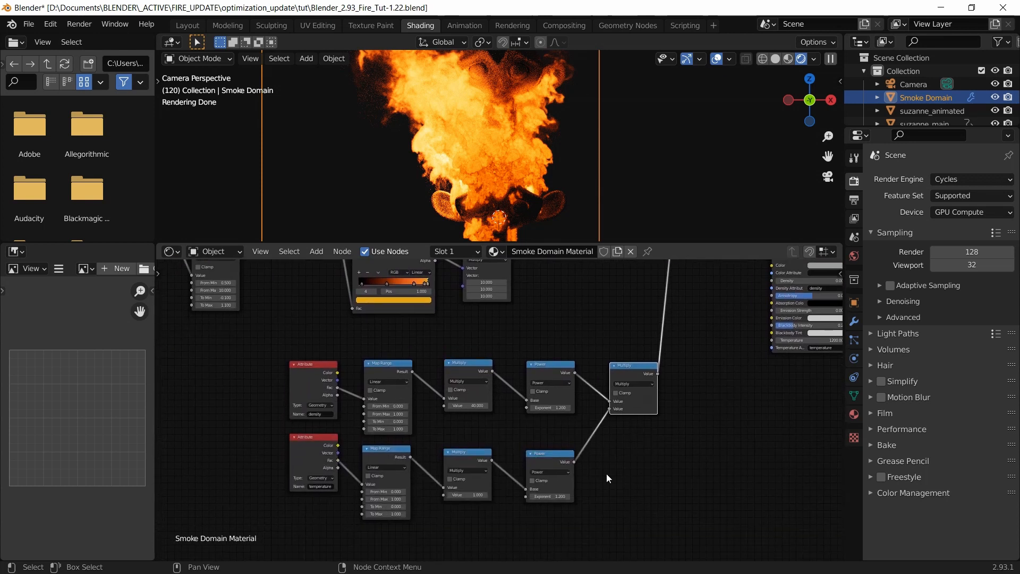
scroll(607, 474, "up", 2)
middle_click_drag(607, 489, 620, 429)
scroll(593, 478, "up", 2)
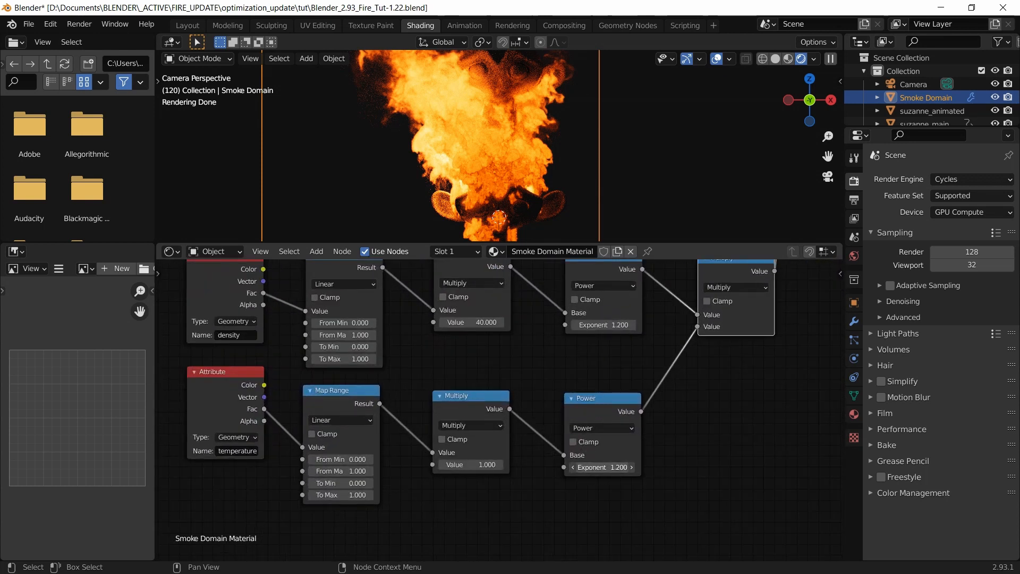
left_click(603, 467)
type("4")
key("Return")
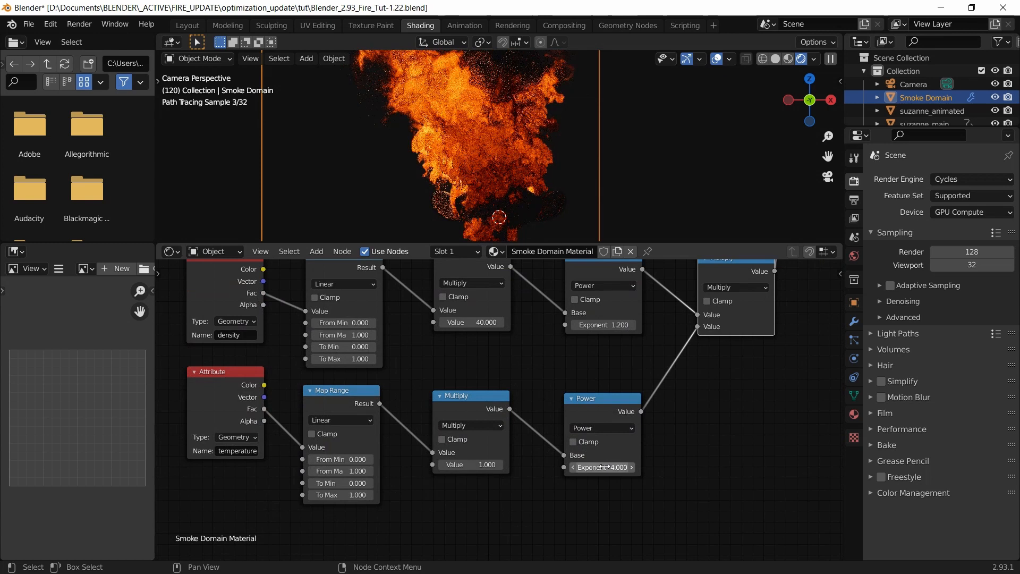
Mute and unmute the temperature row's Multiply node to compare the fire, and save the file.
left_click(490, 400)
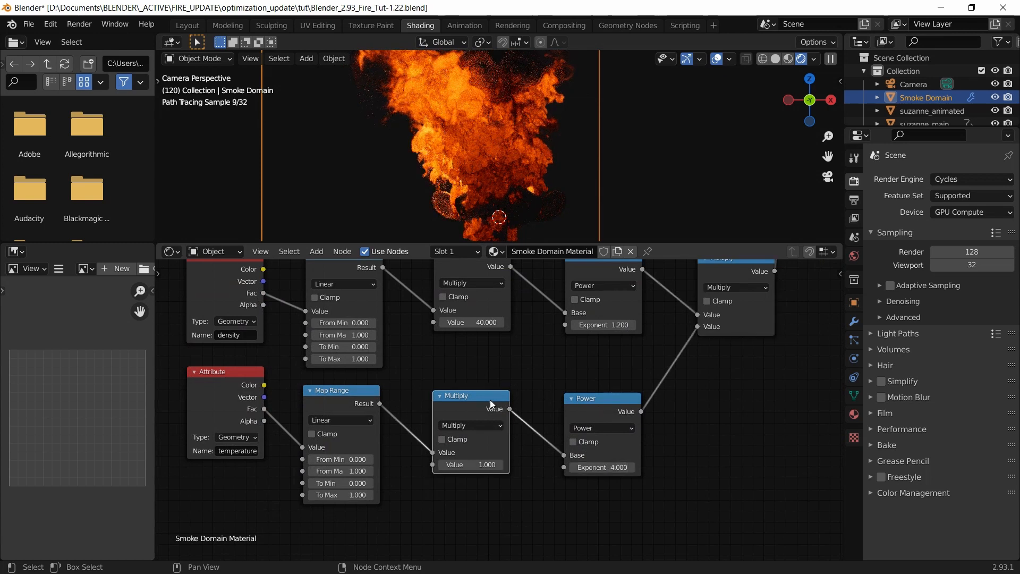
key("m")
key("m")
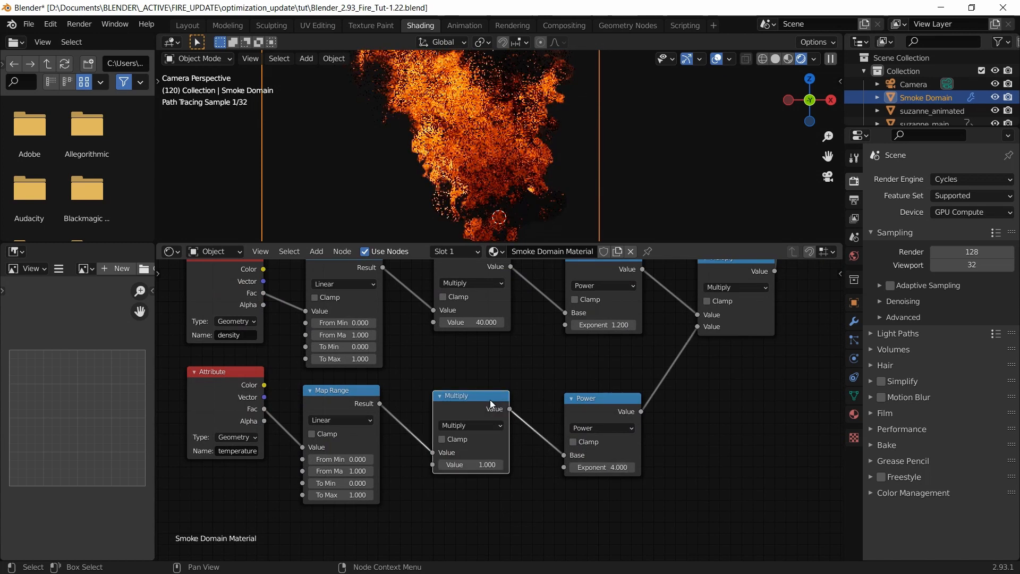
key("ctrl+s")
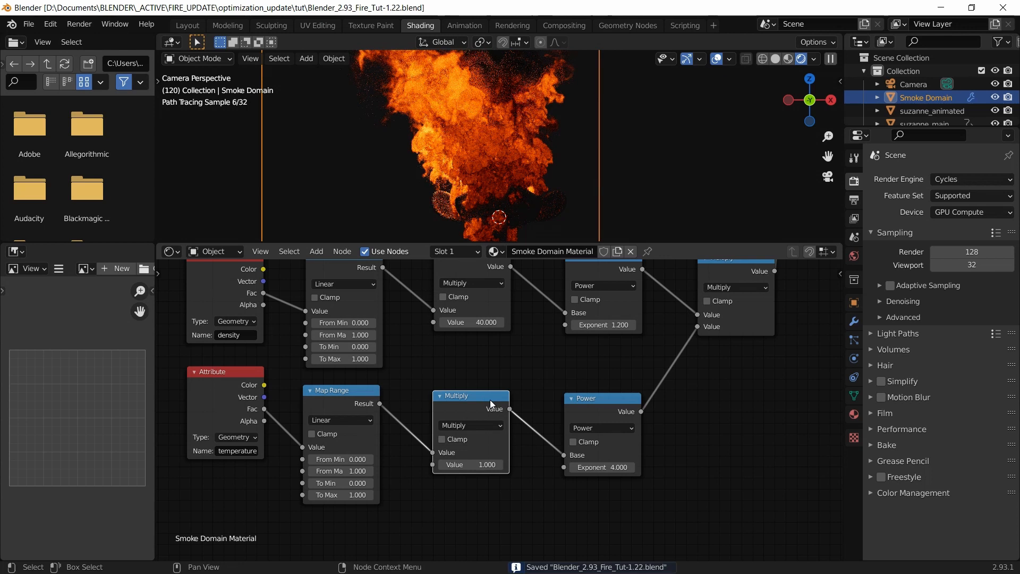
Set both From Max and To Max of the density row's Map Range node to 10.
left_click(353, 336)
type("1.0")
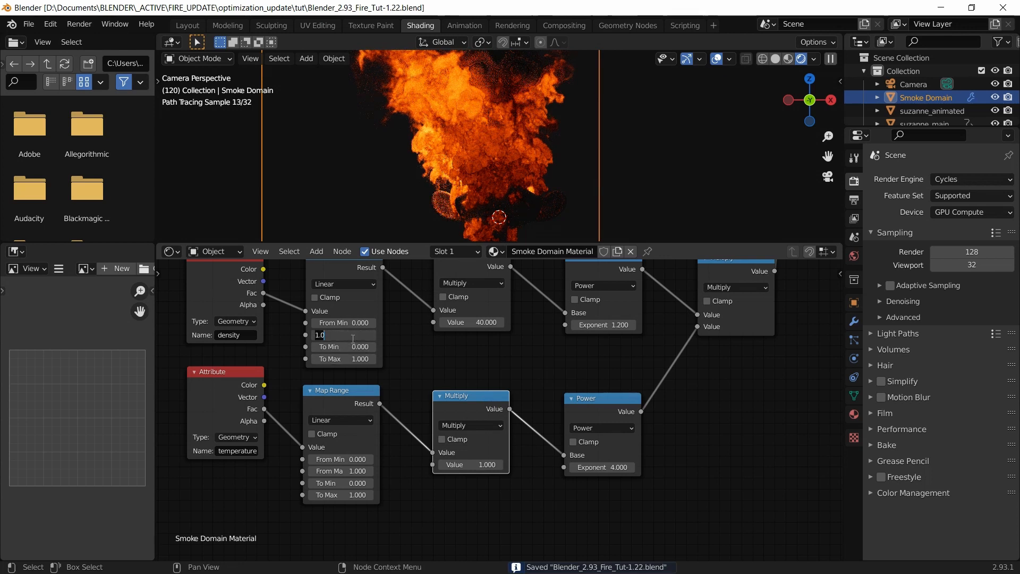
key("BackSpace")
key("BackSpace")
type("0")
key("Return")
left_click(350, 359)
type("10")
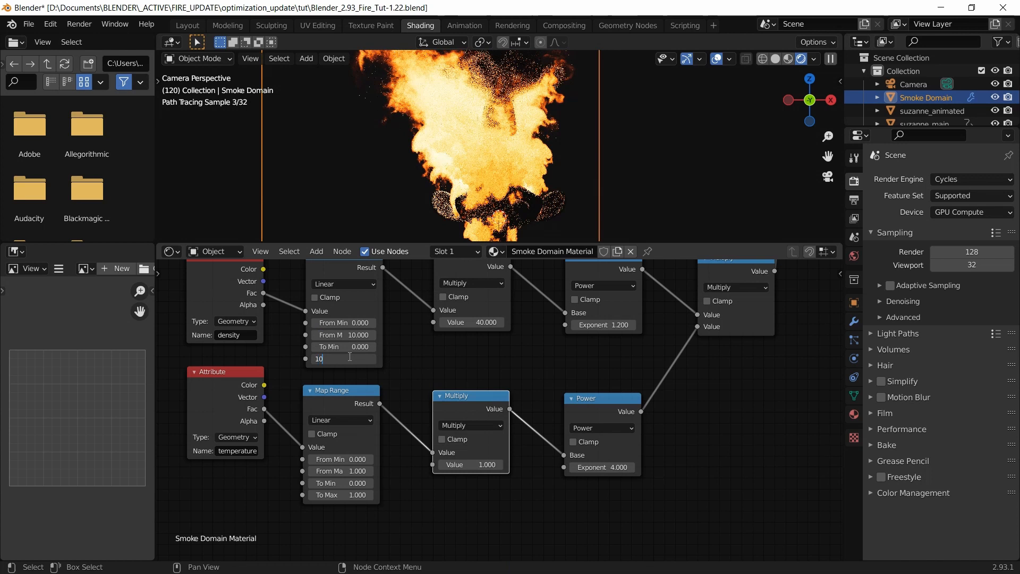
key("Return")
Set From Max of the Map Range node in the temperature row to 10.
left_click(345, 471)
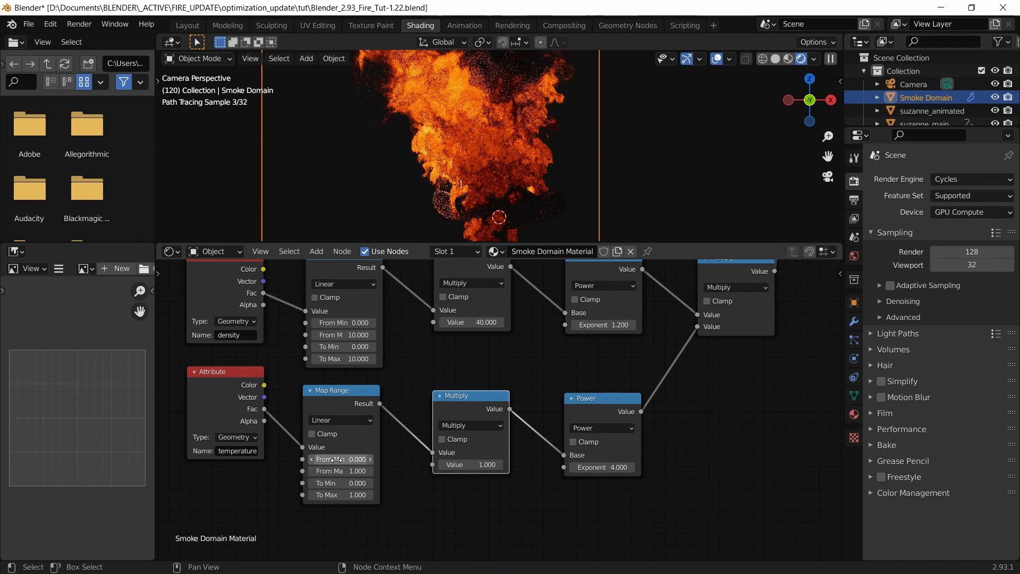
type("1.0")
key("BackSpace")
key("BackSpace")
type("0")
key("Return")
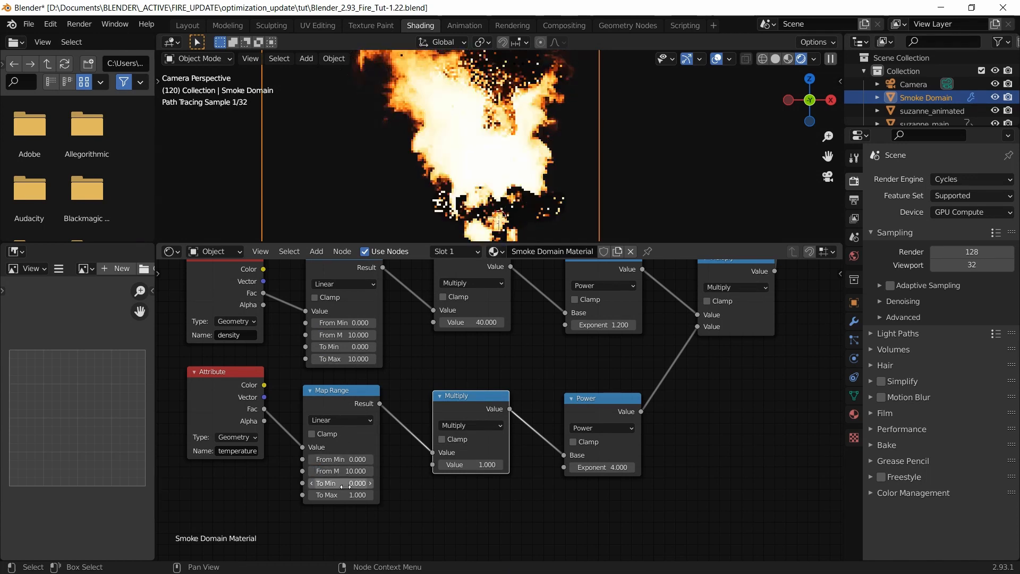
Try a To Max value of 5 on the Map Range nodes of the temperature and density rows.
left_click(347, 495)
type("10.0")
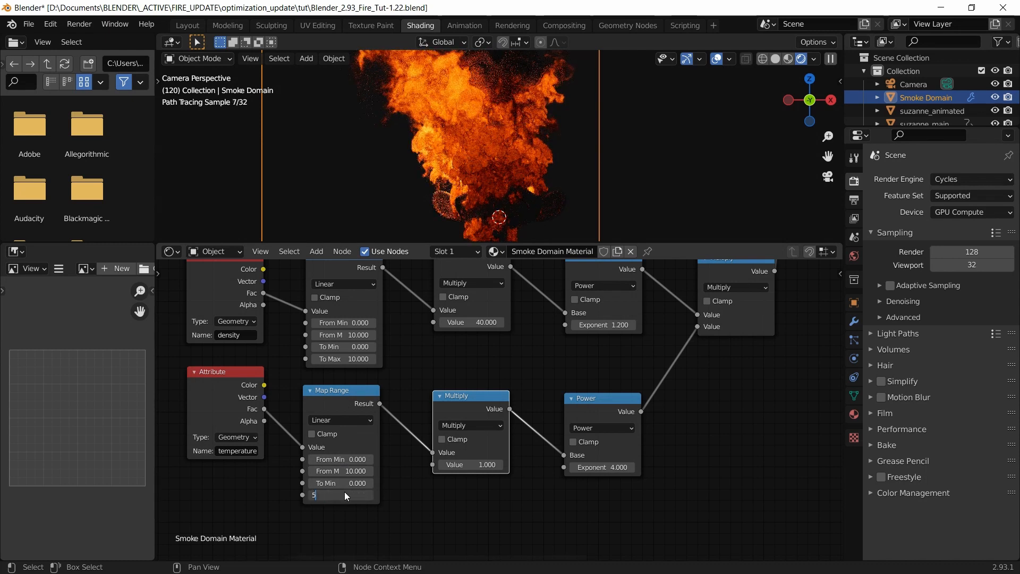
type("5")
key("Return")
left_click(350, 358)
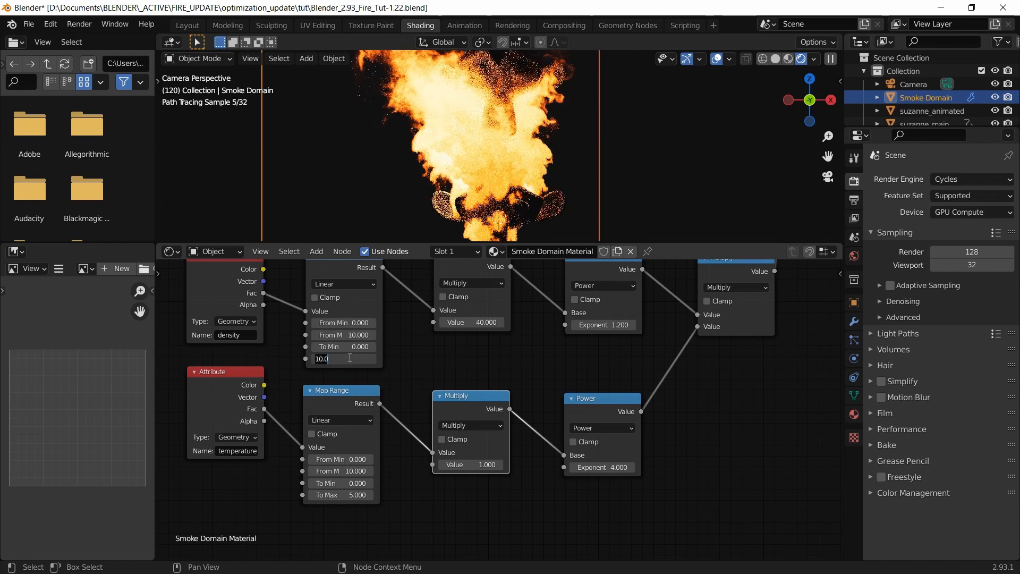
type("5")
key("Return")
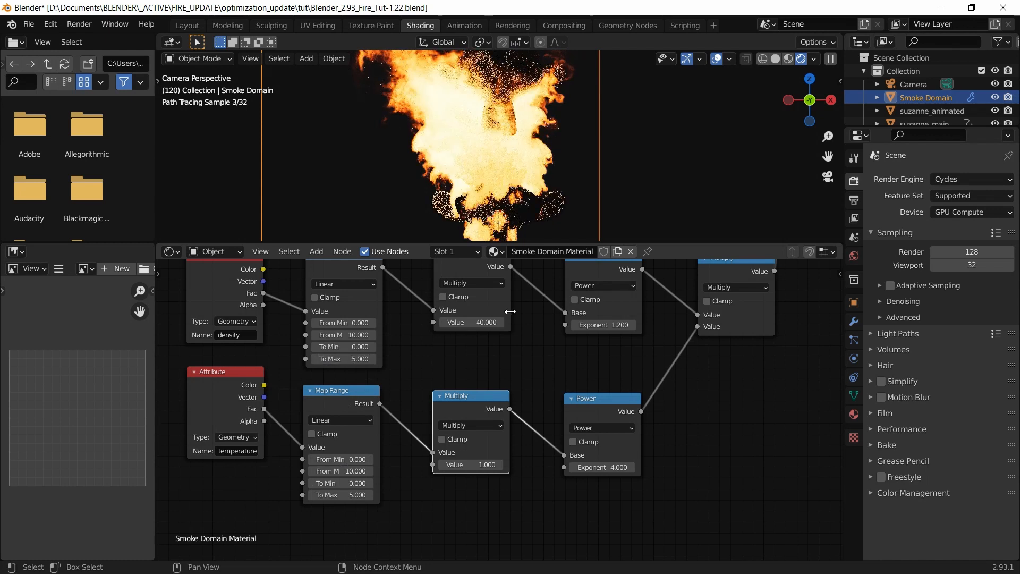
Set To Max to 10 on the Map Range nodes of both the density and temperature rows.
left_click(358, 360)
type("10")
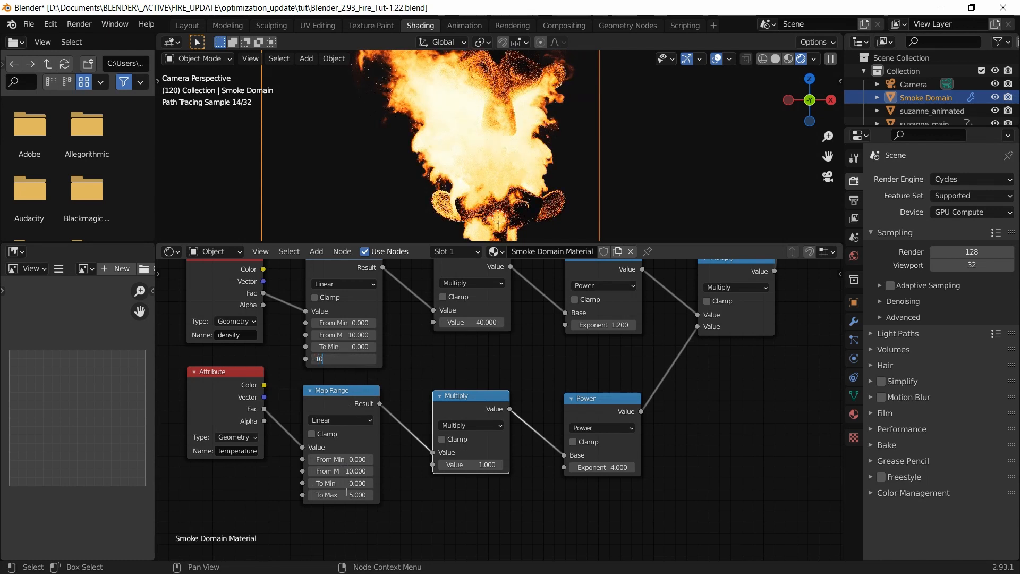
key("Return")
left_click(346, 494)
type("10")
key("Return")
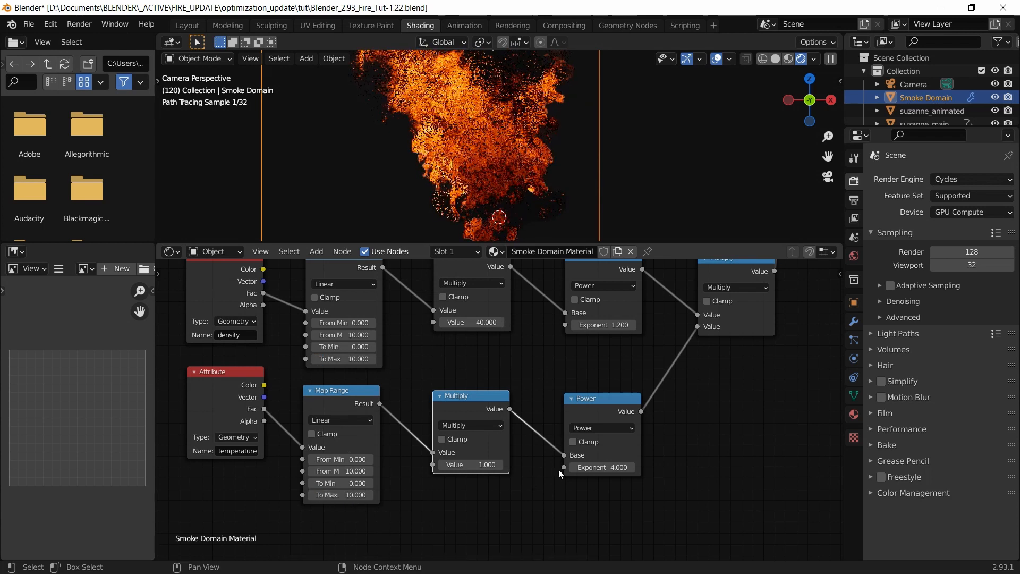
Set the Exponent of the temperature row's Power node to 1.
left_click(599, 468)
type("1")
key("Return")
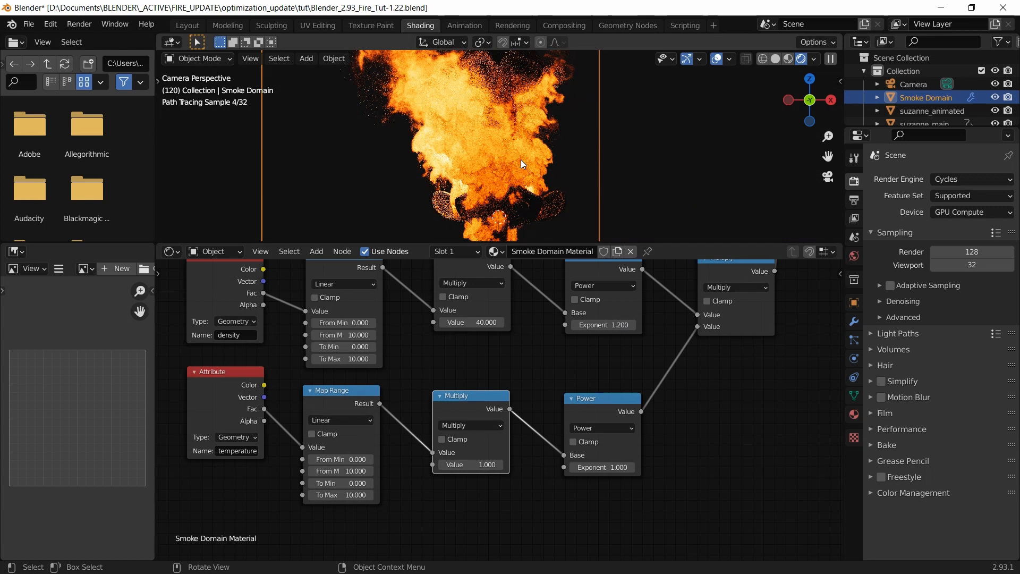
Enlarge the 3D viewport by shrinking the node editor below it, and save the file.
scroll(521, 159, "down", 2)
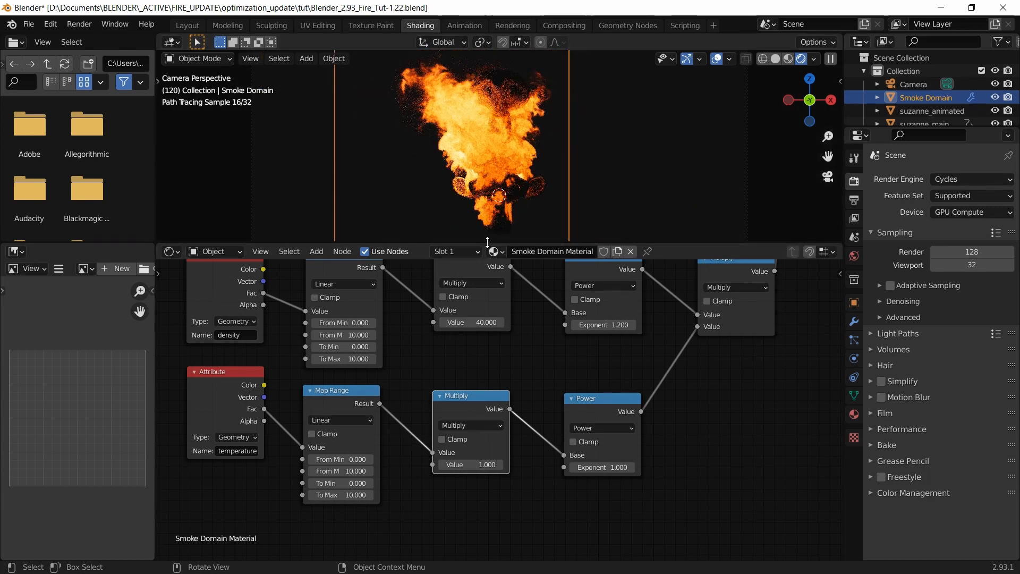
left_click_drag(487, 242, 484, 387)
scroll(492, 219, "up", 2)
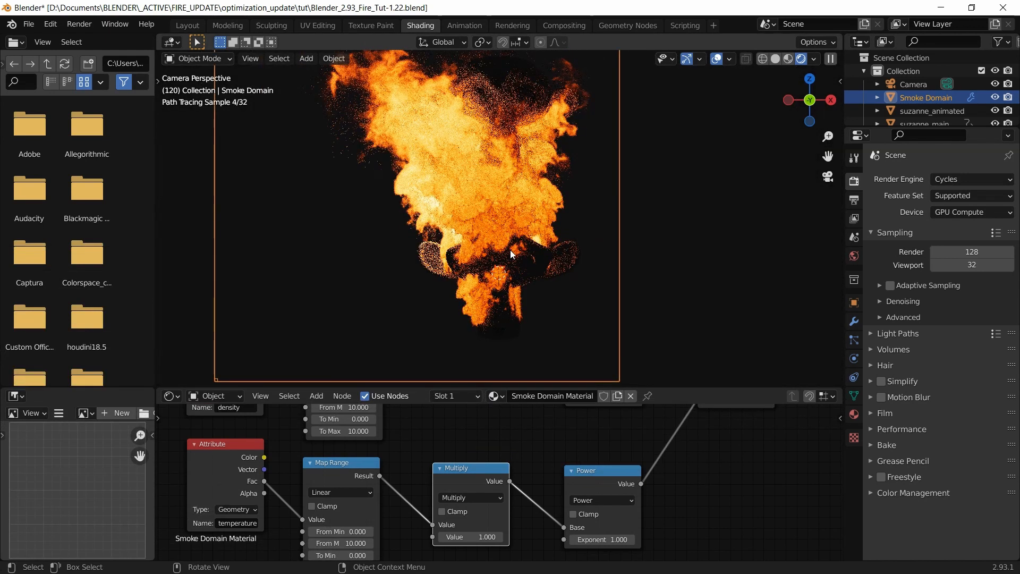
key("ctrl+s")
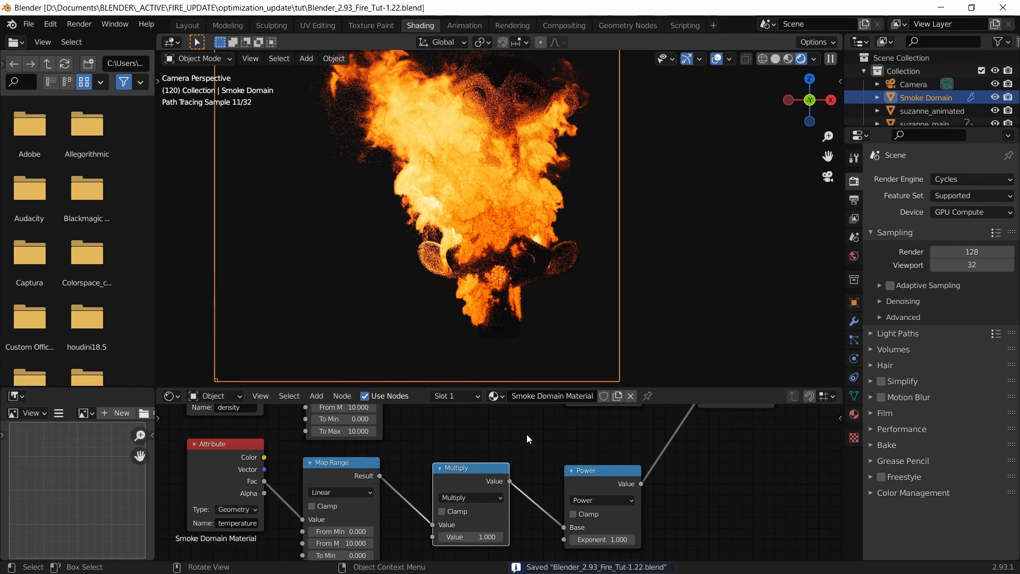
Disconnect the link feeding the Density input of the upper Principled Volume node.
scroll(547, 472, "down", 4)
middle_click_drag(582, 466, 618, 532)
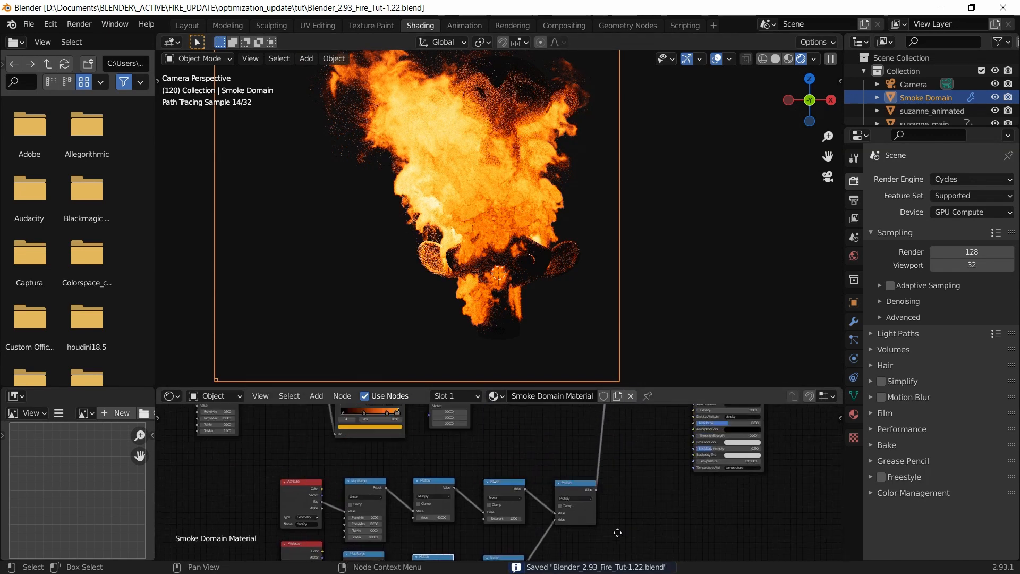
scroll(605, 461, "up", 3)
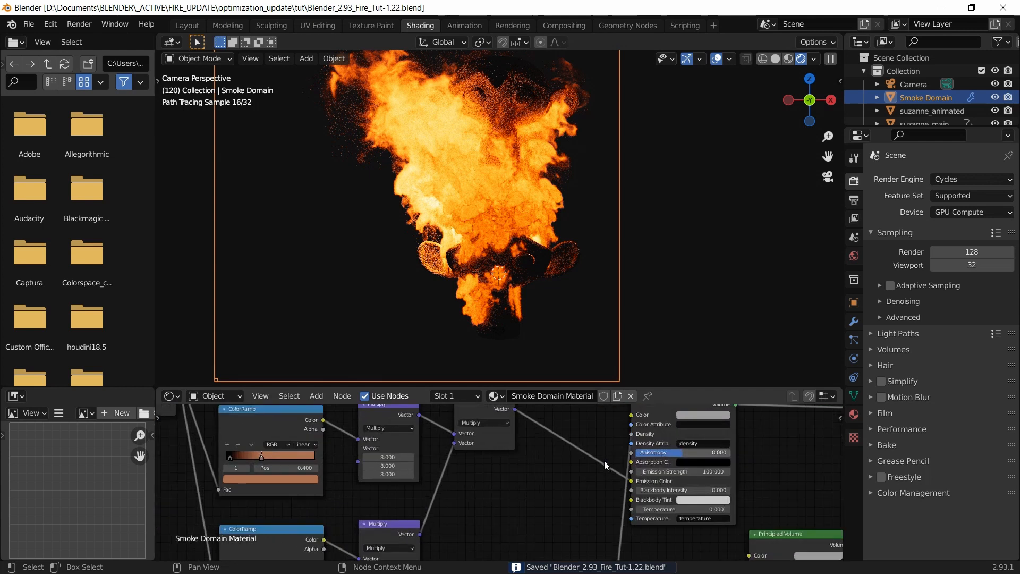
scroll(609, 458, "down", 3)
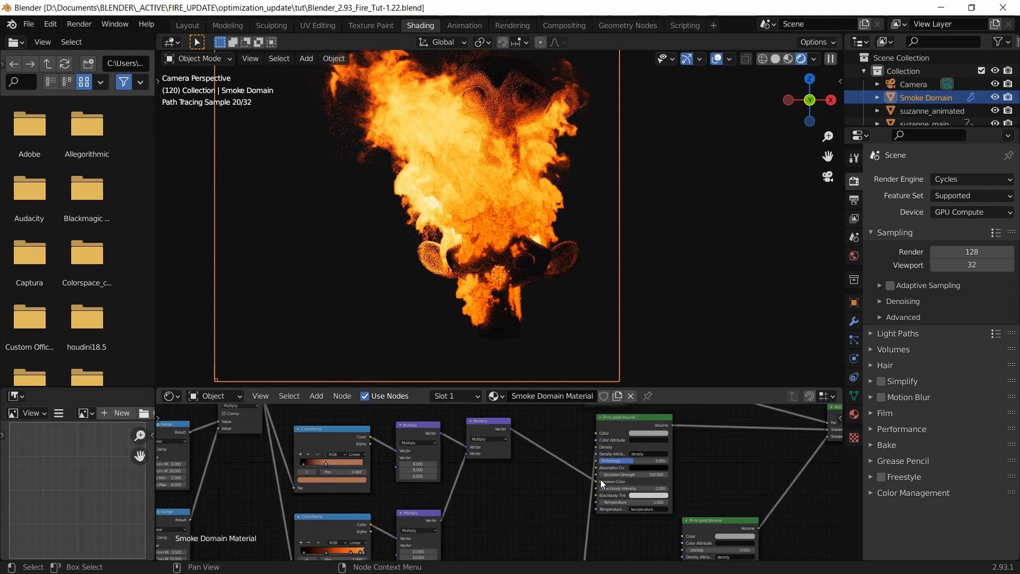
middle_click_drag(600, 480, 583, 503)
scroll(580, 442, "up", 2)
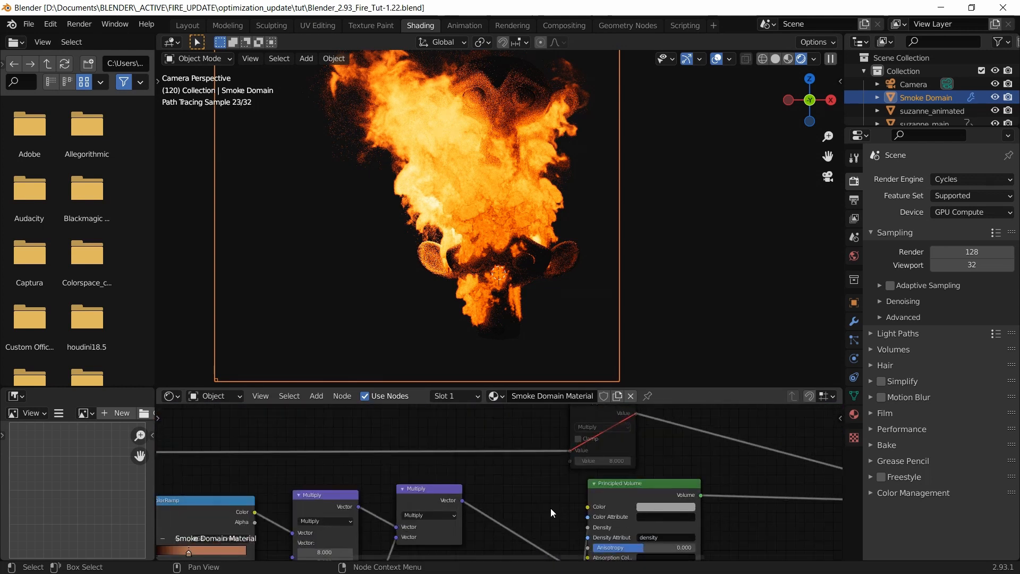
scroll(551, 508, "up", 3)
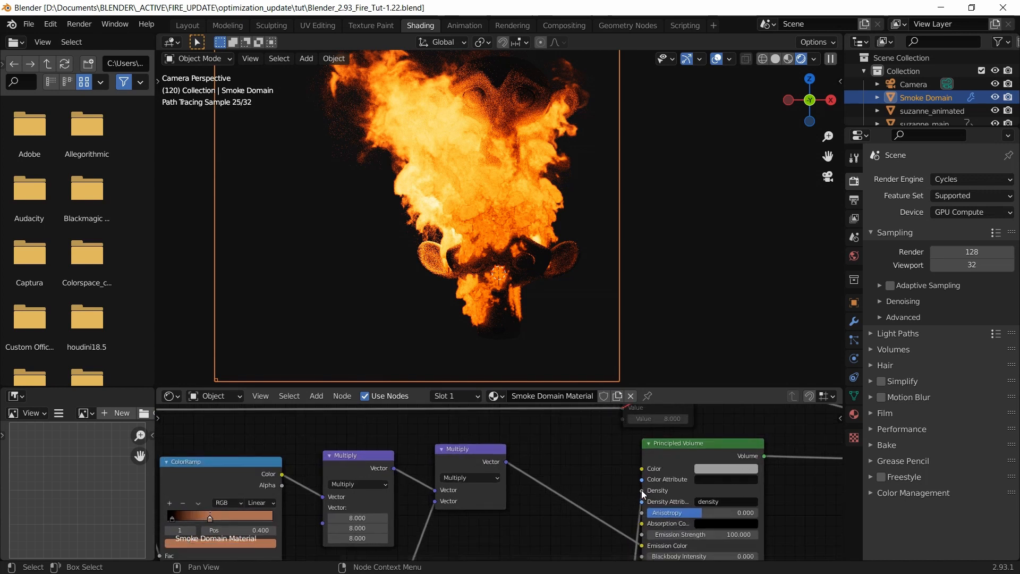
left_click_drag(642, 490, 617, 490)
middle_click_drag(610, 483, 586, 536)
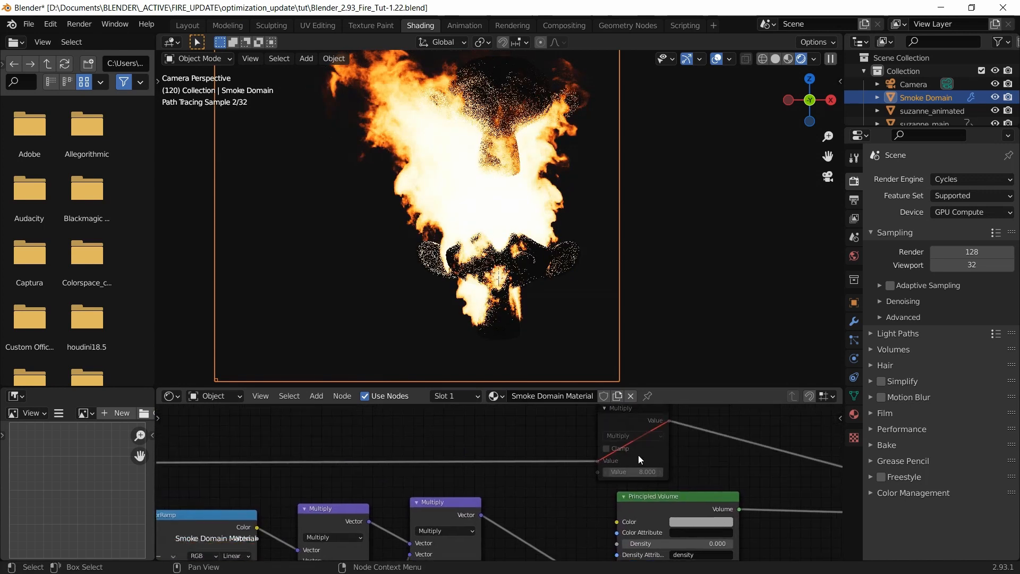
Unmute the Multiply node with value 8 above the Principled Volume, inspect the fire up close, and save the file.
left_click(647, 442)
key("m")
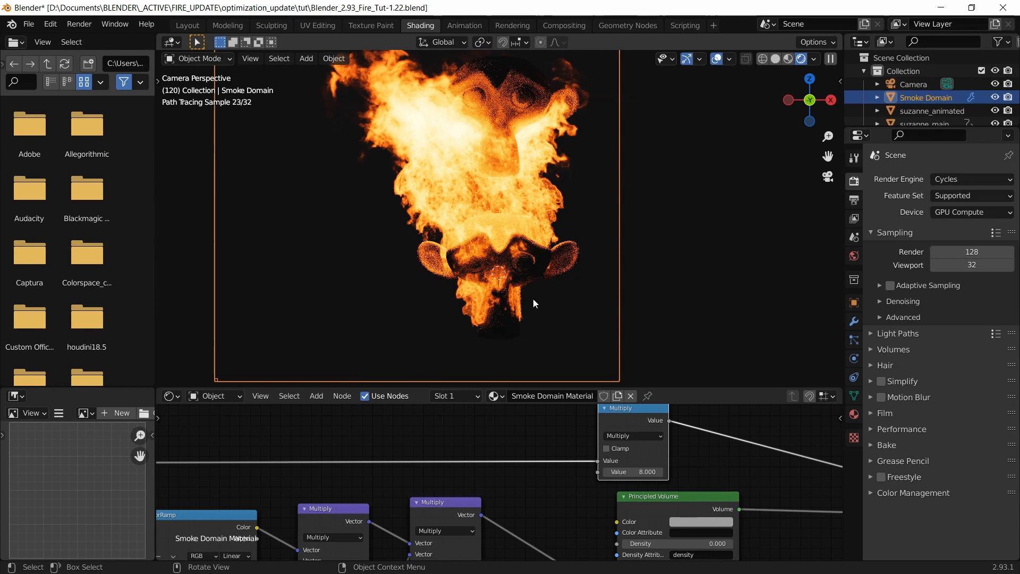
scroll(492, 231, "up", 3)
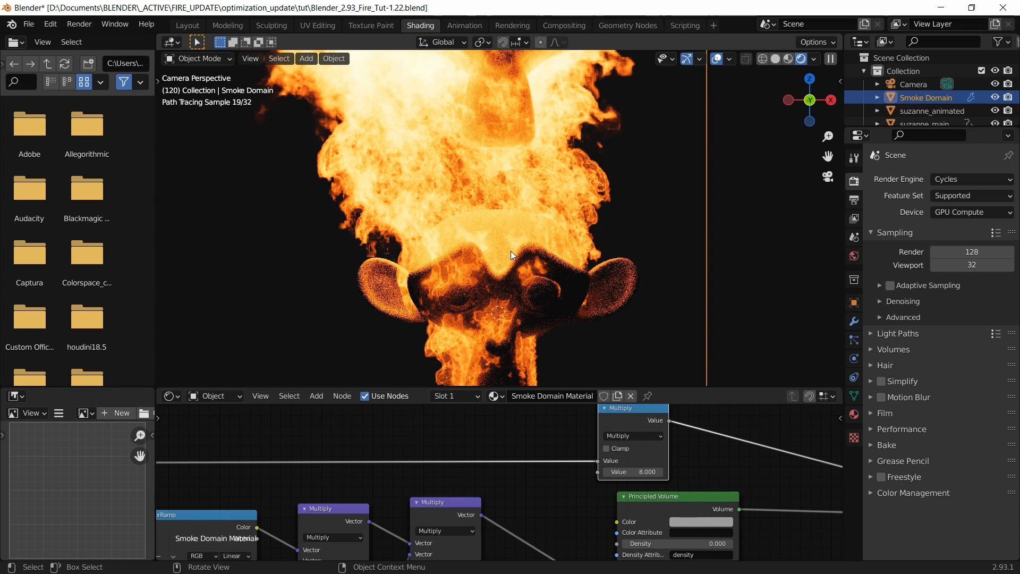
scroll(512, 251, "down", 3)
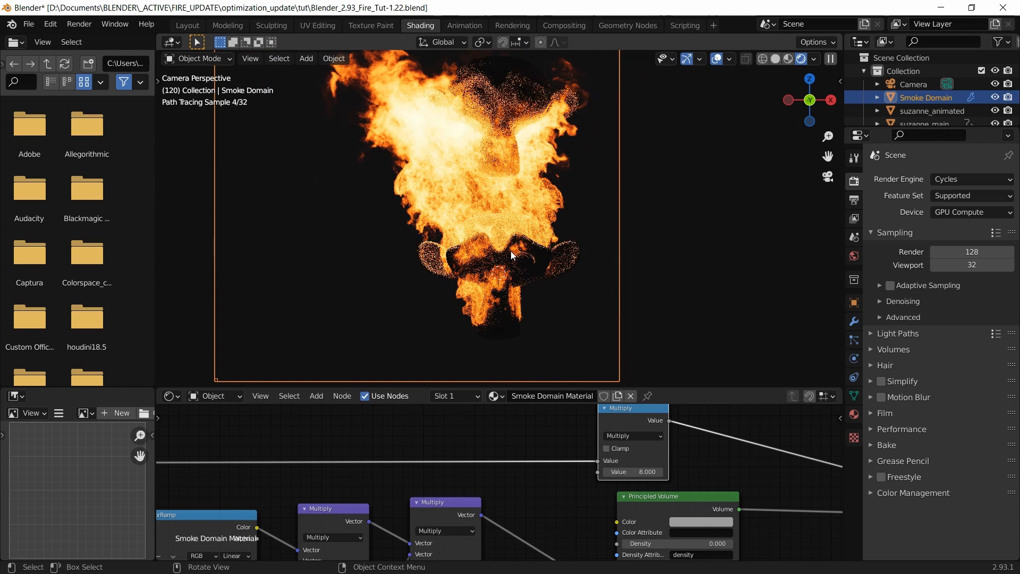
key("ctrl+s")
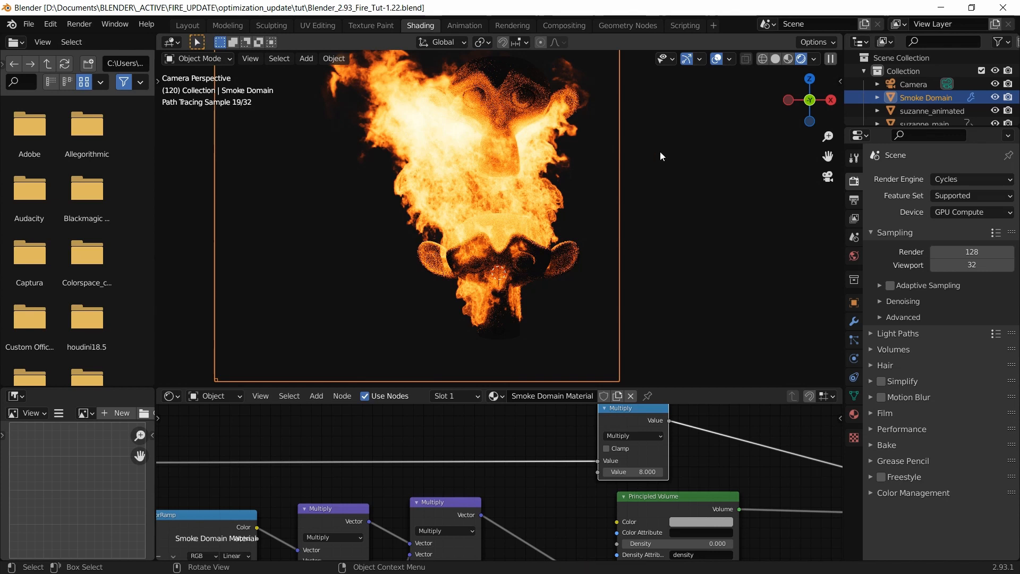
Switch the 3D viewport to Solid shading and save the file.
key("z")
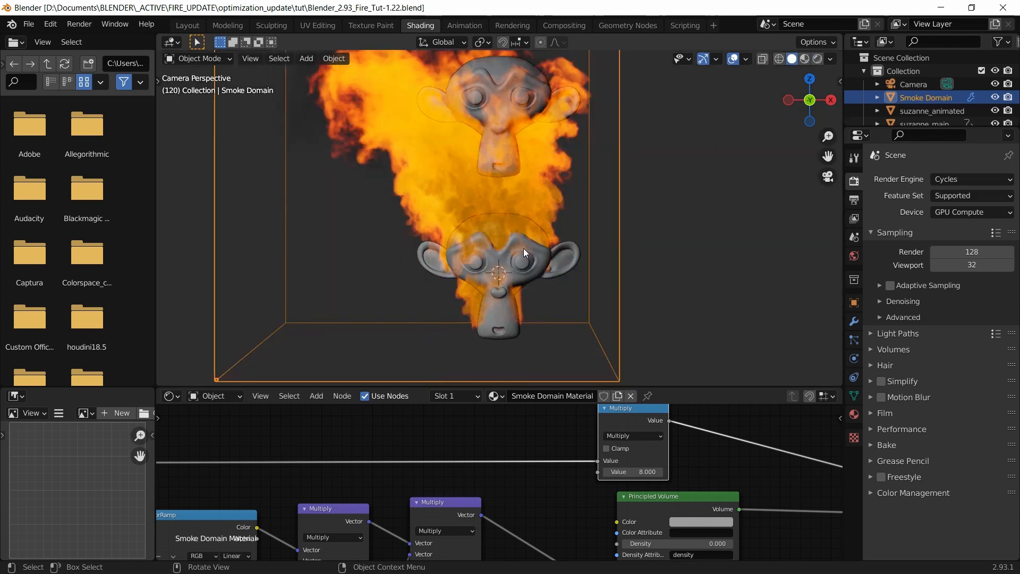
scroll(524, 253, "down", 1)
key("ctrl+s")
scroll(500, 246, "down", 1)
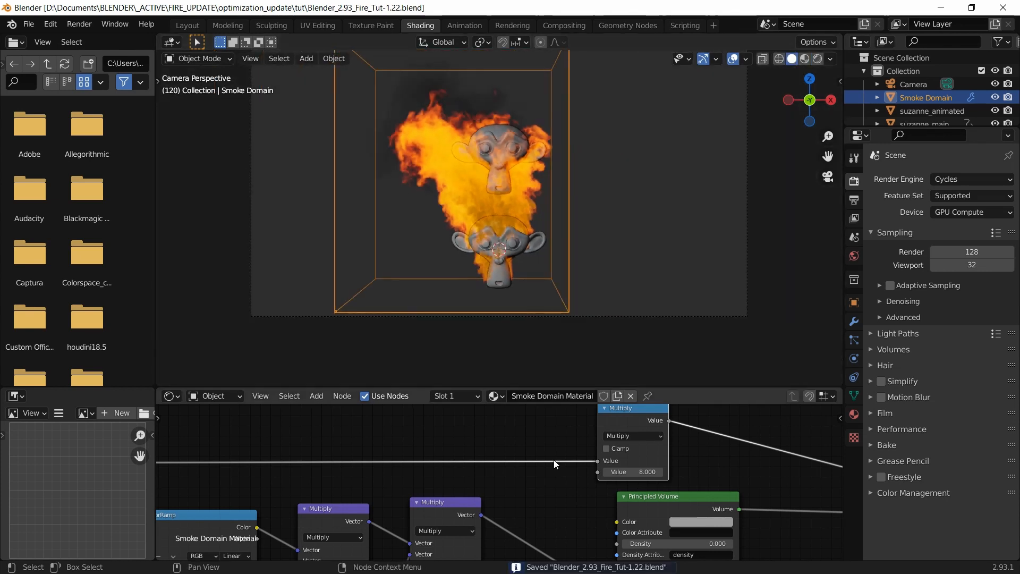
scroll(553, 464, "down", 2)
scroll(554, 465, "down", 2)
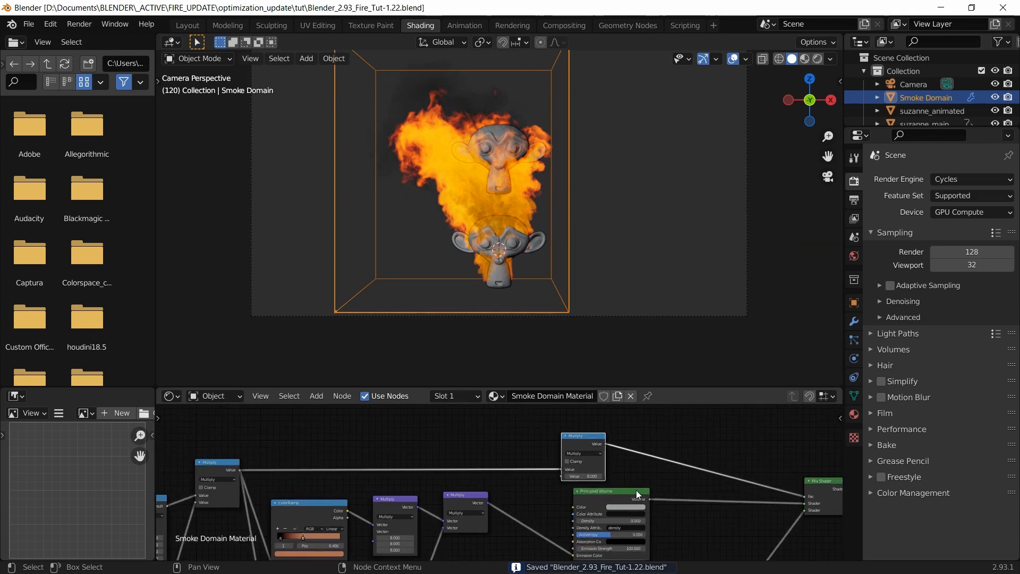
middle_click_drag(695, 508, 653, 483)
scroll(636, 475, "down", 2)
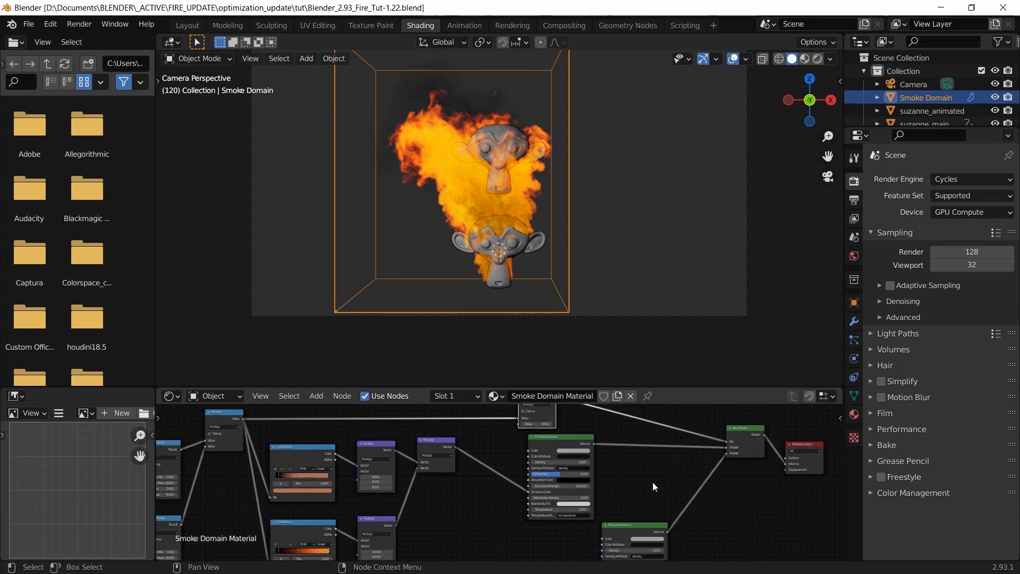
scroll(919, 114, "down", 2)
Add a new material to suzanne_main and set its Metallic value to 1.
left_click(923, 102)
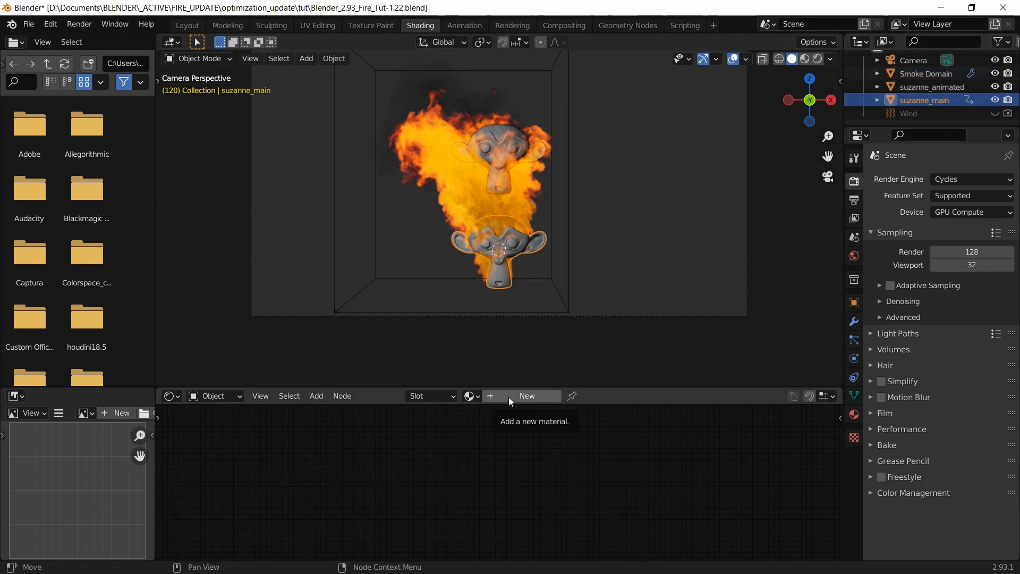
left_click(509, 397)
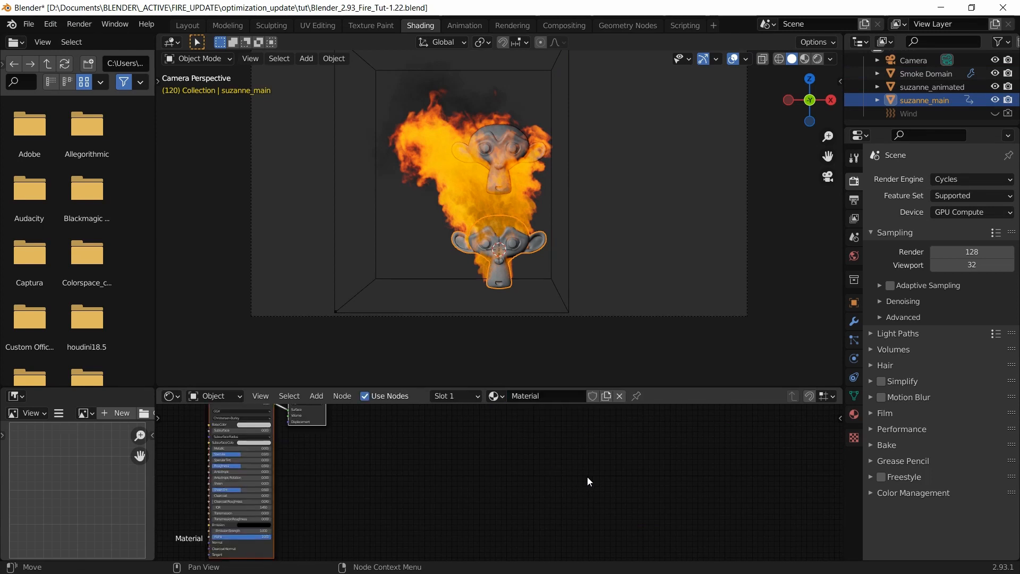
middle_click_drag(416, 476, 563, 527)
scroll(418, 500, "up", 8)
middle_click_drag(433, 503, 500, 483)
scroll(449, 515, "up", 4)
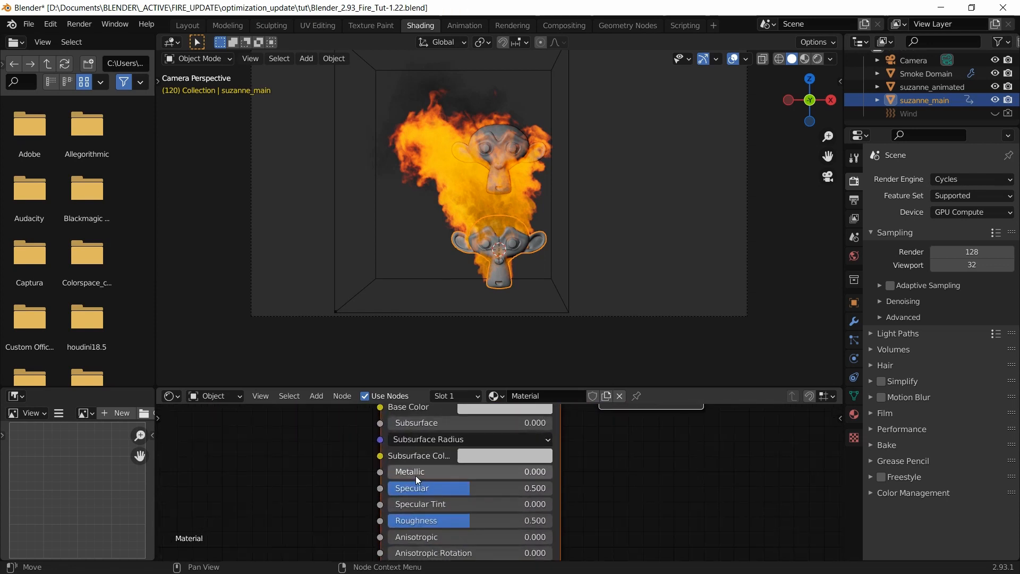
left_click_drag(416, 476, 582, 476)
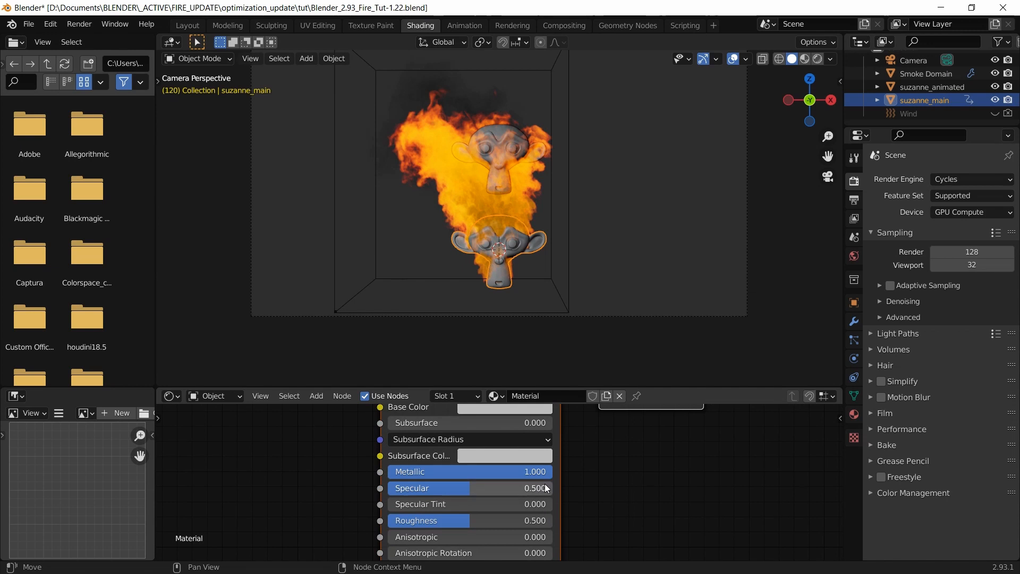
Set the new material's Roughness to 0.25 and save the file.
left_click(467, 523)
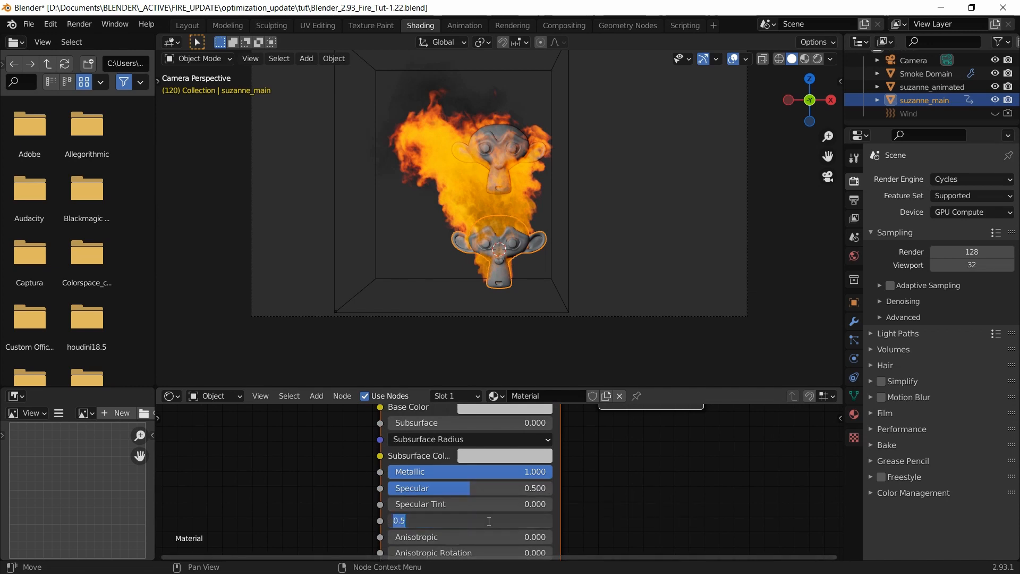
type("0.25")
key("Return")
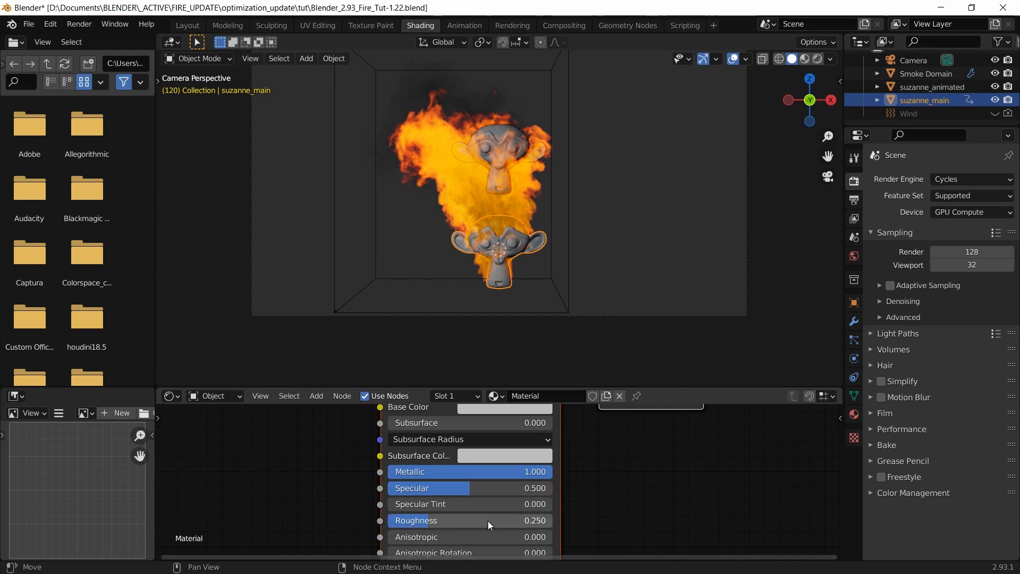
key("ctrl+s")
Rename the suzanne_main object's material to "suzanne".
left_click(545, 394)
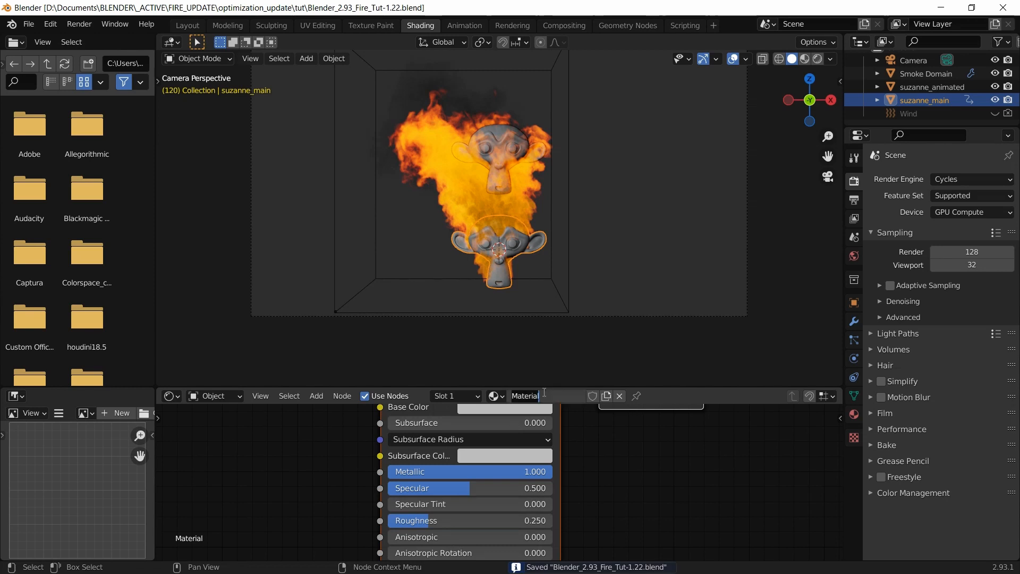
type("suzanne")
key("Return")
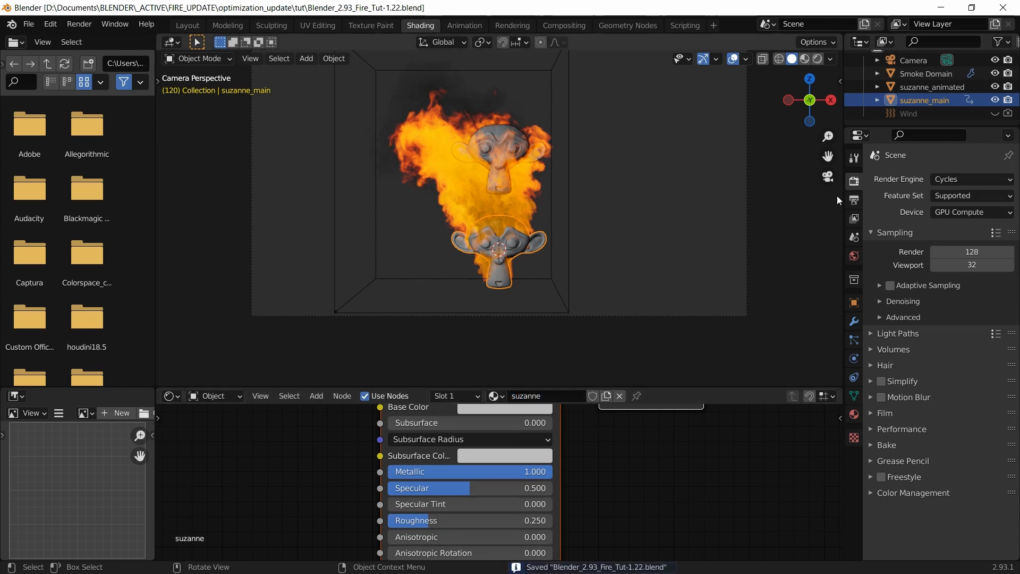
Assign the existing suzanne material to the suzanne_animated object and save the file.
left_click(922, 87)
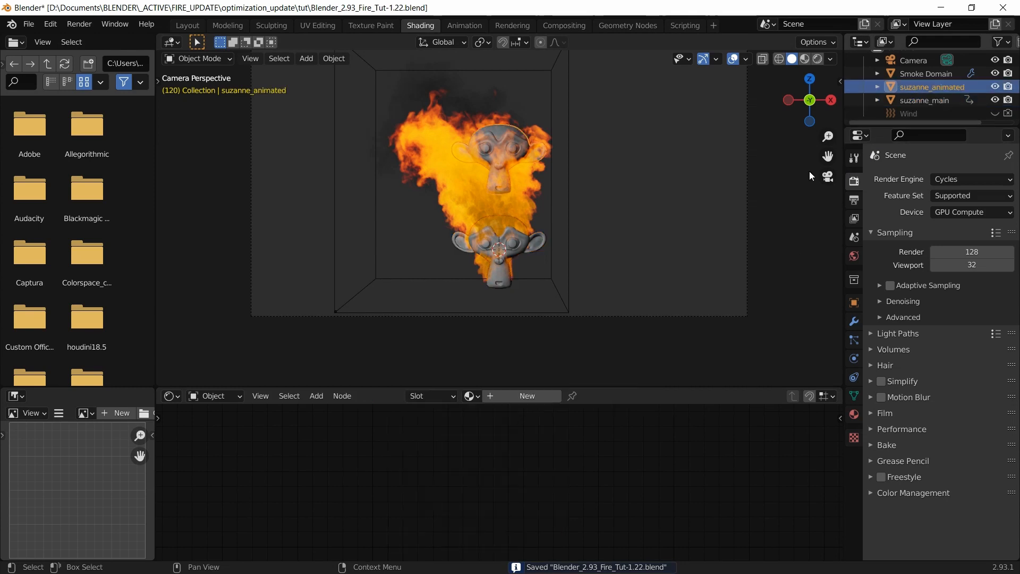
left_click(470, 396)
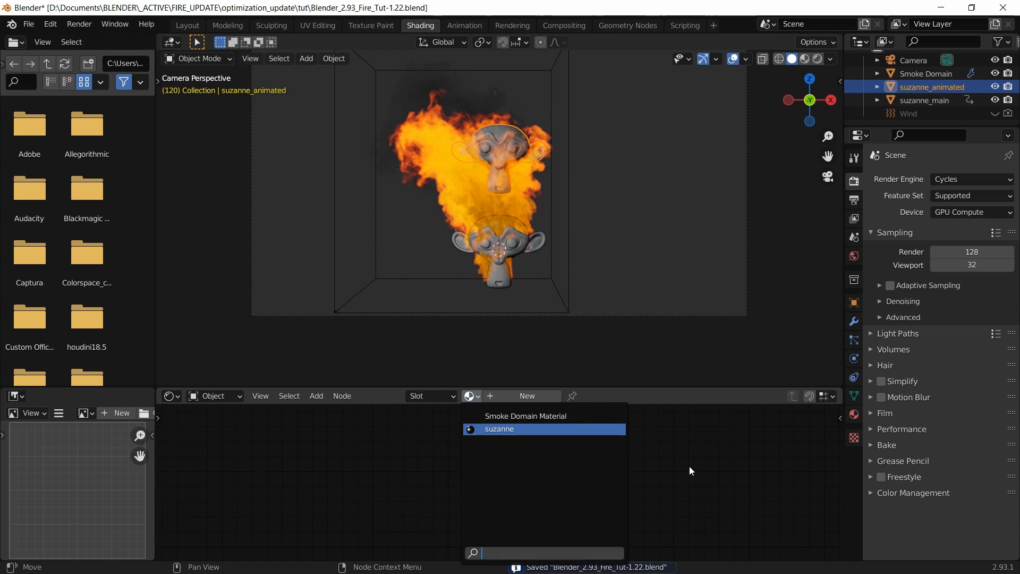
key("Return")
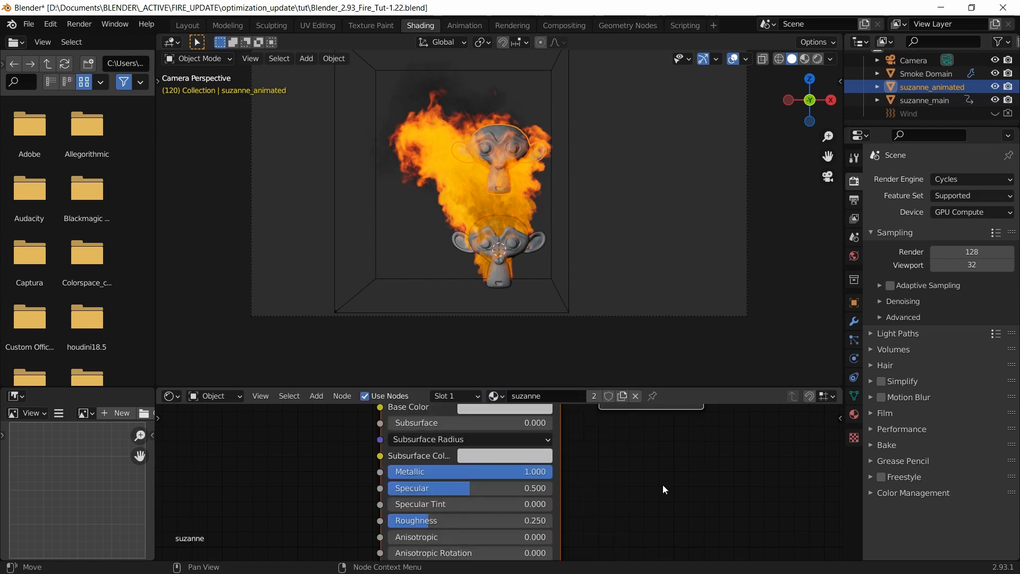
scroll(578, 486, "down", 2)
key("ctrl+s")
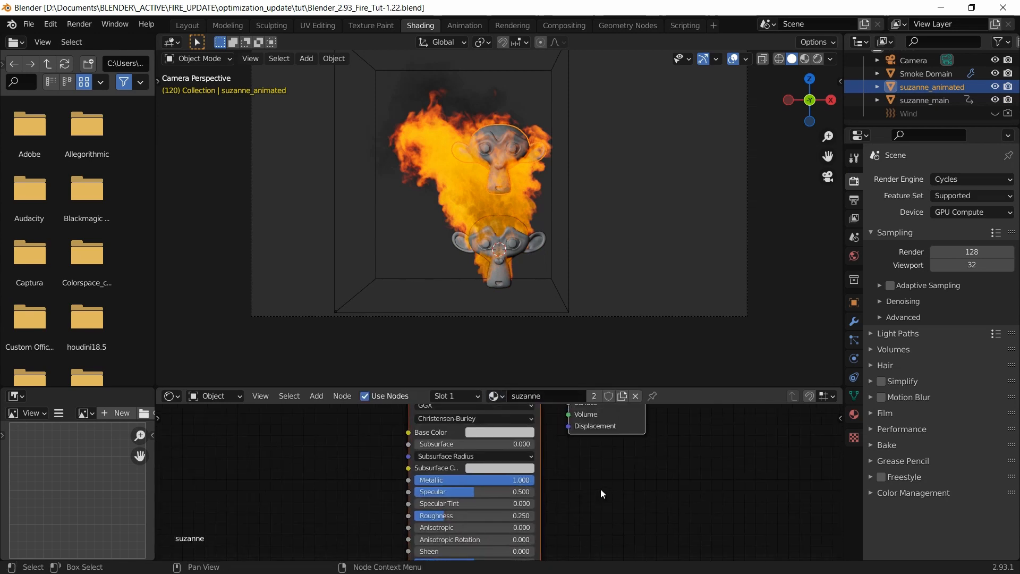
Add a plane mesh and return to frame 1 in the Layout workspace.
key("shift+a")
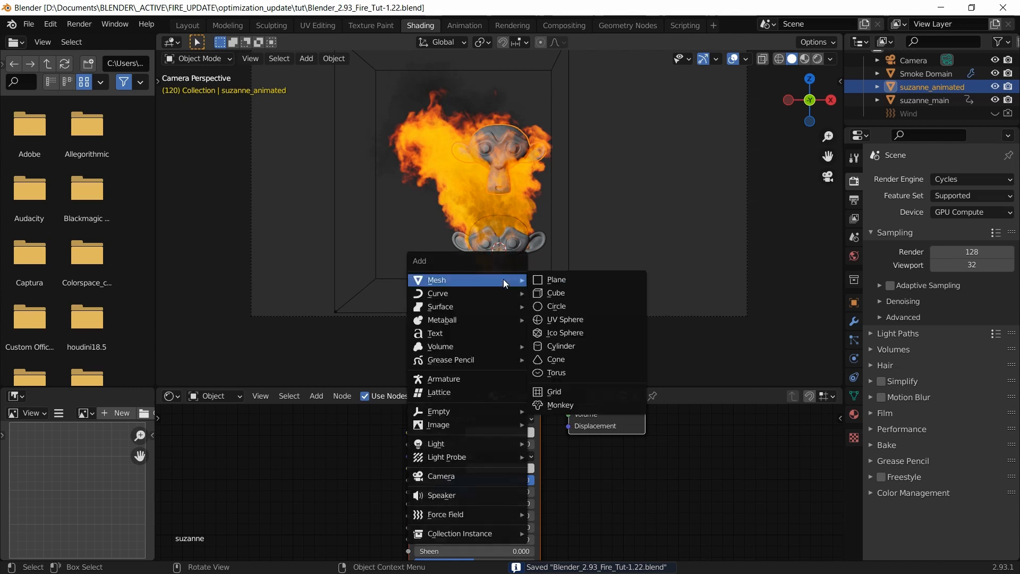
left_click(569, 280)
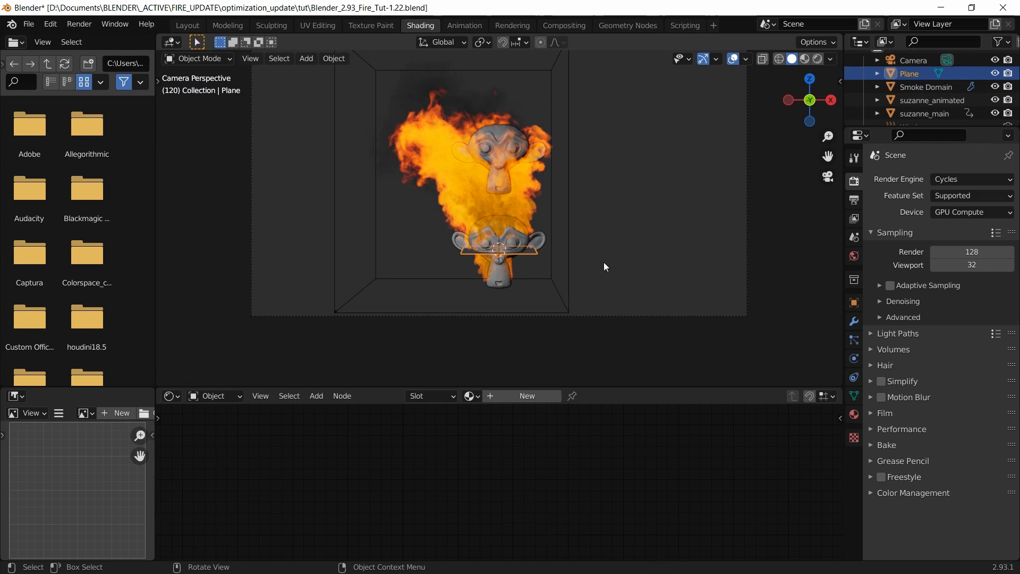
left_click(182, 24)
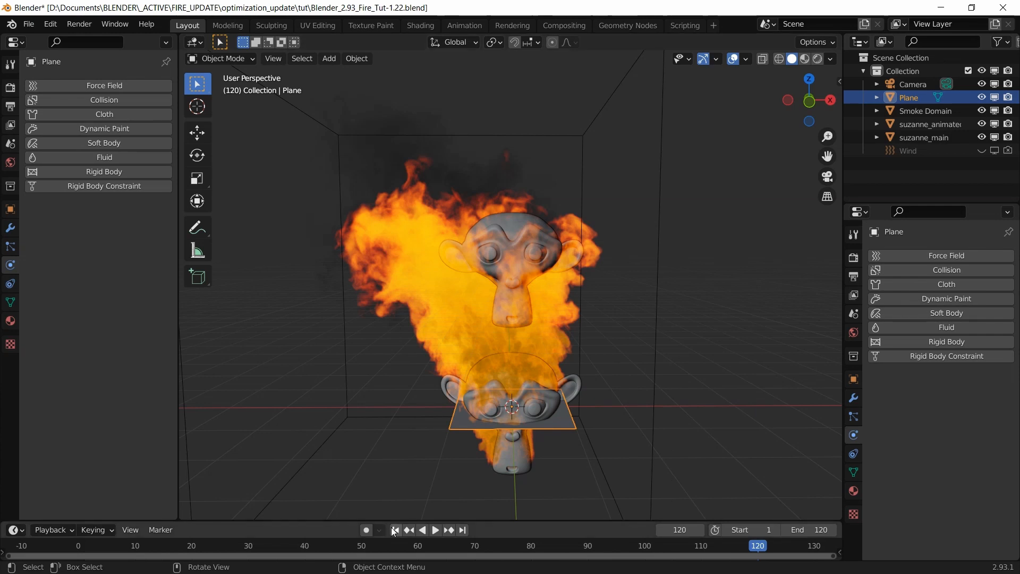
key("shift+Left")
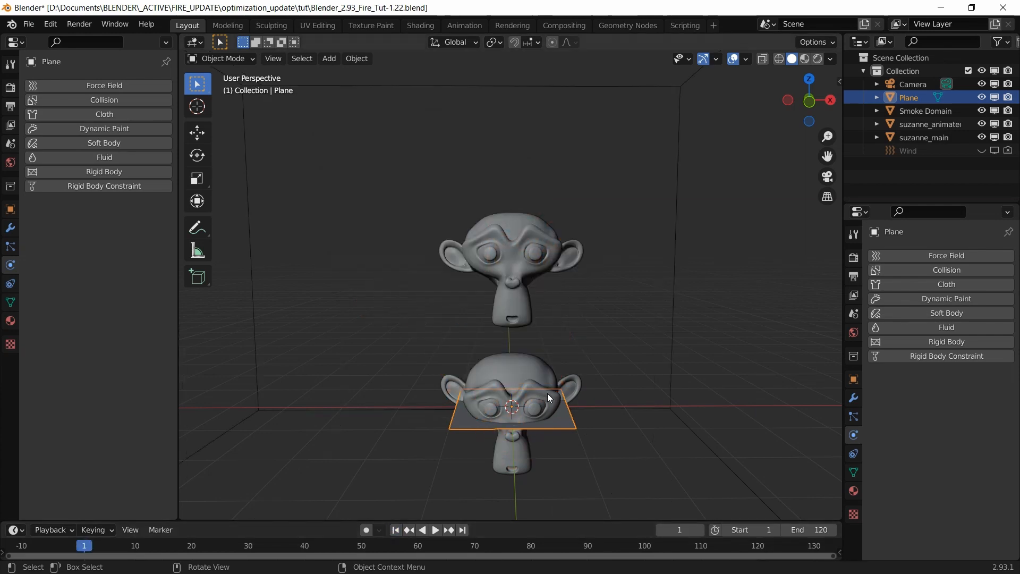
Move the plane down along Z by about 1.2 m in front view so it sits just below the lower Suzanne head.
scroll(526, 348, "down", 4)
middle_click_drag(519, 335, 547, 342)
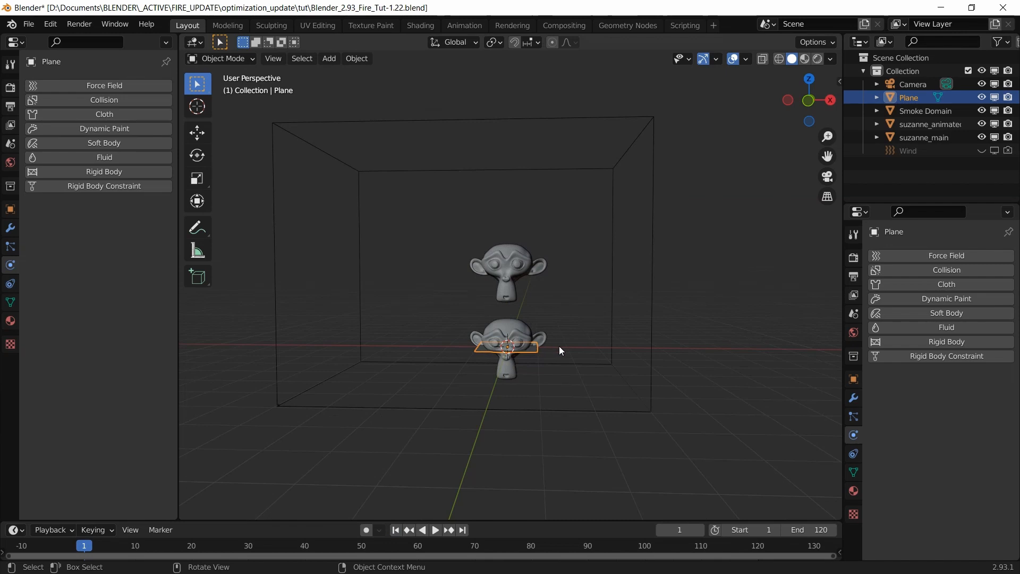
key("KP_1")
scroll(531, 349, "up", 4)
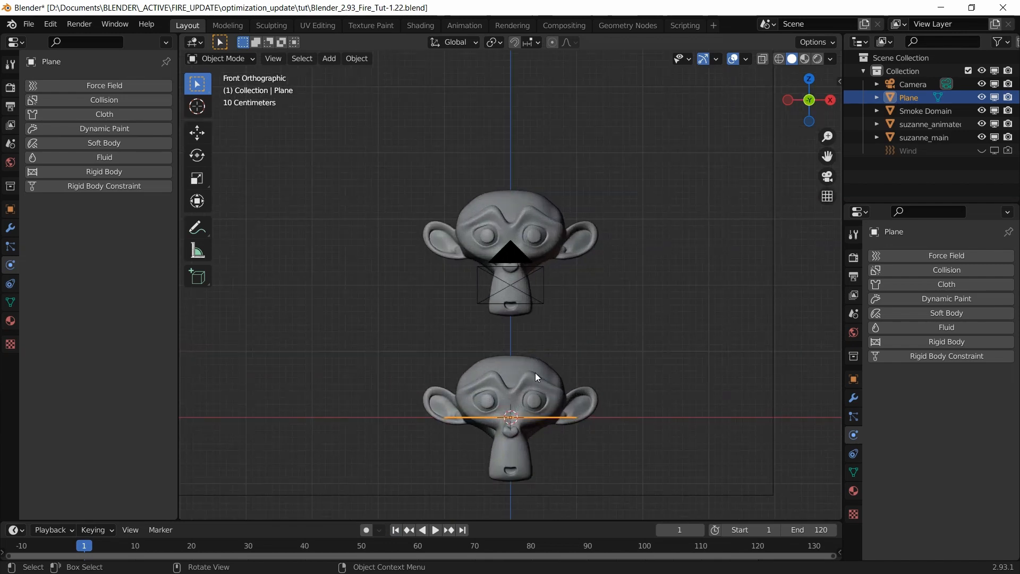
key("g")
key("z")
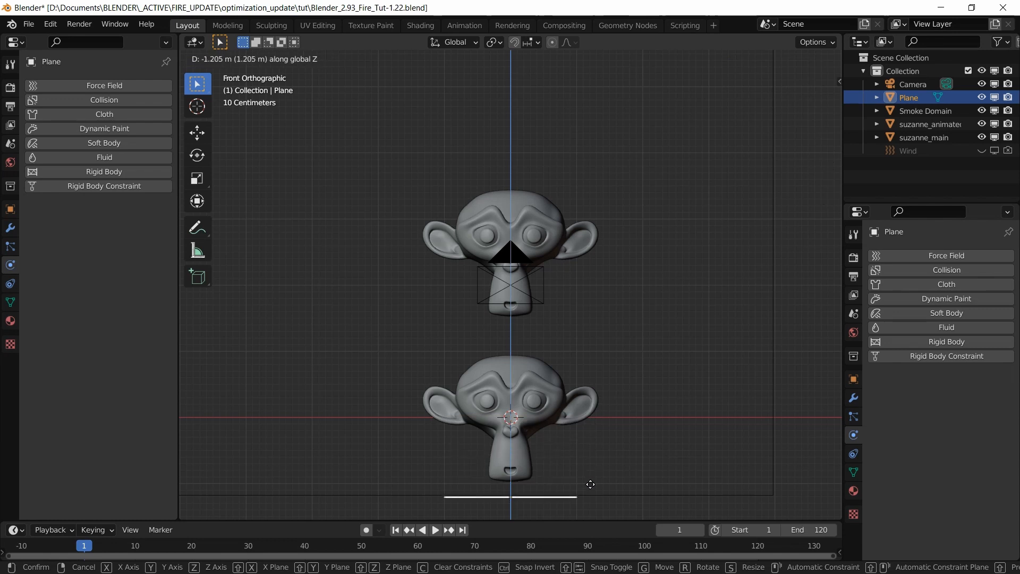
left_click(591, 485)
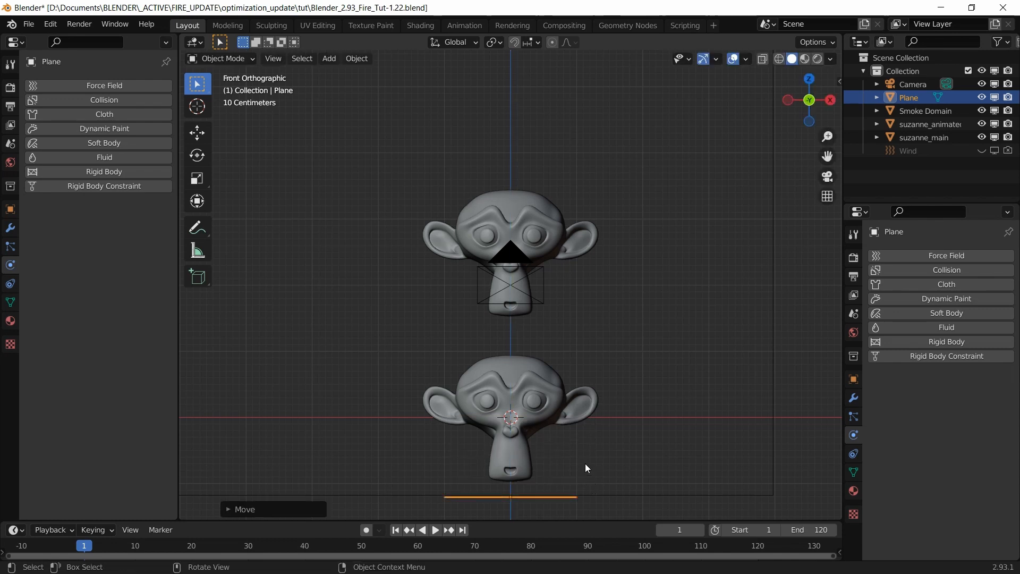
Scale the plane up into a large floor as seen through the camera, and widen it further along X.
key("KP_5")
key("KP_0")
key("s")
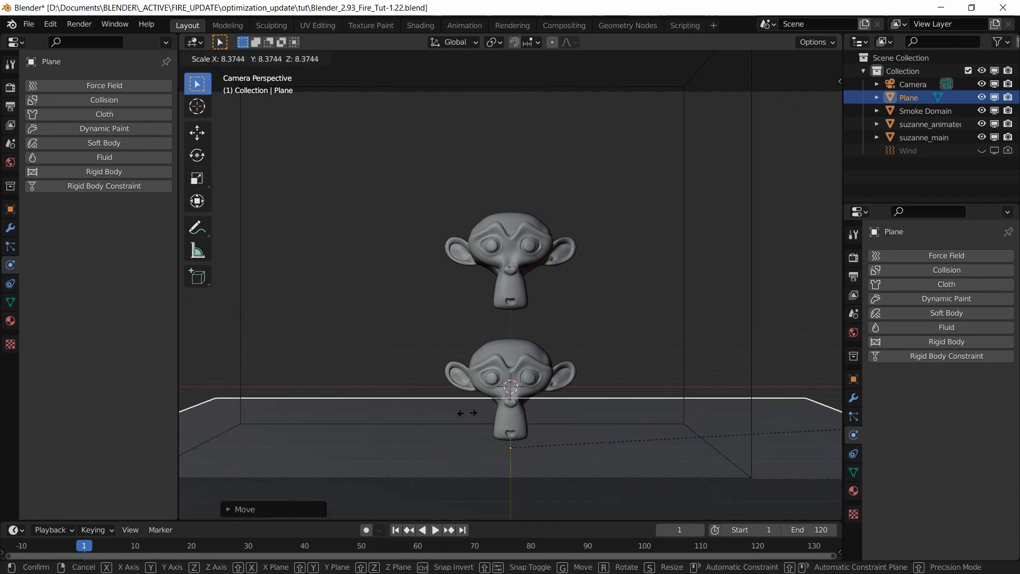
left_click(319, 434)
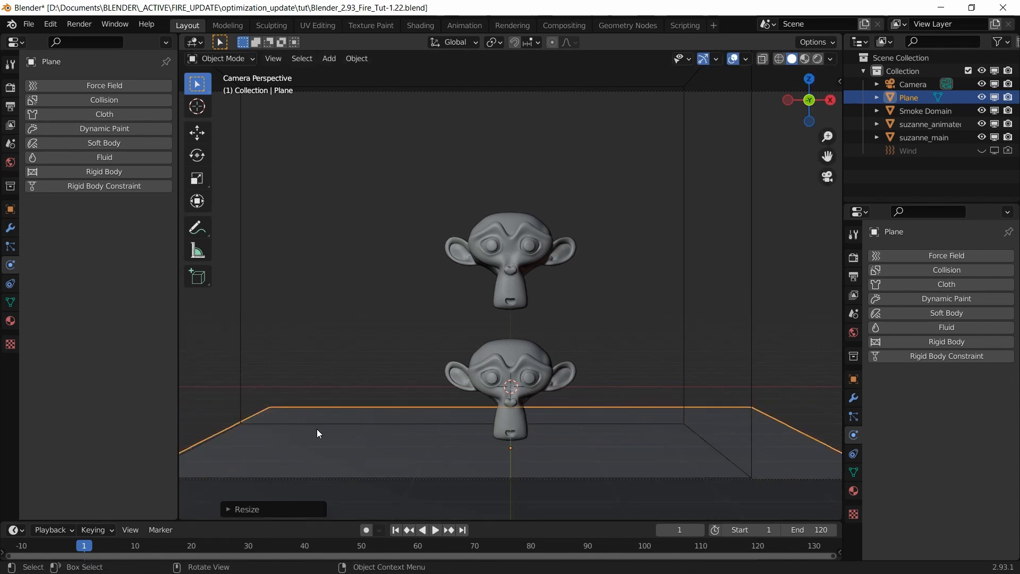
key("s")
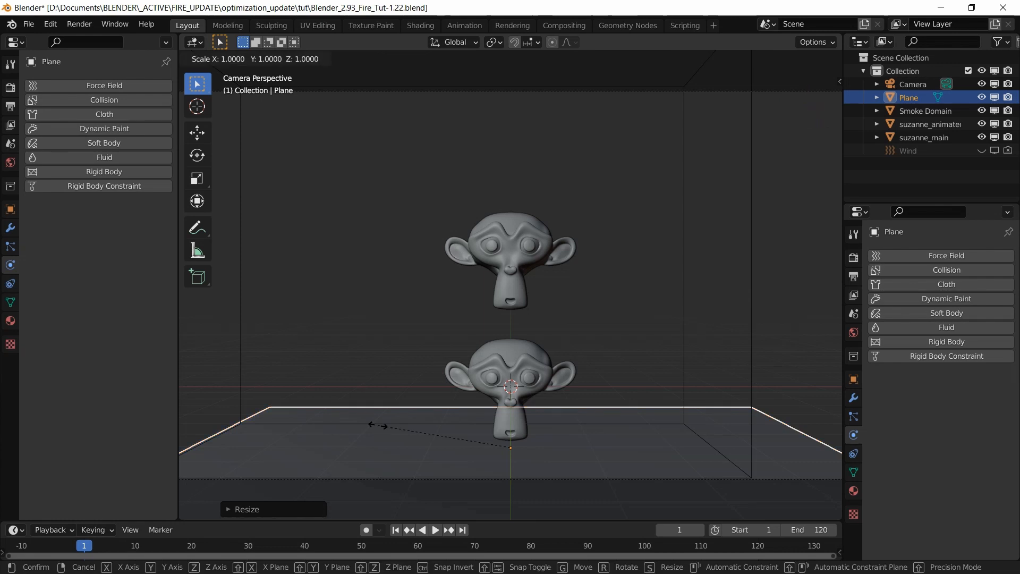
key("x")
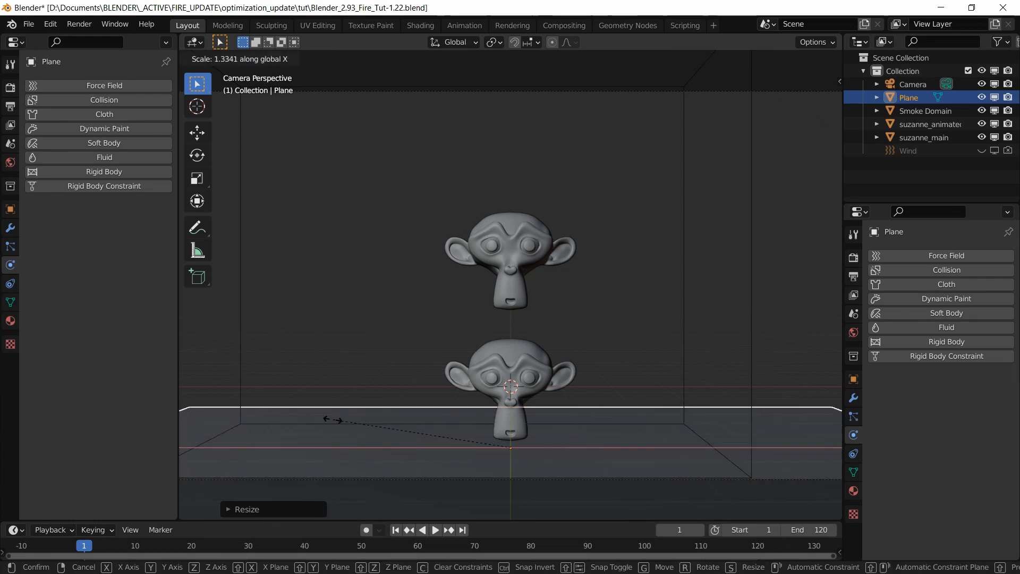
left_click(307, 424)
scroll(393, 400, "down", 3)
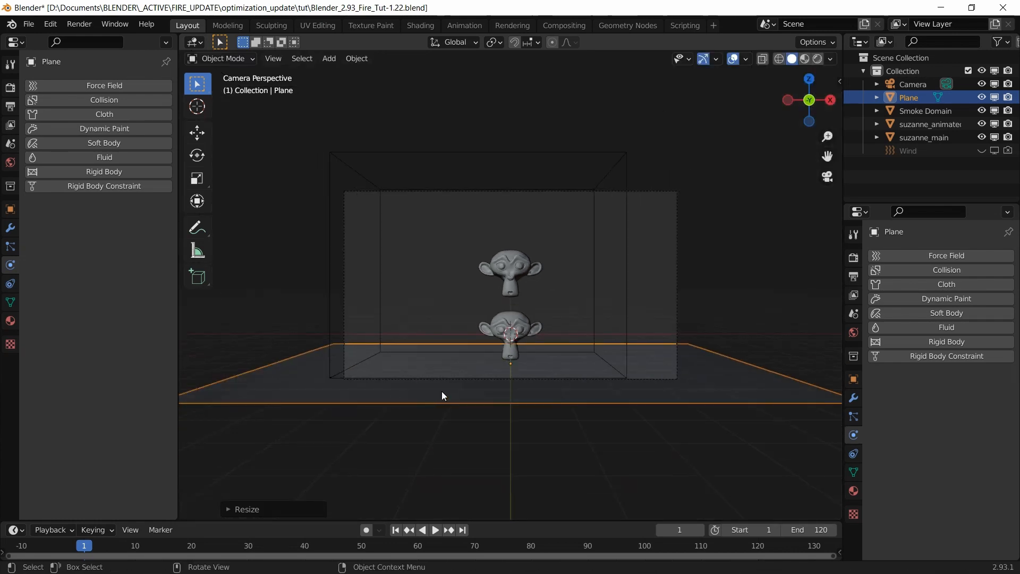
Extrude the plane's back edge upward along Z into a tall wall behind the heads, filling the camera frame.
middle_click_drag(442, 394, 319, 436)
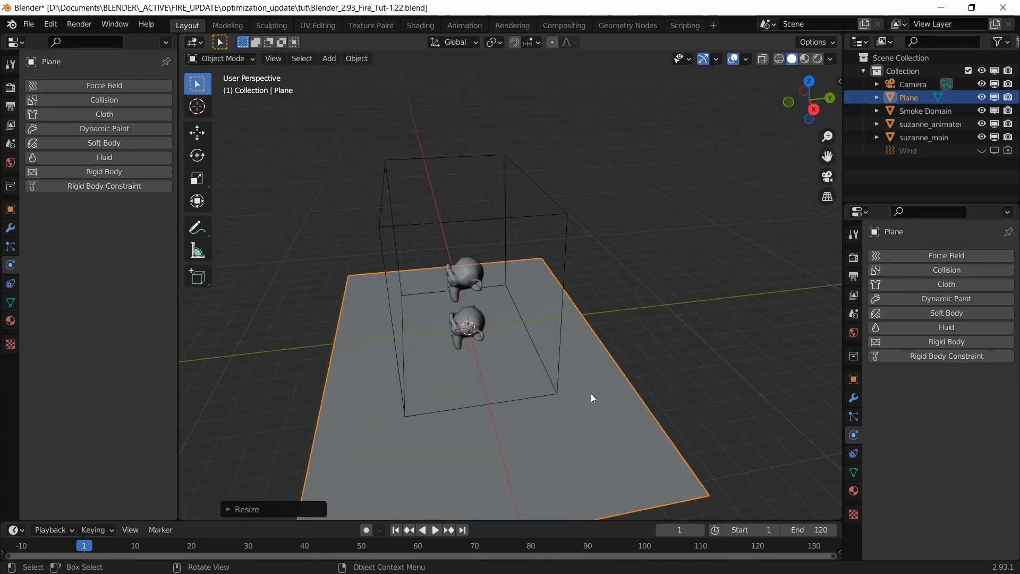
key("Tab")
left_click(280, 58)
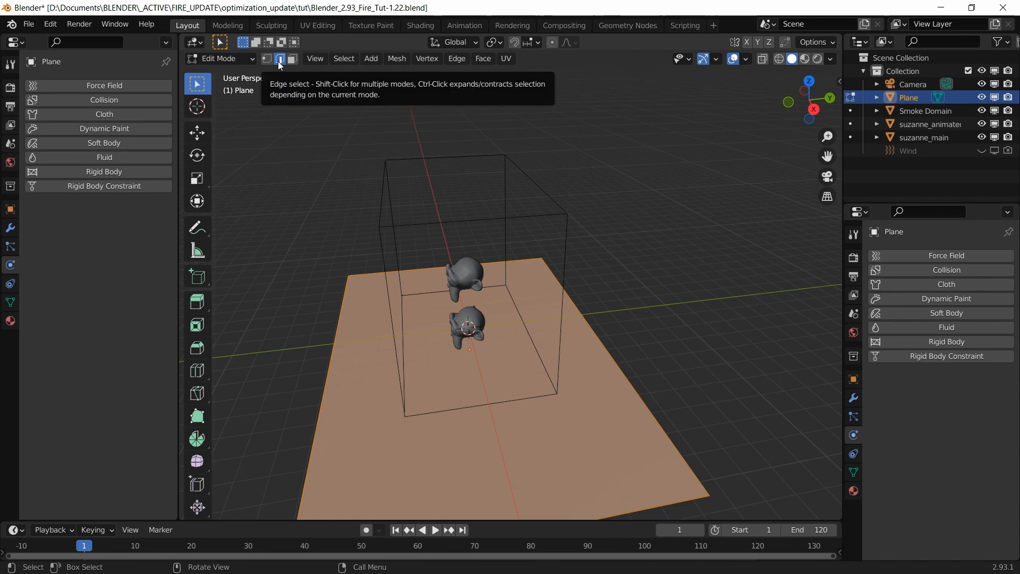
left_click(589, 327)
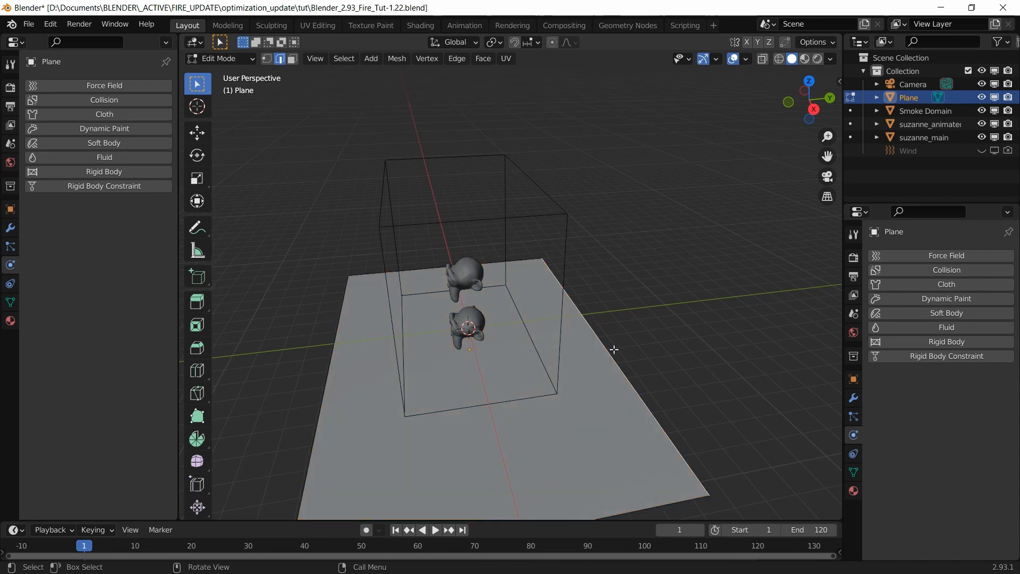
key("g")
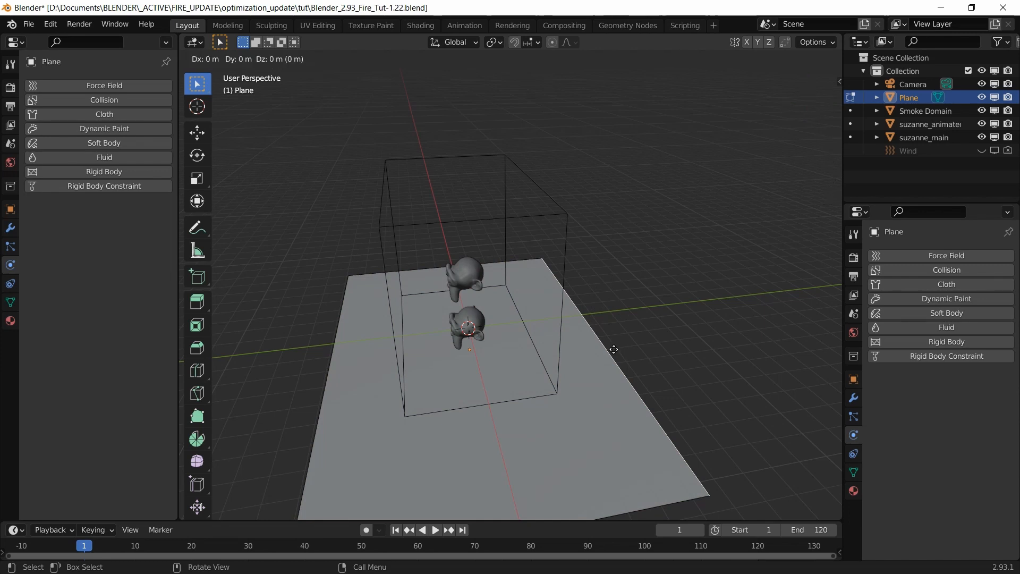
key("z")
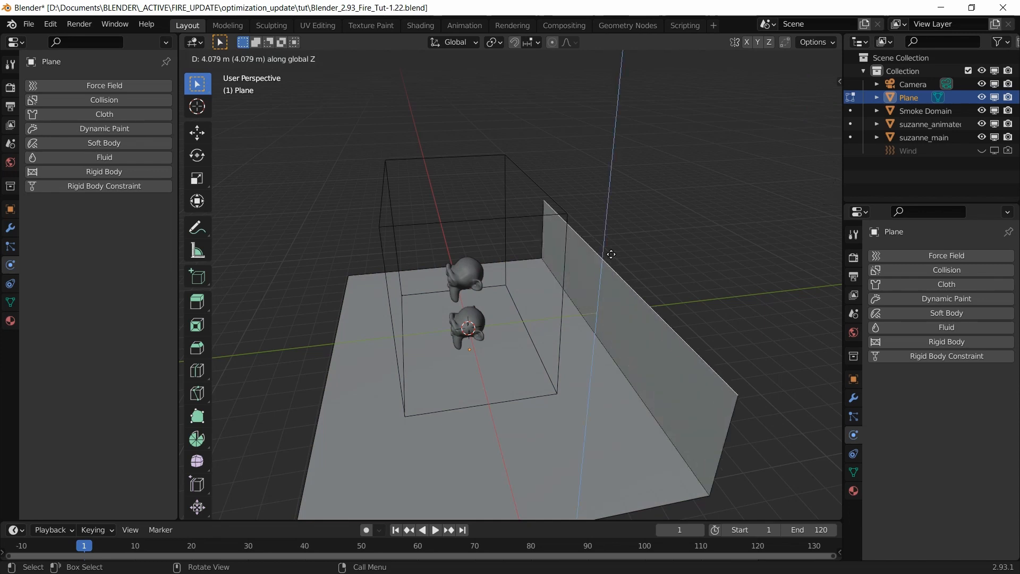
left_click(591, 225)
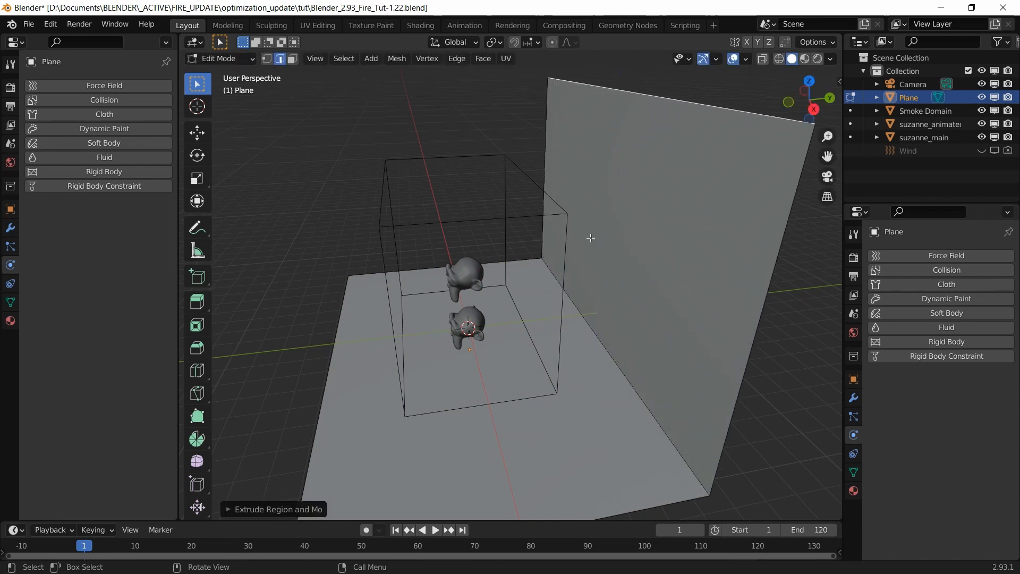
key("KP_0")
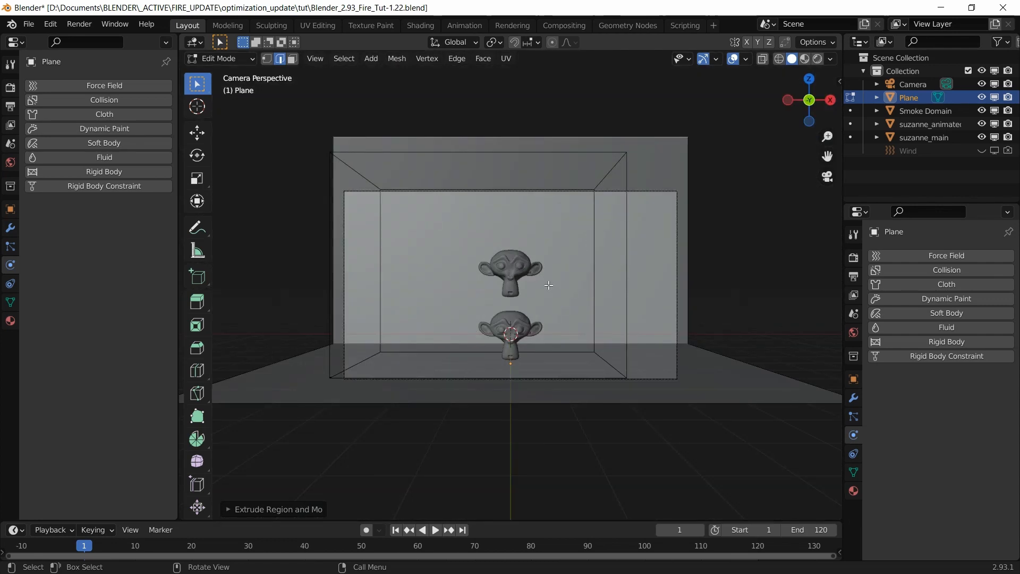
Add a Subdivision Surface modifier to the plane and turn off its viewport and render display.
scroll(550, 285, "up", 3)
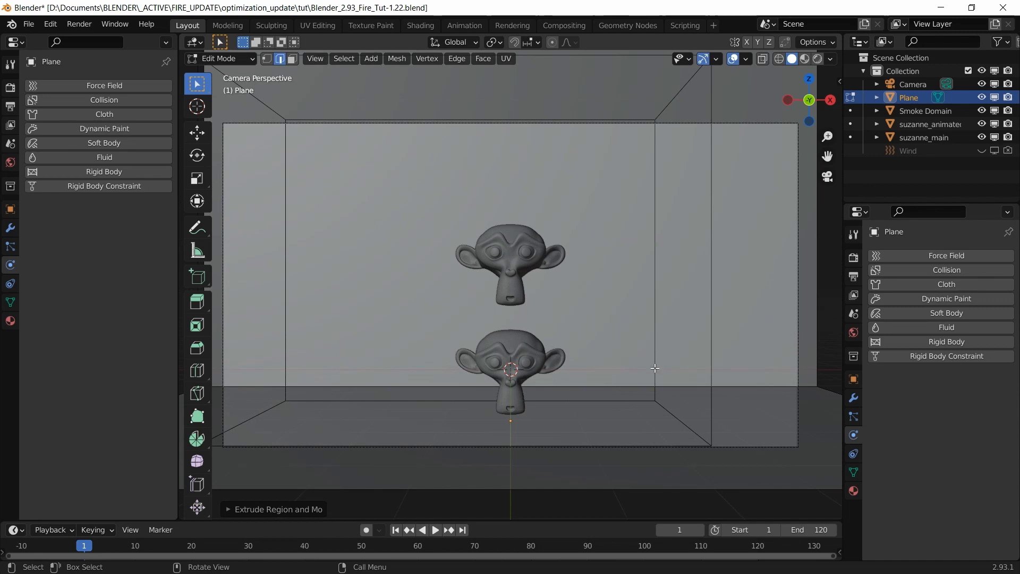
left_click(613, 386)
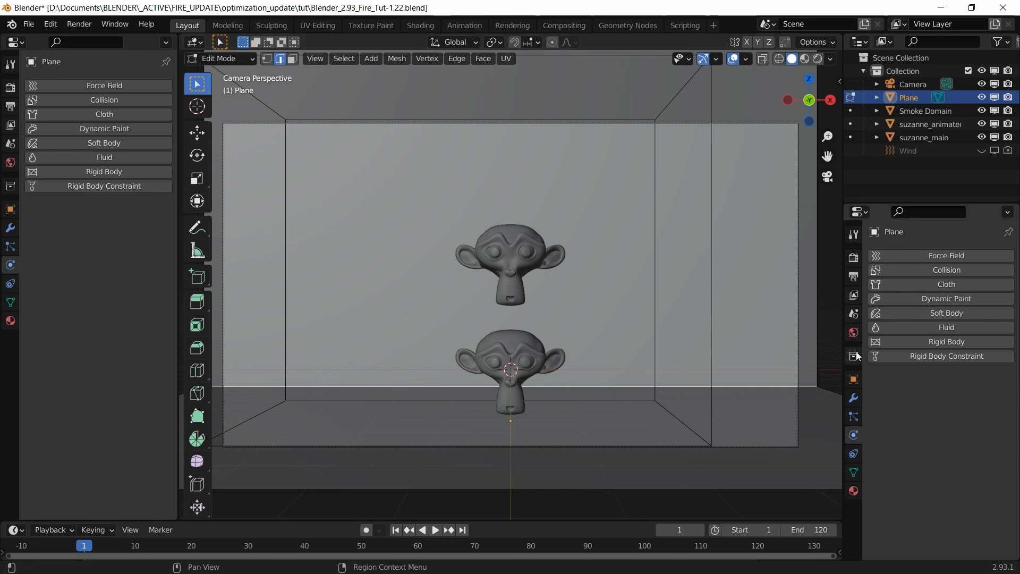
left_click(854, 398)
left_click(939, 256)
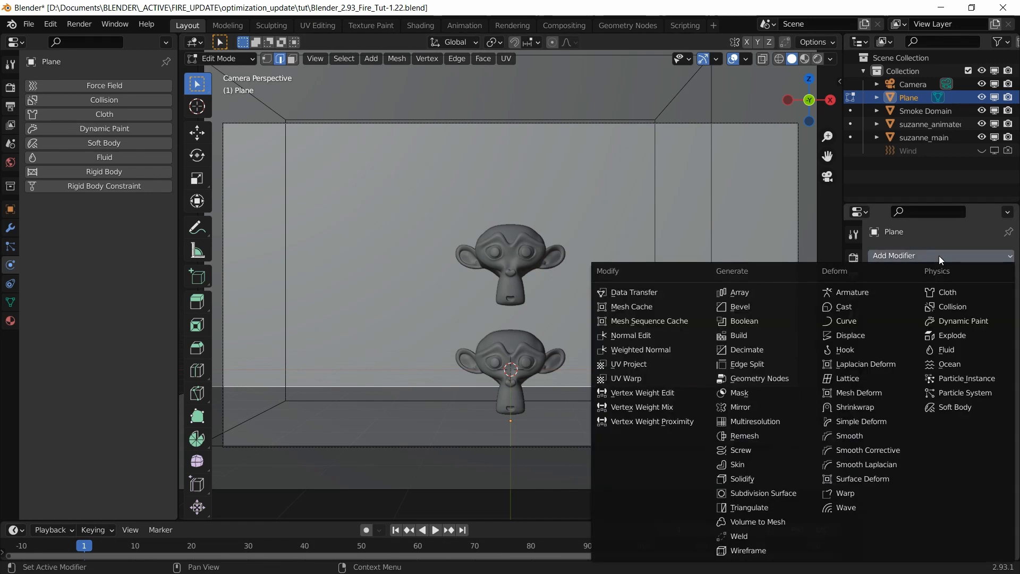
left_click(774, 489)
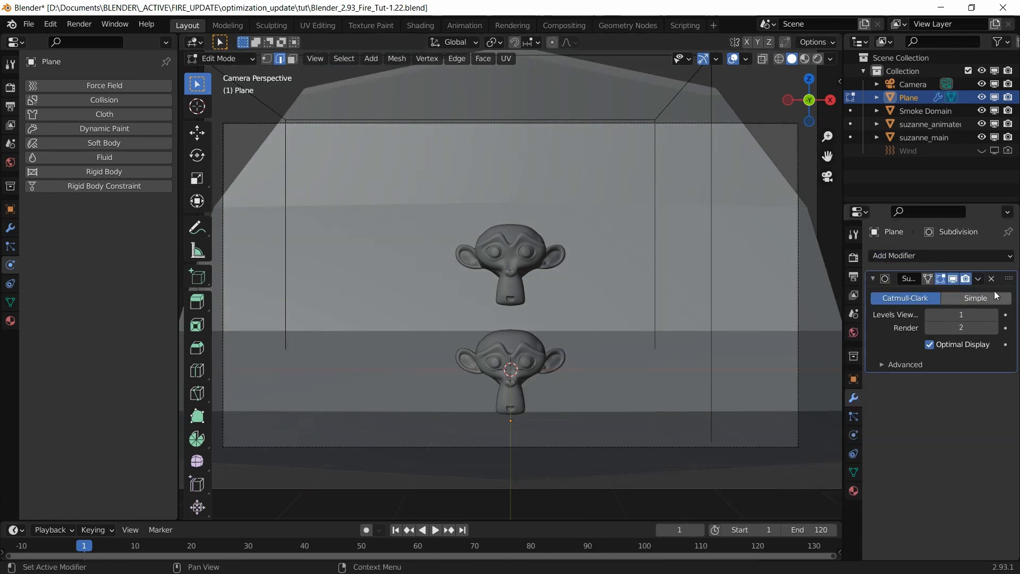
left_click(966, 278)
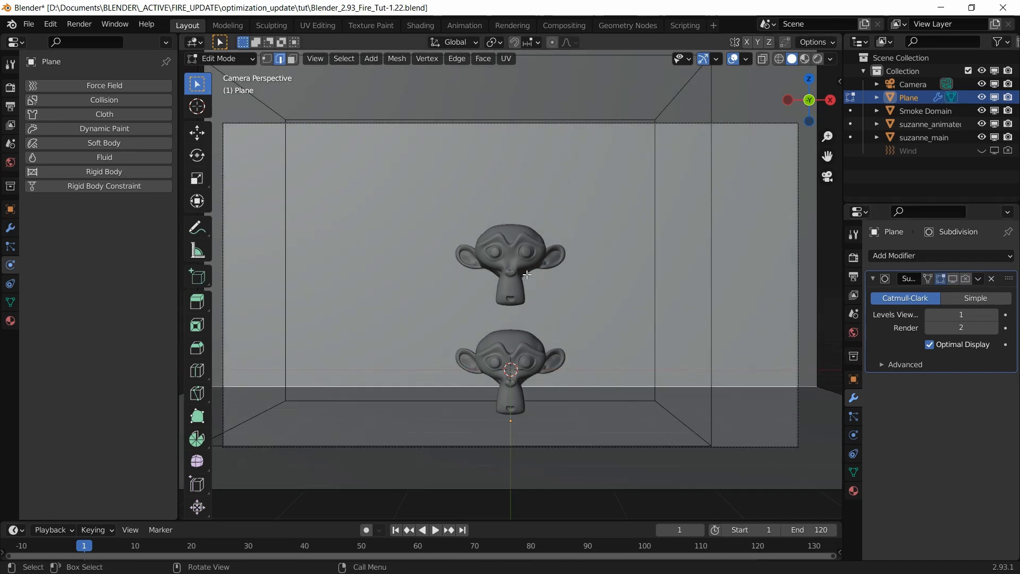
Raise the back wall's top edge further along Z, well above the camera frame.
scroll(594, 270, "down", 2)
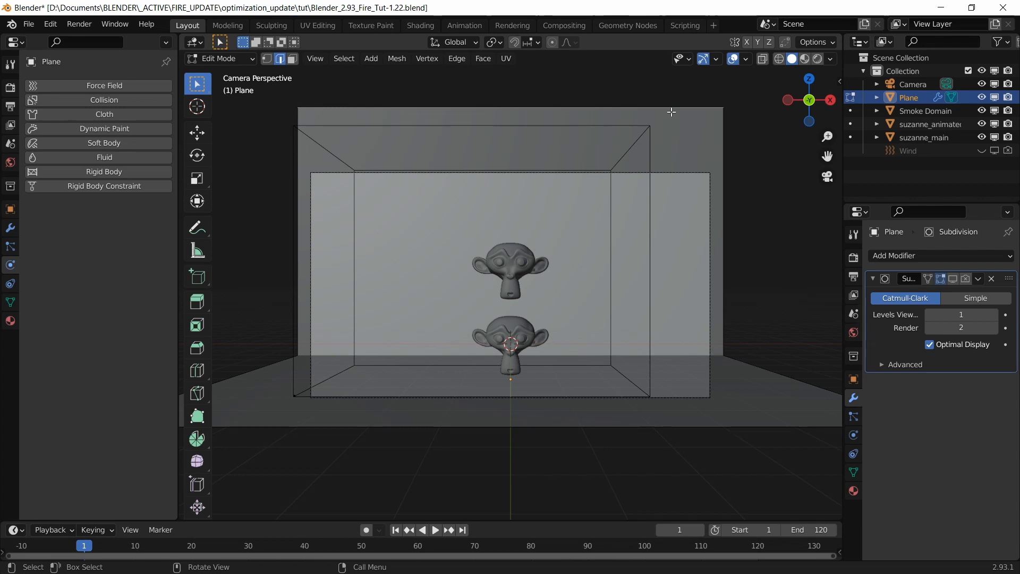
key("g")
key("z")
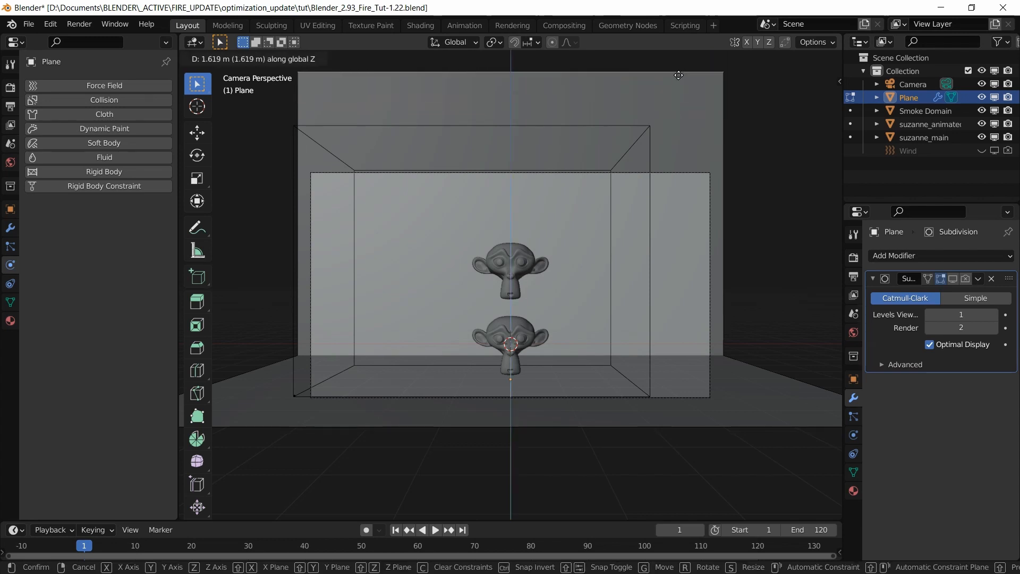
left_click(679, 65)
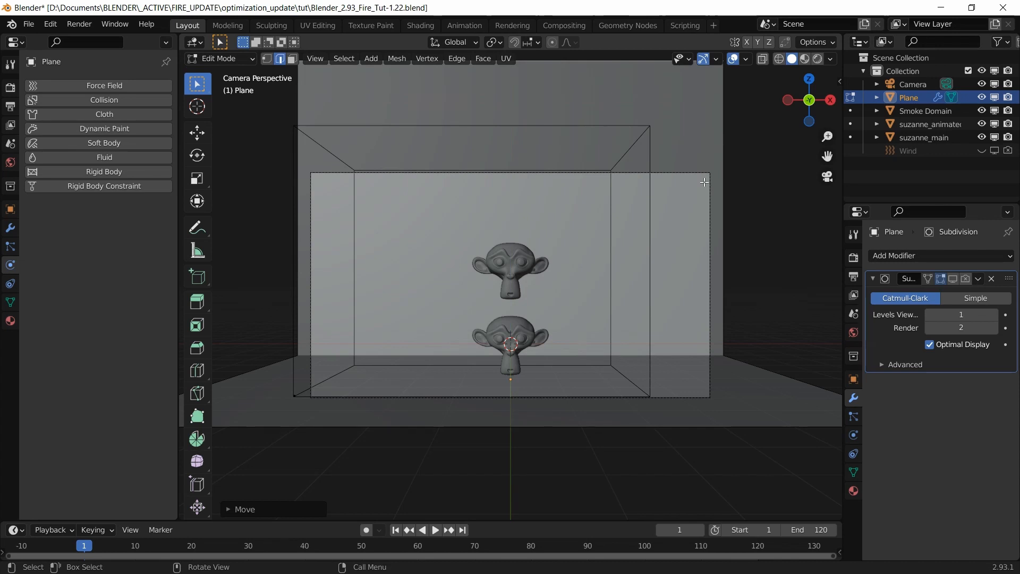
Preview the backdrop with its subdivision displayed in Object Mode and hide the subdivision again.
key("Tab")
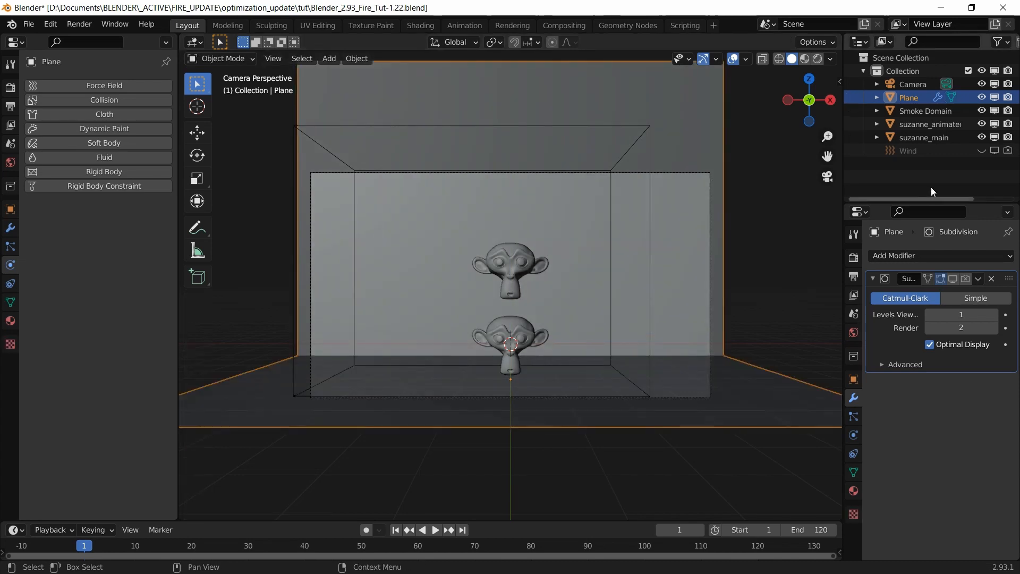
left_click(953, 279)
left_click(965, 279)
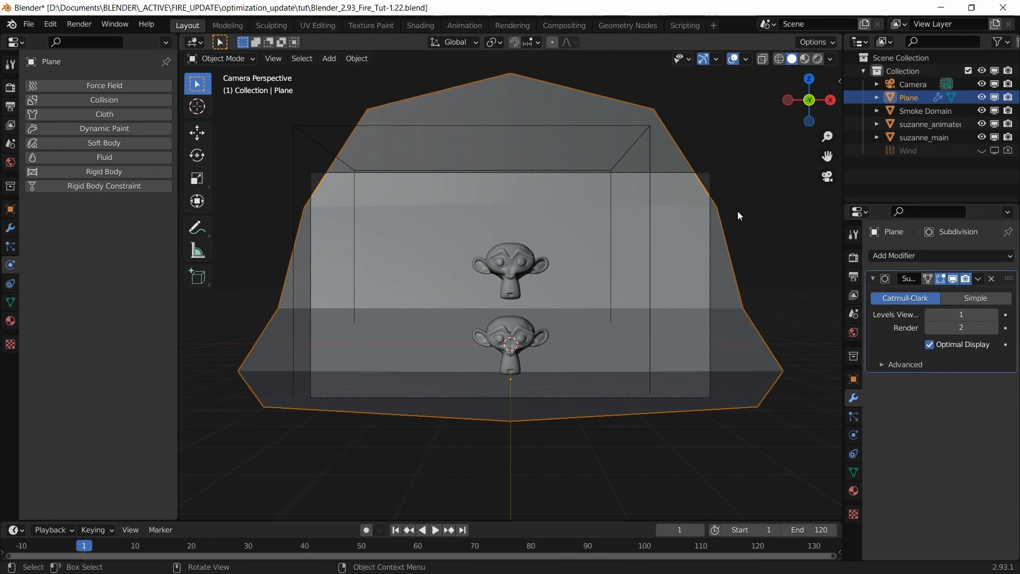
left_click(966, 279)
left_click(953, 279)
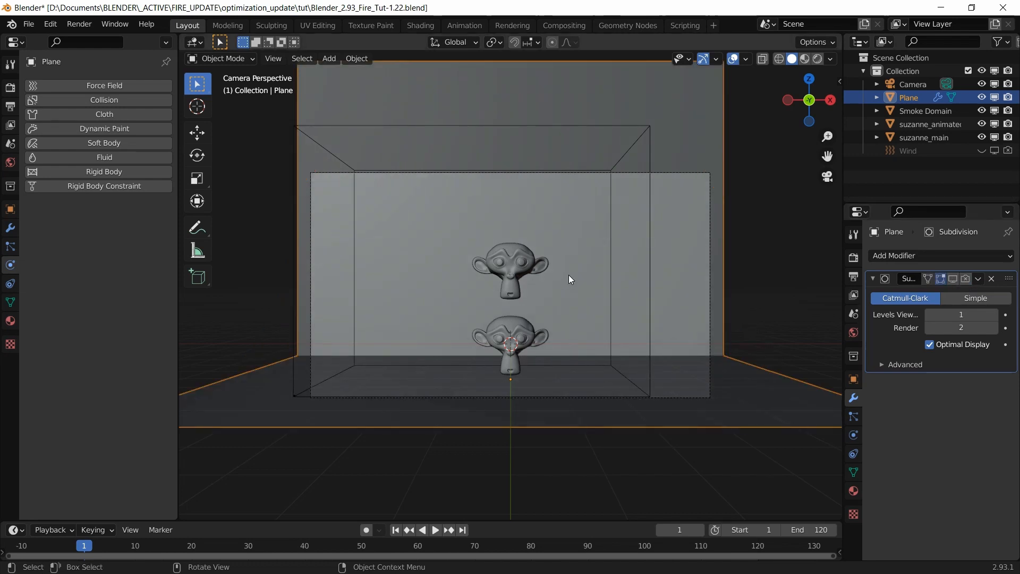
Widen the back wall along X in Edit Mode and re-enable the subdivision's viewport and render display.
key("Tab")
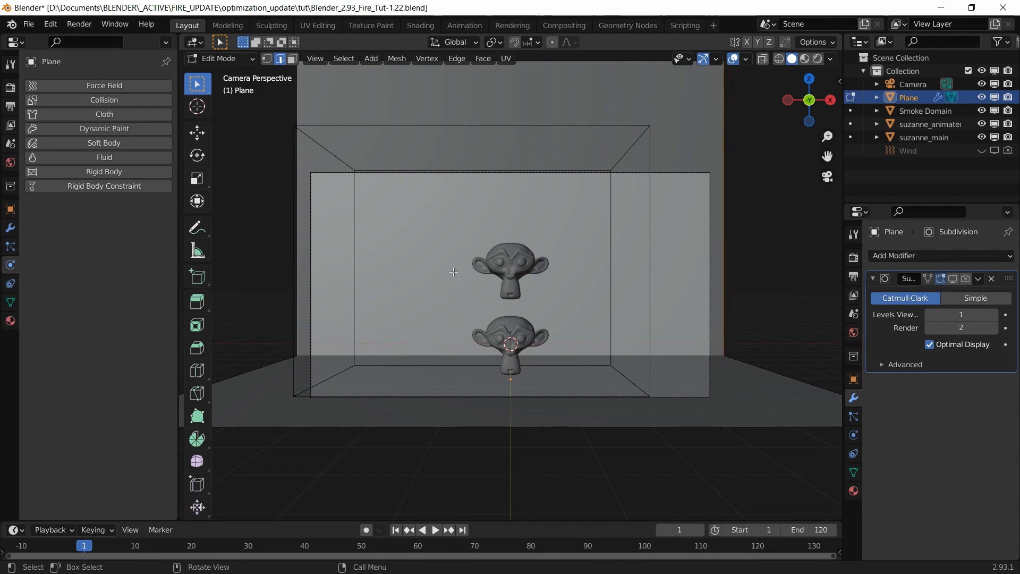
key("s")
key("x")
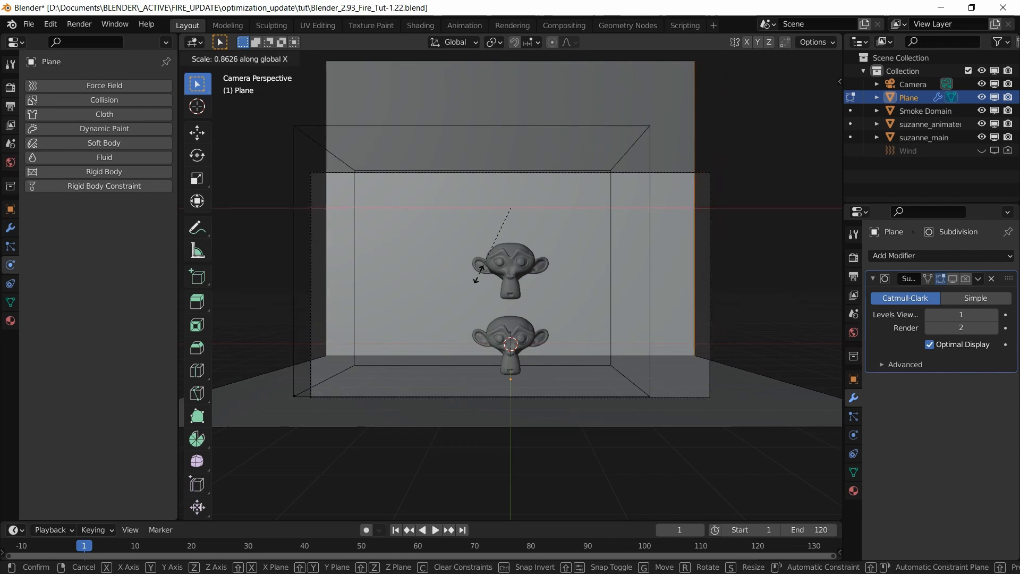
left_click(432, 278)
key("Tab")
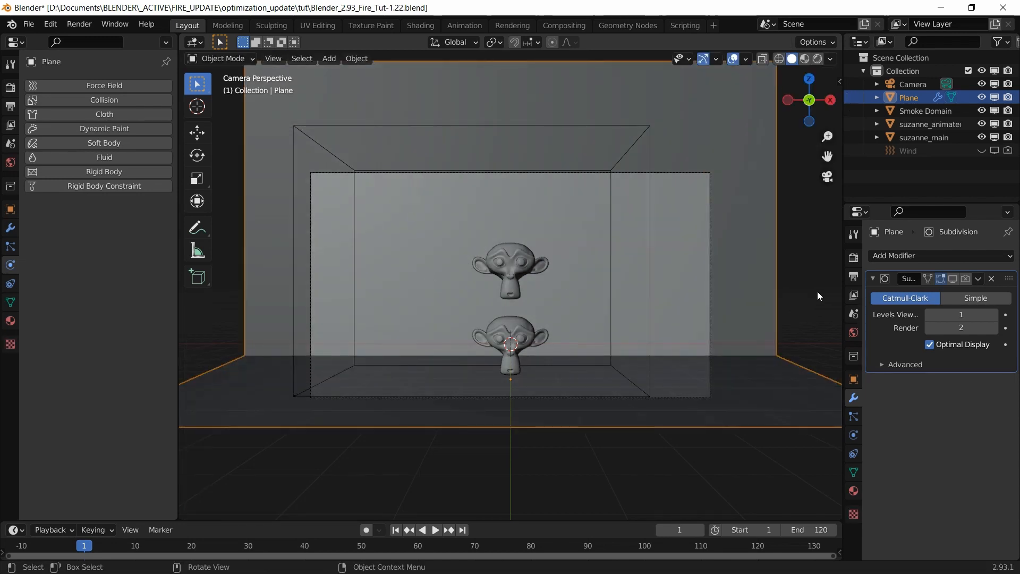
left_click(953, 280)
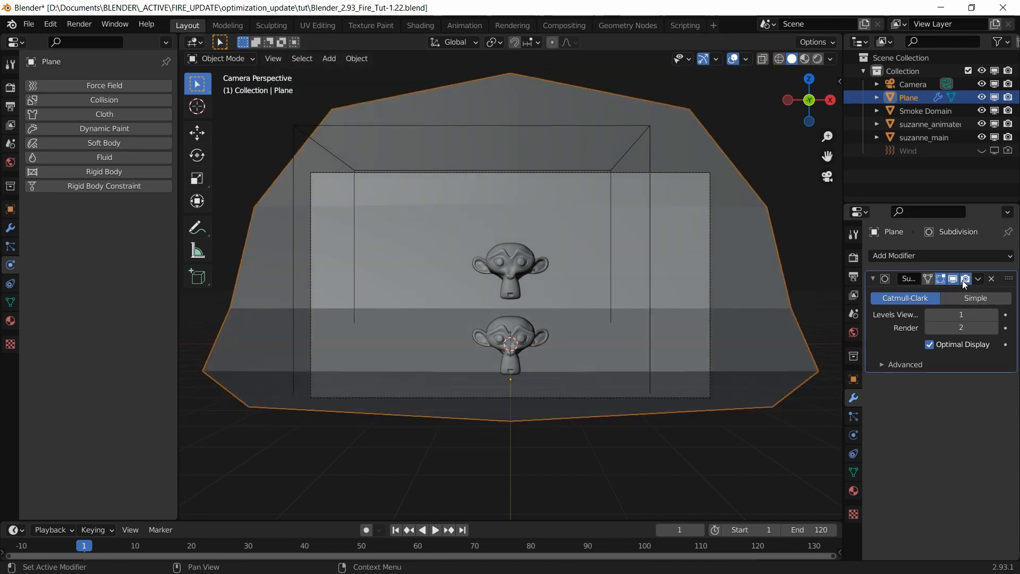
Save the file, try viewport subdivision level 6 on the backdrop plane, and settle on level 2.
left_click(965, 279)
scroll(452, 321, "up", 4)
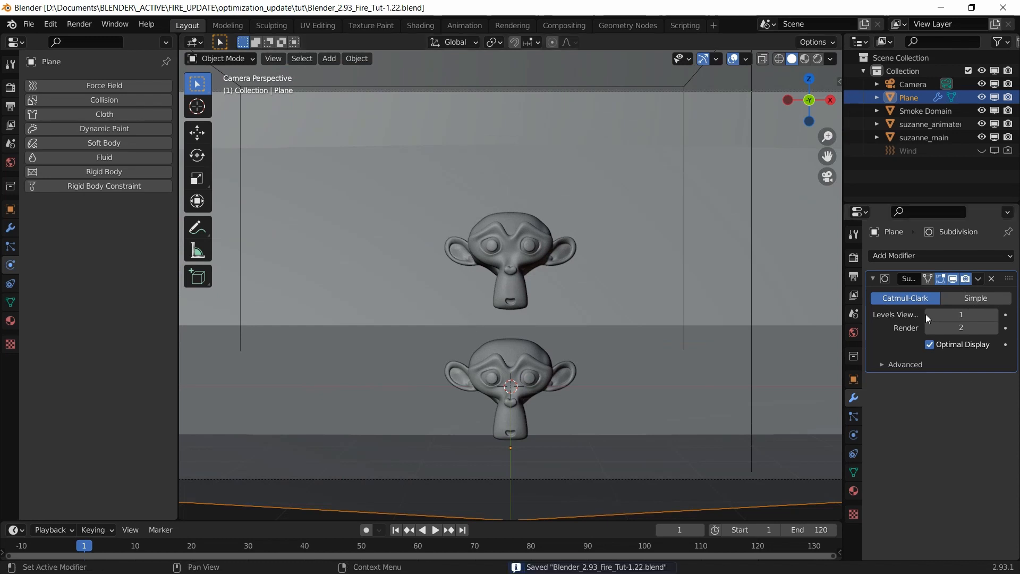
key("ctrl+s")
left_click(970, 316)
type("6")
key("Return")
left_click(970, 313)
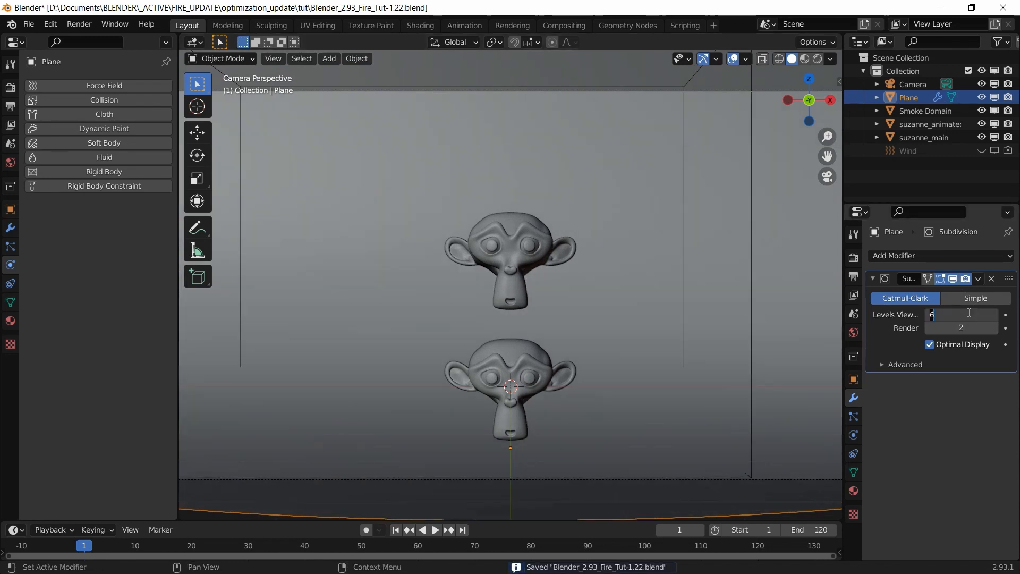
type("2")
key("Return")
Set the plane's Subdivision render level to 6 and save the file.
left_click(966, 325)
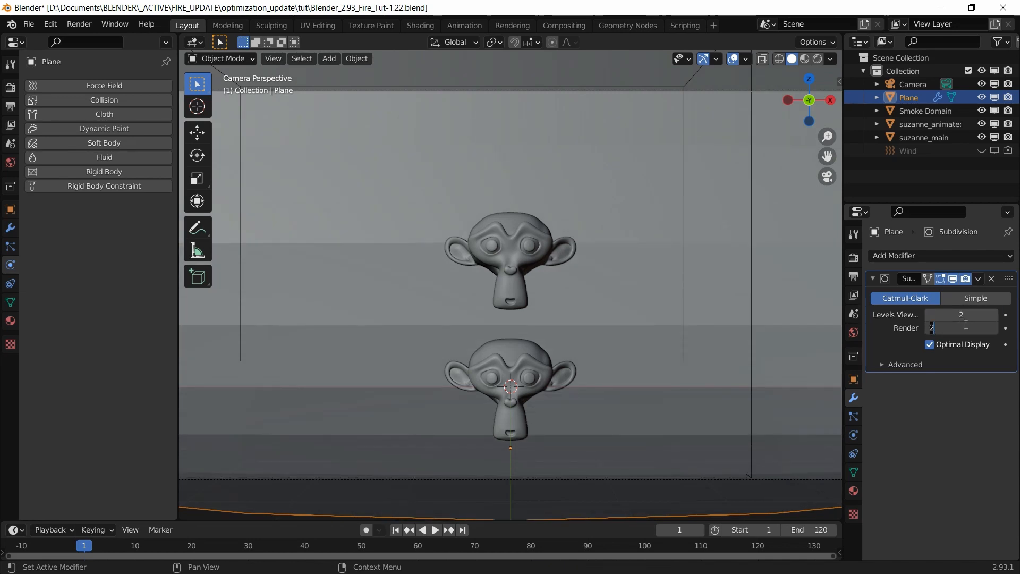
type("6")
key("Return")
key("ctrl+s")
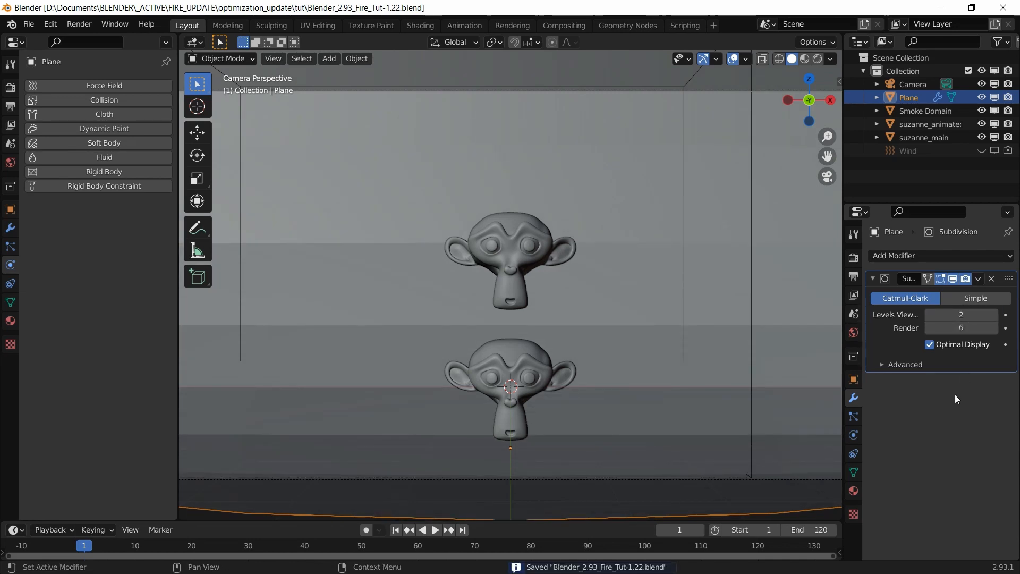
Move the animation to frame 60, return to the camera view of the fire, and save the file.
middle_click_drag(626, 323, 577, 475)
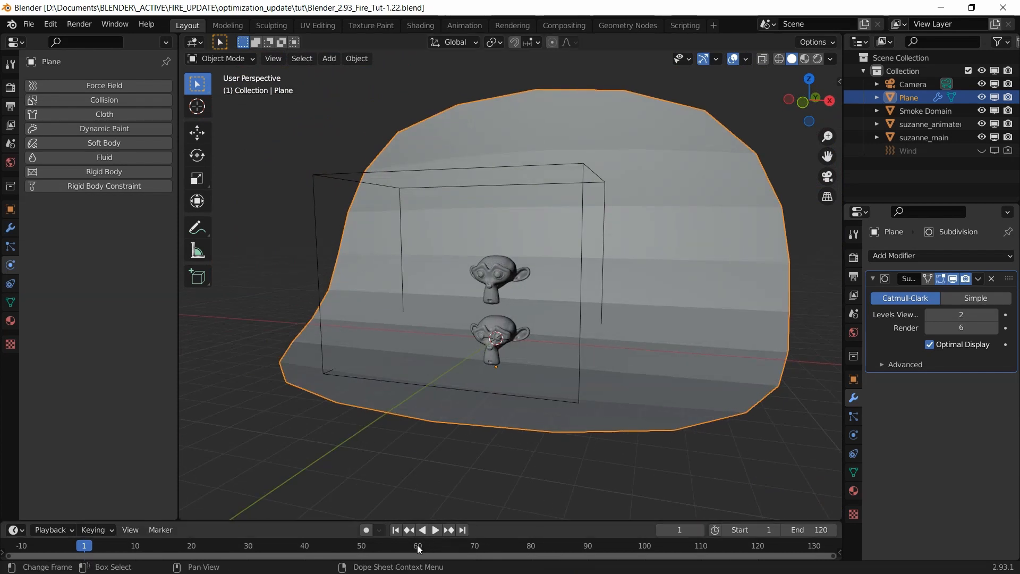
key("space")
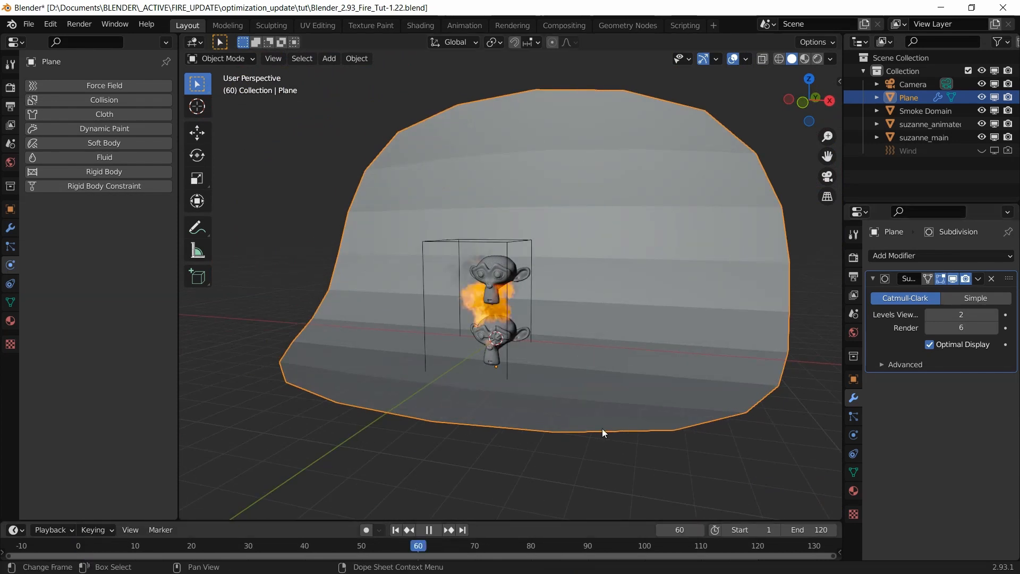
key("space")
key("KP_0")
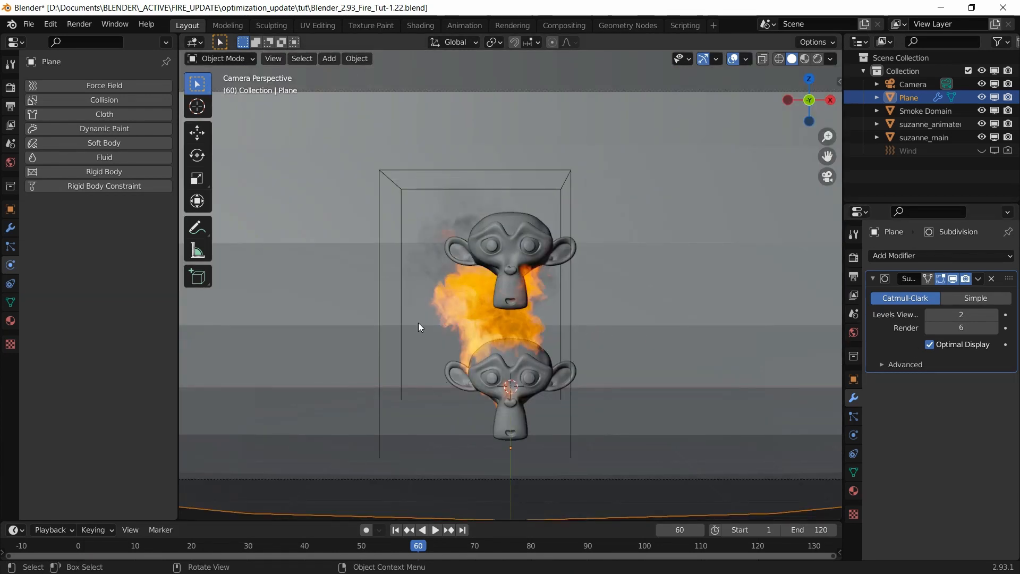
key("ctrl+s")
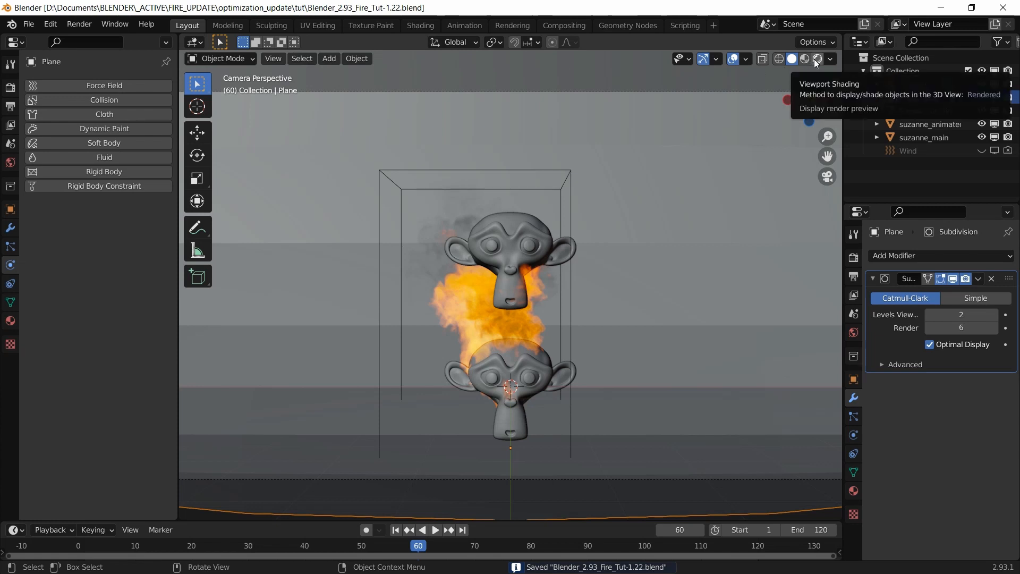
Switch to the Shading workspace and show the camera view in Rendered viewport shading.
left_click(420, 26)
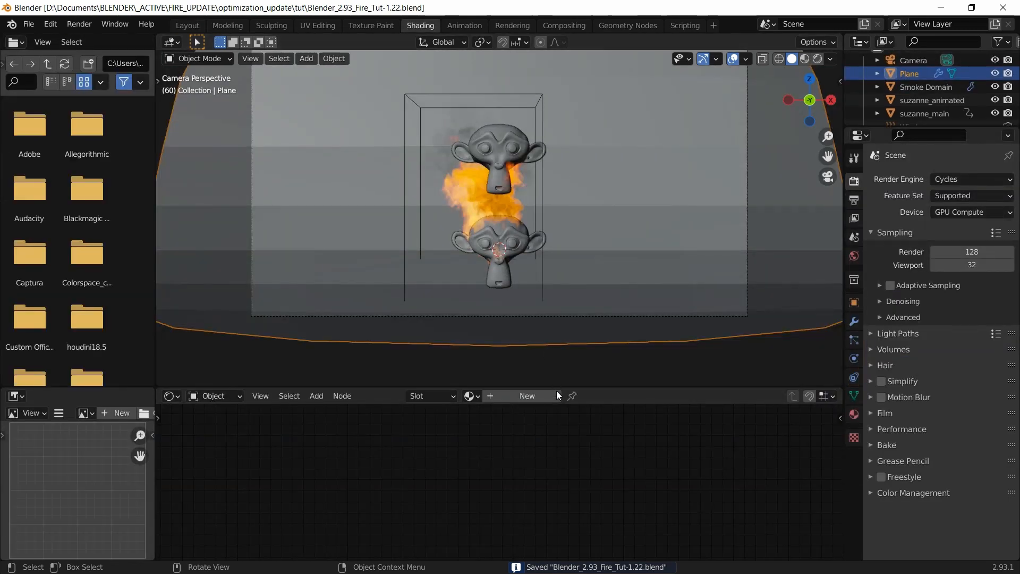
left_click(819, 60)
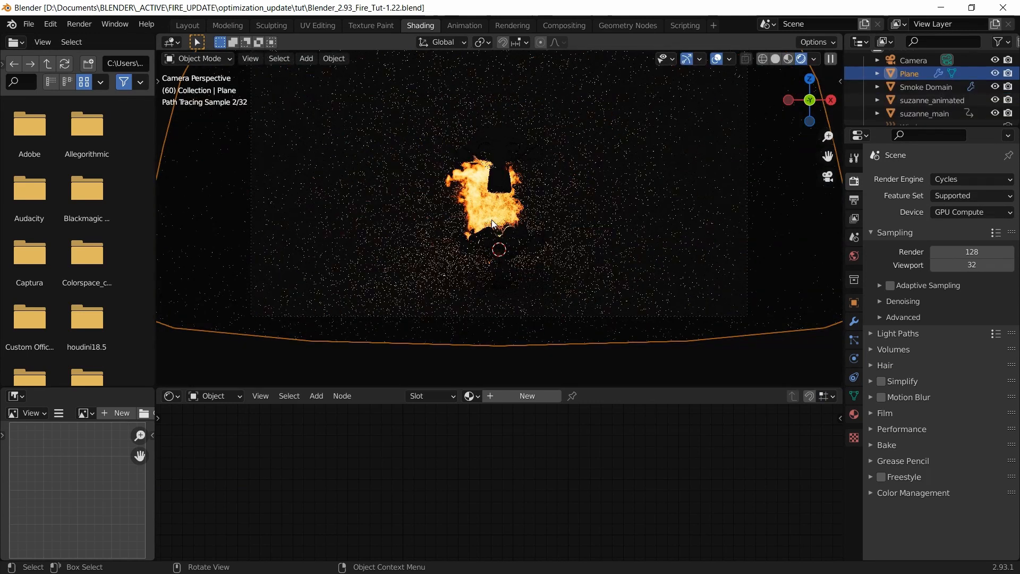
scroll(492, 219, "up", 2)
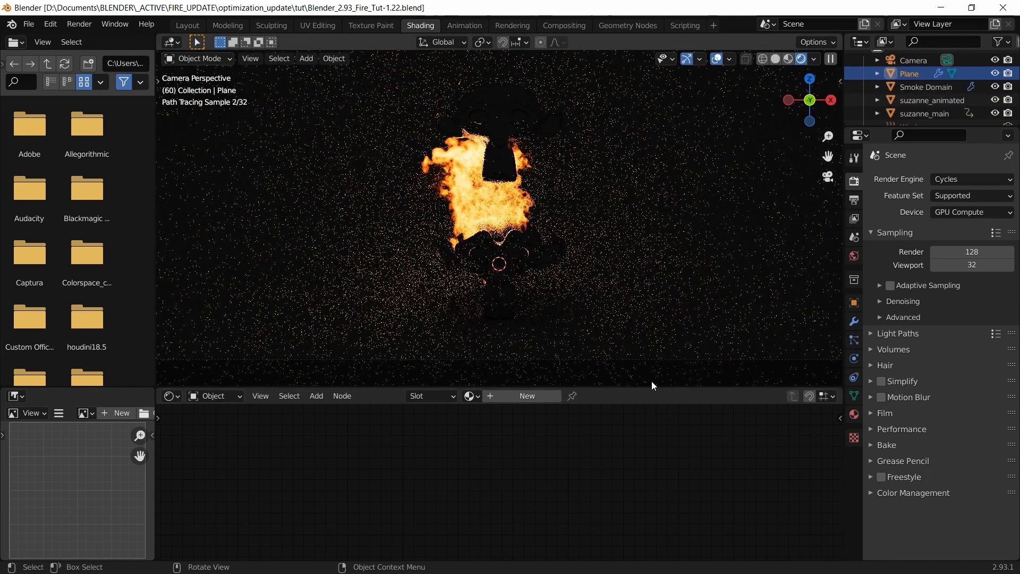
Create a new material on the backdrop plane and delete its Principled BSDF node.
left_click(917, 78)
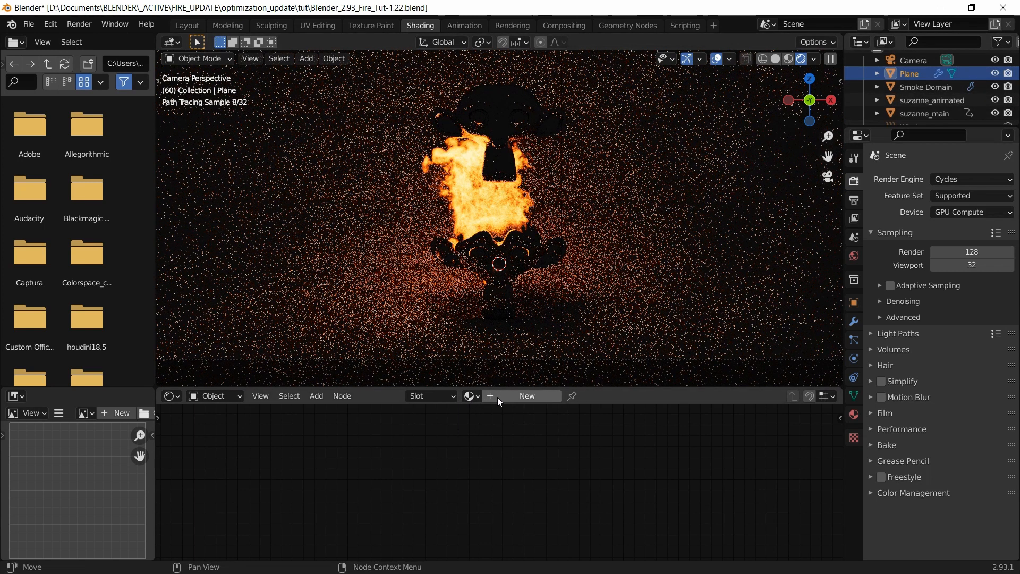
left_click(511, 398)
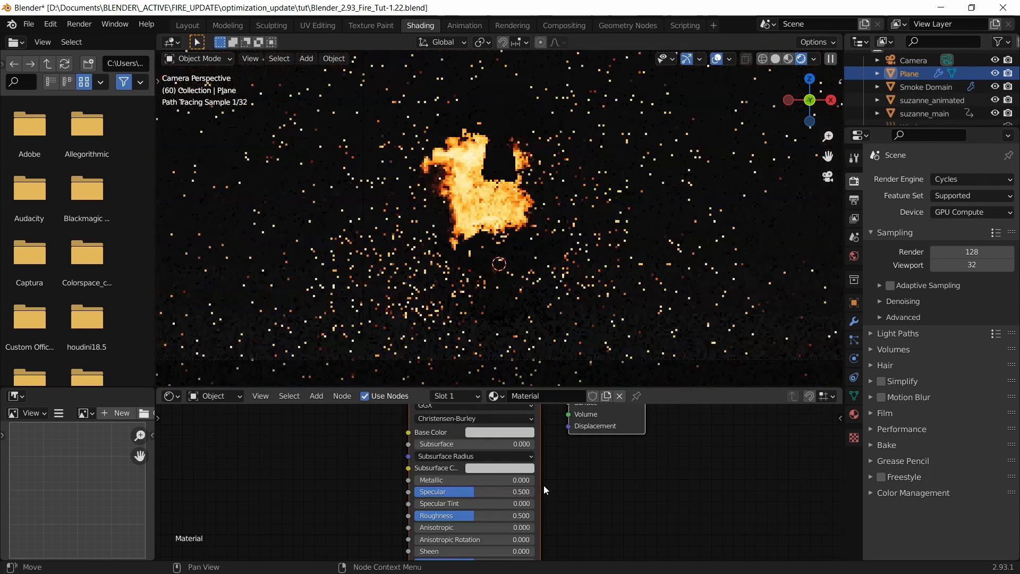
left_click(501, 418)
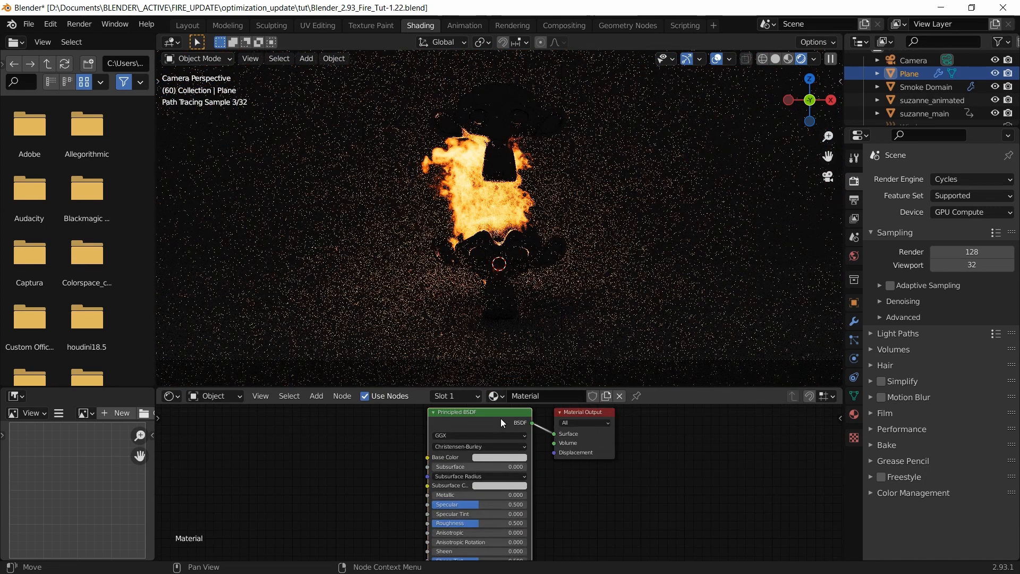
key("Delete")
Add a Glossy BSDF node, connect it to the Material Output's Surface, and save the file.
key("shift+a")
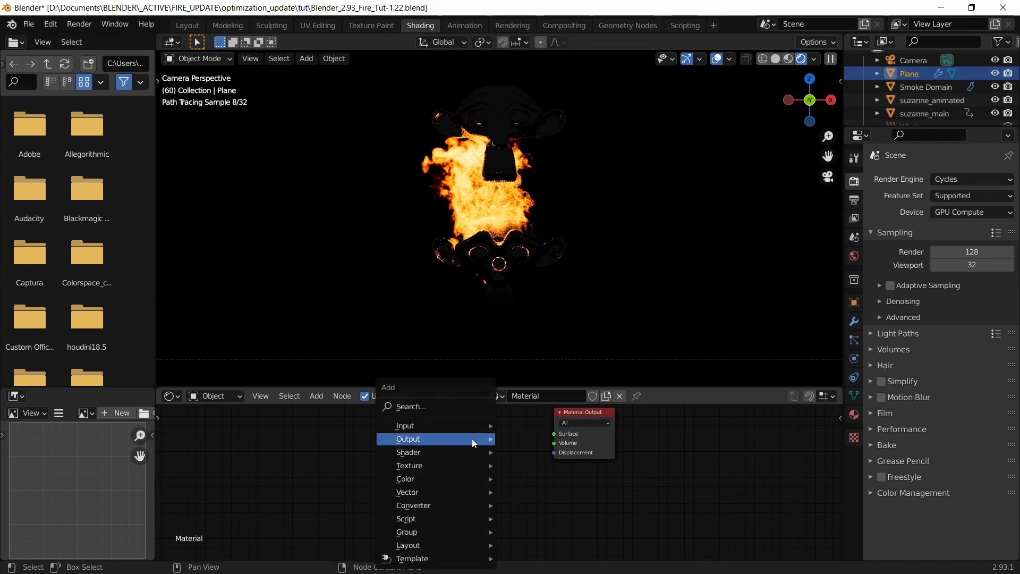
left_click(451, 409)
type("glossy")
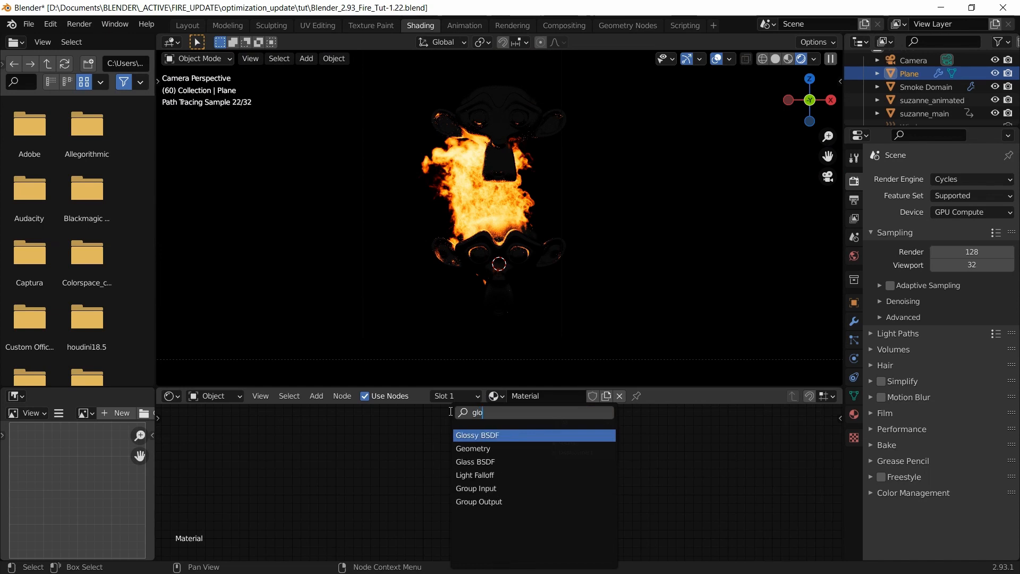
left_click(473, 435)
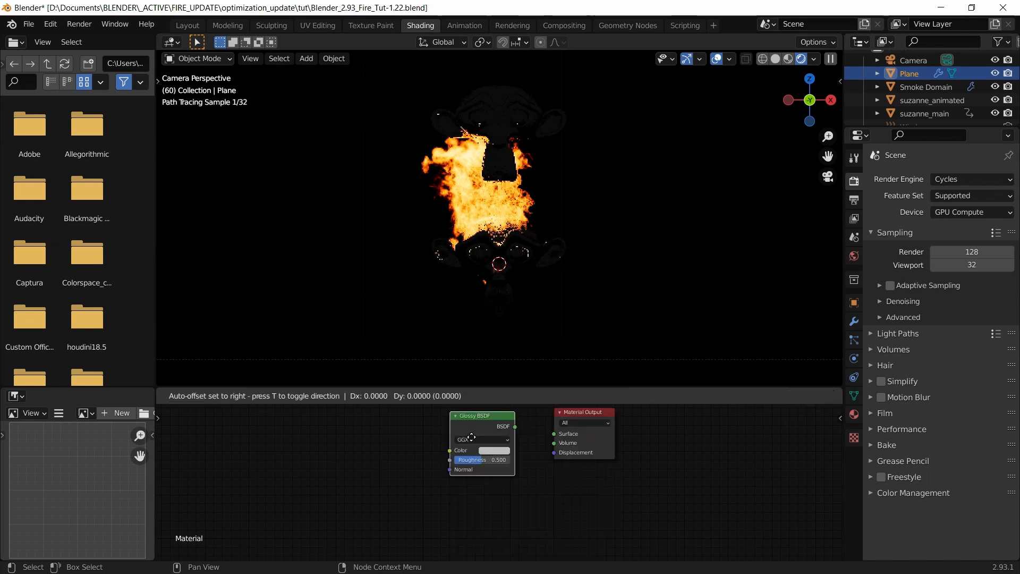
left_click(473, 439)
left_click_drag(517, 429, 554, 434)
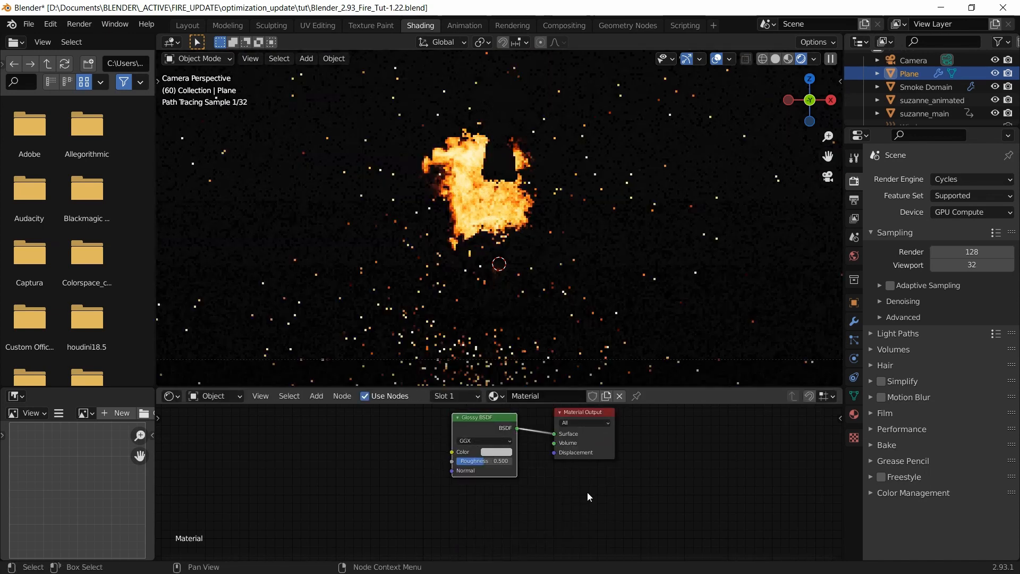
scroll(511, 431, "up", 1)
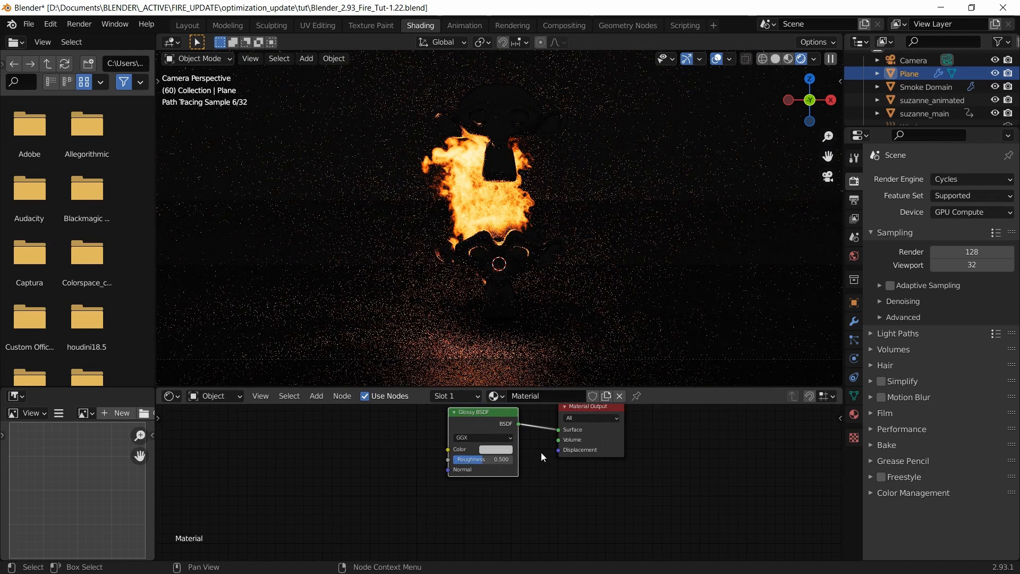
middle_click_drag(550, 465, 547, 495)
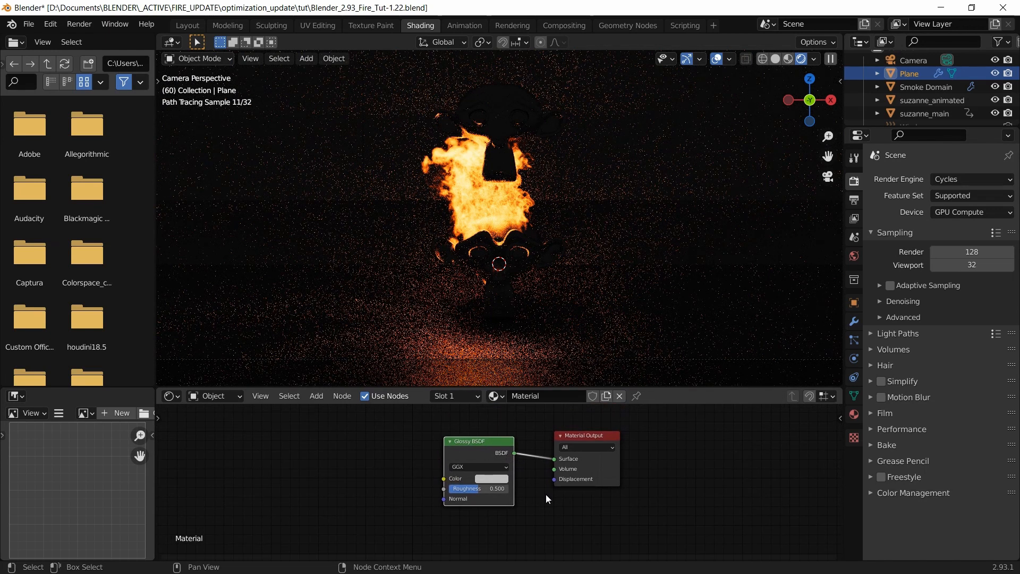
key("ctrl+s")
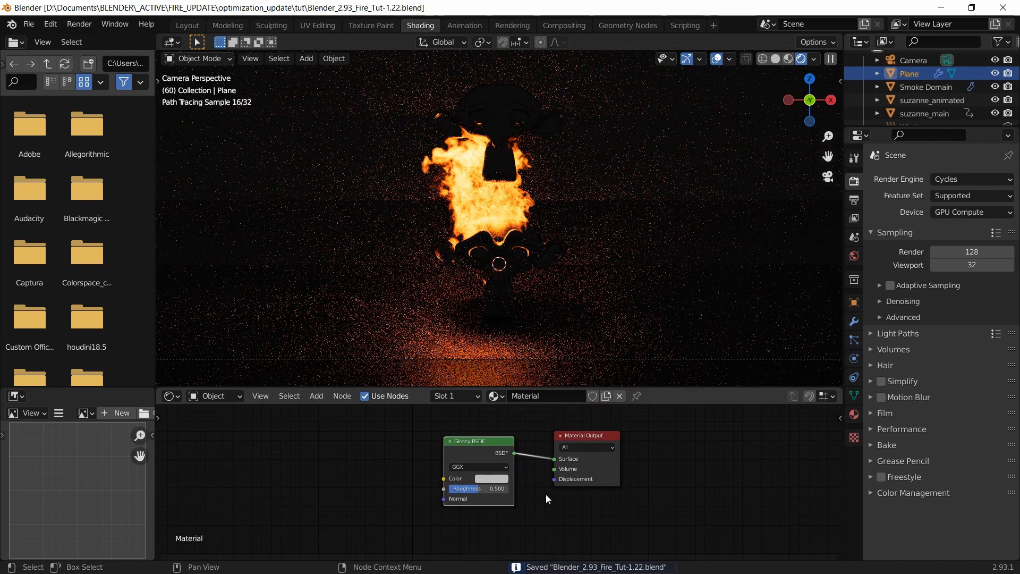
Switch the shader editor to the World nodes and add an Environment Texture node before the Background node.
left_click(221, 397)
left_click(227, 424)
left_click(358, 468)
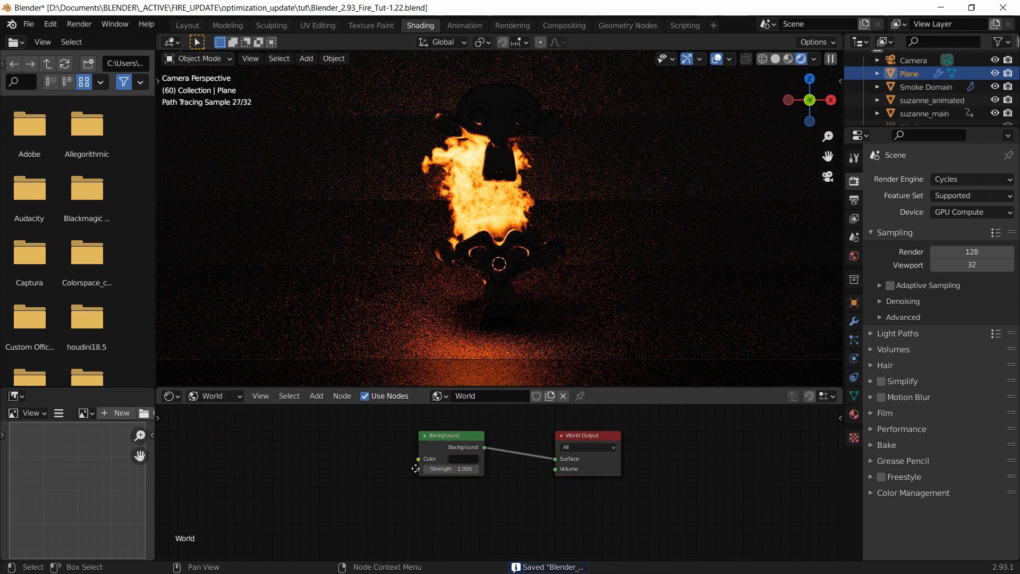
middle_click_drag(272, 456, 357, 458)
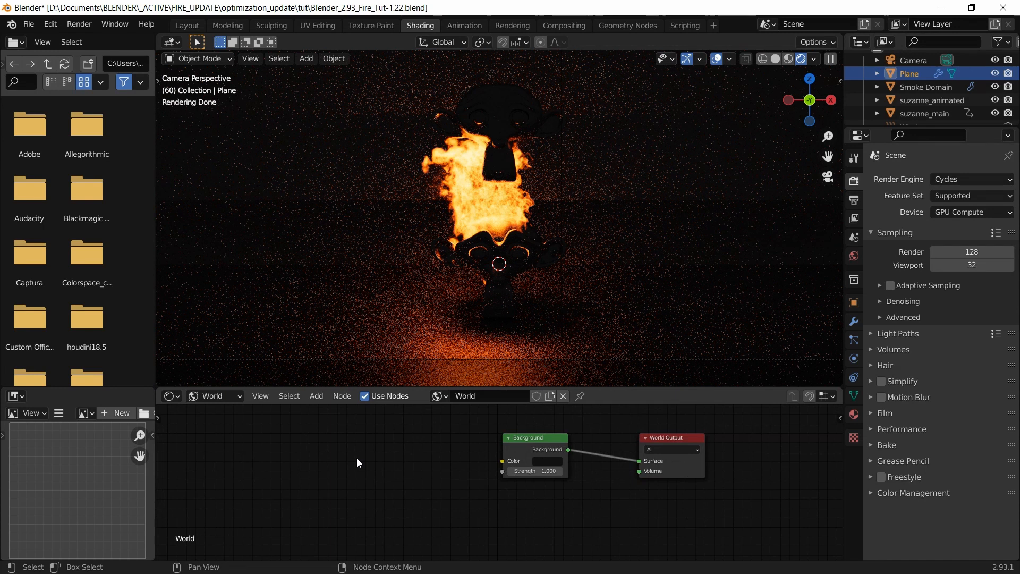
key("shift+a")
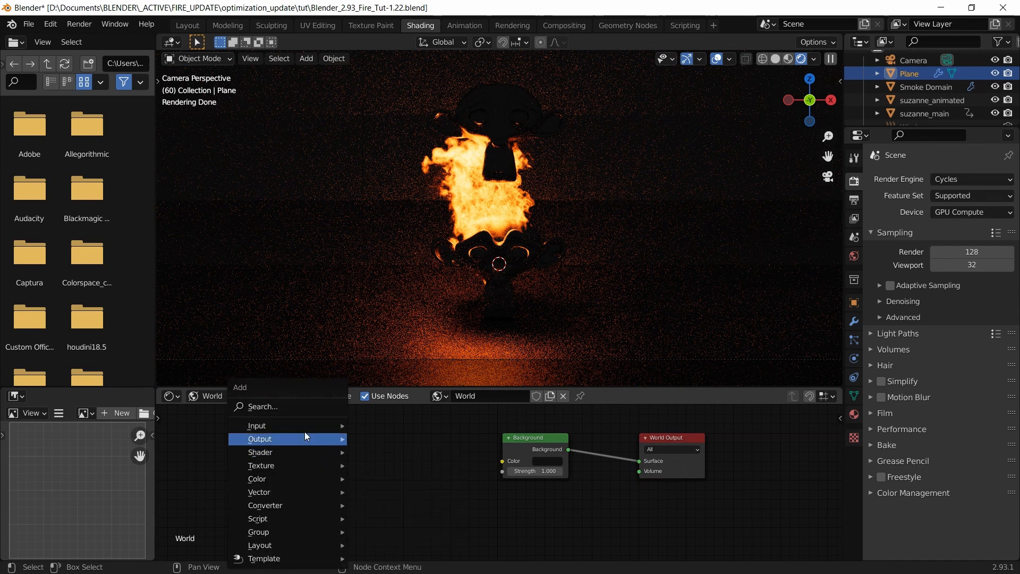
left_click(299, 410)
type("env")
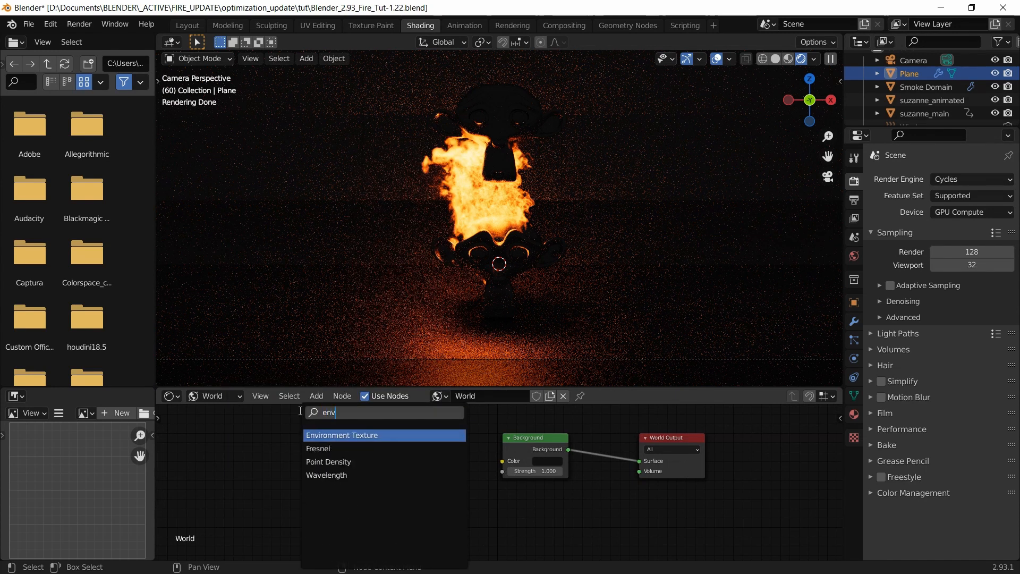
left_click(330, 440)
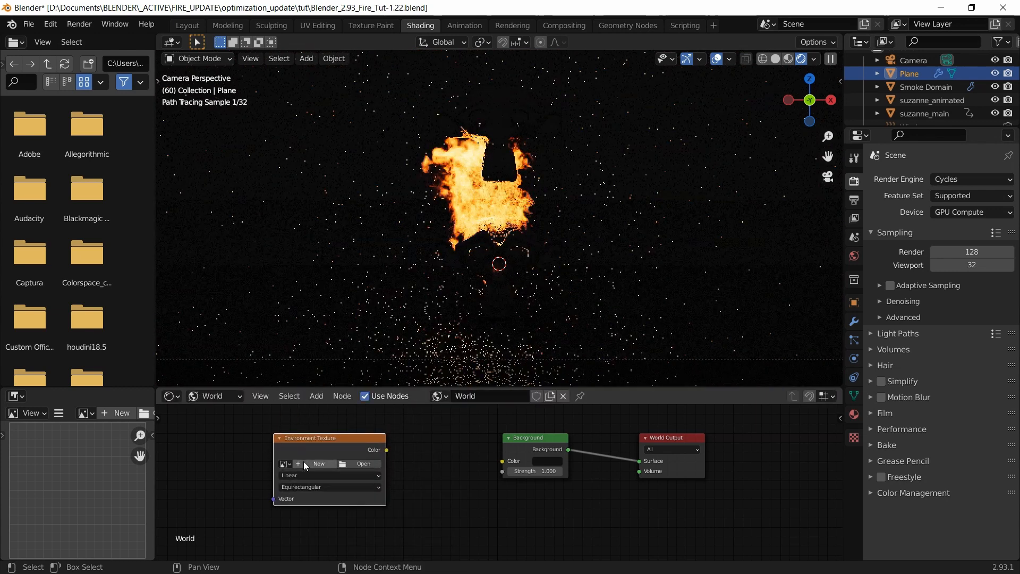
left_click(304, 461)
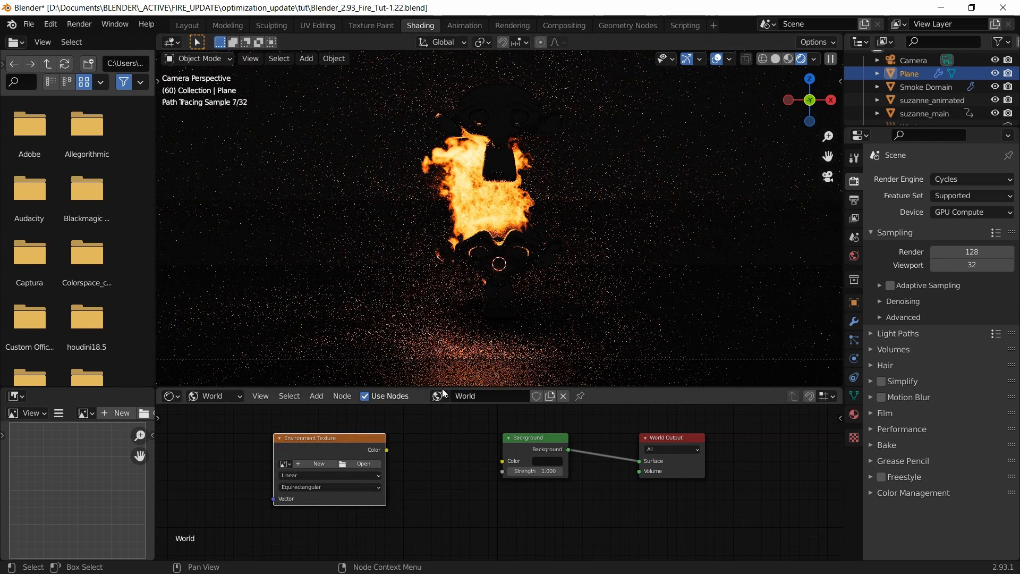
Connect the Environment Texture's Color output to the Background node's Color input.
scroll(345, 464, "up", 1)
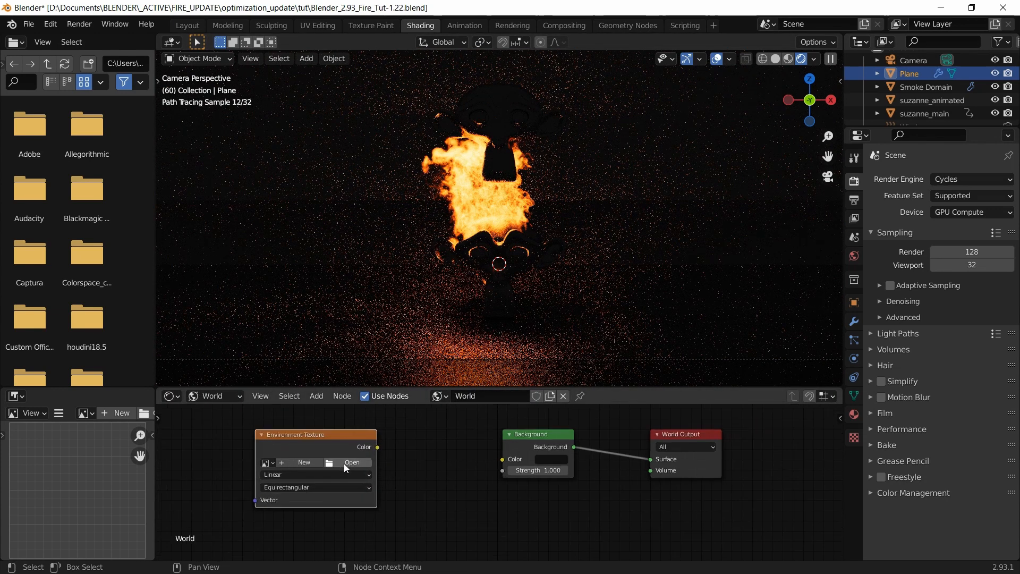
middle_click_drag(414, 456, 432, 461)
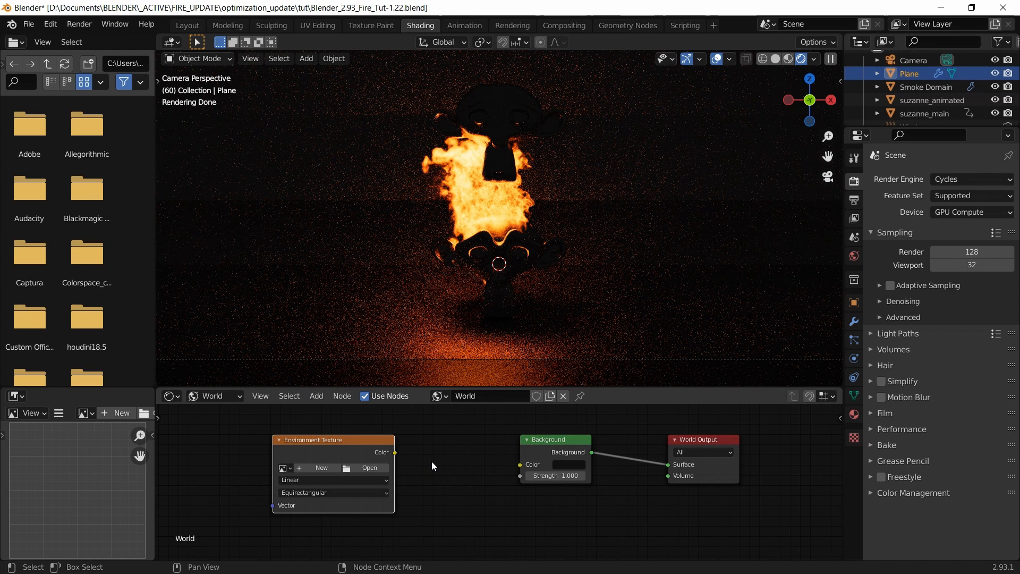
middle_click_drag(405, 456, 437, 463, "ctrl")
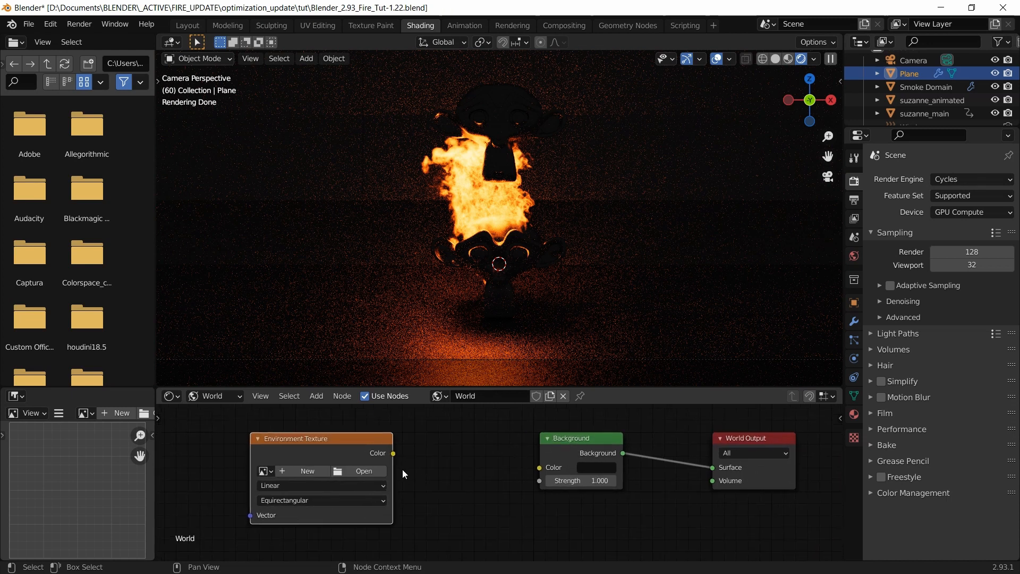
left_click_drag(394, 454, 540, 468)
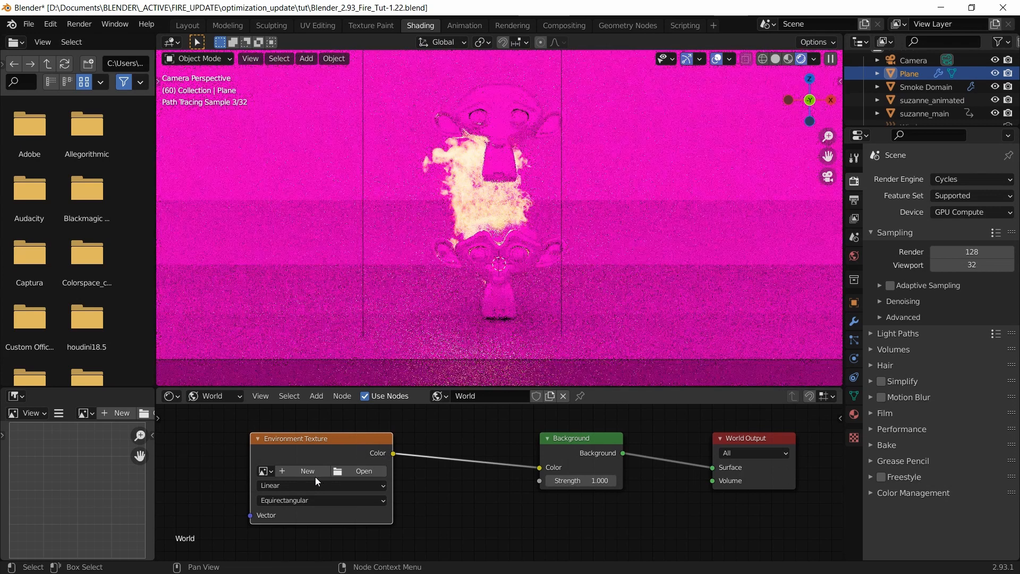
Load moonlit_golf_2k_ACEScg.exr into the Environment Texture node and widen the node to show the full file name.
left_click(266, 473)
left_click(270, 473)
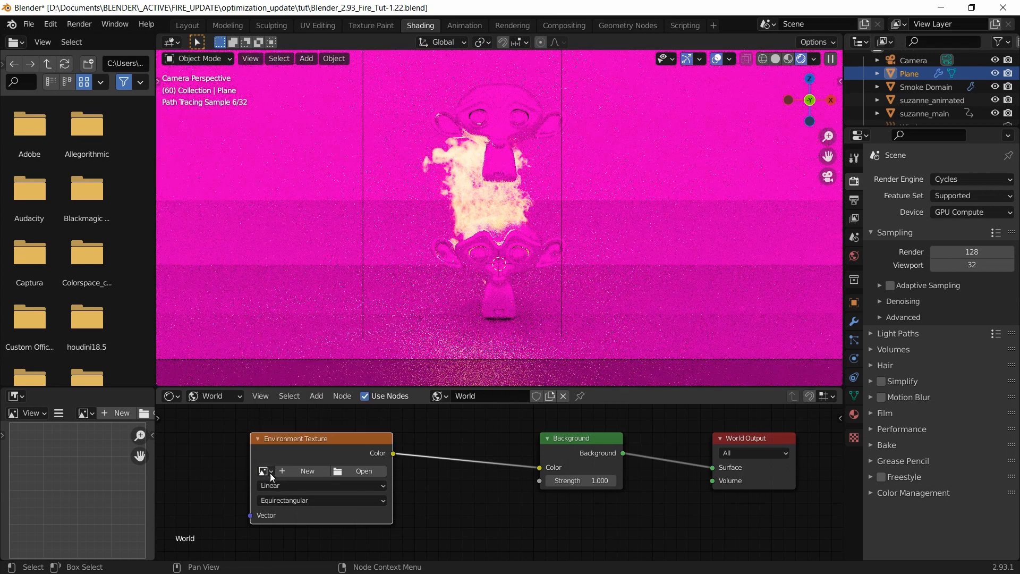
left_click(360, 472)
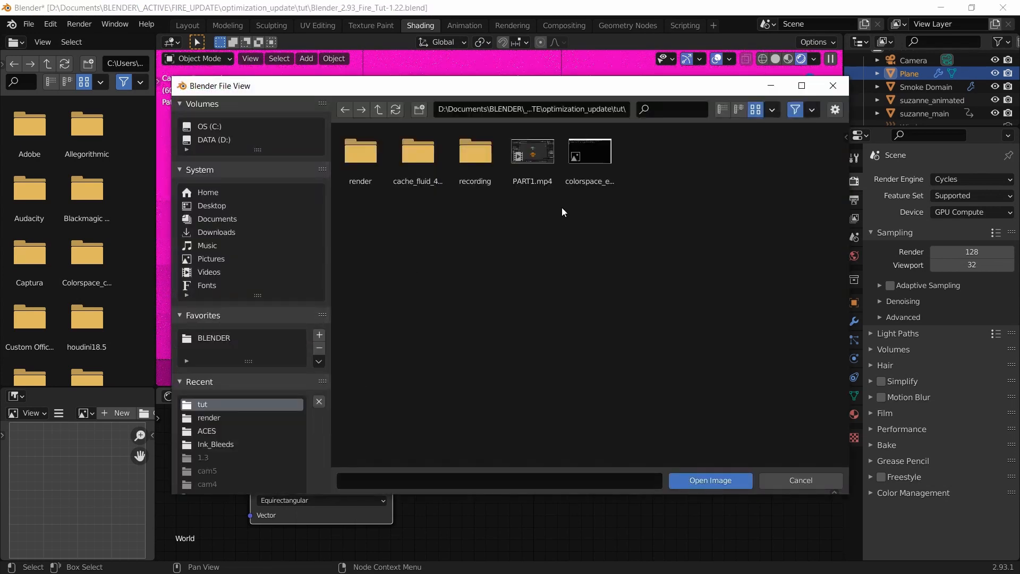
double_click(562, 207)
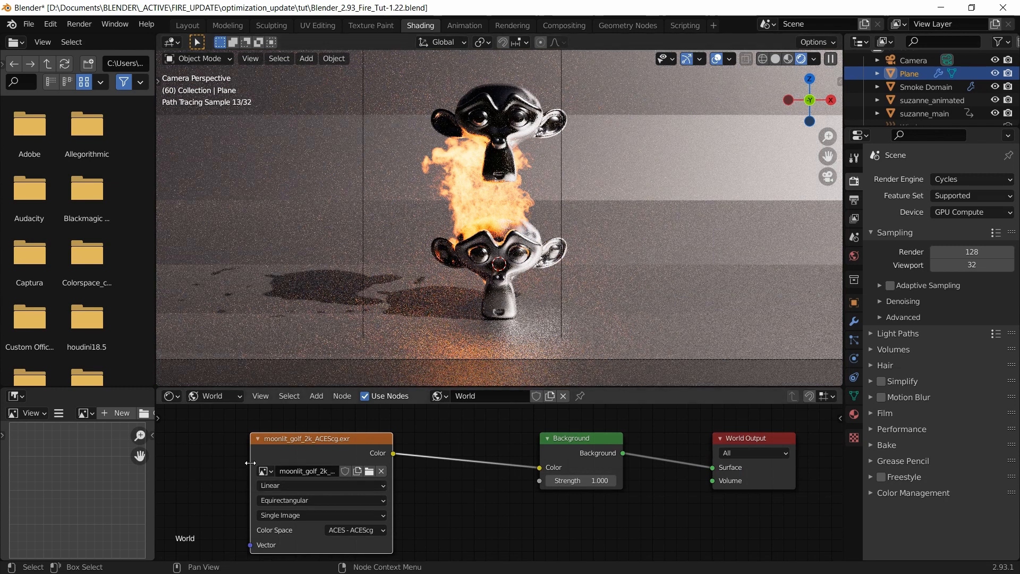
mouse_move(250, 463)
left_mouse_down()
mouse_move(199, 463)
mouse_move(208, 464)
left_mouse_up()
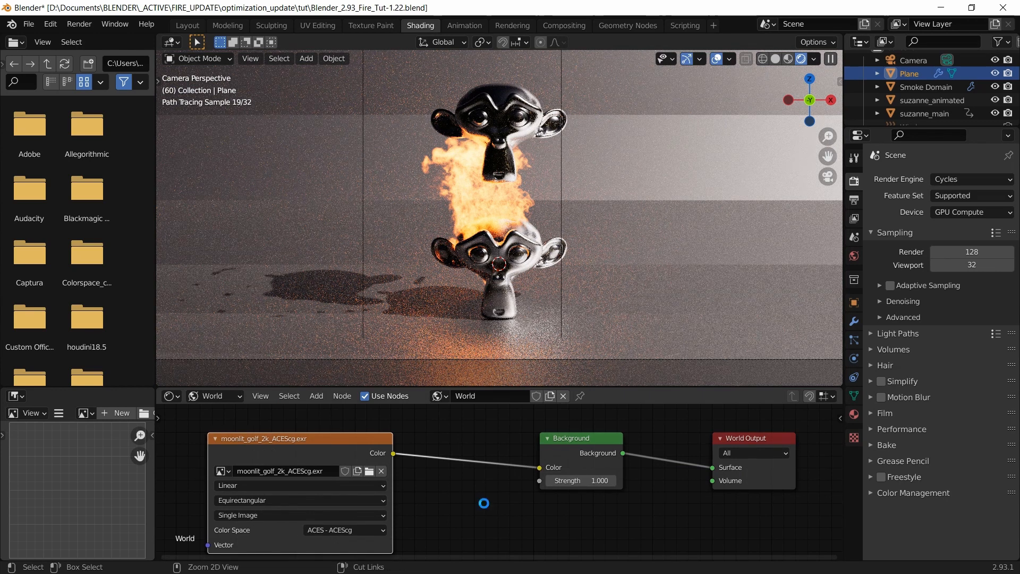
Save the file and insert a Hue/Saturation node between the Environment Texture and Background nodes.
key("ctrl+s")
key("shift+a")
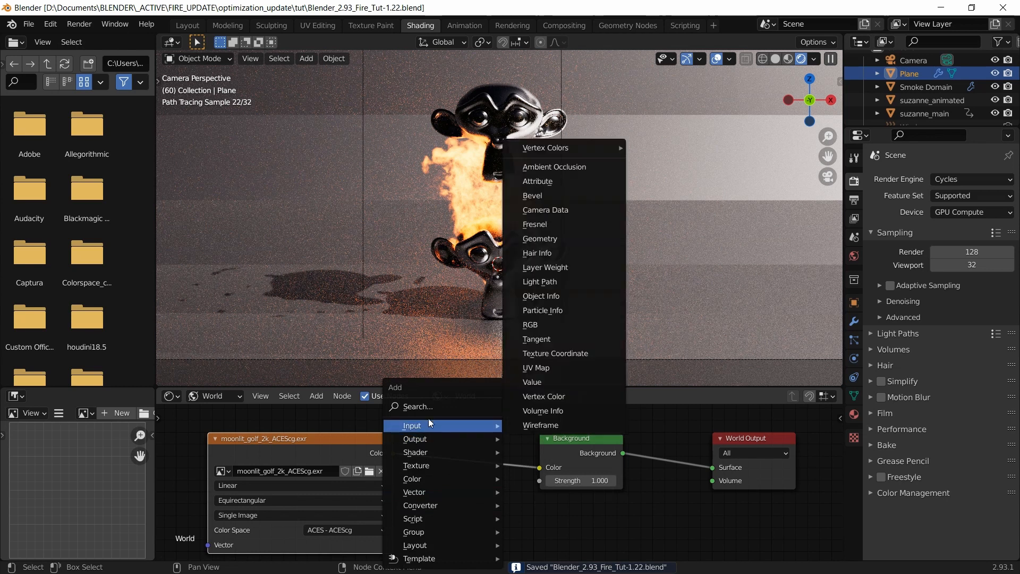
left_click(434, 406)
type("hue")
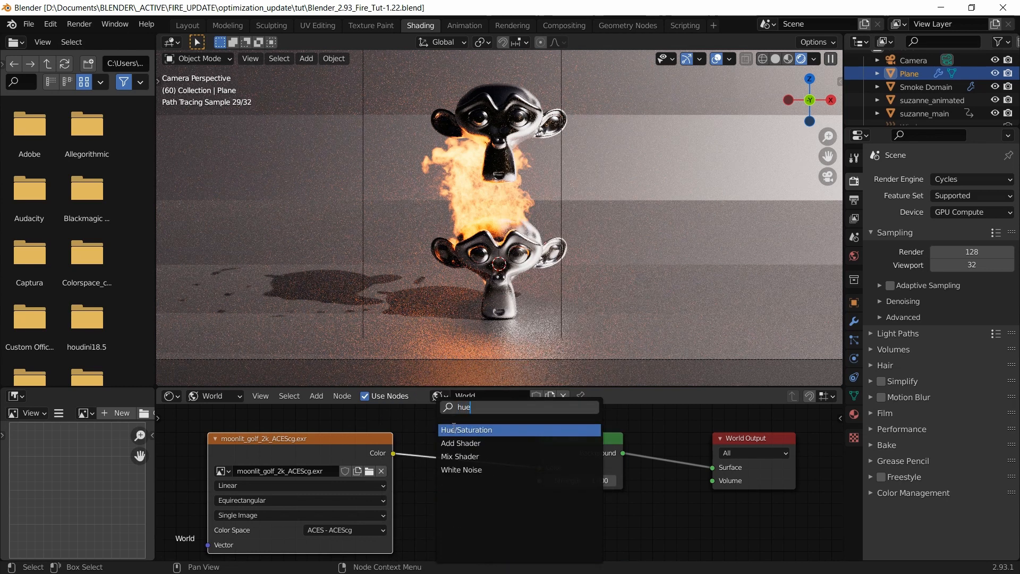
key("Return")
left_click(448, 442)
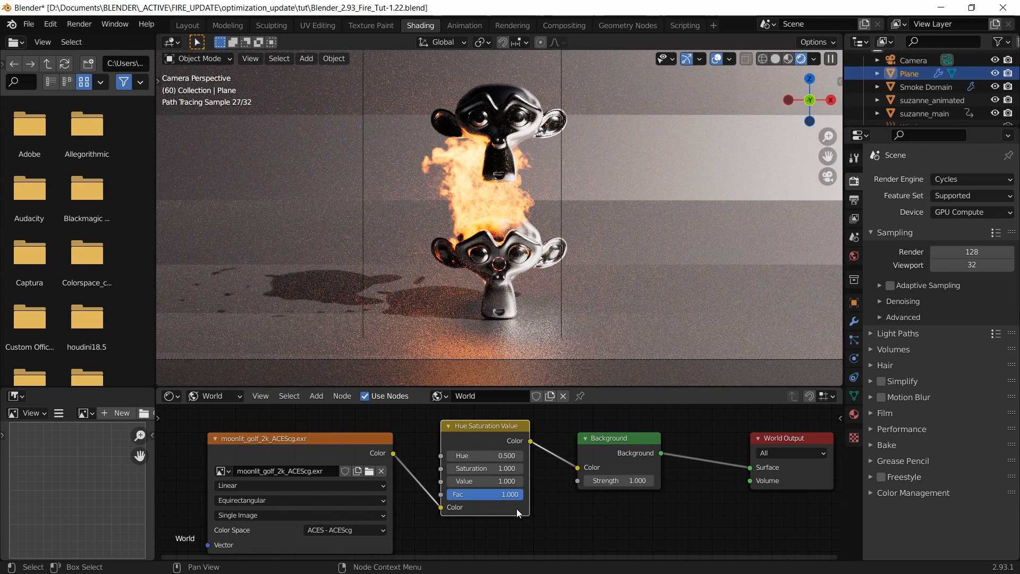
Set the Hue Saturation Value node's Fac to 0.1, Value to 2 and Hue to 0, and briefly mute the node to compare.
left_click(507, 495)
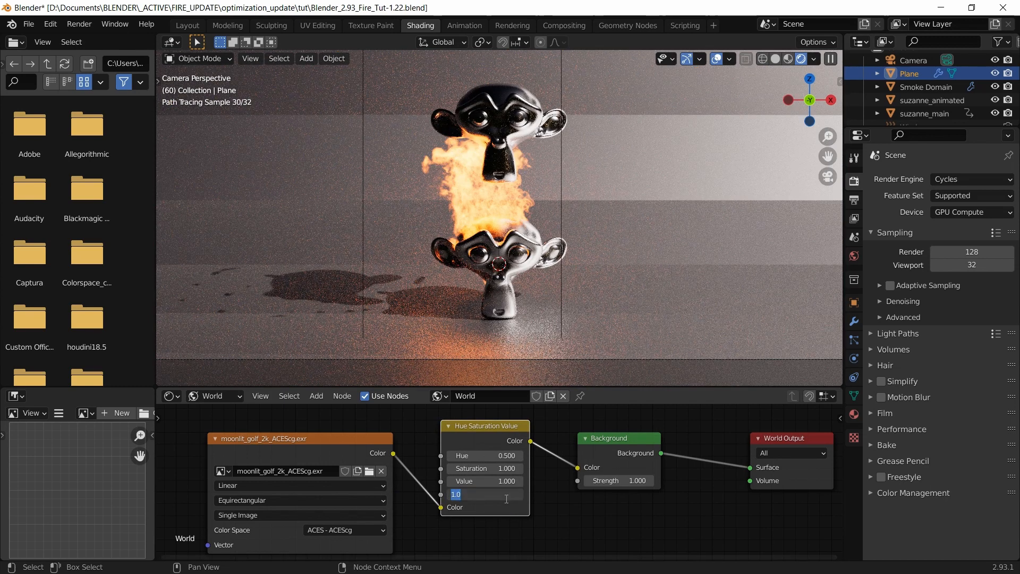
type("0.1")
key("Return")
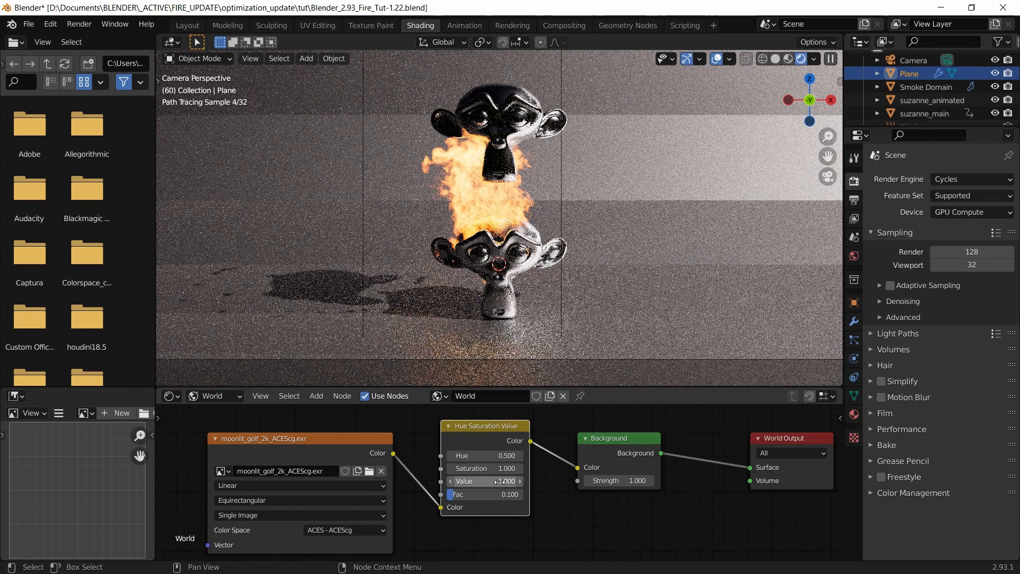
left_click(499, 482)
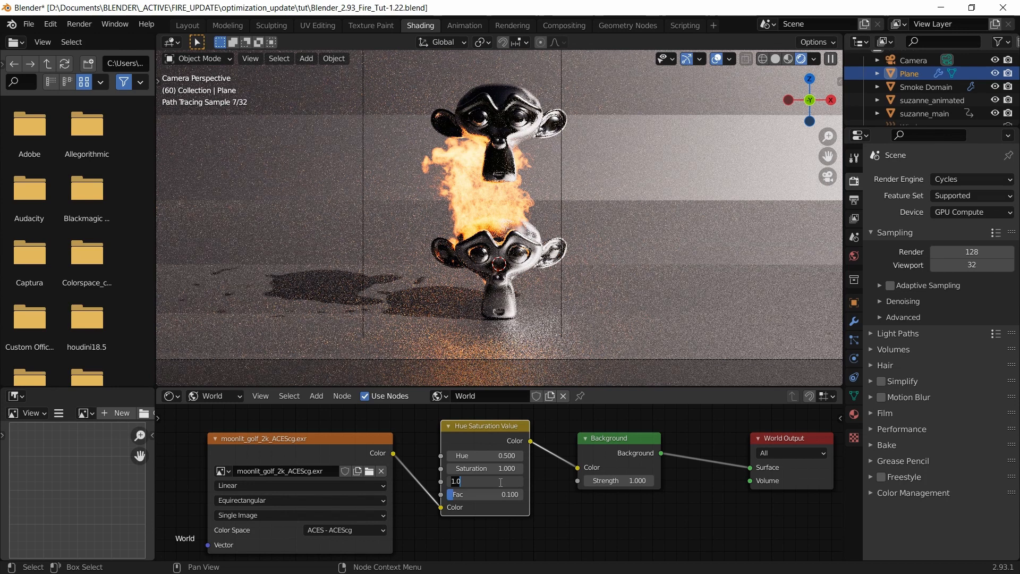
type("2")
key("Return")
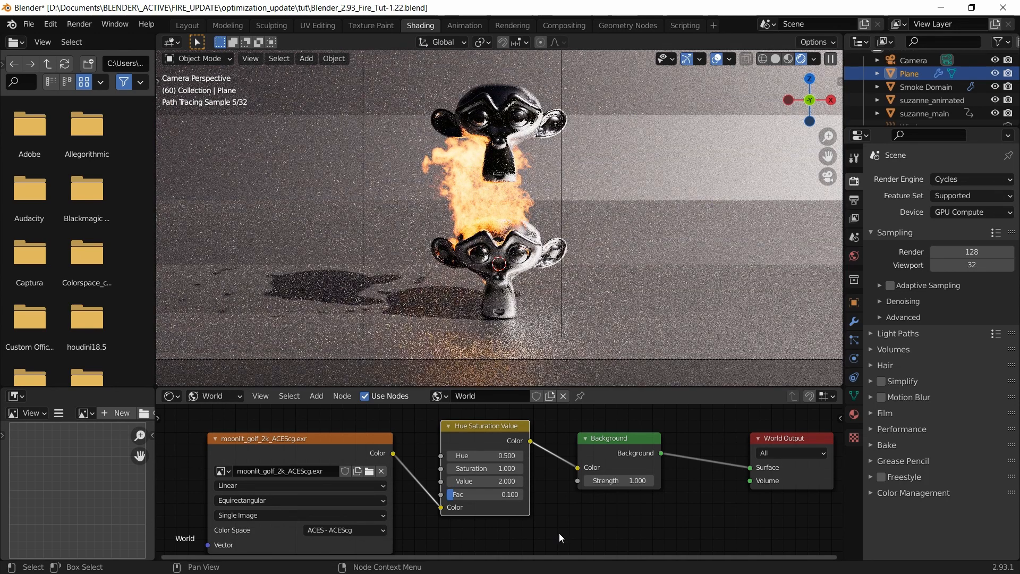
left_click(499, 455)
type("0")
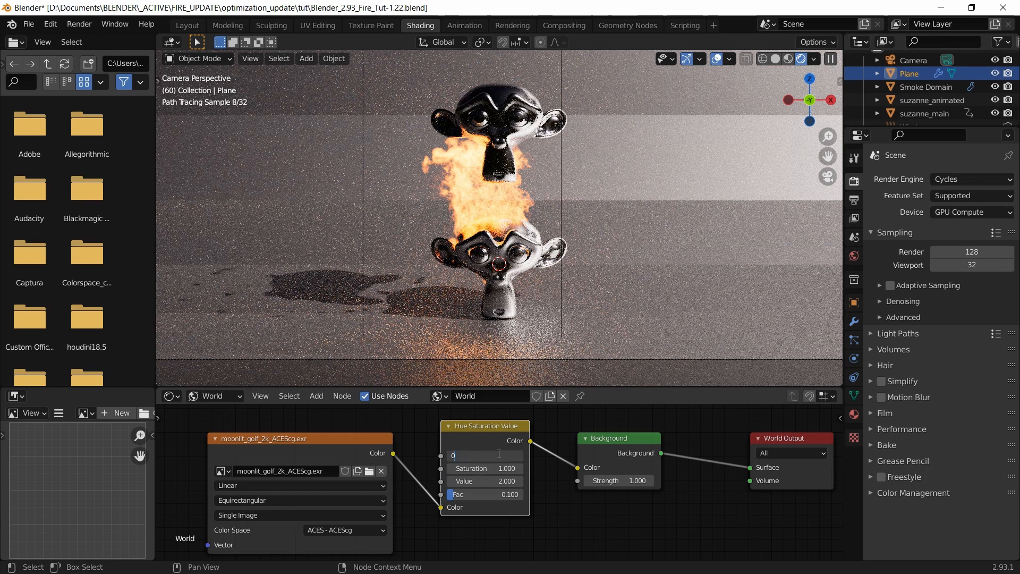
key("Return")
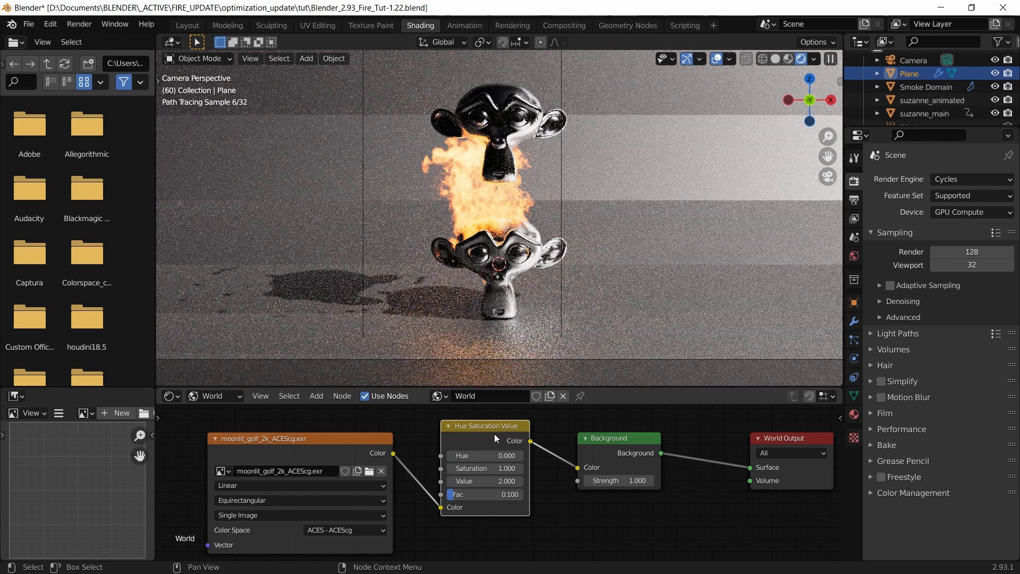
key("m")
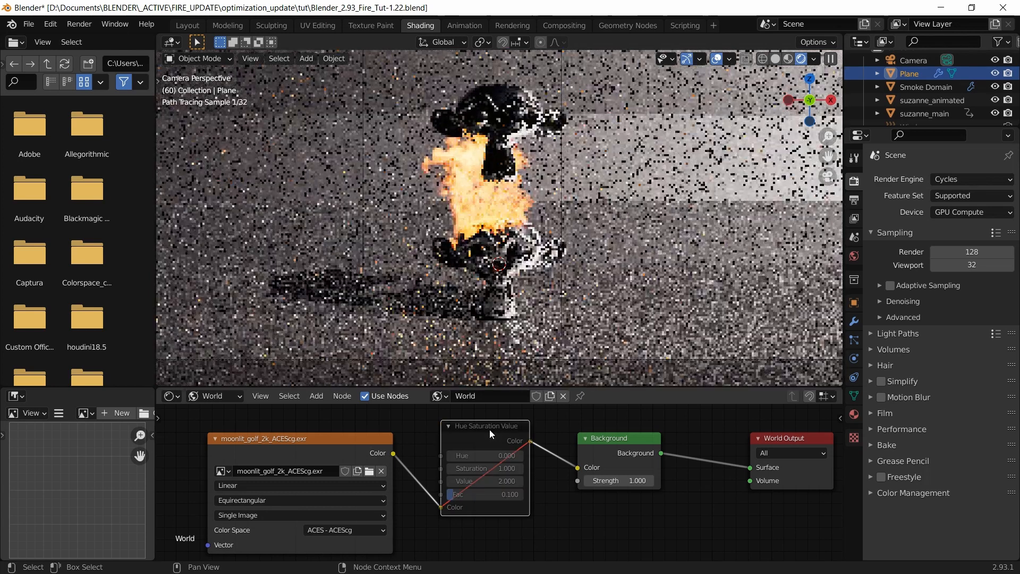
key("m")
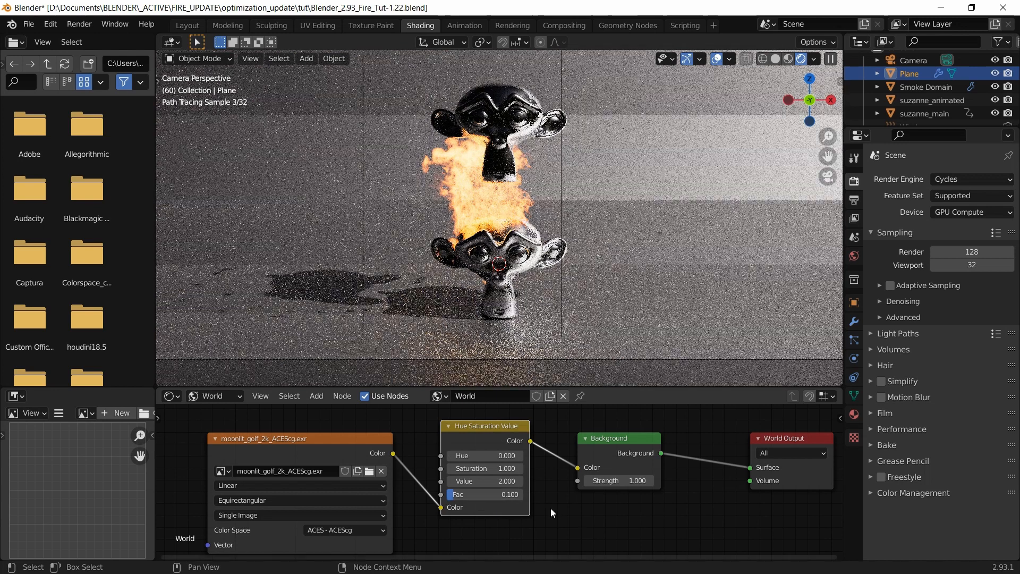
Move the Environment Texture and Hue Saturation Value nodes together away from the Background node to make room, and save the file.
middle_click_drag(550, 508, 569, 510)
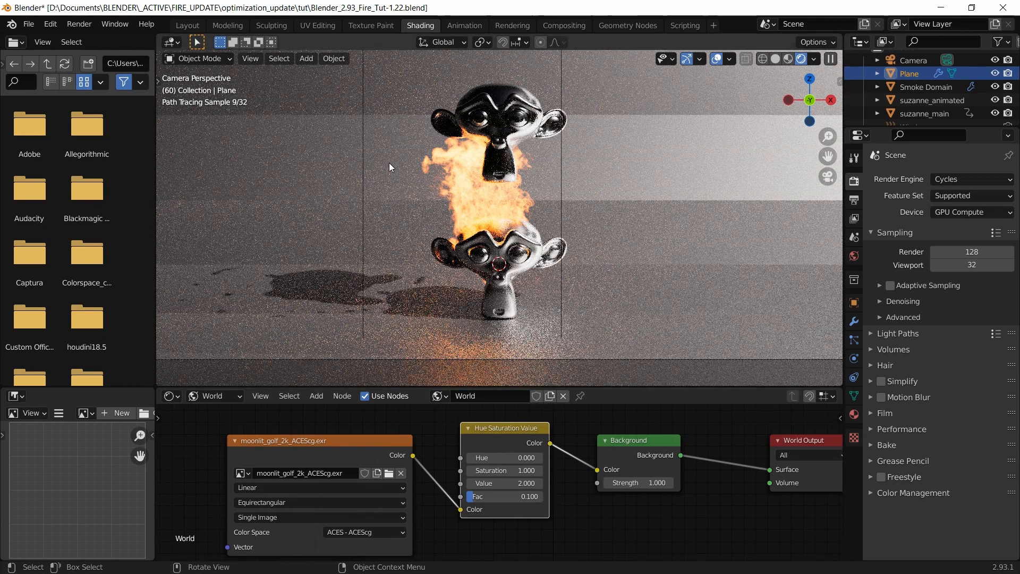
left_click_drag(359, 442, 360, 432)
scroll(452, 461, "down", 1)
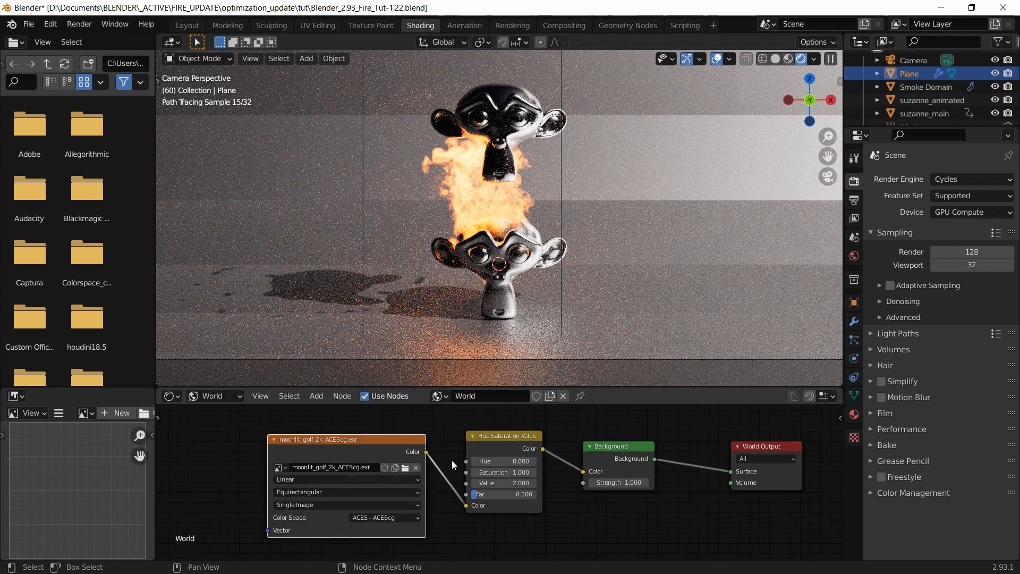
mouse_move(231, 438)
left_mouse_down()
mouse_move(504, 445)
mouse_move(518, 477)
left_mouse_up()
left_click_drag(509, 437, 411, 437)
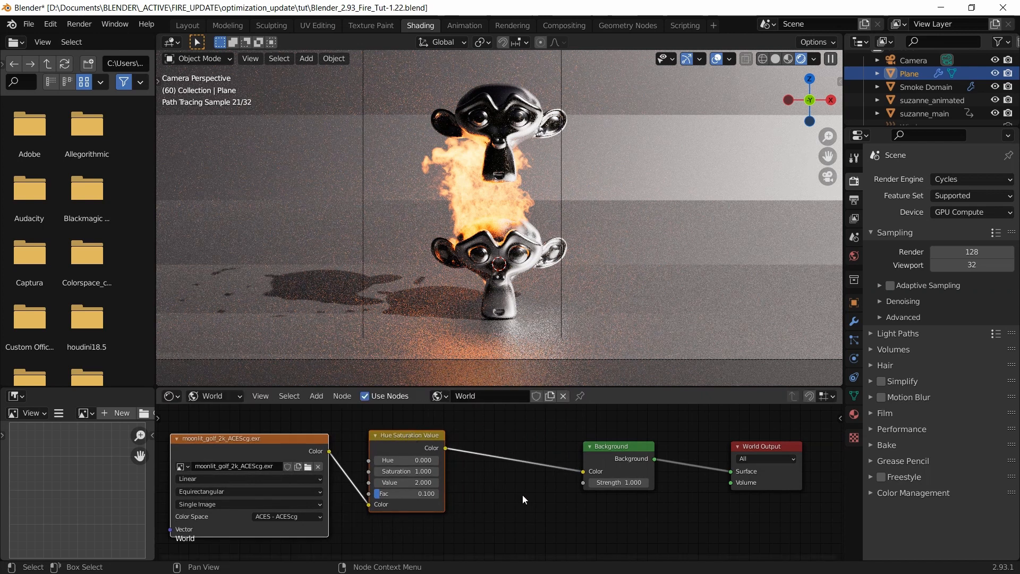
left_click(522, 495)
key("ctrl+s")
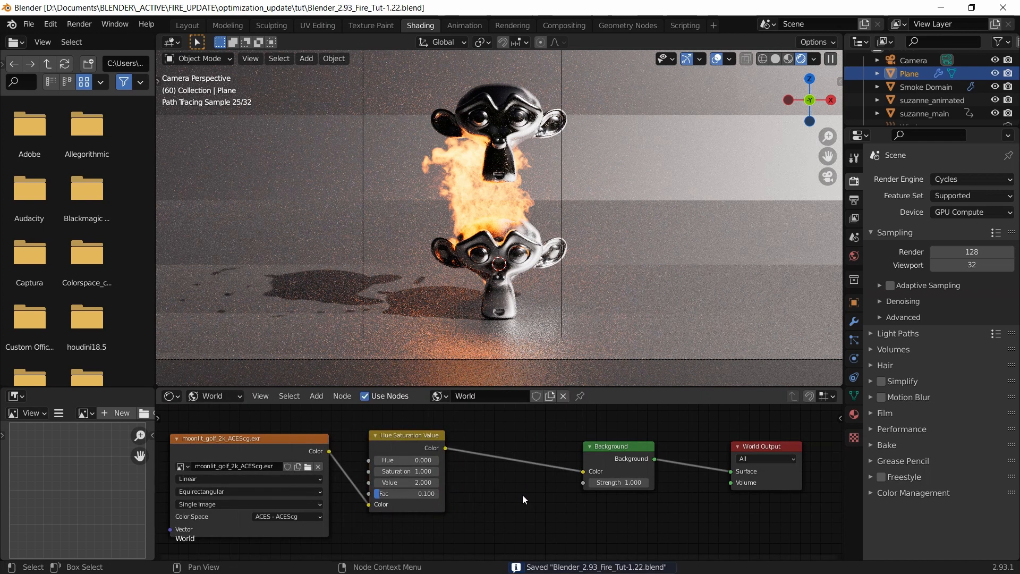
Insert a Bright/Contrast node between the Hue Saturation Value and Background nodes.
key("shift+a")
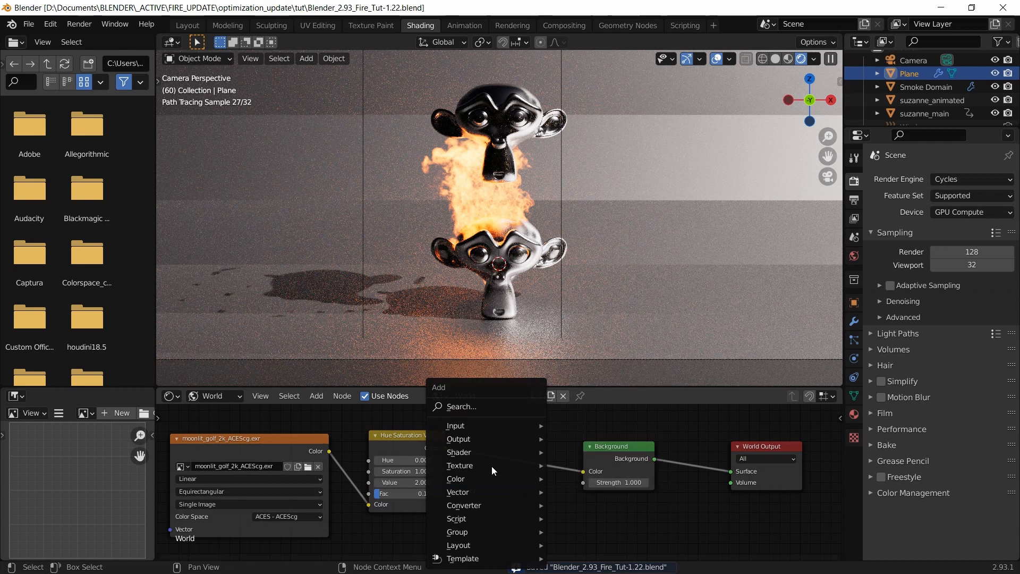
left_click(481, 410)
type("brigh")
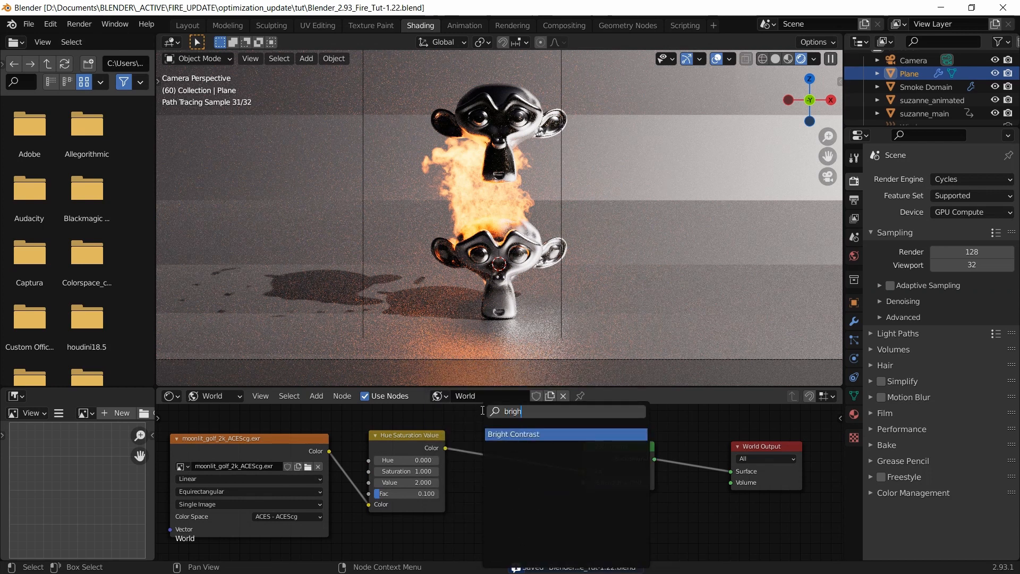
key("Return")
left_click(512, 458)
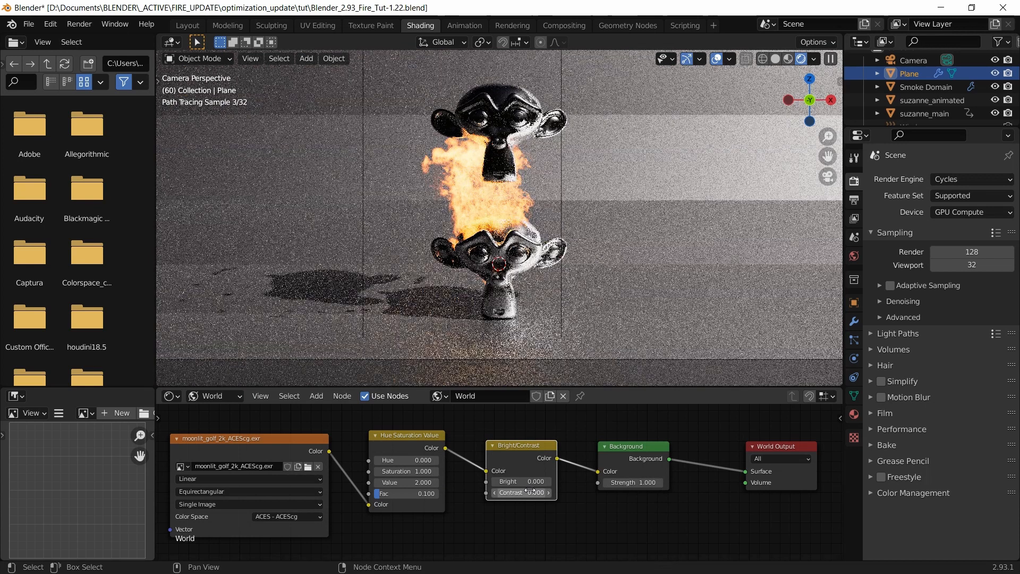
Set the Bright/Contrast node's Bright to -1 and Contrast to -0.8.
left_click_drag(522, 482, 509, 482)
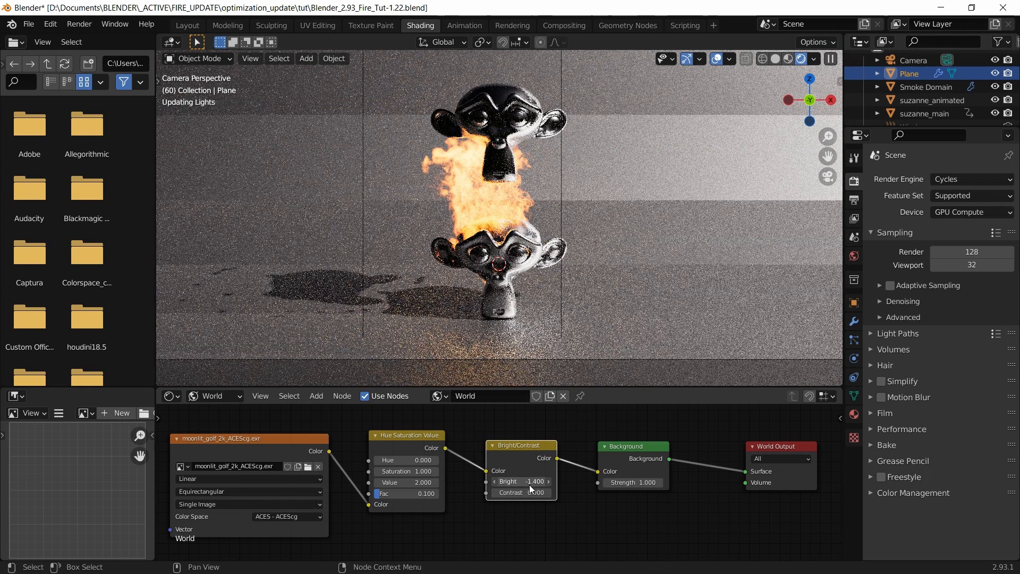
left_click(530, 484)
type("-1")
key("Return")
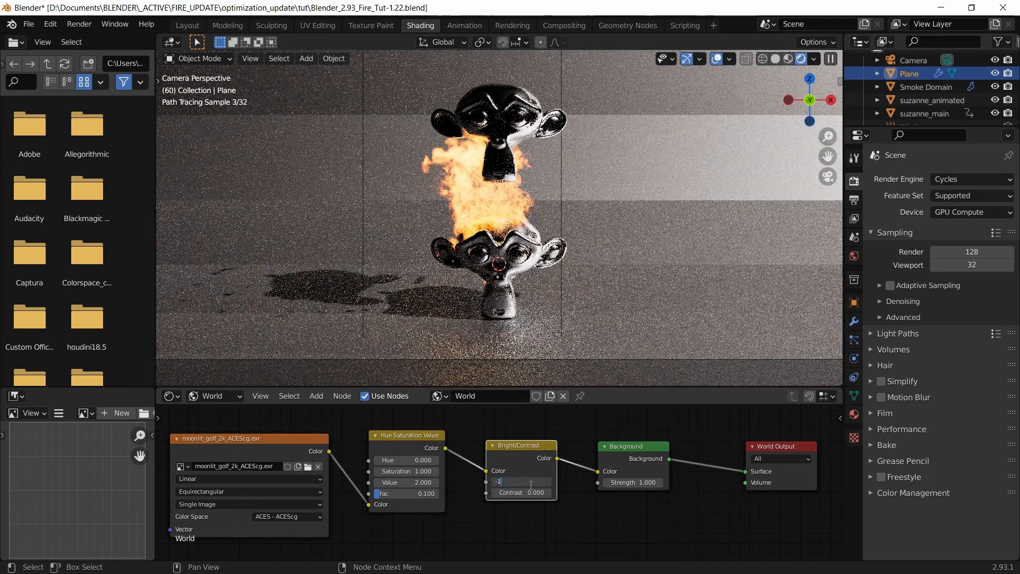
left_click(527, 493)
type("0.0")
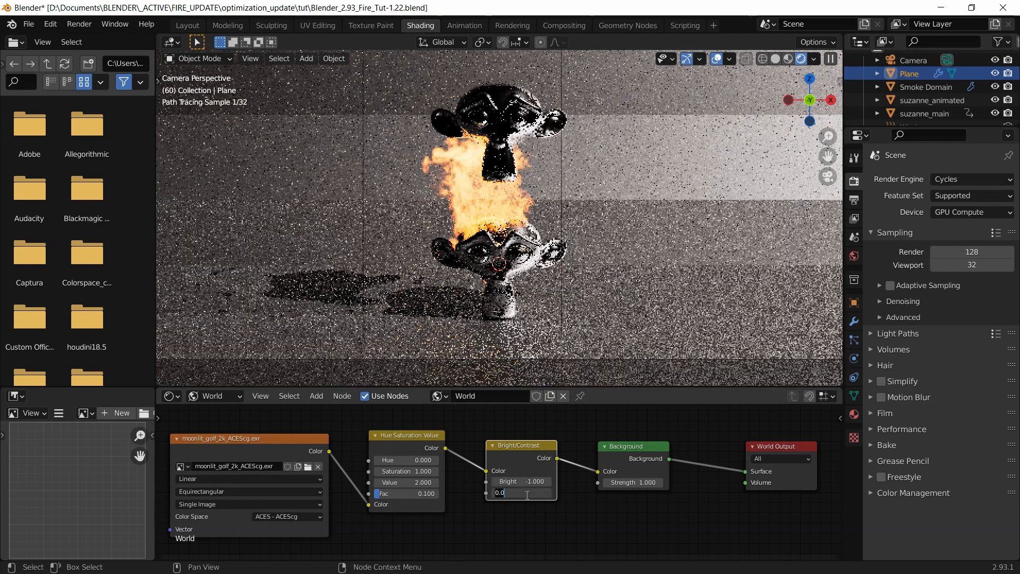
key("BackSpace")
key("BackSpace")
key("BackSpace")
type("-0")
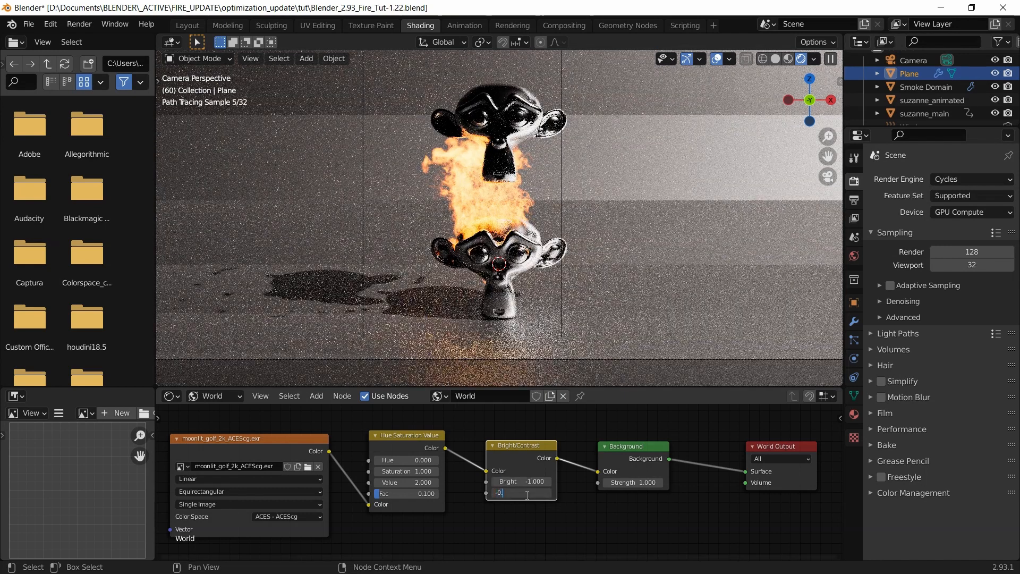
type(".8")
key("Return")
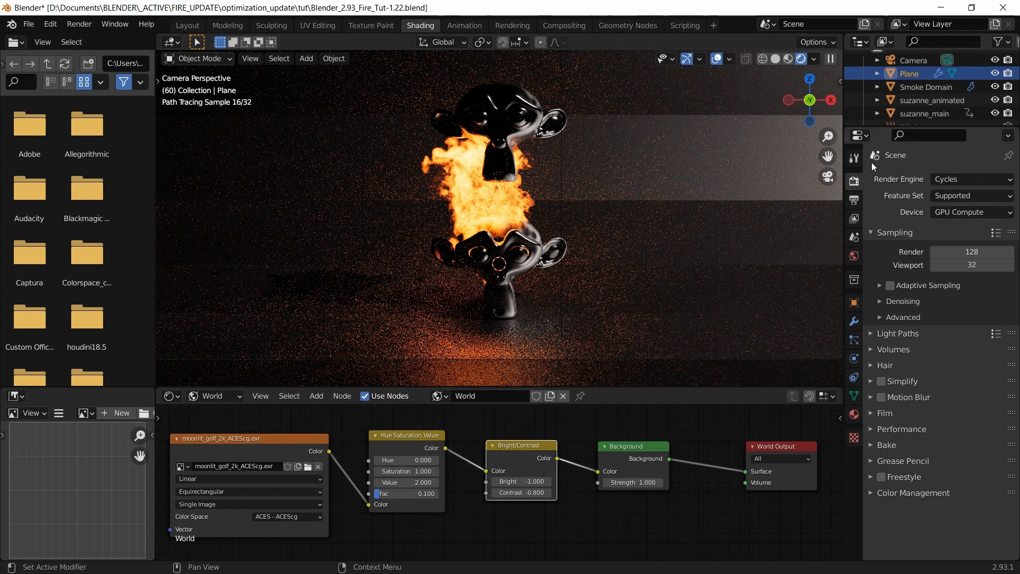
Raise the Plane's Subdivision modifier viewport level to 6 and save the file.
left_click(855, 321)
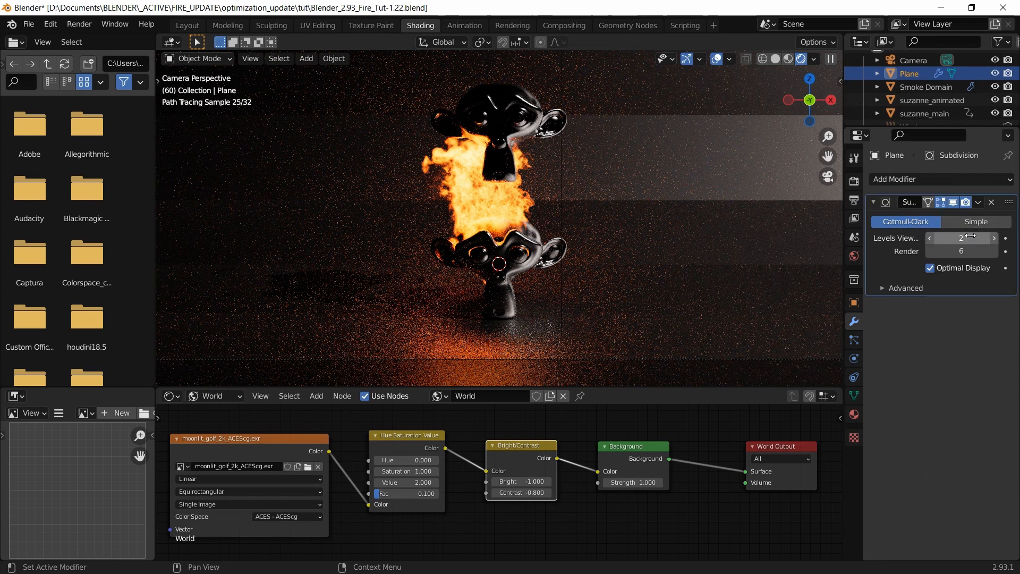
left_click(993, 238)
left_click(993, 238)
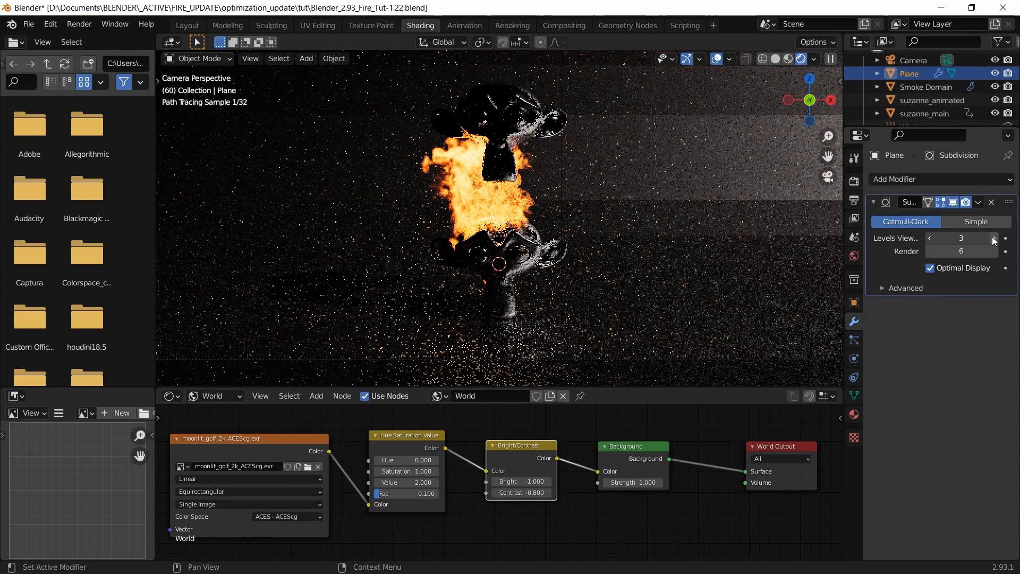
left_click(993, 238)
left_click(993, 238)
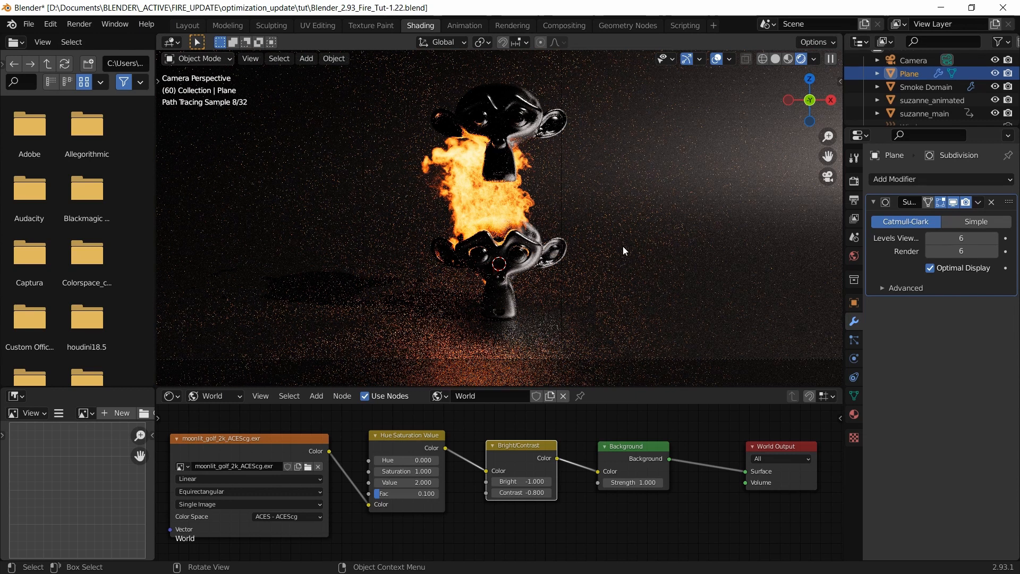
key("ctrl+s")
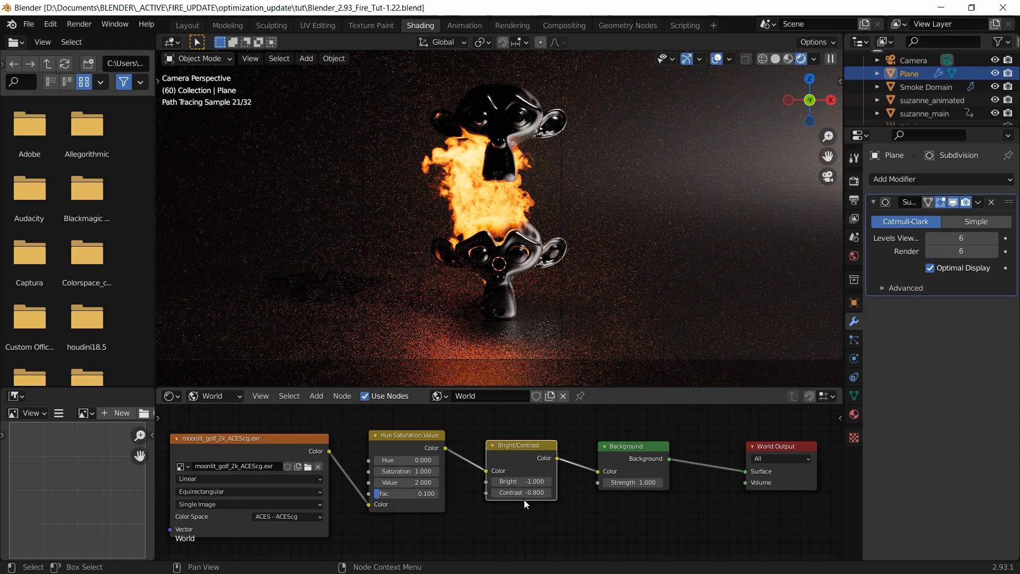
Switch the shader editor back to the Plane's object material nodes and save the file.
left_click(203, 394)
left_click(216, 412)
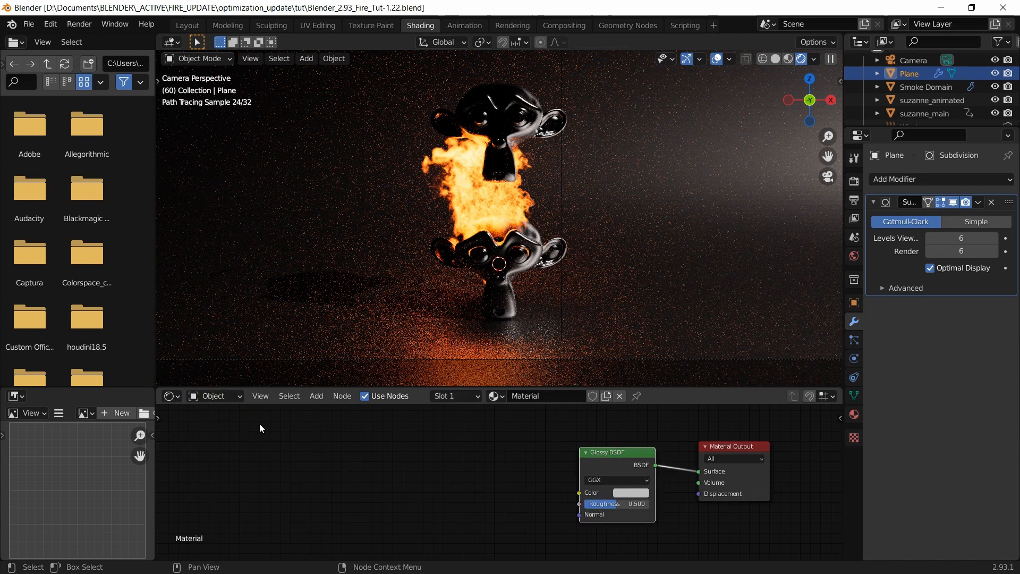
middle_click_drag(566, 470, 480, 471)
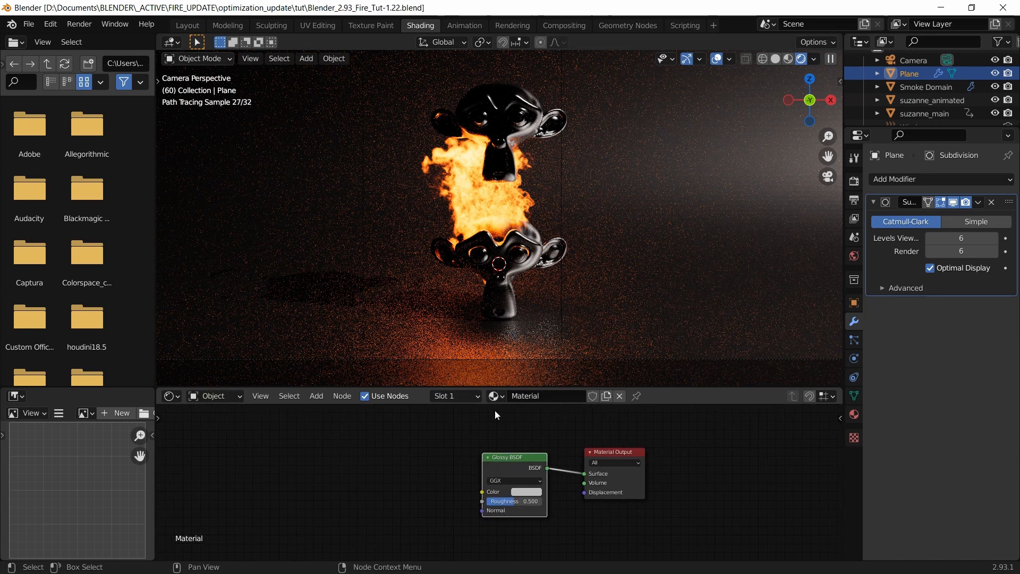
key("ctrl+s")
scroll(929, 106, "down", 1)
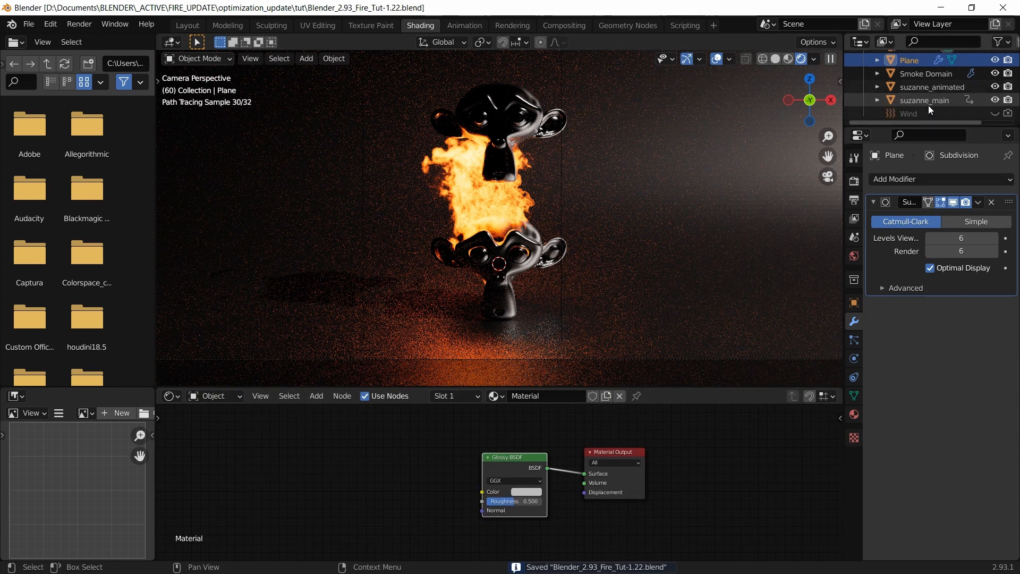
scroll(929, 105, "up", 3)
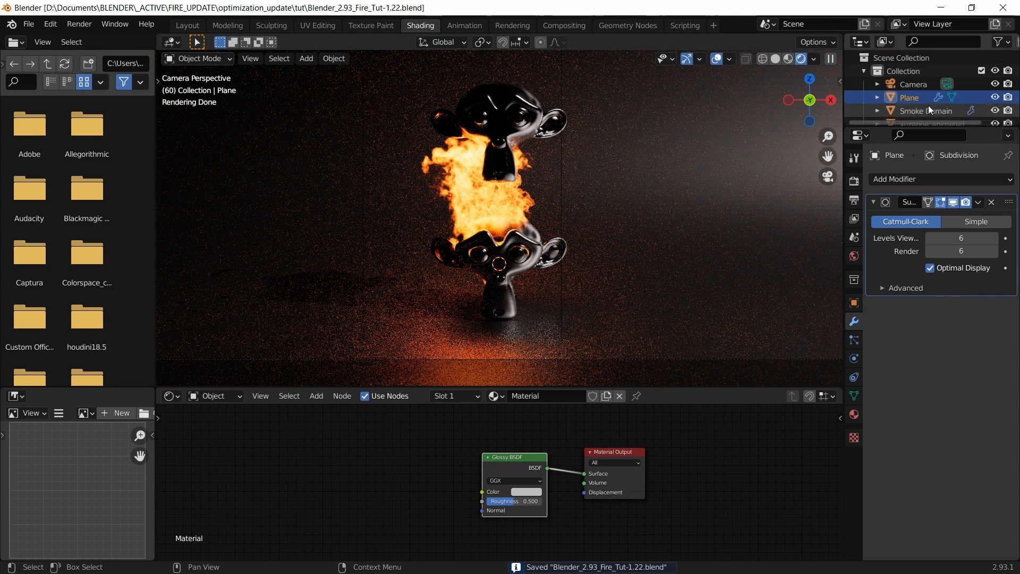
Save the file with the viewport in Solid shading and return to the Layout workspace.
left_click(770, 60)
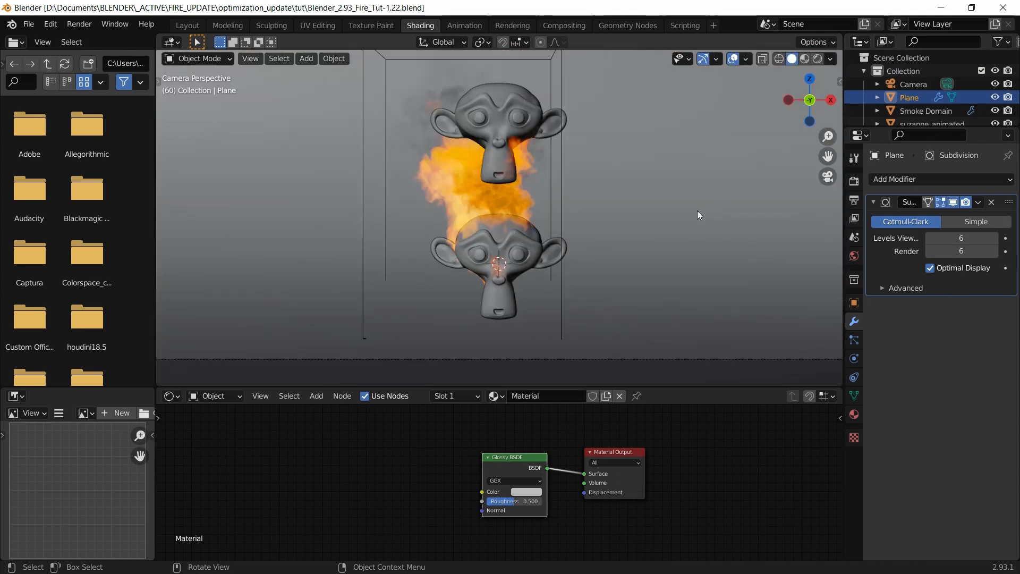
key("ctrl+s")
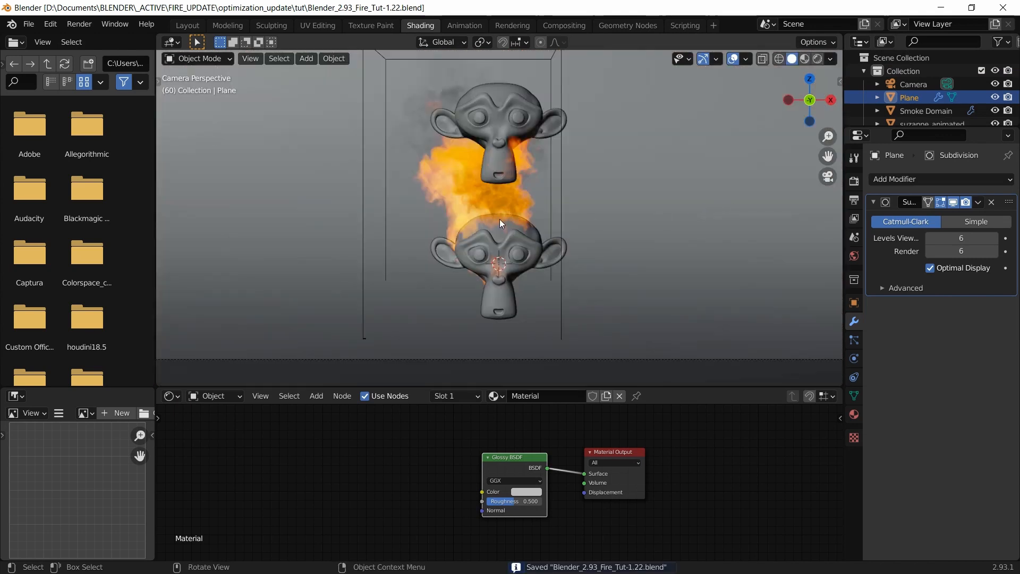
left_click(854, 181)
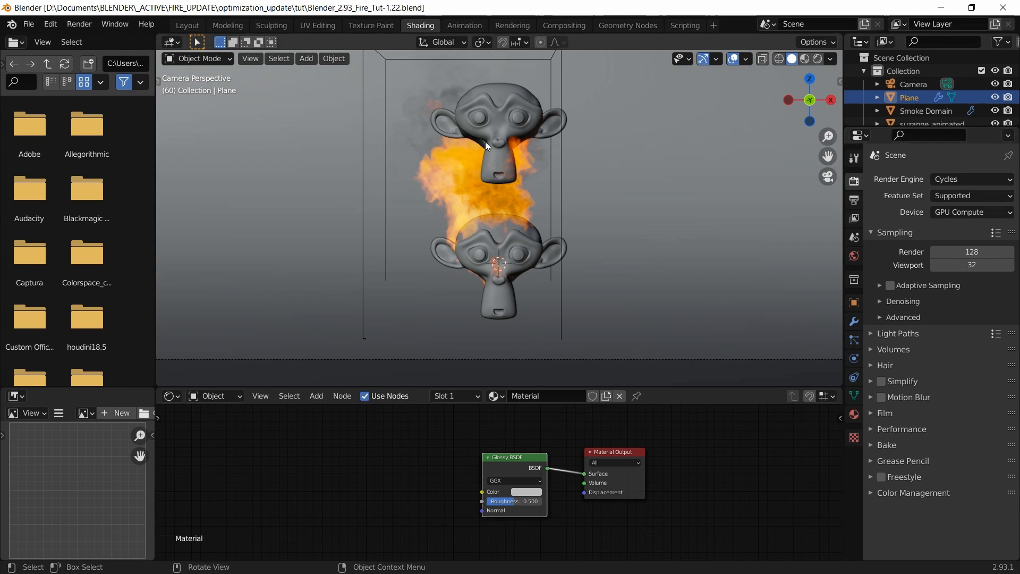
left_click(195, 27)
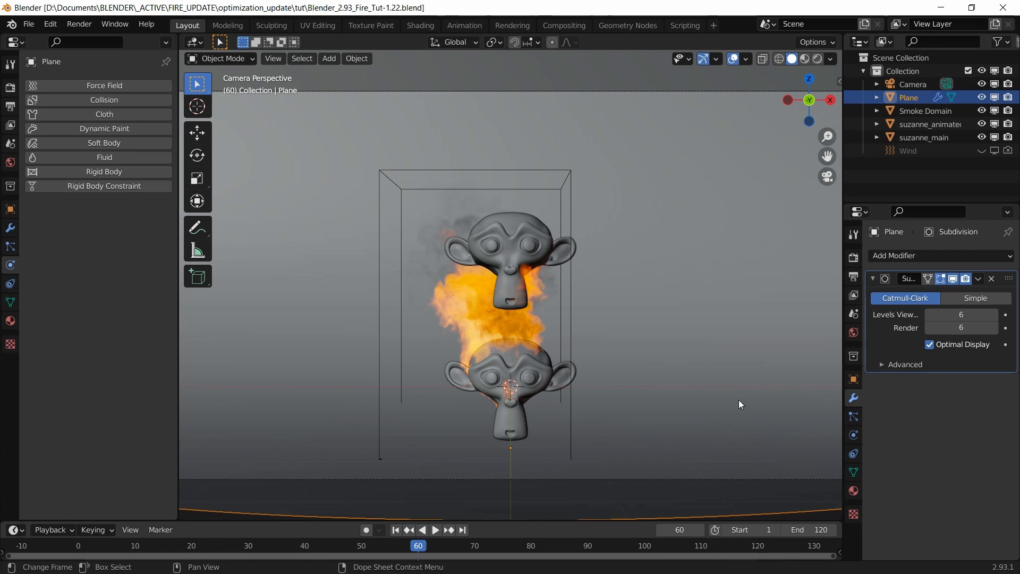
Play the animation up to frame 120, stop it there, and save the file with the render properties shown.
key("space")
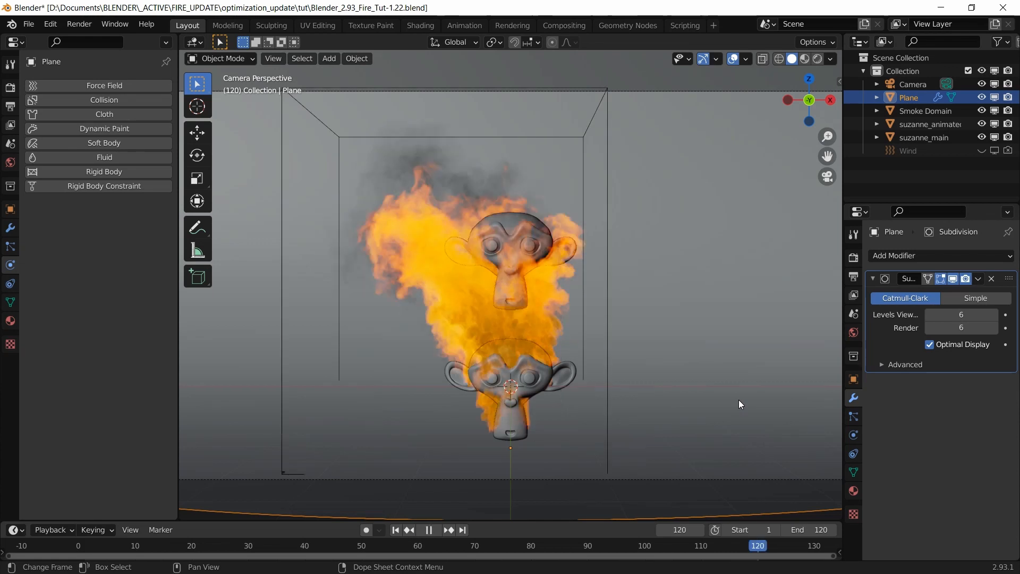
key("space")
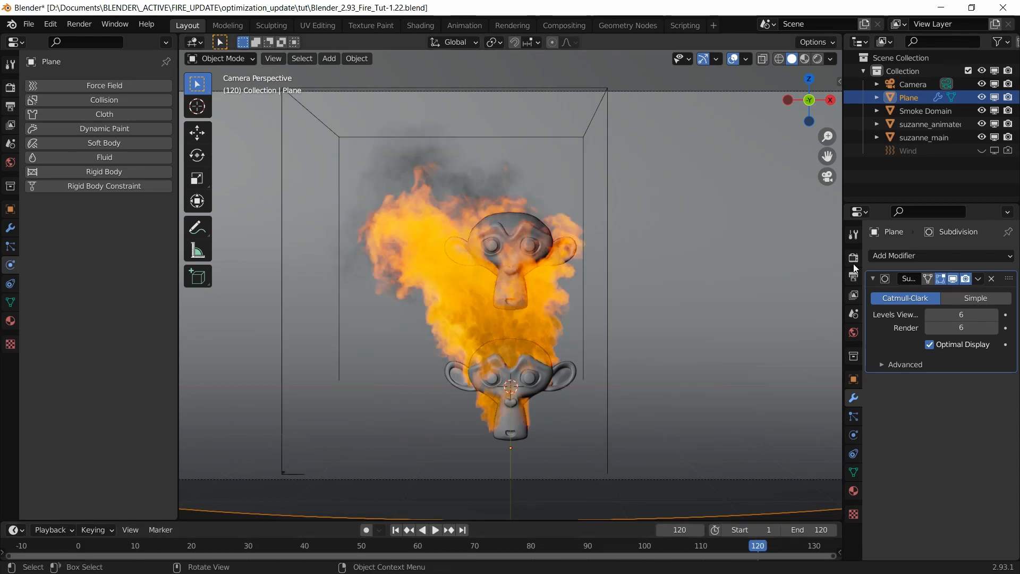
key("ctrl+s")
left_click(853, 259)
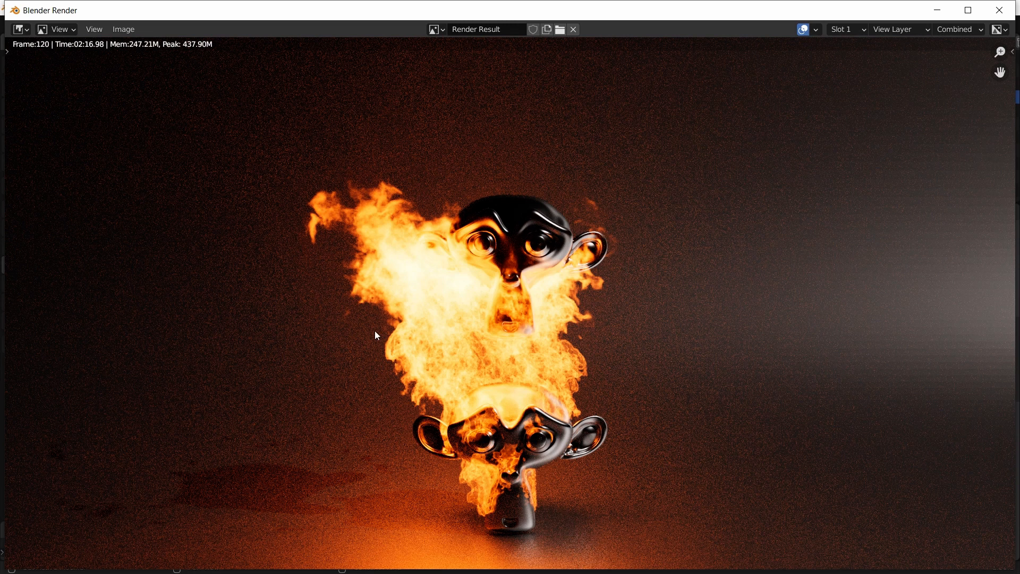
Examine the frame 120 render up close and as a whole, checking the flames, both monkey heads and the backdrop.
scroll(522, 439, "up", 2)
scroll(516, 440, "down", 1)
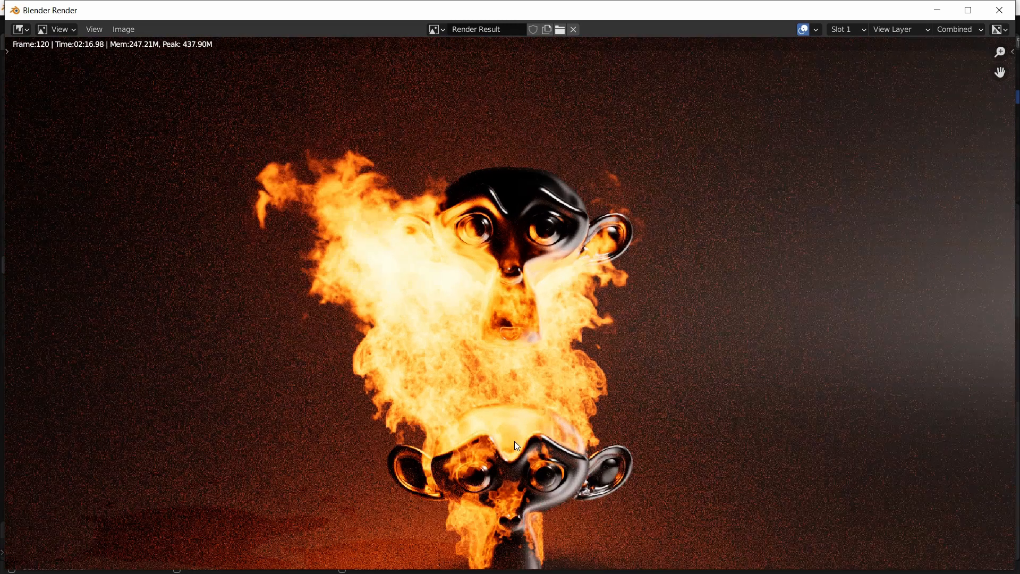
middle_click_drag(514, 441, 512, 360)
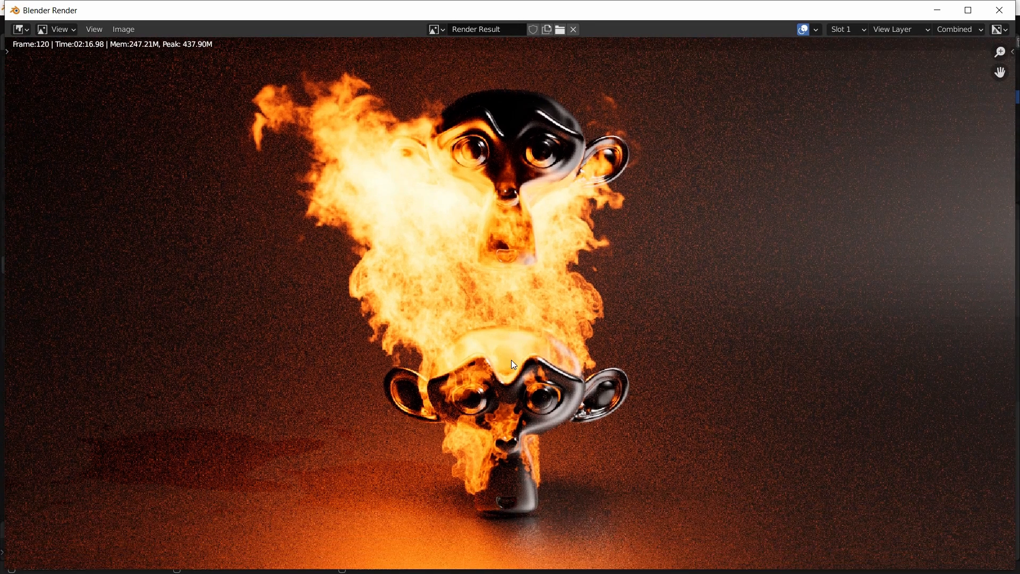
scroll(511, 360, "down", 4)
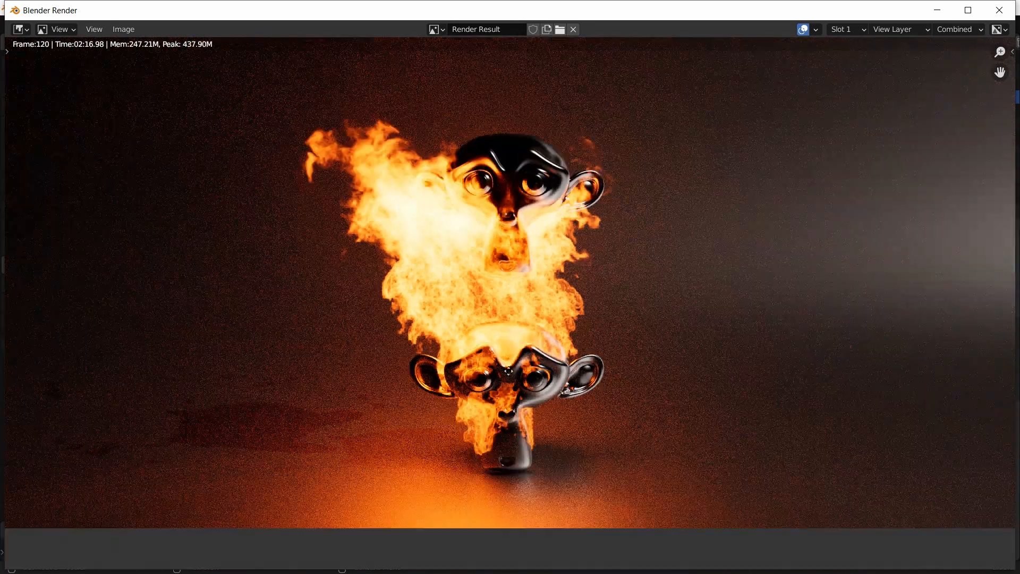
scroll(511, 359, "down", 1)
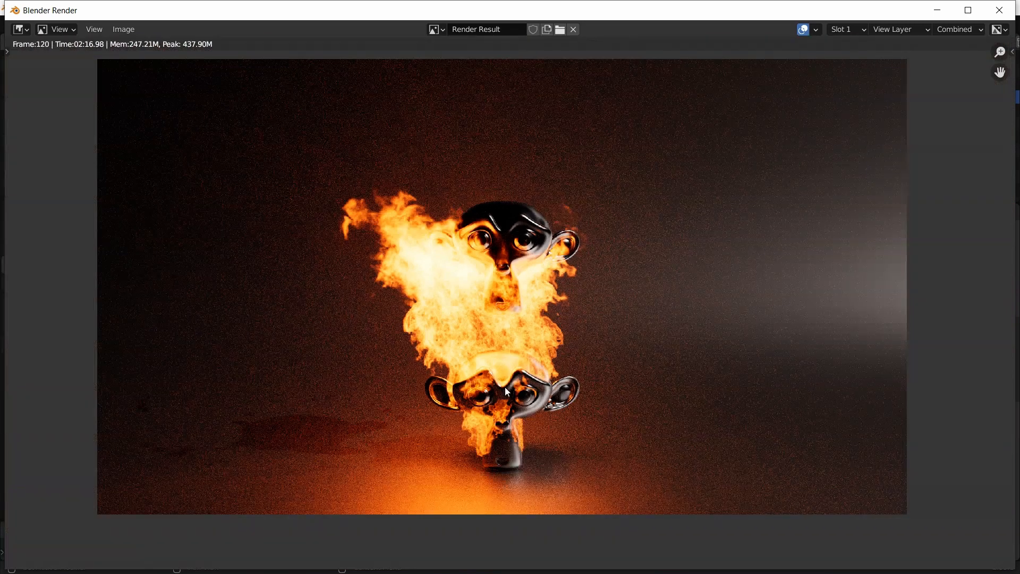
scroll(506, 390, "up", 1)
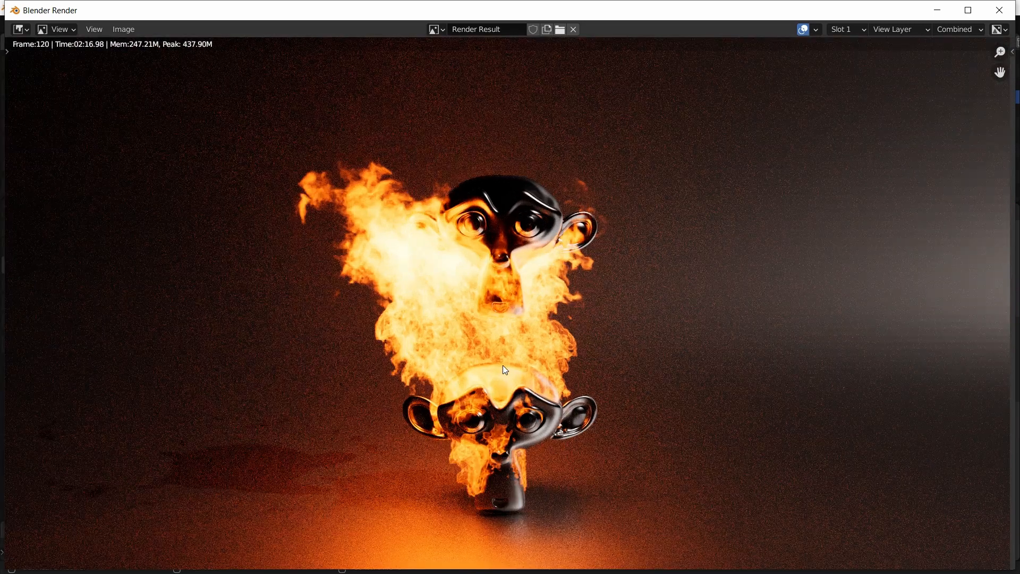